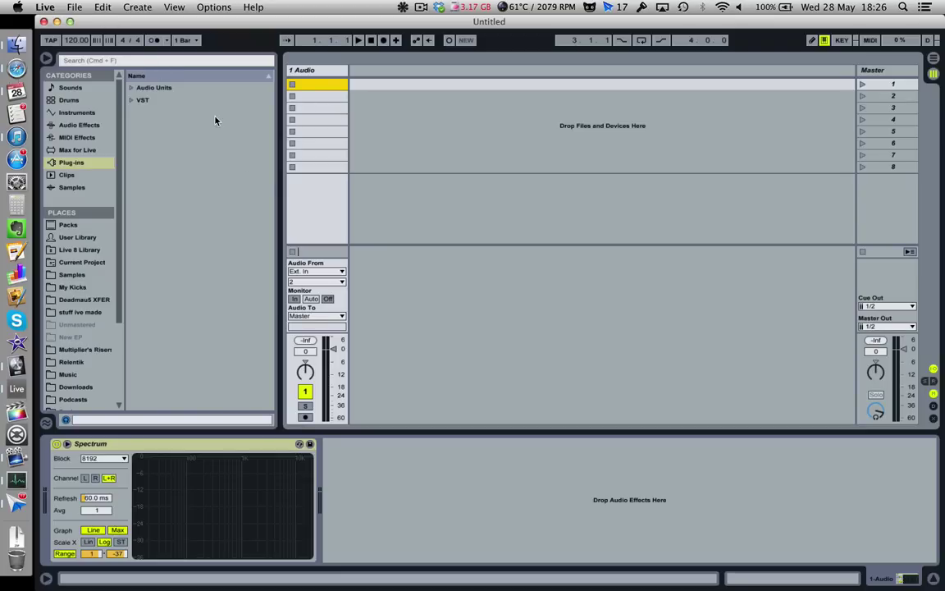
Check the audio device settings in the preferences, including the output device, and close them
{"action": "left_click", "coordinate": [74, 7]}
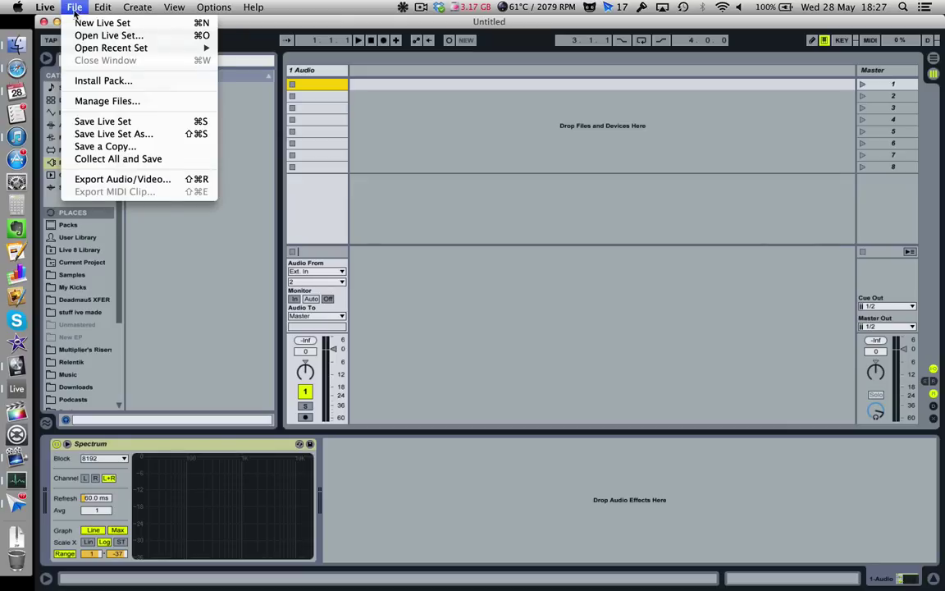
{"action": "left_click", "coordinate": [80, 42]}
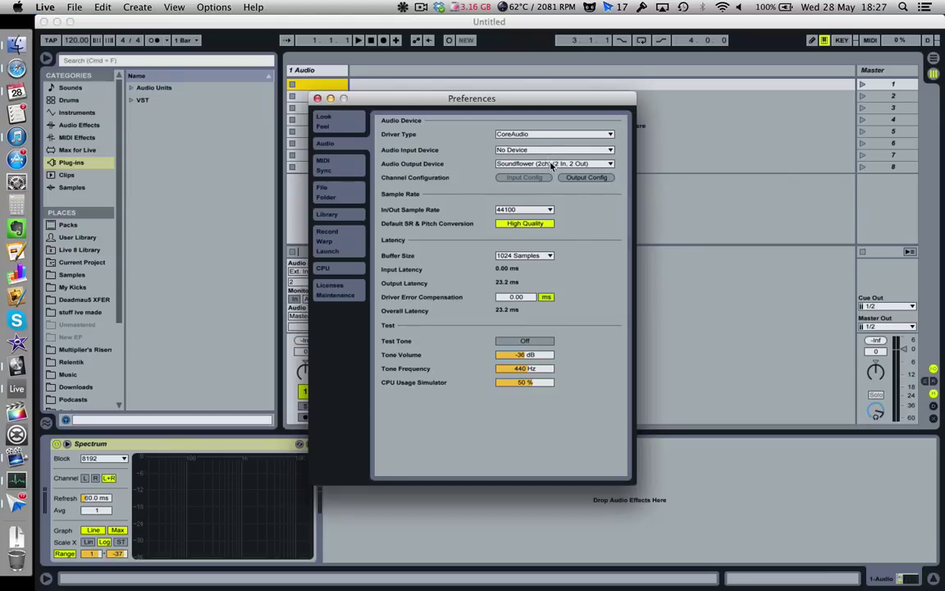
{"action": "left_click", "coordinate": [318, 99]}
Open the recent Live set crooky.als
{"action": "left_click", "coordinate": [74, 7]}
{"action": "mouse_move", "coordinate": [185, 48]}
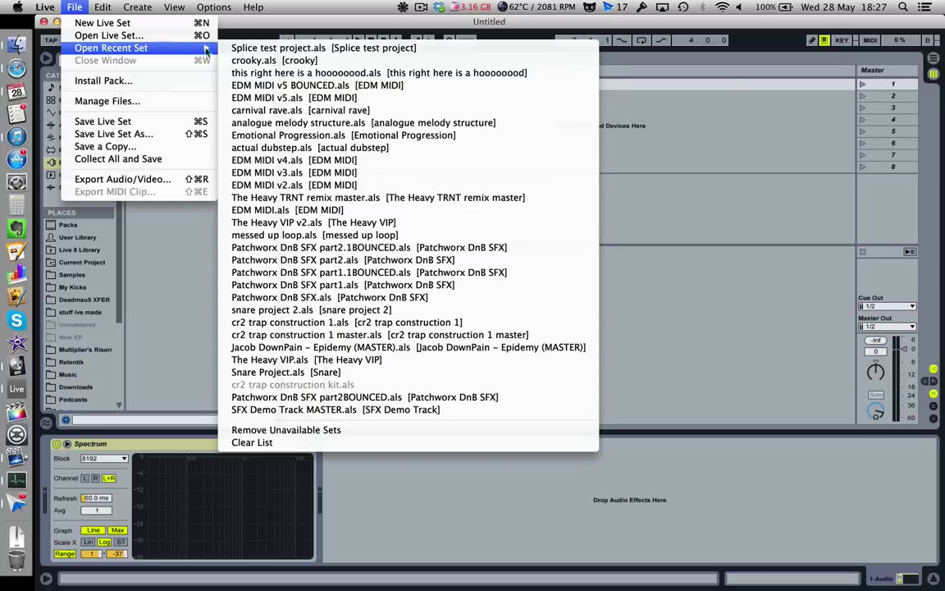
{"action": "left_click", "coordinate": [269, 60]}
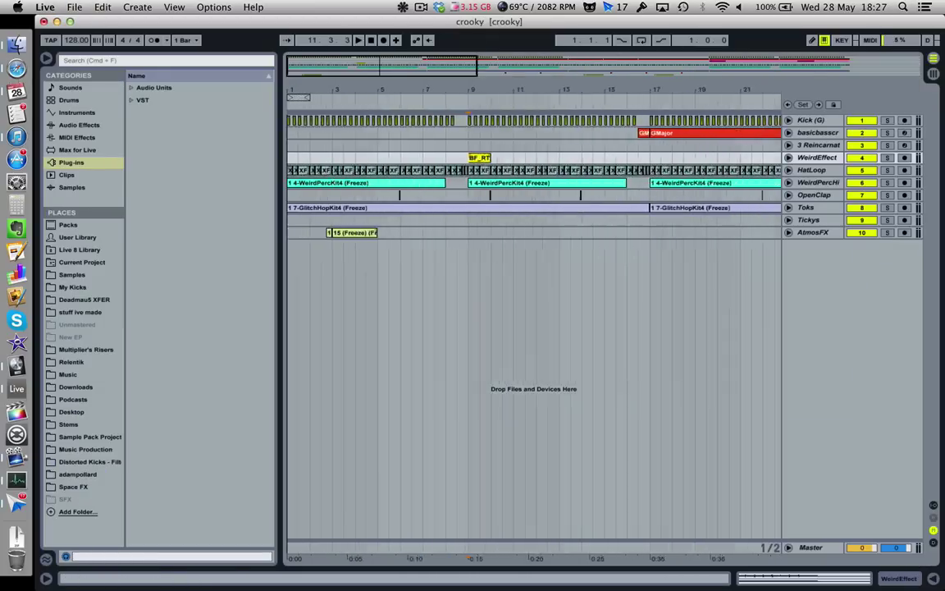
Place the insert marker at 1.1.1 on the Reincarnation Lead track and play the arrangement from the start
{"action": "left_click", "coordinate": [301, 144]}
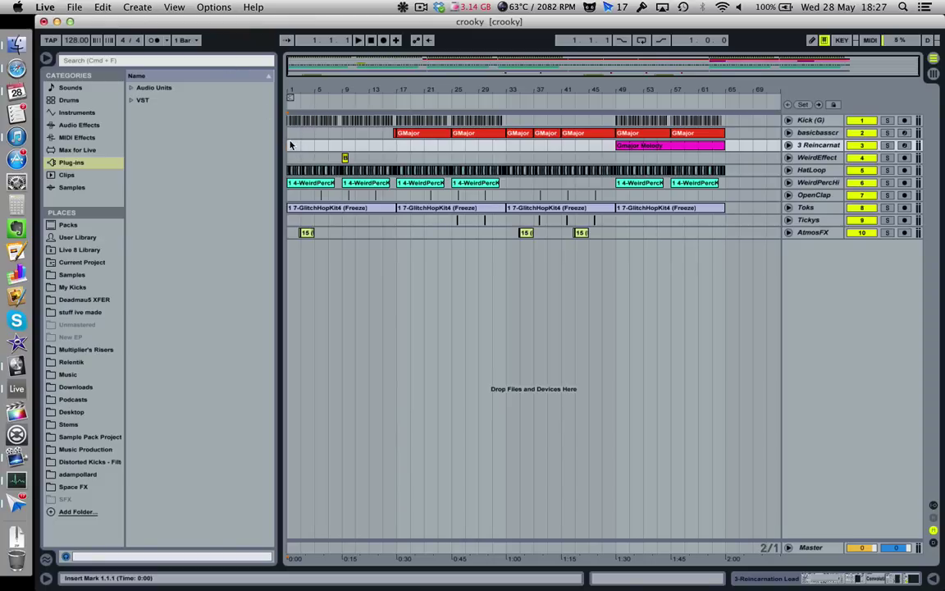
{"action": "key", "text": "space"}
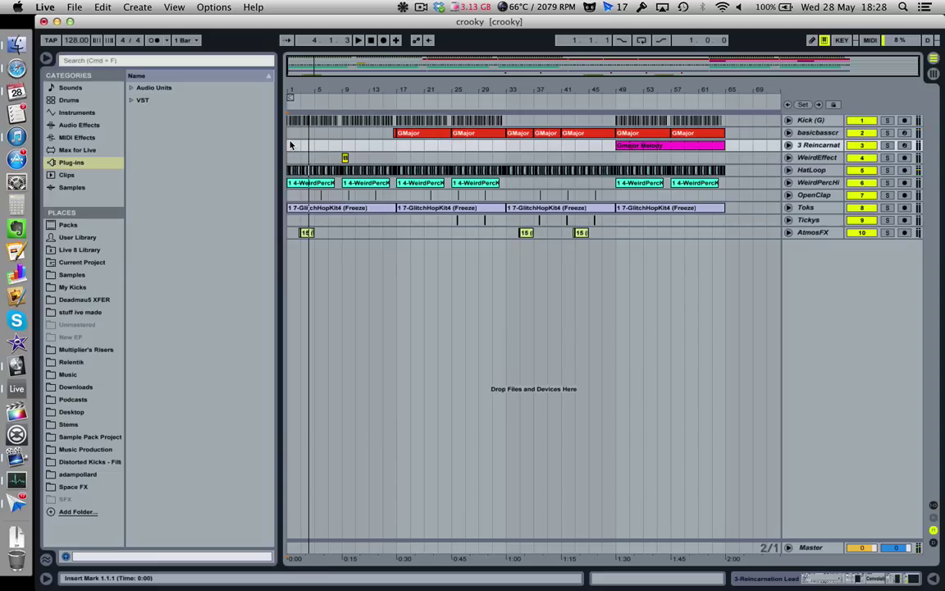
{"action": "key", "text": "space"}
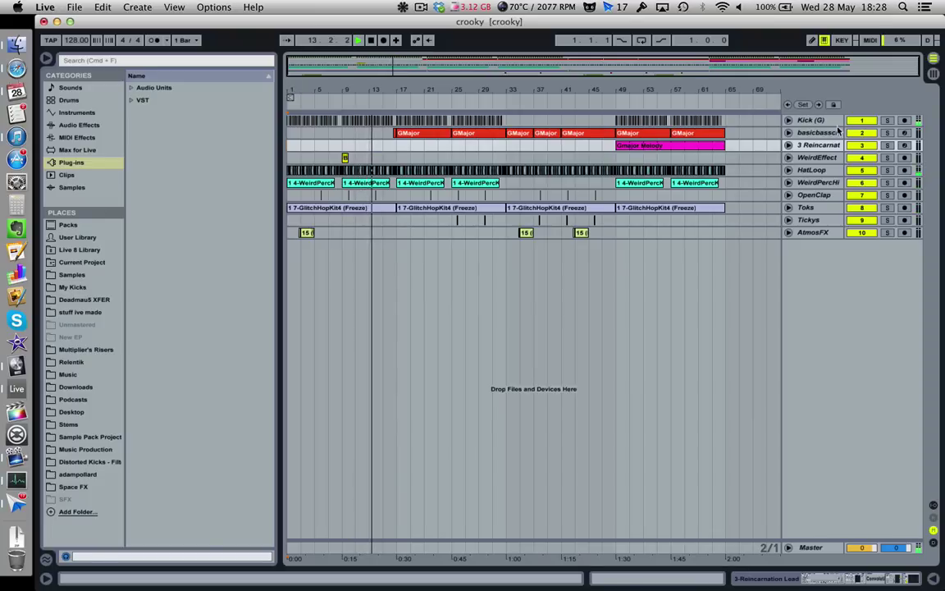
Inspect the Toks and WeirdPercHi tracks unfolded during playback, and fold both again
{"action": "left_click", "coordinate": [786, 207]}
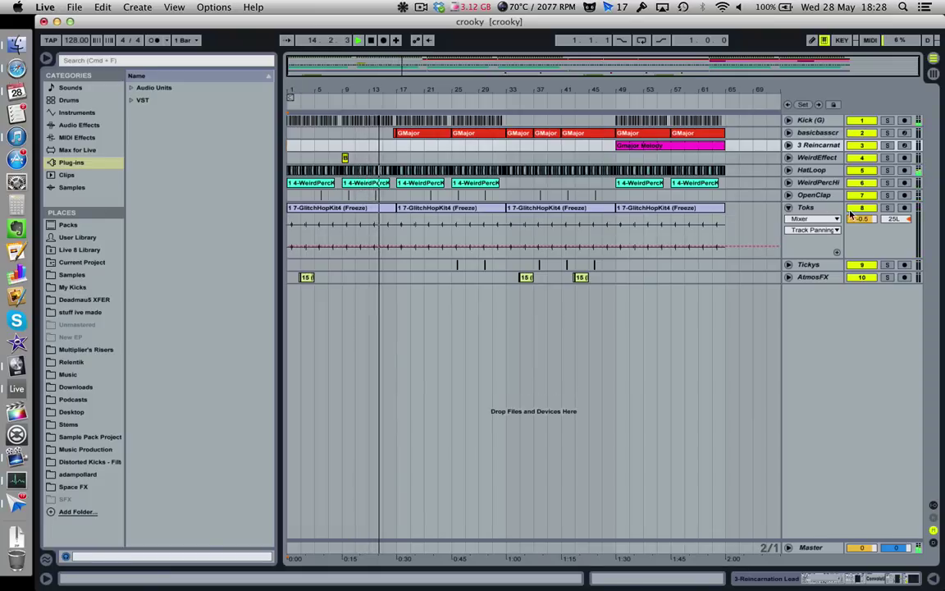
{"action": "left_click", "coordinate": [787, 182]}
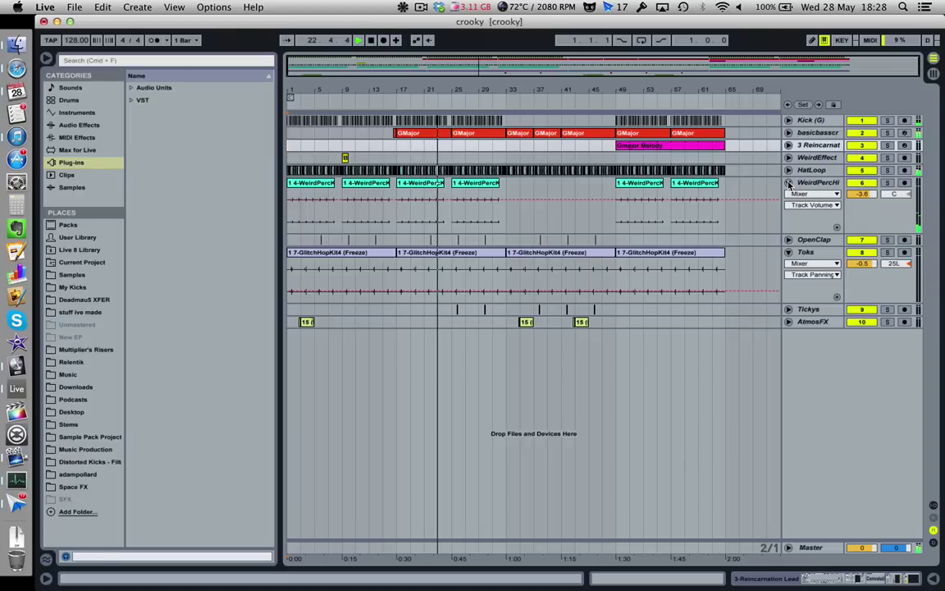
{"action": "left_click", "coordinate": [788, 183]}
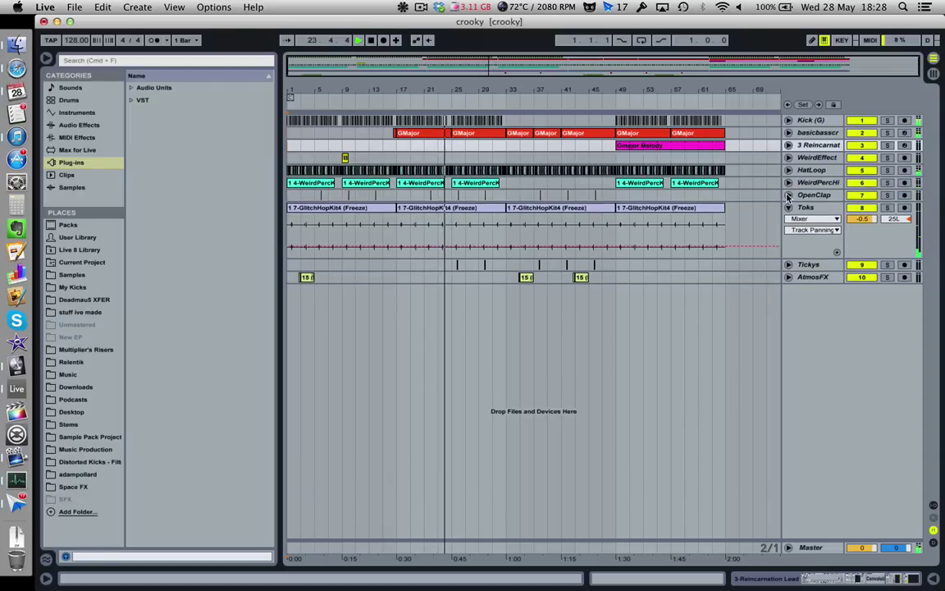
{"action": "left_click", "coordinate": [789, 208]}
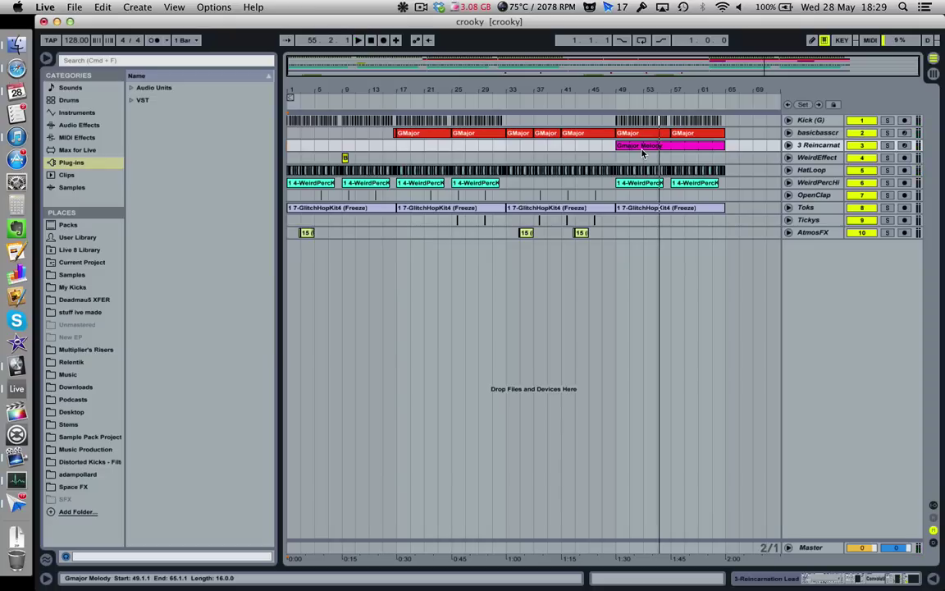
Unfold the Reincarnation Lead track and set a two-bar arrangement loop starting at 49.1.1 over the Gmajor Melody clip
{"action": "key", "text": "space"}
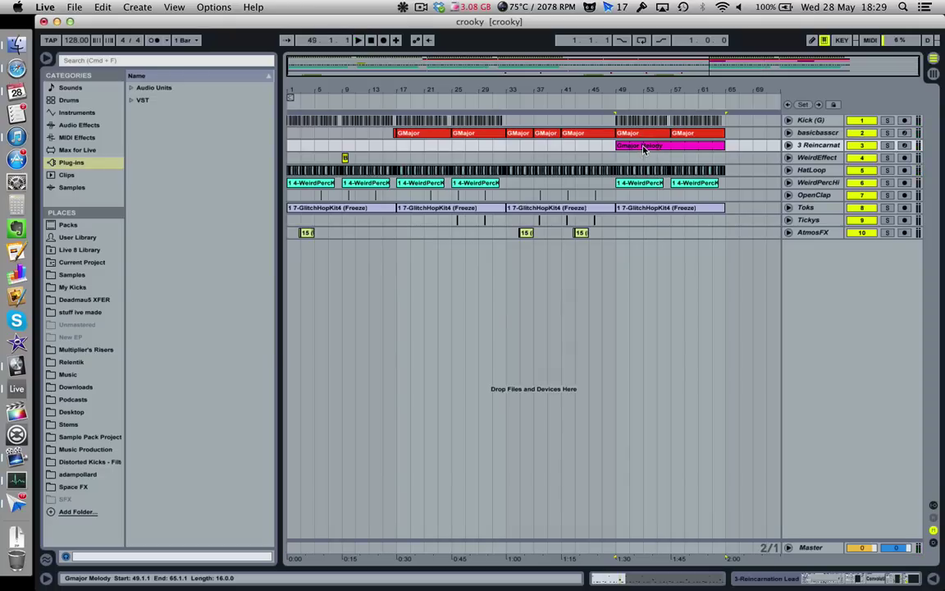
{"action": "mouse_move", "coordinate": [667, 94]}
{"action": "left_mouse_down"}
{"action": "mouse_move", "coordinate": [667, 194]}
{"action": "mouse_move", "coordinate": [668, 89]}
{"action": "left_mouse_up"}
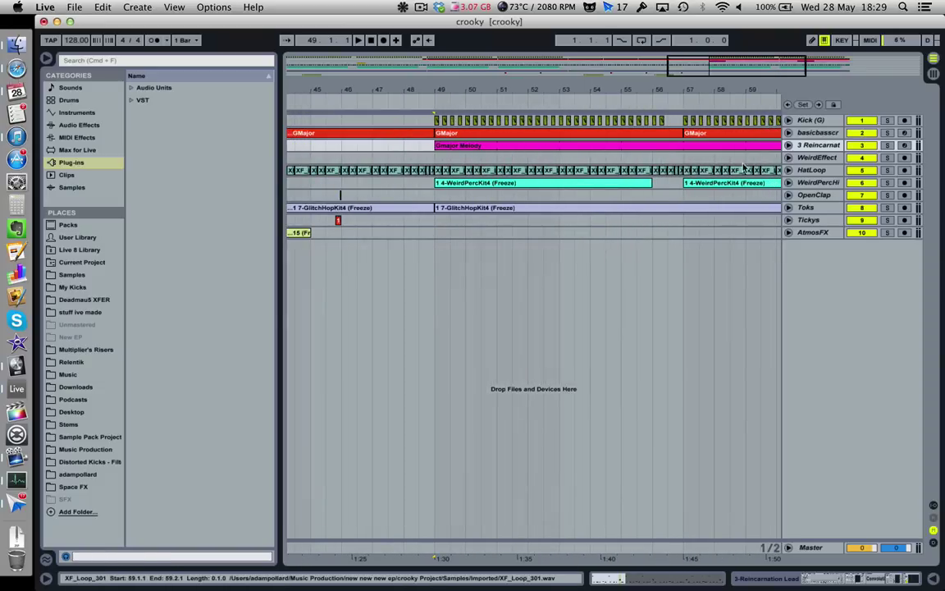
{"action": "mouse_move", "coordinate": [464, 96]}
{"action": "left_mouse_down"}
{"action": "mouse_move", "coordinate": [464, 82]}
{"action": "mouse_move", "coordinate": [464, 103]}
{"action": "mouse_move", "coordinate": [466, 92]}
{"action": "left_mouse_up"}
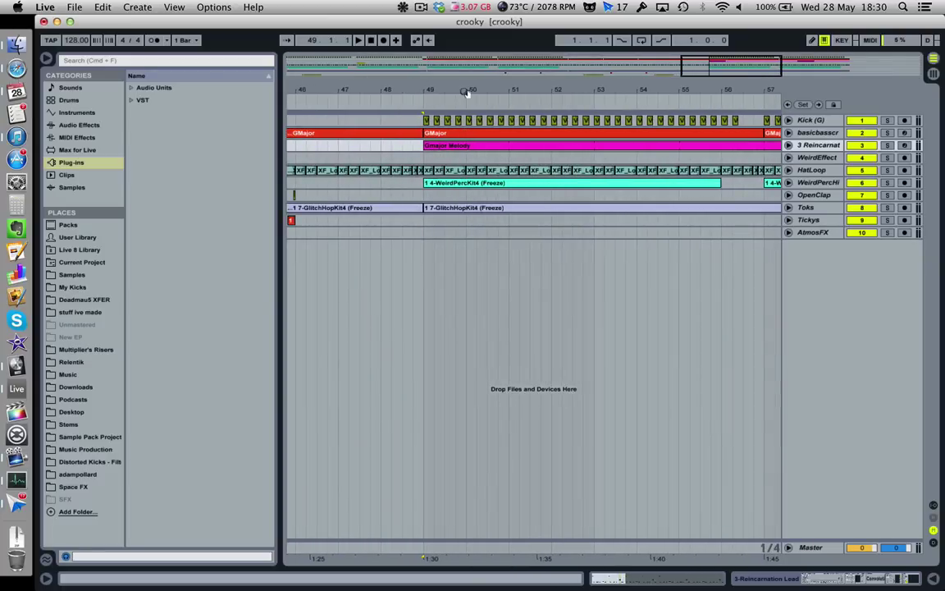
{"action": "left_click", "coordinate": [788, 145]}
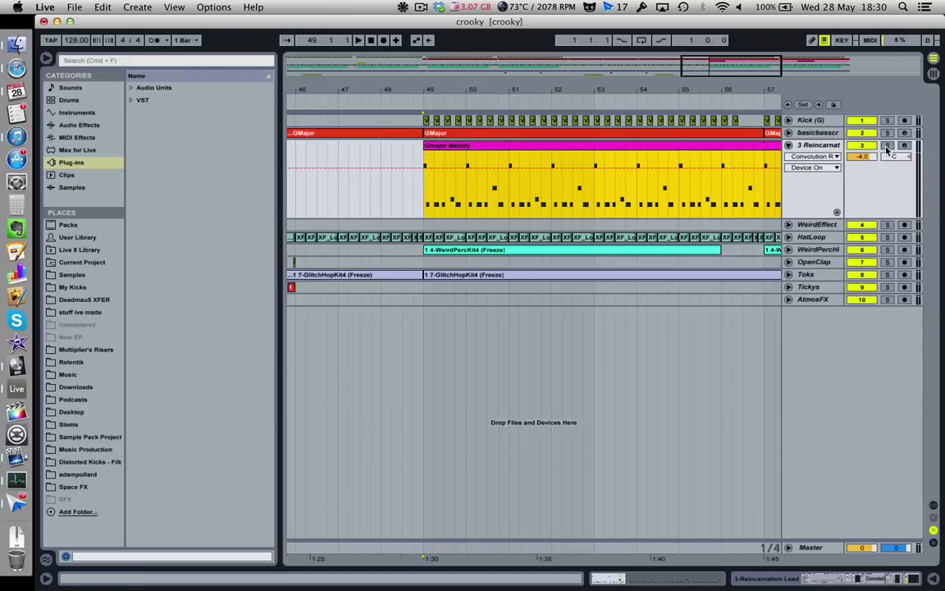
{"action": "mouse_move", "coordinate": [615, 86]}
{"action": "left_mouse_down"}
{"action": "mouse_move", "coordinate": [615, 111]}
{"action": "mouse_move", "coordinate": [614, 66]}
{"action": "mouse_move", "coordinate": [616, 75]}
{"action": "left_mouse_up"}
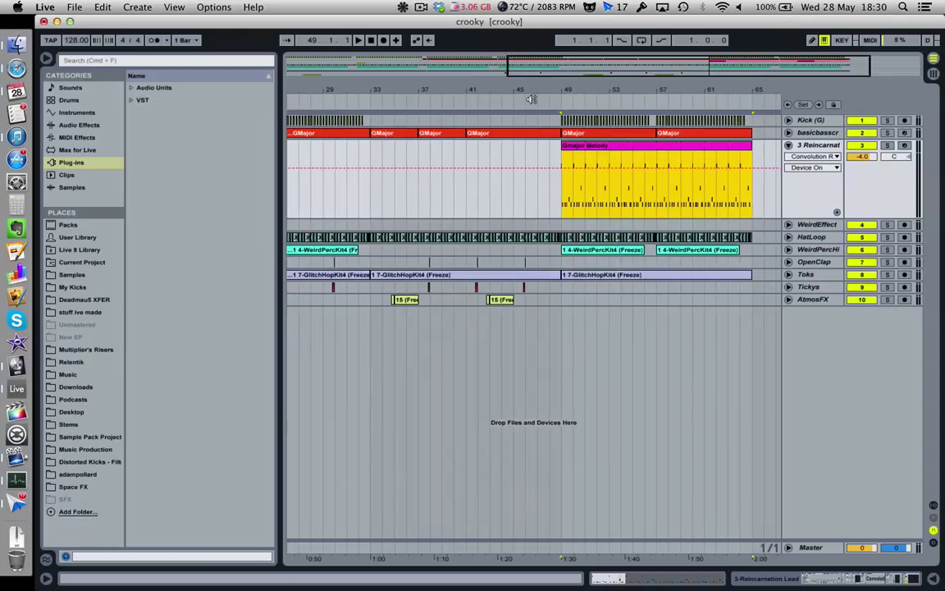
{"action": "left_click_drag", "start_coordinate": [529, 89], "coordinate": [669, 112]}
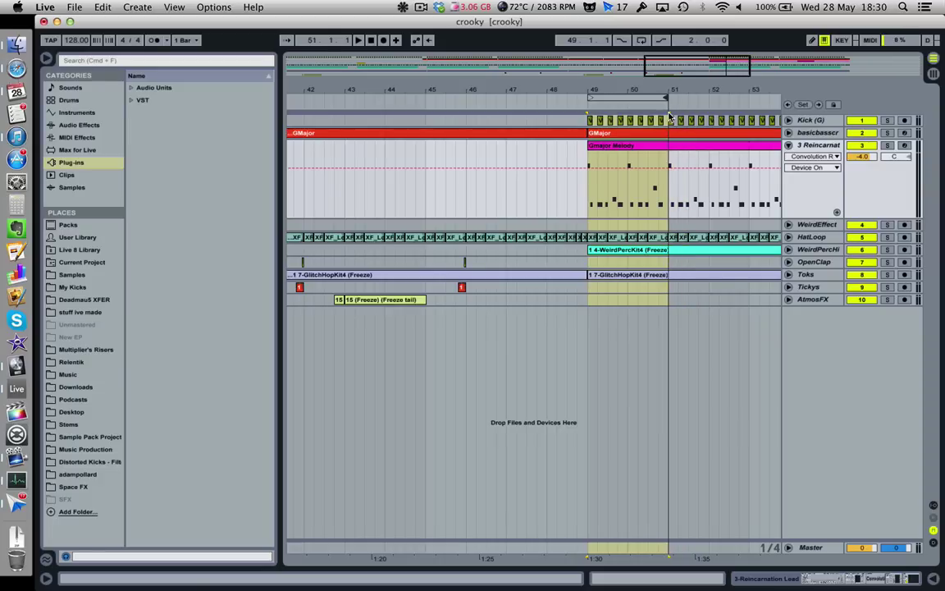
Expand the VST plug-in list in the browser and show the Reincarnation Lead track's device chain
{"action": "left_click", "coordinate": [130, 101]}
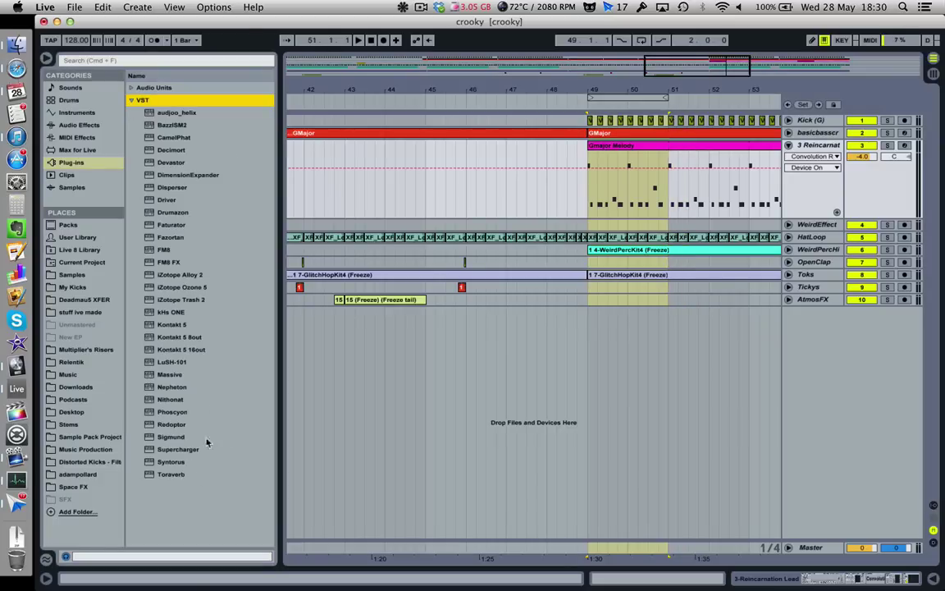
{"action": "left_click_drag", "start_coordinate": [620, 89], "coordinate": [619, 123]}
{"action": "left_click", "coordinate": [826, 146]}
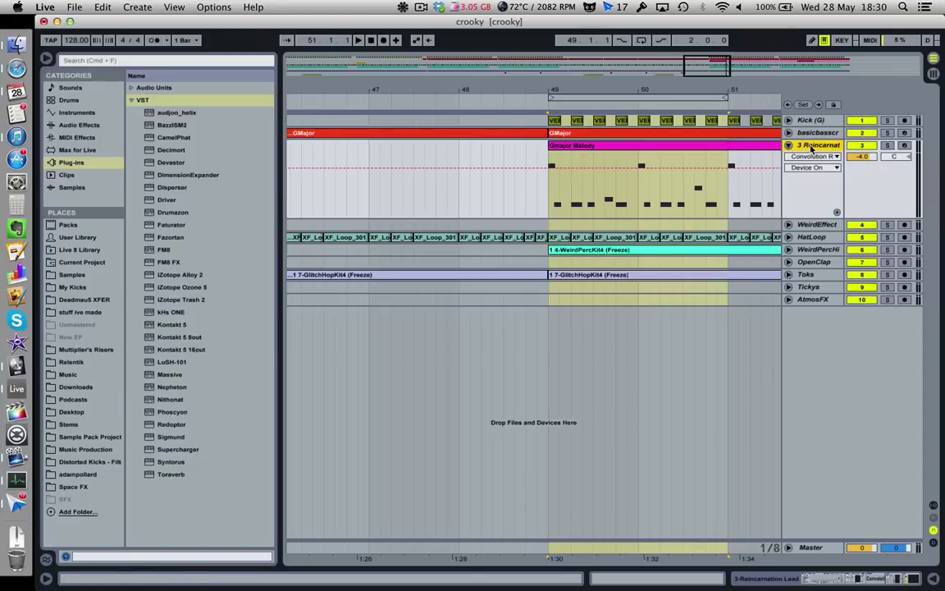
{"action": "left_click", "coordinate": [855, 584]}
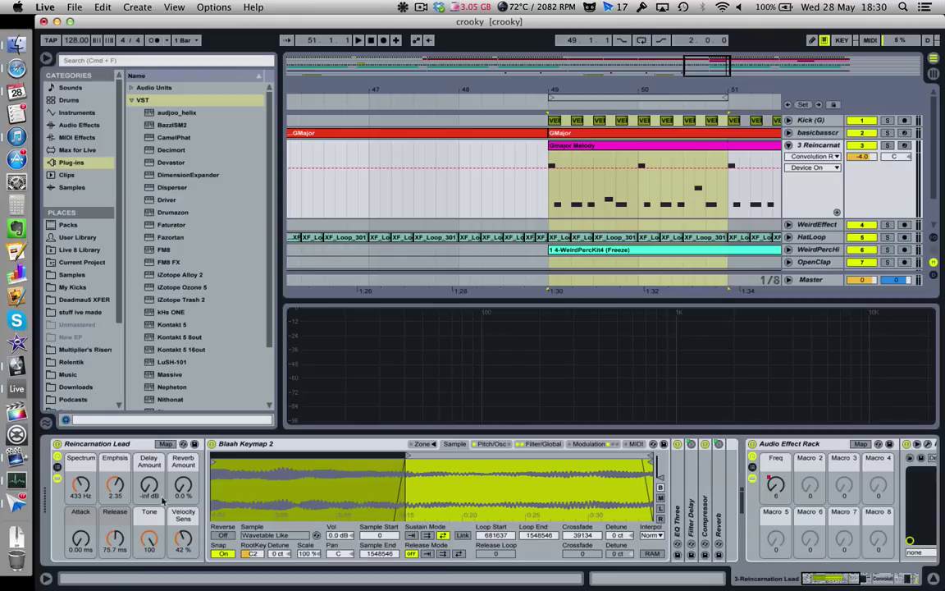
Inspect the Filter 2 and Trash modules of the iZotope Trash 2 effect, and close its window
{"action": "scroll", "coordinate": [383, 506], "scroll_direction": "right", "scroll_amount": 10}
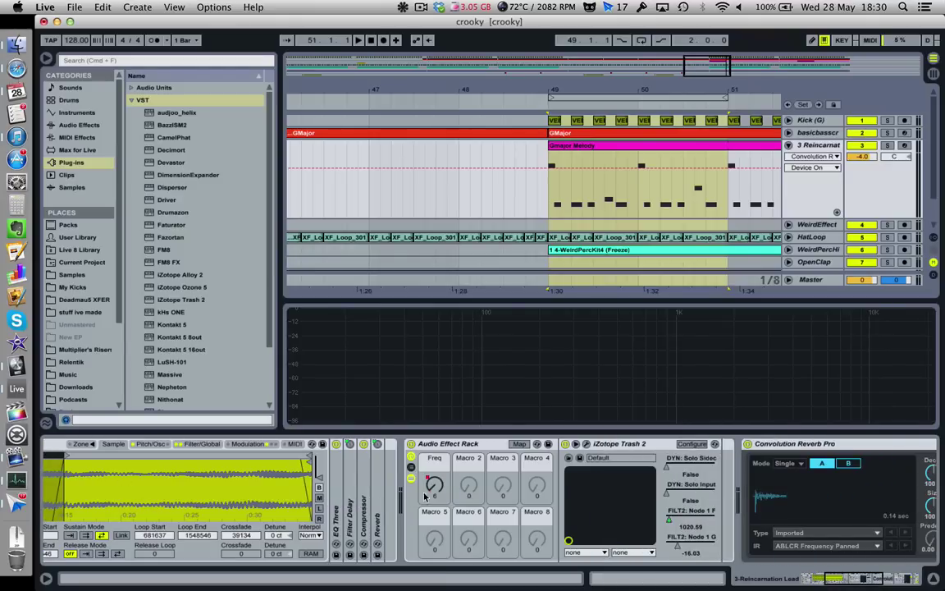
{"action": "left_click", "coordinate": [588, 444]}
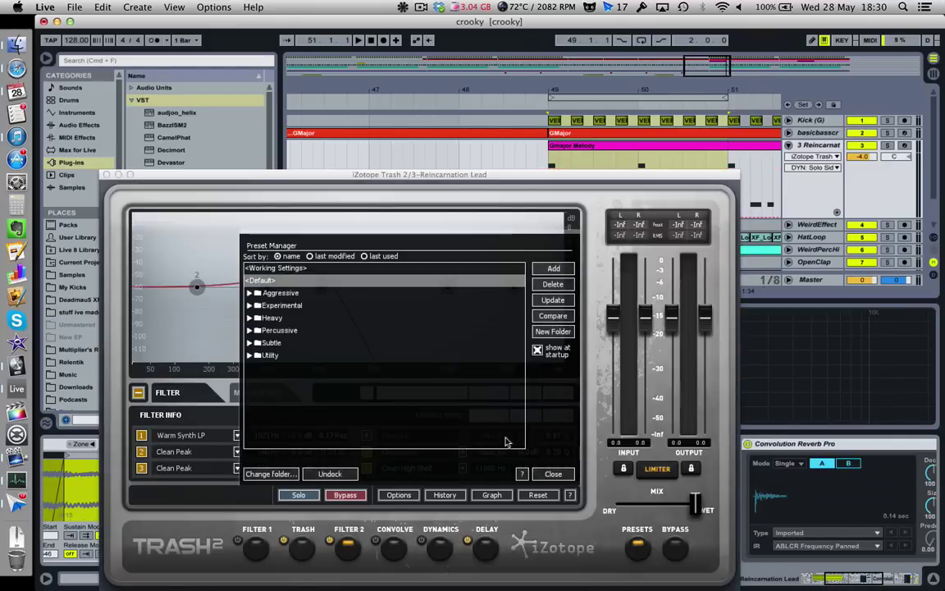
{"action": "left_click", "coordinate": [548, 474]}
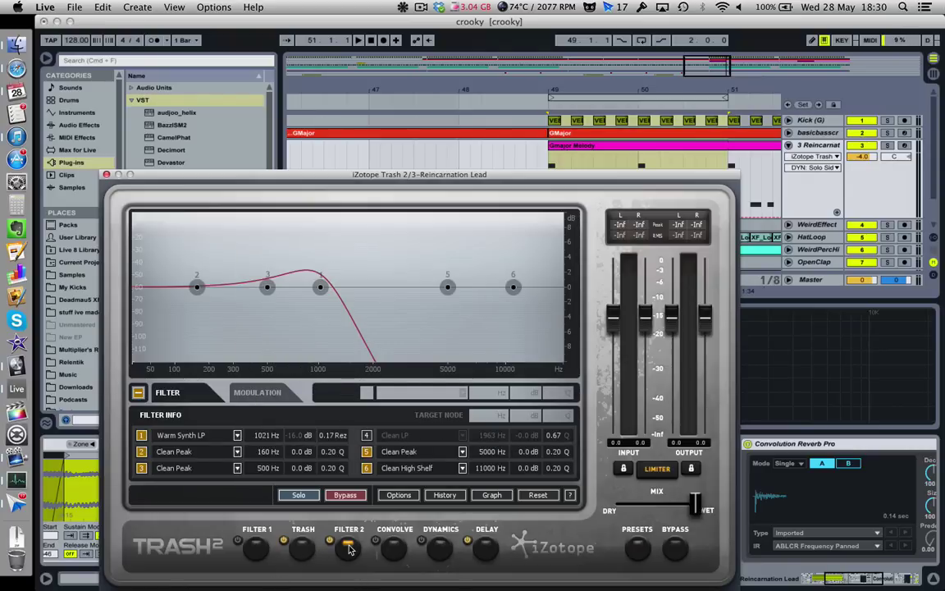
{"action": "left_click", "coordinate": [302, 529]}
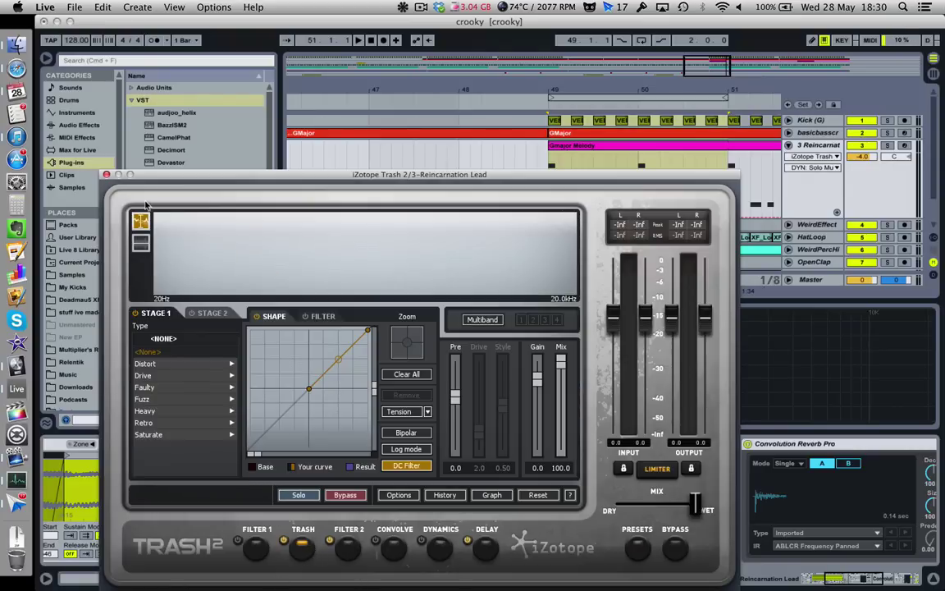
{"action": "left_click", "coordinate": [106, 175]}
Review the Convolution Reverb Pro, Compressor and Spectrum devices, and return to the start of the lead's device chain
{"action": "scroll", "coordinate": [685, 492], "scroll_direction": "right", "scroll_amount": 5}
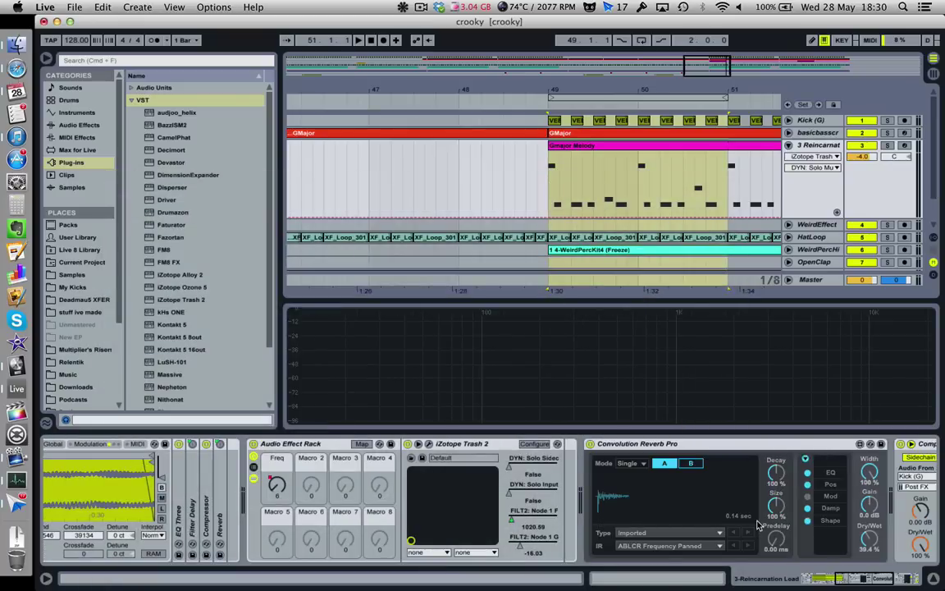
{"action": "scroll", "coordinate": [763, 509], "scroll_direction": "right", "scroll_amount": 5}
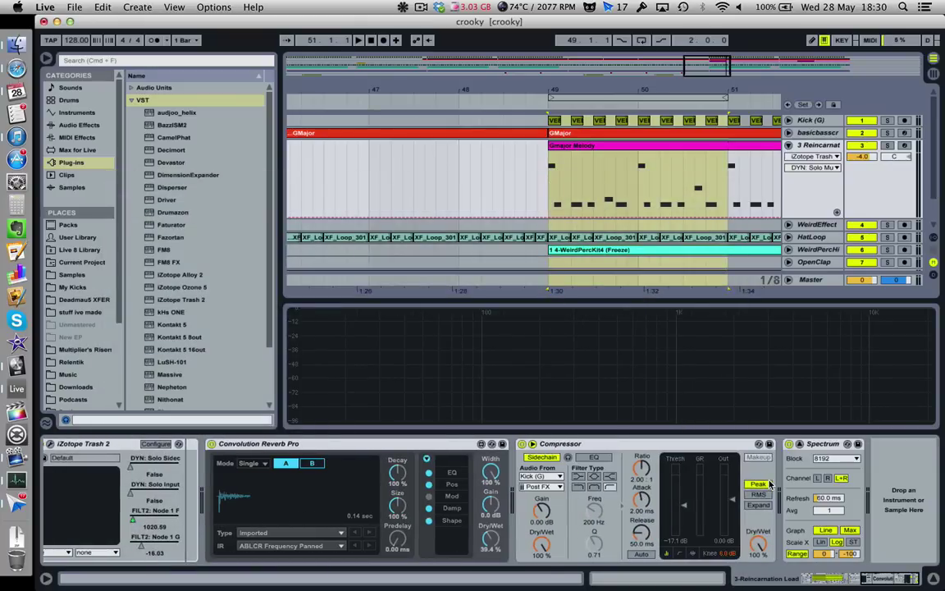
{"action": "scroll", "coordinate": [769, 485], "scroll_direction": "left", "scroll_amount": 5}
{"action": "scroll", "coordinate": [770, 485], "scroll_direction": "left", "scroll_amount": 5}
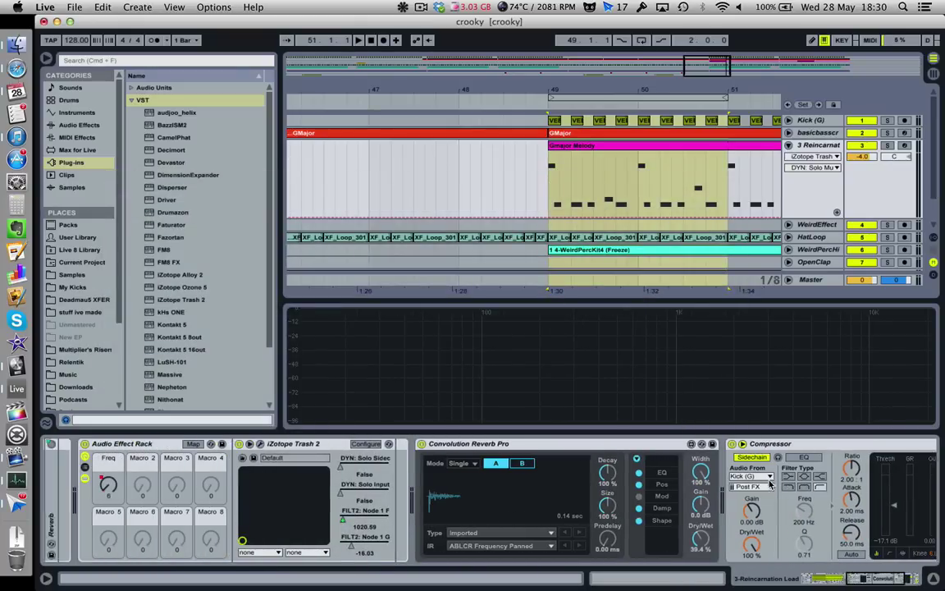
{"action": "scroll", "coordinate": [769, 485], "scroll_direction": "left", "scroll_amount": 10}
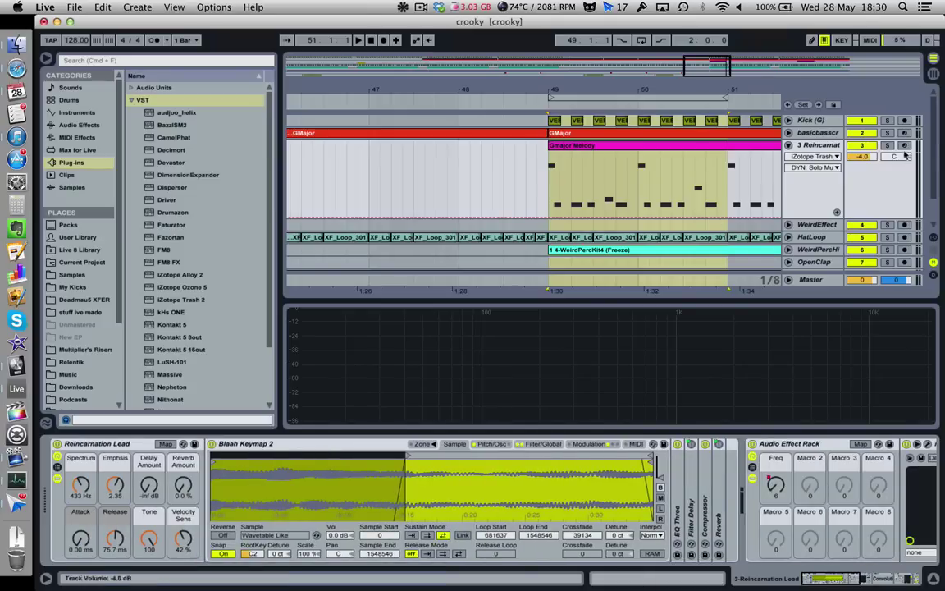
Examine the Delay module of iZotope Trash 2, close its window and select the Audio Effect Rack
{"action": "scroll", "coordinate": [855, 448], "scroll_direction": "right", "scroll_amount": 5}
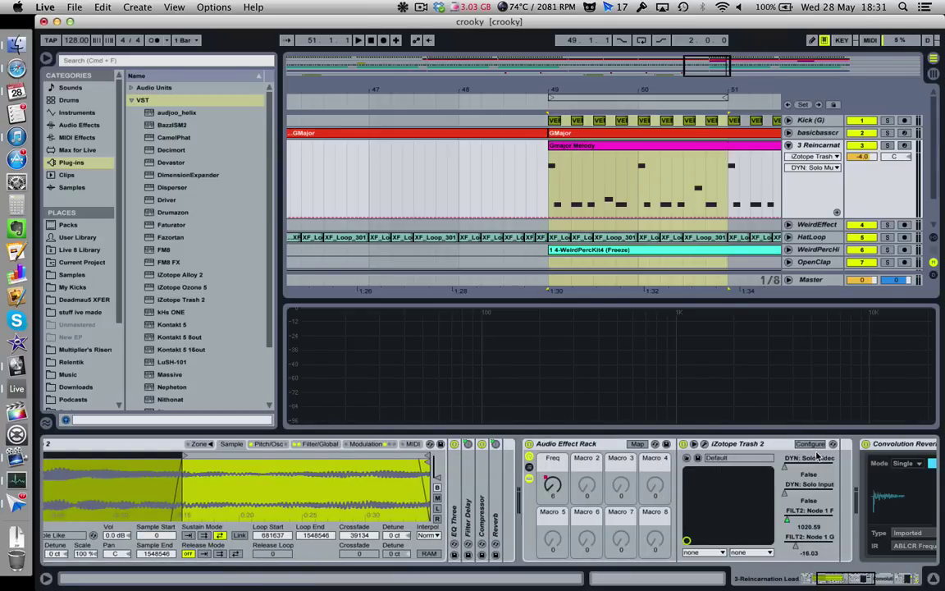
{"action": "left_click", "coordinate": [704, 445]}
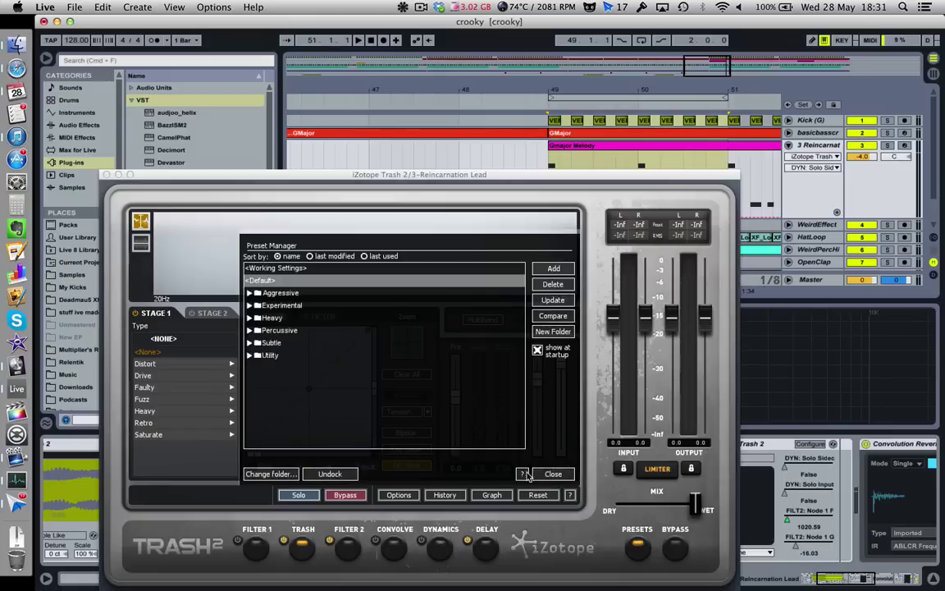
{"action": "left_click", "coordinate": [496, 551]}
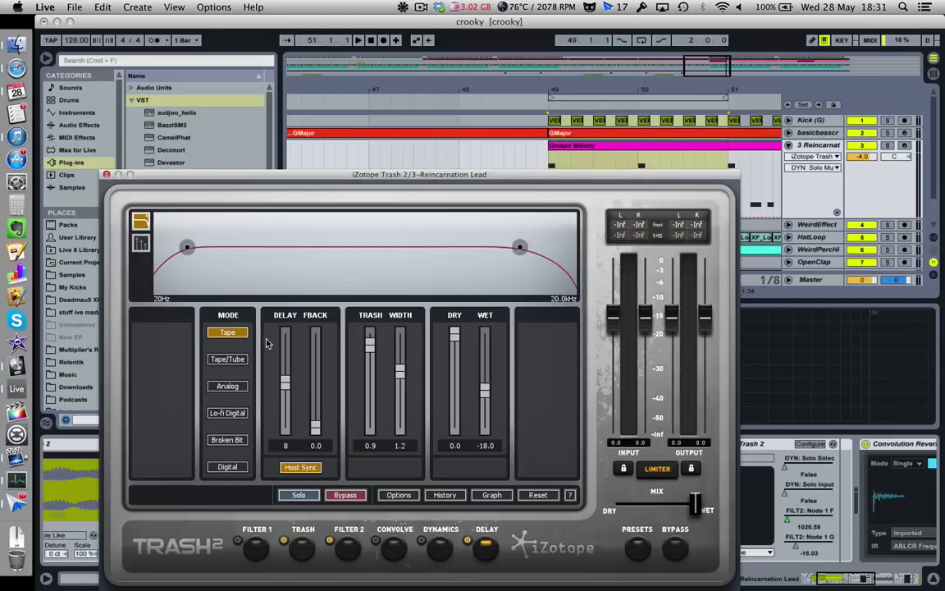
{"action": "left_click", "coordinate": [106, 174]}
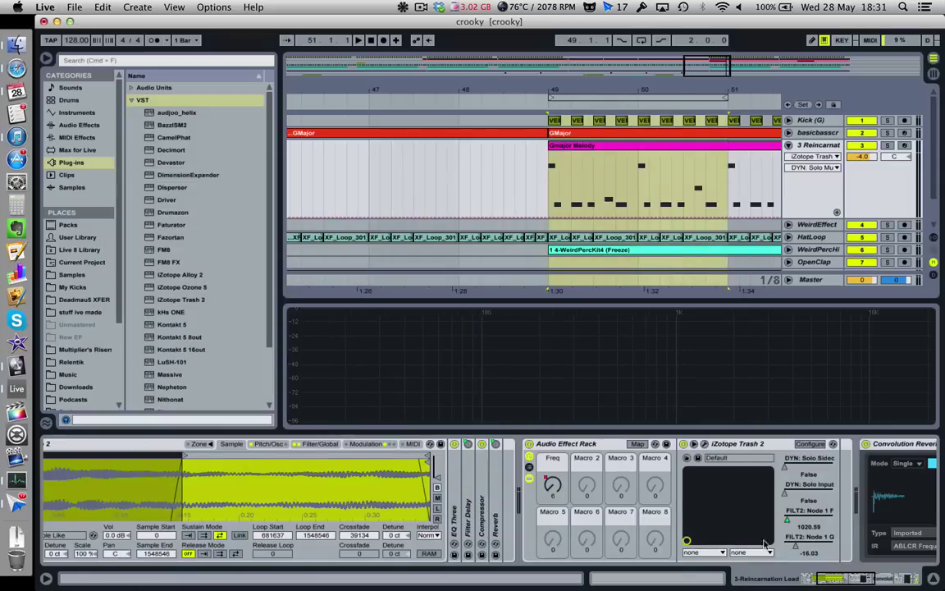
{"action": "left_click", "coordinate": [601, 451]}
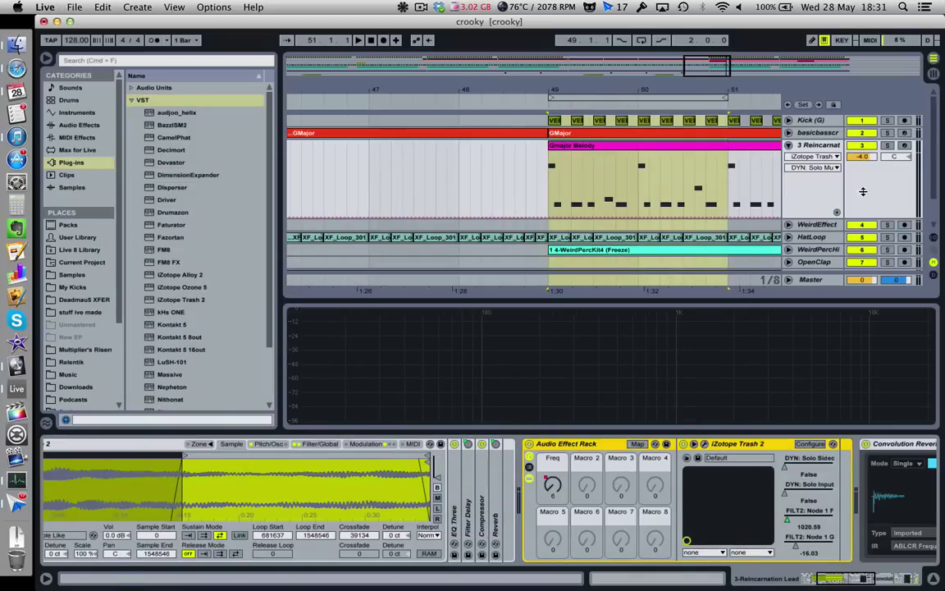
Solo the Reincarnation Lead track and play its melody from bar 49
{"action": "left_click", "coordinate": [887, 146]}
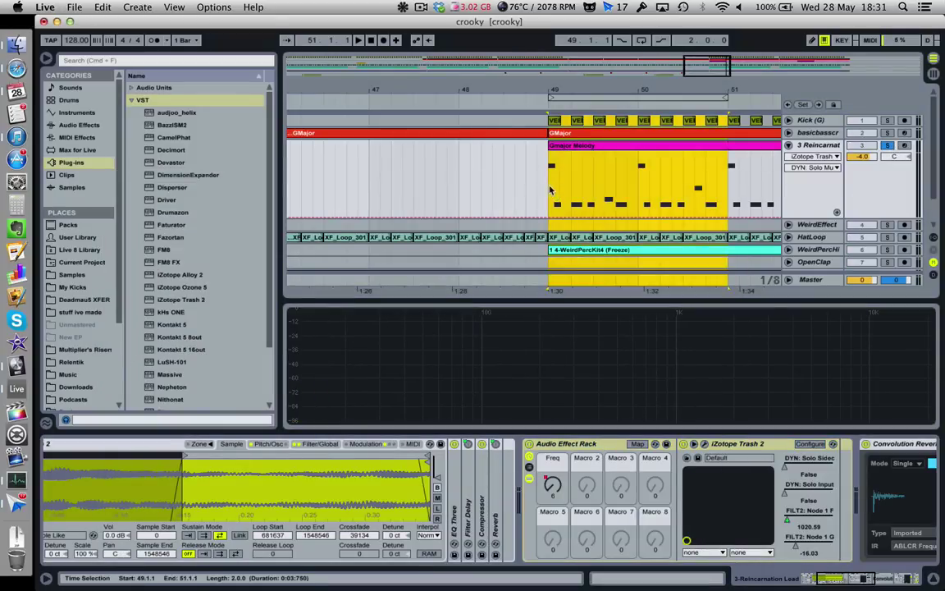
{"action": "left_click", "coordinate": [550, 191]}
{"action": "key", "text": "space"}
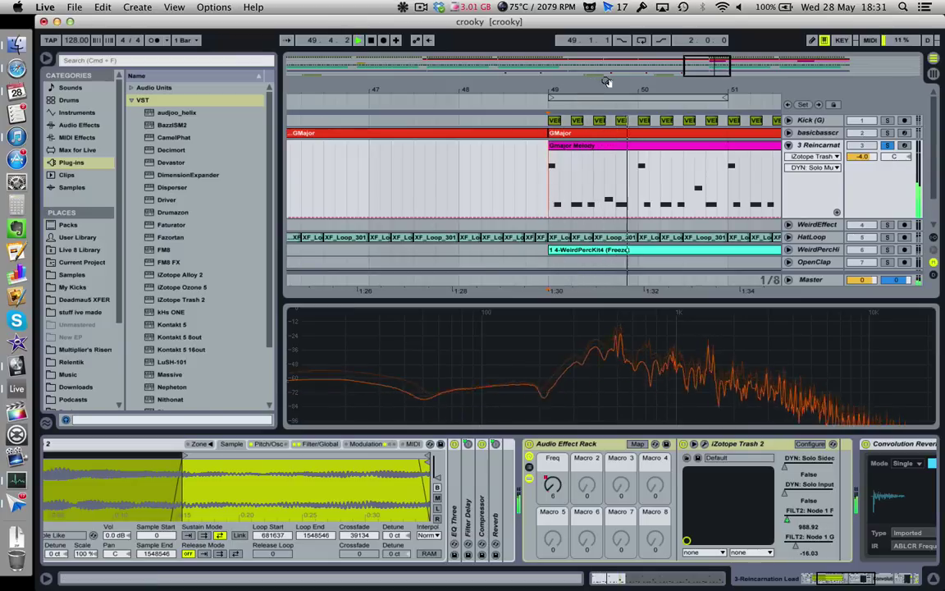
Stop playback, turn on the two-bar arrangement loop, and place the insert marker at the loop start at bar 49
{"action": "left_click_drag", "start_coordinate": [605, 82], "coordinate": [625, 90]}
{"action": "key", "text": "space"}
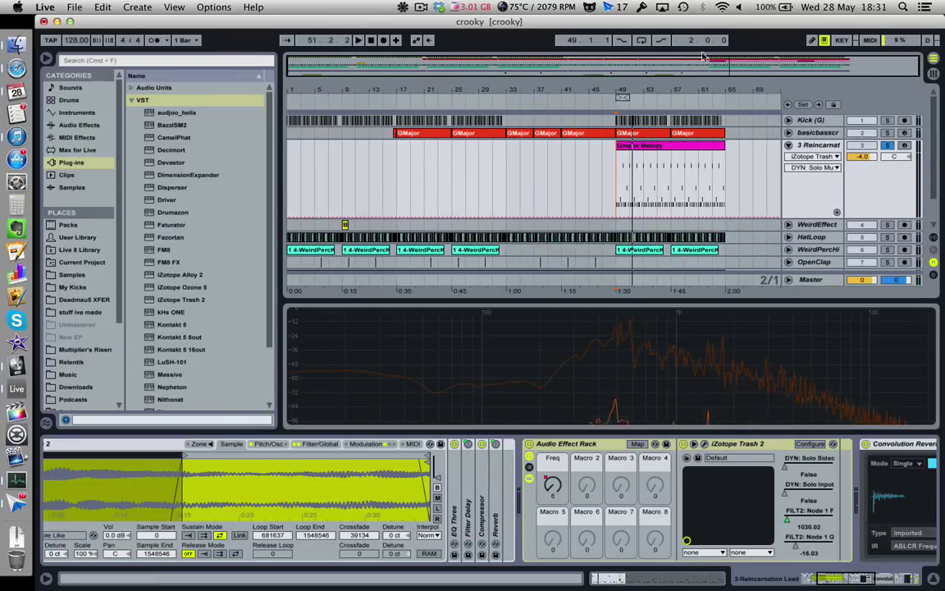
{"action": "left_click", "coordinate": [642, 41]}
{"action": "left_click_drag", "start_coordinate": [625, 85], "coordinate": [625, 123]}
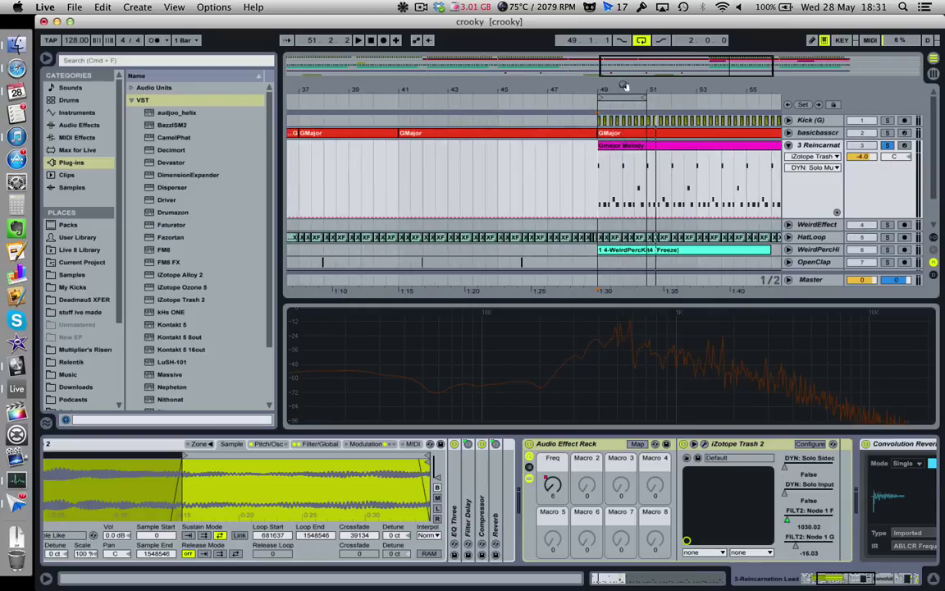
{"action": "left_click", "coordinate": [593, 193]}
Add the Sigmund delay plug-in between Convolution Reverb Pro and Compressor on the Reincarnation Lead track
{"action": "scroll", "coordinate": [686, 491], "scroll_direction": "right", "scroll_amount": 10}
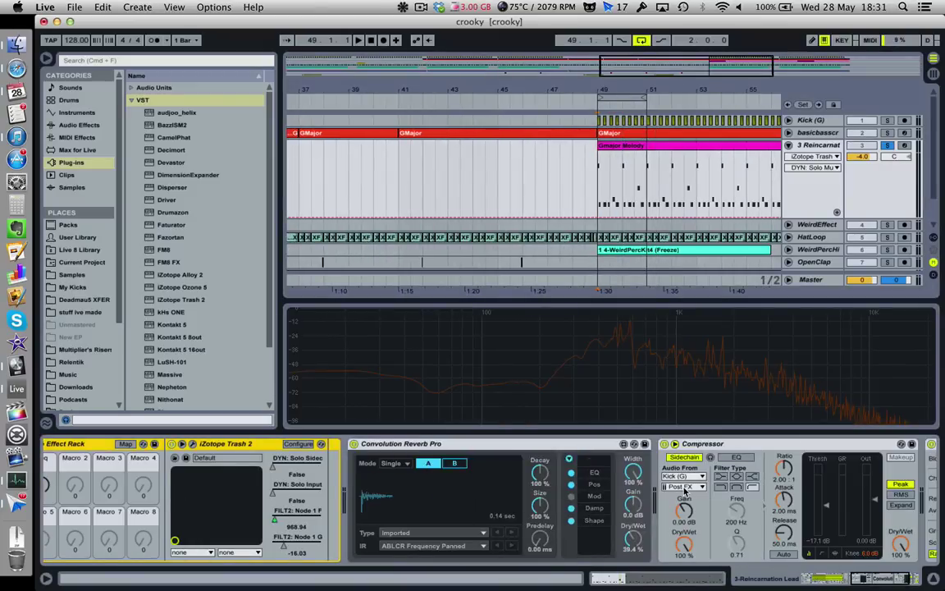
{"action": "scroll", "coordinate": [686, 491], "scroll_direction": "right", "scroll_amount": 5}
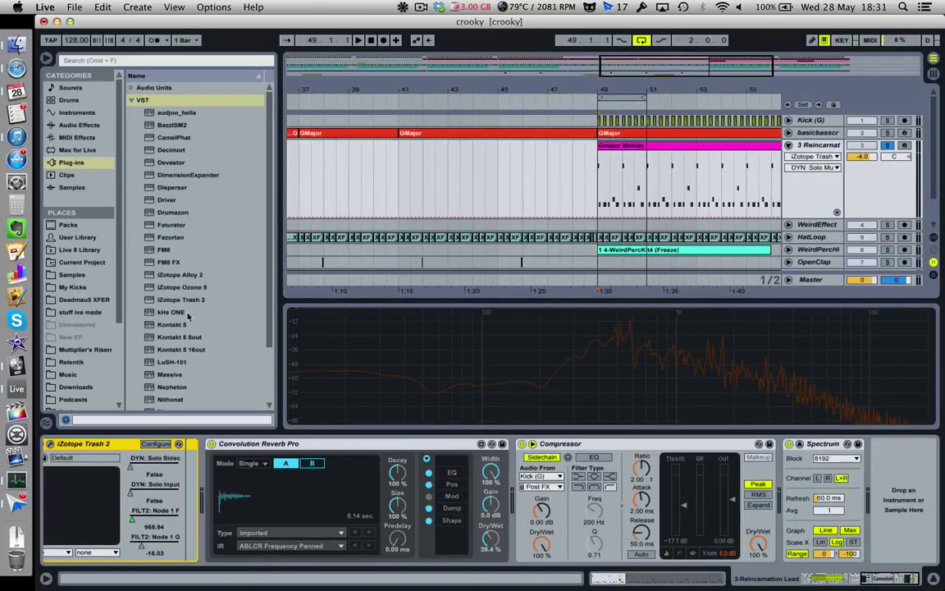
{"action": "scroll", "coordinate": [207, 291], "scroll_direction": "down", "scroll_amount": 3}
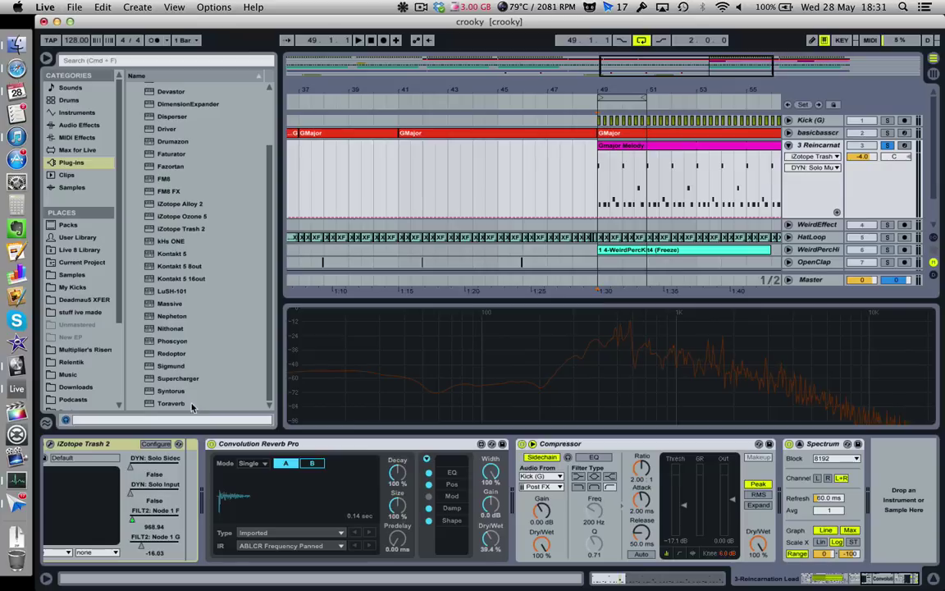
{"action": "left_click", "coordinate": [153, 368]}
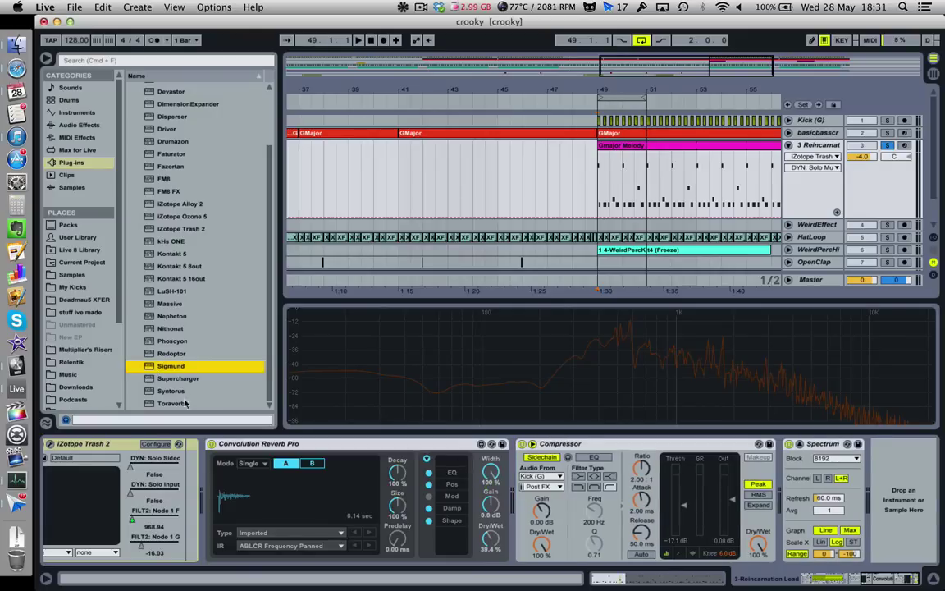
{"action": "left_click_drag", "start_coordinate": [148, 368], "coordinate": [490, 489]}
{"action": "left_click_drag", "start_coordinate": [150, 366], "coordinate": [519, 469]}
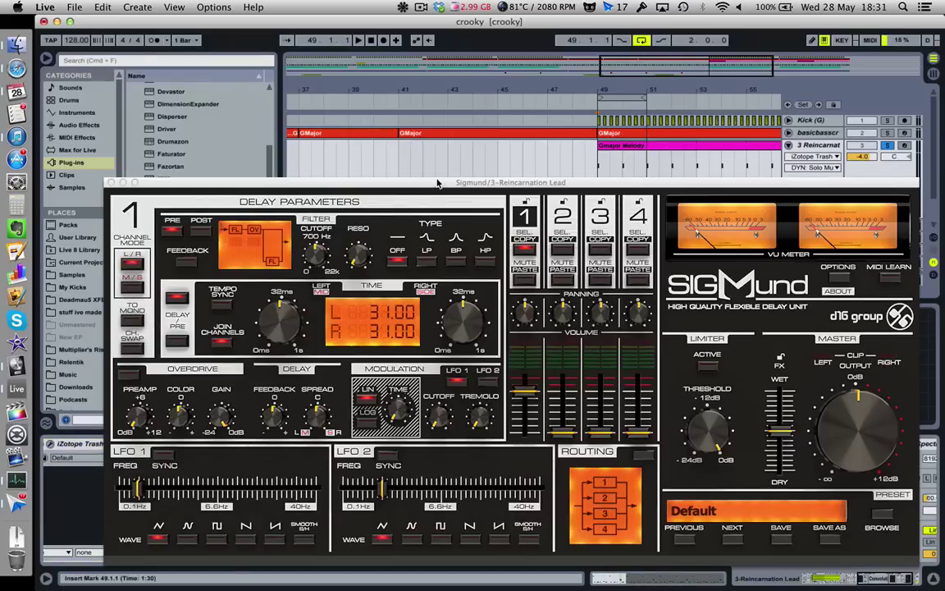
{"action": "left_click_drag", "start_coordinate": [437, 182], "coordinate": [416, 83]}
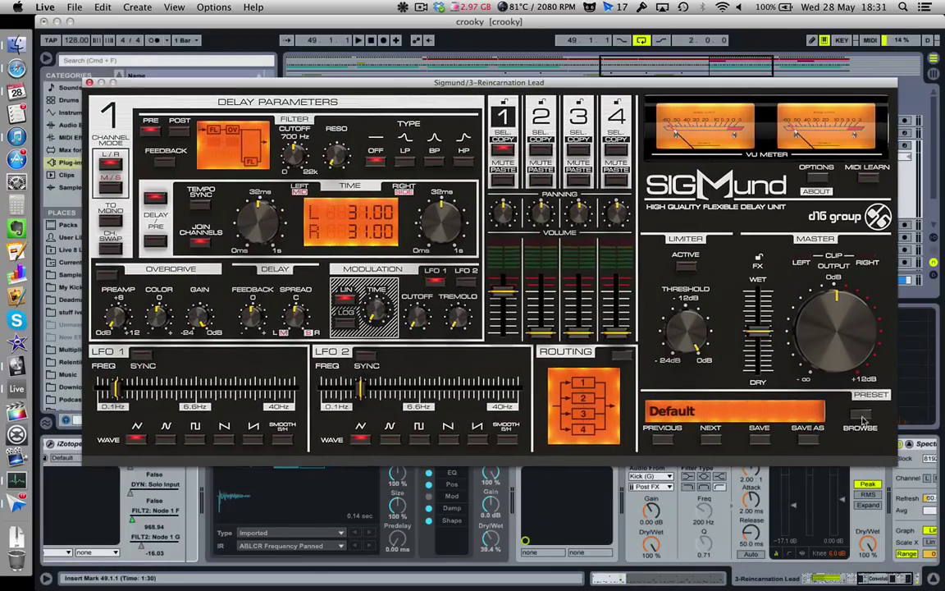
Open Sigmund's preset browser and load Acoustic Goodie from the Synth Riffs folder of Bar Aligned Sources
{"action": "left_click", "coordinate": [858, 422]}
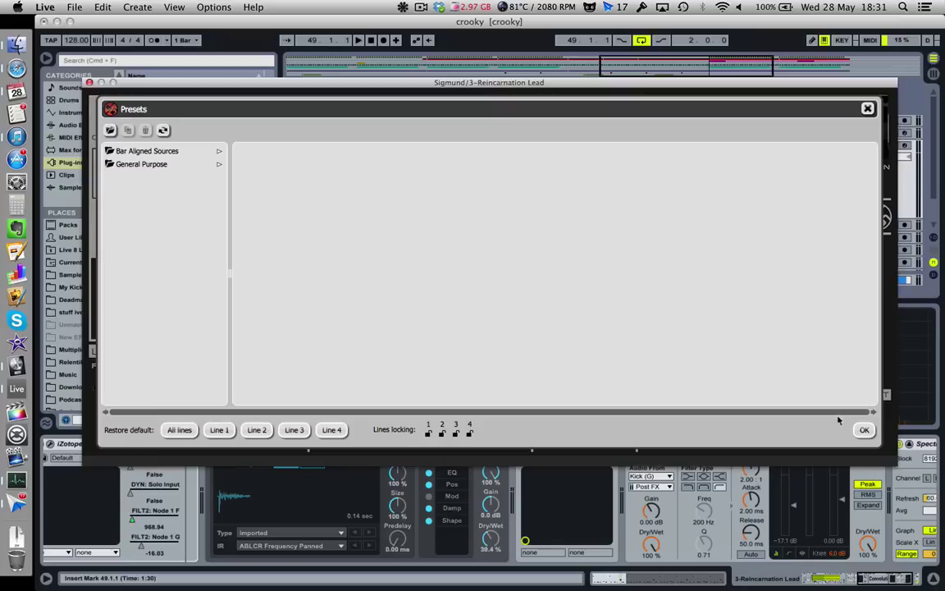
{"action": "left_click", "coordinate": [175, 152]}
{"action": "left_click", "coordinate": [270, 164]}
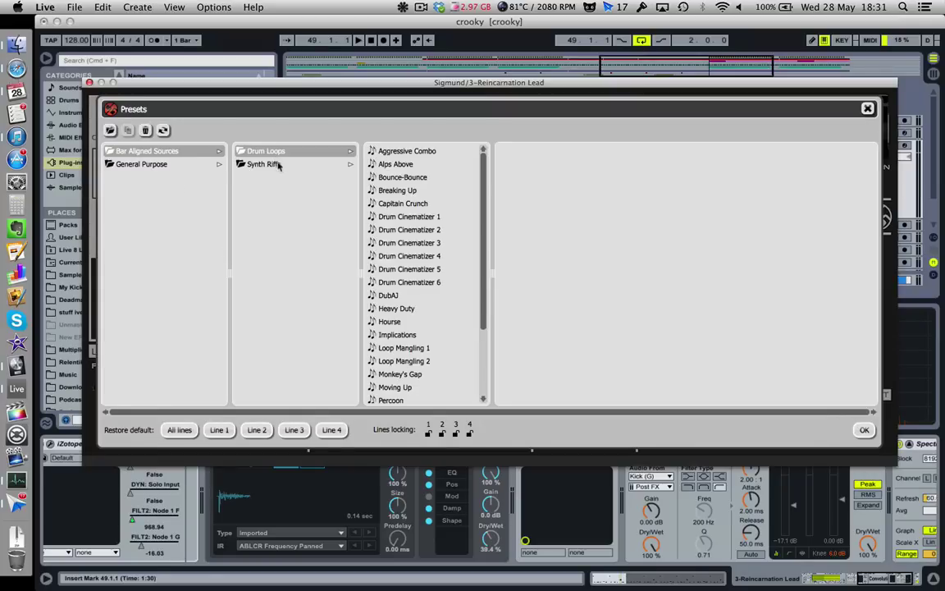
{"action": "left_click", "coordinate": [412, 155]}
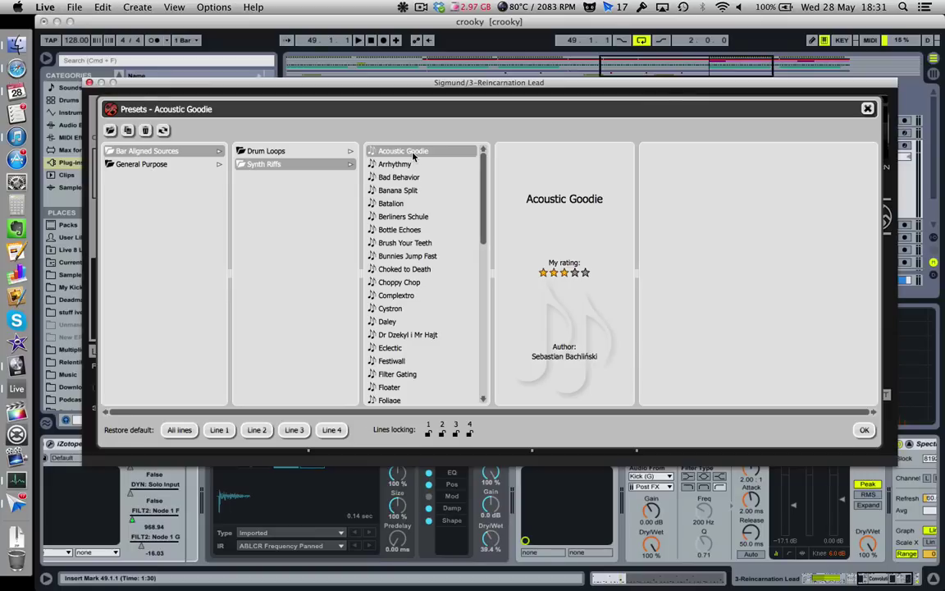
Play the looped lead melody from bar 49 to hear the Acoustic Goodie preset, keeping Sigmund's preset browser in view
{"action": "left_click_drag", "start_coordinate": [410, 81], "coordinate": [416, 274]}
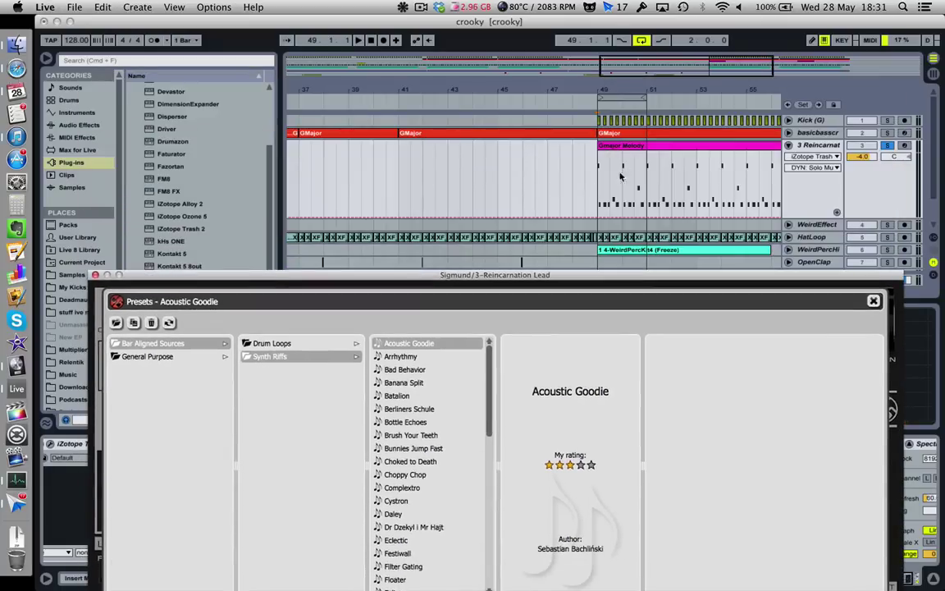
{"action": "left_click", "coordinate": [595, 180]}
{"action": "key", "text": "space"}
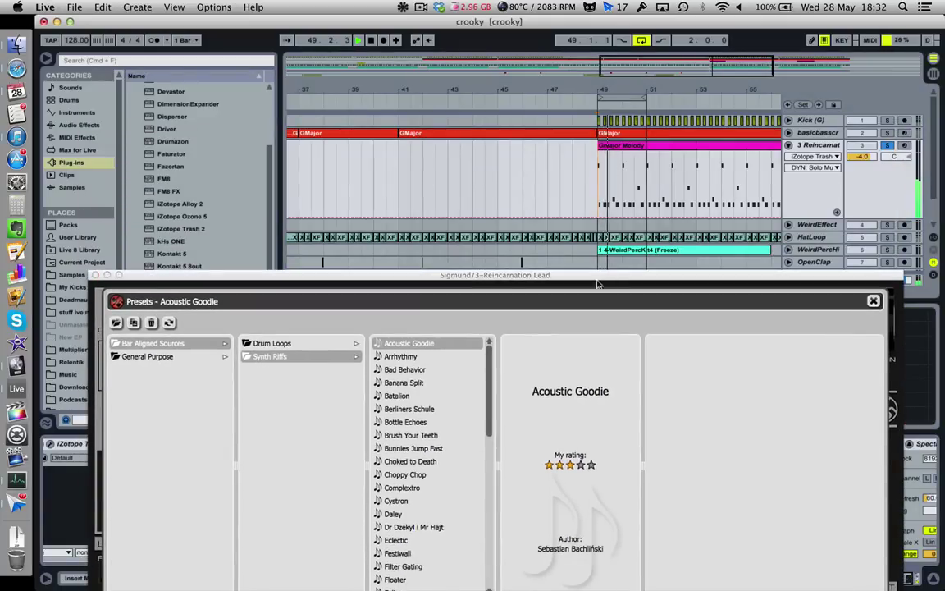
{"action": "left_click_drag", "start_coordinate": [583, 276], "coordinate": [581, 138]}
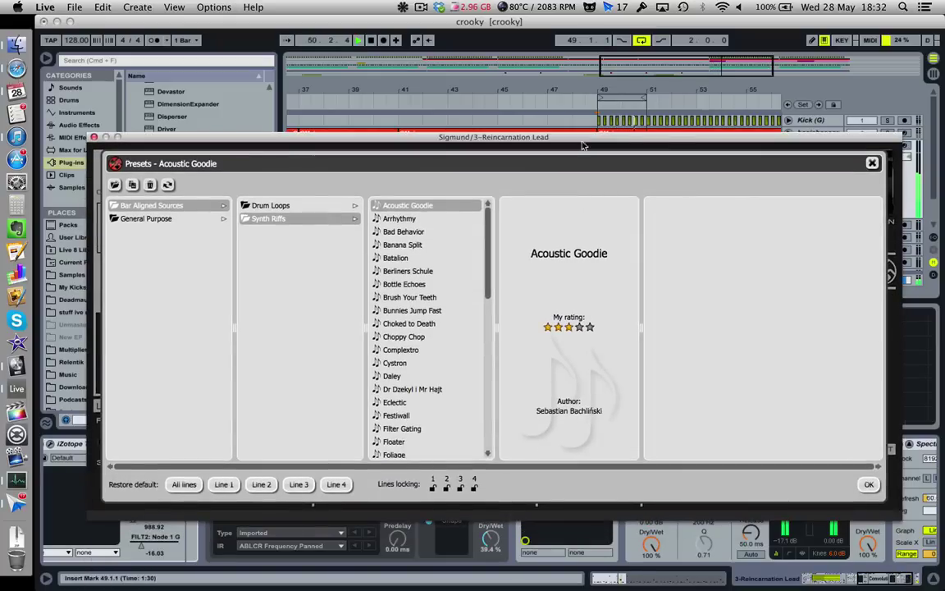
{"action": "left_click_drag", "start_coordinate": [246, 139], "coordinate": [290, 97]}
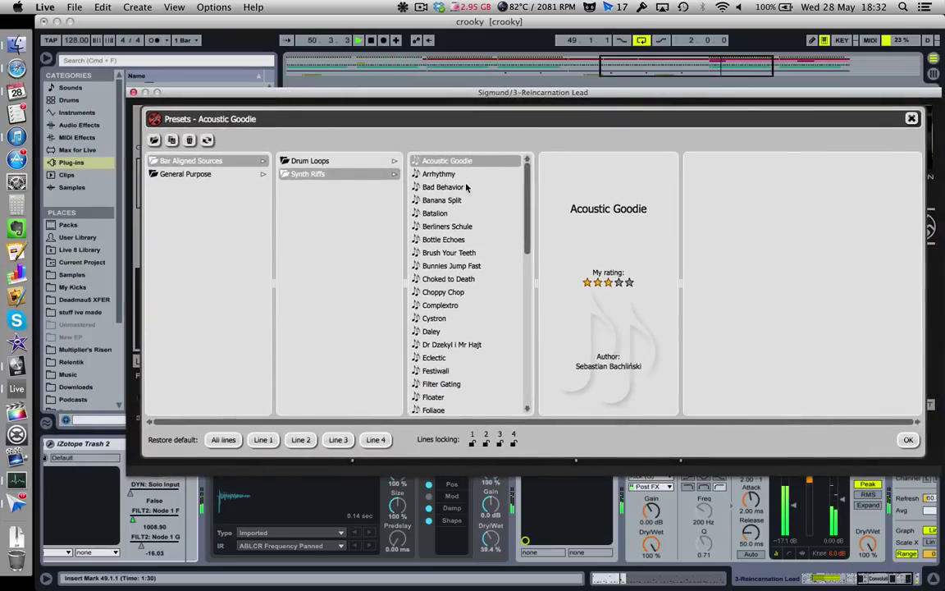
Audition the Sigmund presets Bad Behavior, Brush Your Teeth, Choppy Chop, Eclectic and Foliage on the looped melody
{"action": "left_click", "coordinate": [440, 187]}
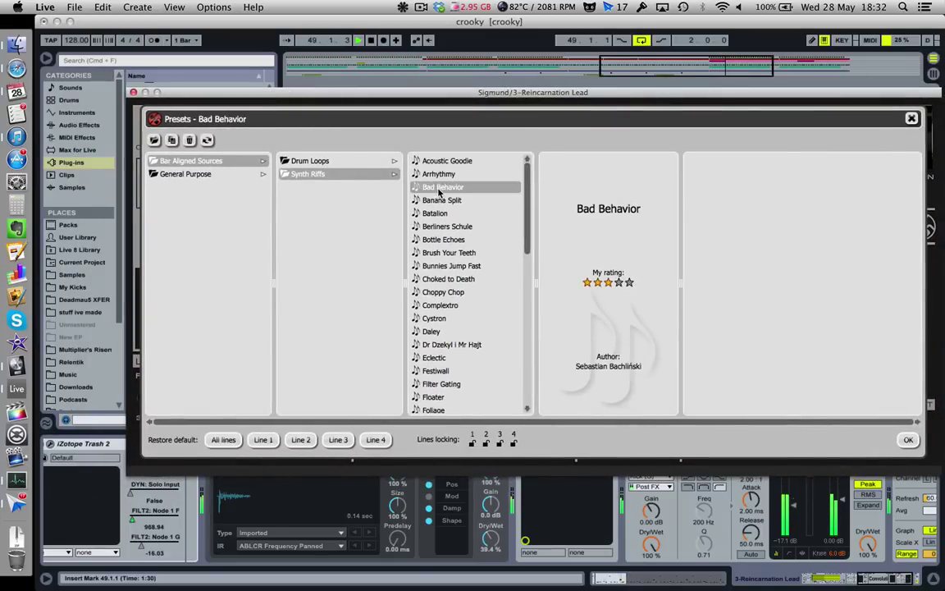
{"action": "left_click", "coordinate": [455, 254]}
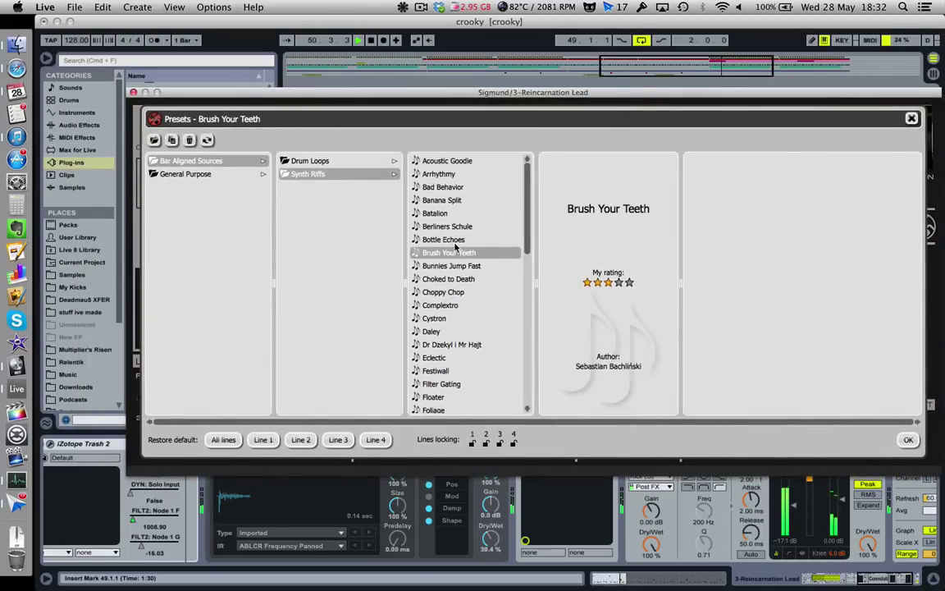
{"action": "left_click", "coordinate": [459, 293]}
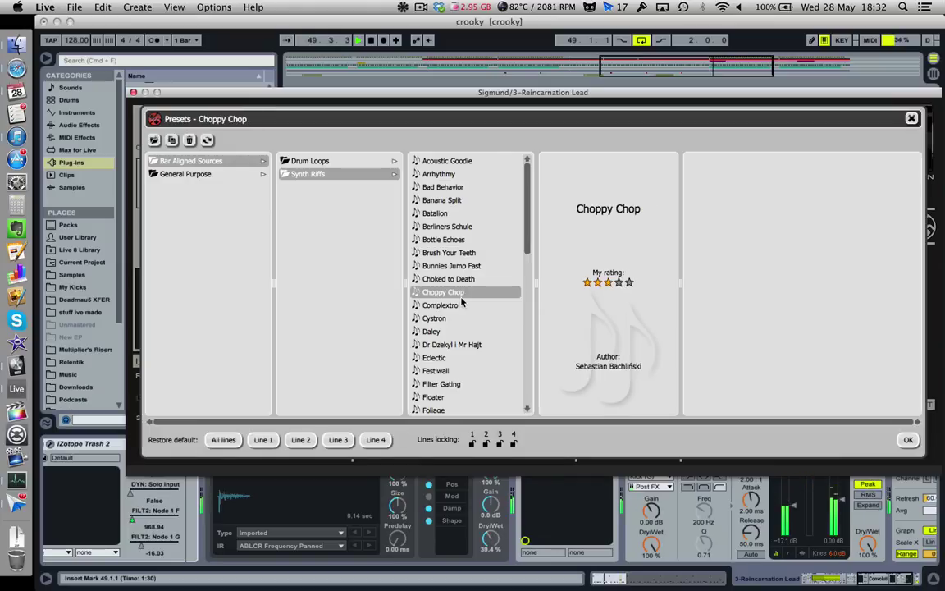
{"action": "left_click", "coordinate": [452, 359]}
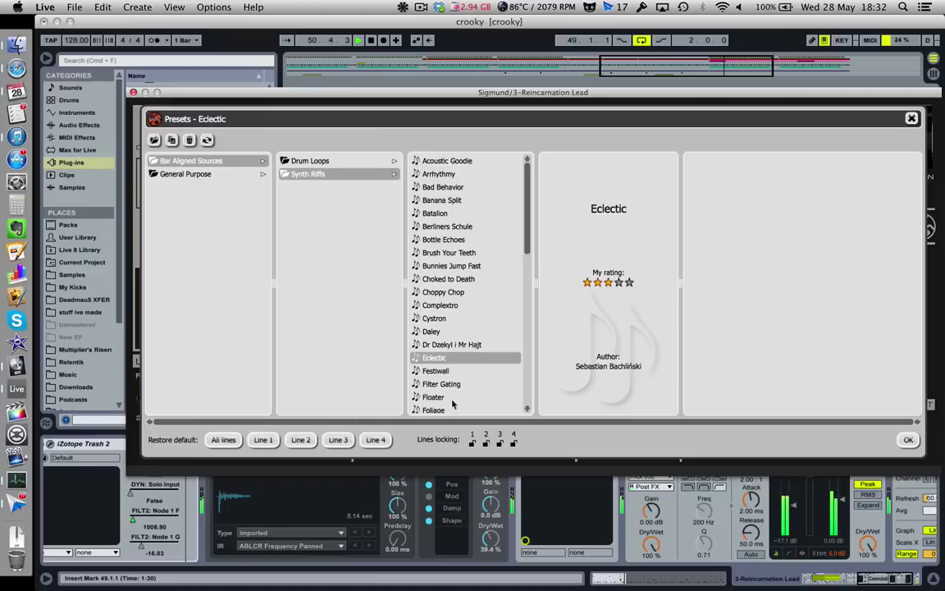
{"action": "left_click", "coordinate": [452, 408]}
Audition the Miami Vice, Pipe Wrangle and Sonic Dissection presets further down the Synth Riffs list
{"action": "scroll", "coordinate": [452, 405], "scroll_direction": "down", "scroll_amount": 2}
{"action": "scroll", "coordinate": [454, 398], "scroll_direction": "down", "scroll_amount": 2}
{"action": "left_click", "coordinate": [457, 386]}
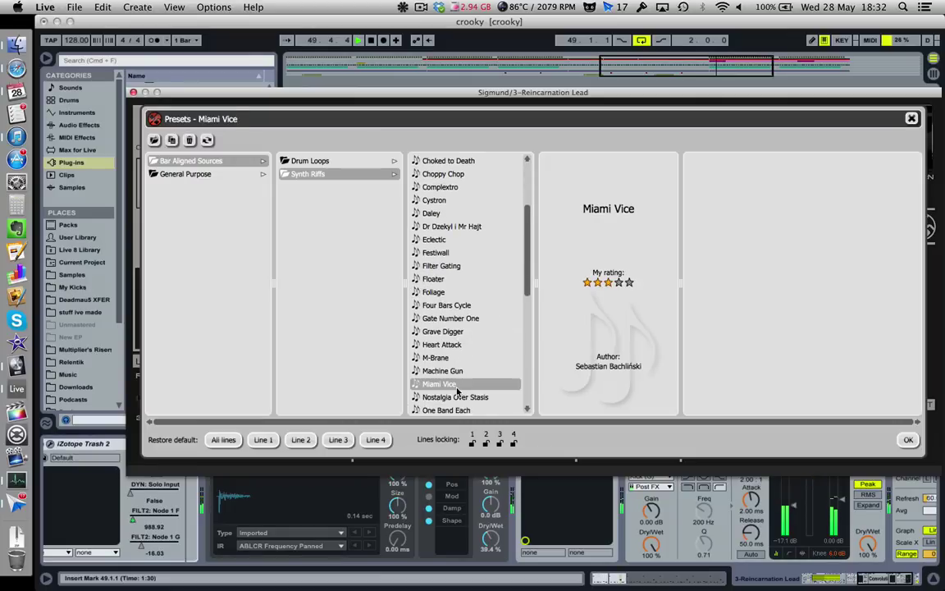
{"action": "scroll", "coordinate": [458, 392], "scroll_direction": "down", "scroll_amount": 3}
{"action": "left_click", "coordinate": [459, 374]}
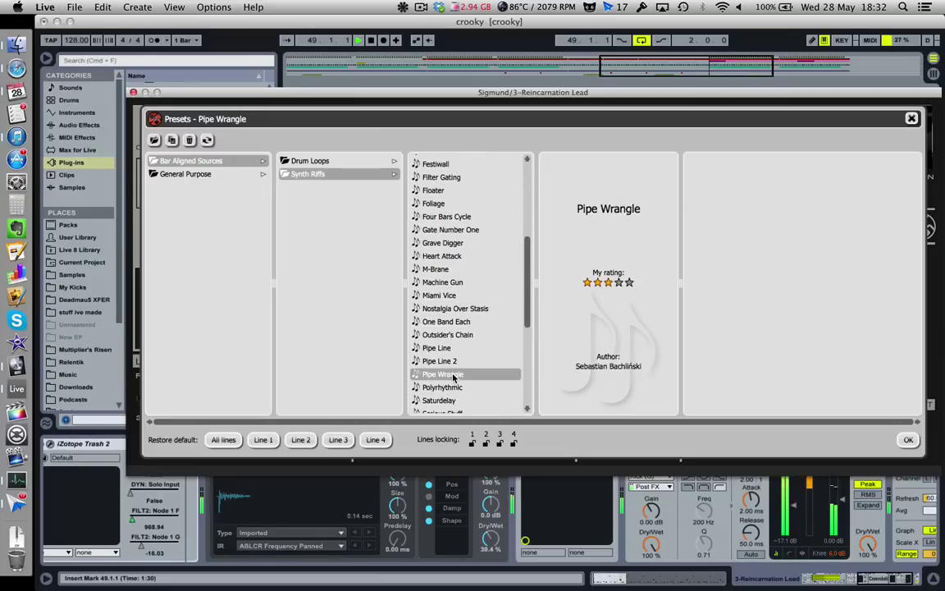
{"action": "scroll", "coordinate": [471, 374], "scroll_direction": "down", "scroll_amount": 3}
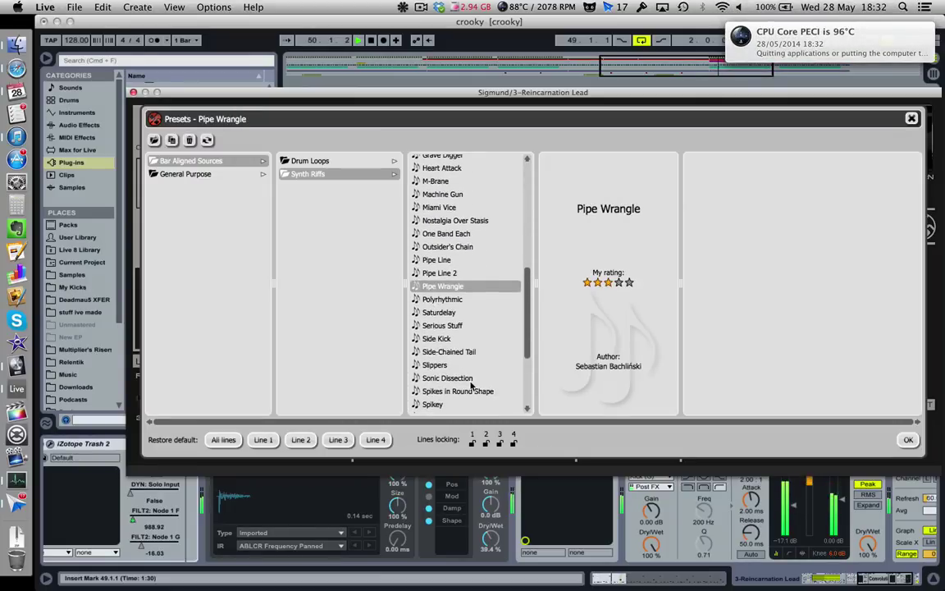
{"action": "left_click", "coordinate": [462, 377]}
{"action": "scroll", "coordinate": [460, 353], "scroll_direction": "down", "scroll_amount": 4}
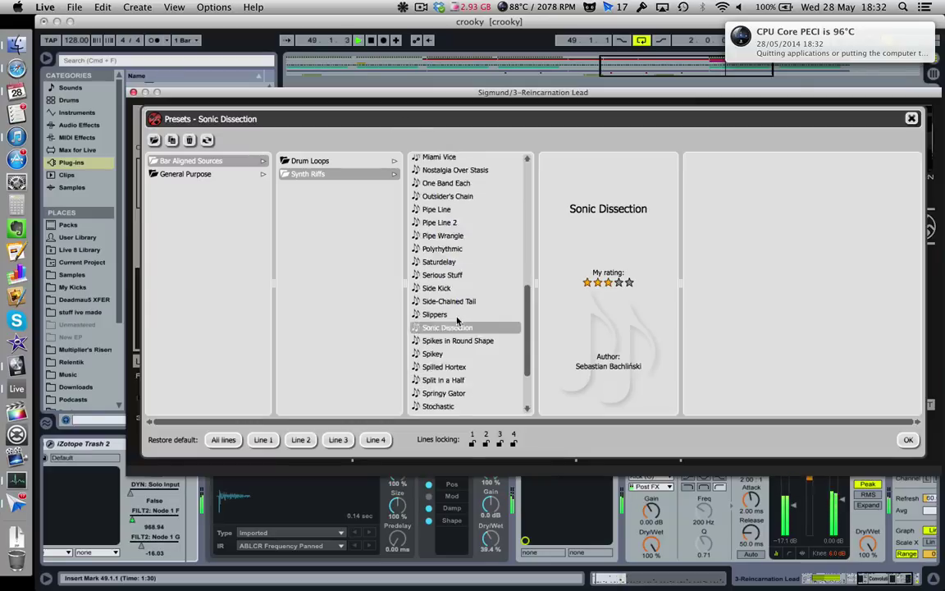
Step through the Synth Riffs presets from Spikes in Round Shape down to Two Way Street
{"action": "left_click", "coordinate": [457, 341]}
{"action": "key", "text": "Down"}
{"action": "key", "text": "Down"}
{"action": "key", "text": "Down"}
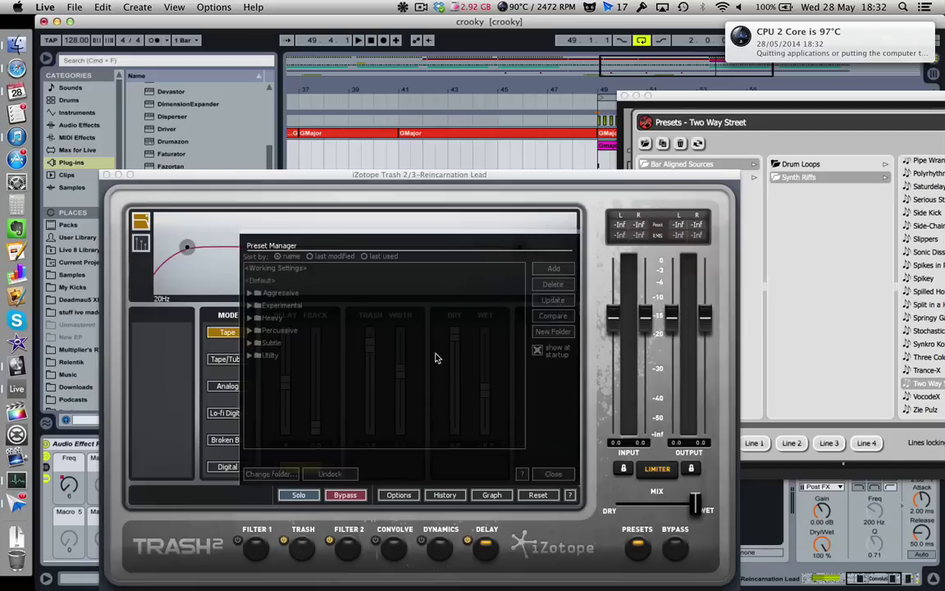
Dismiss the Preset Manager of iZotope Trash 2, switch its Delay module, and close the effect's window
{"action": "key", "text": "Escape"}
{"action": "left_click", "coordinate": [467, 541]}
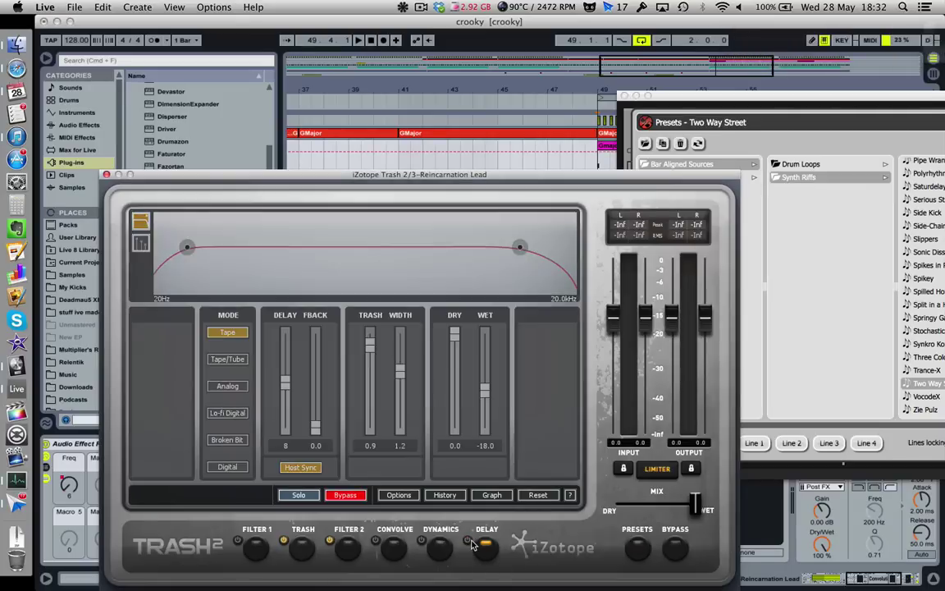
{"action": "left_click", "coordinate": [106, 175]}
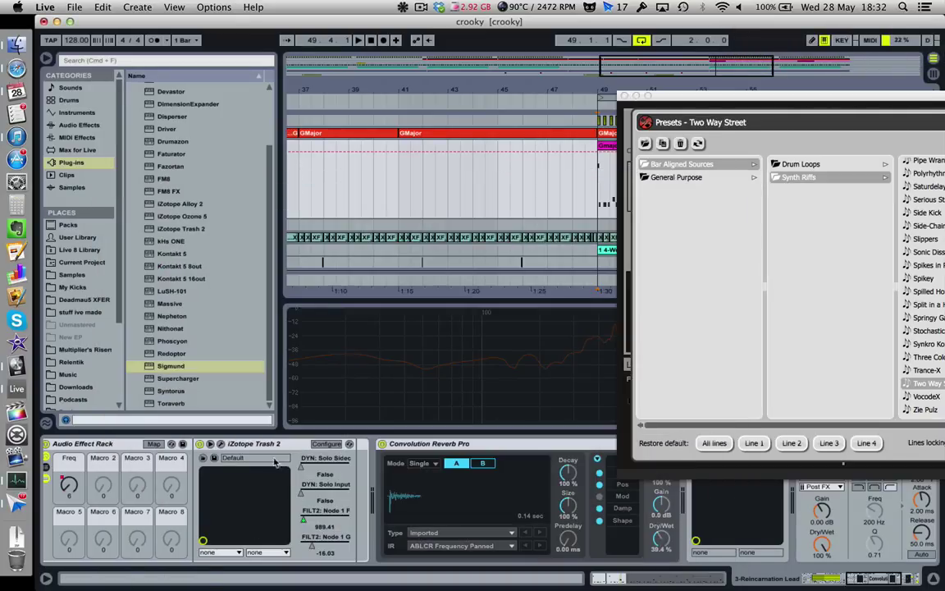
Remove the Audio Effect Rack, iZotope Trash 2 and Convolution Reverb Pro from the lead's device chain
{"action": "key", "text": "Delete"}
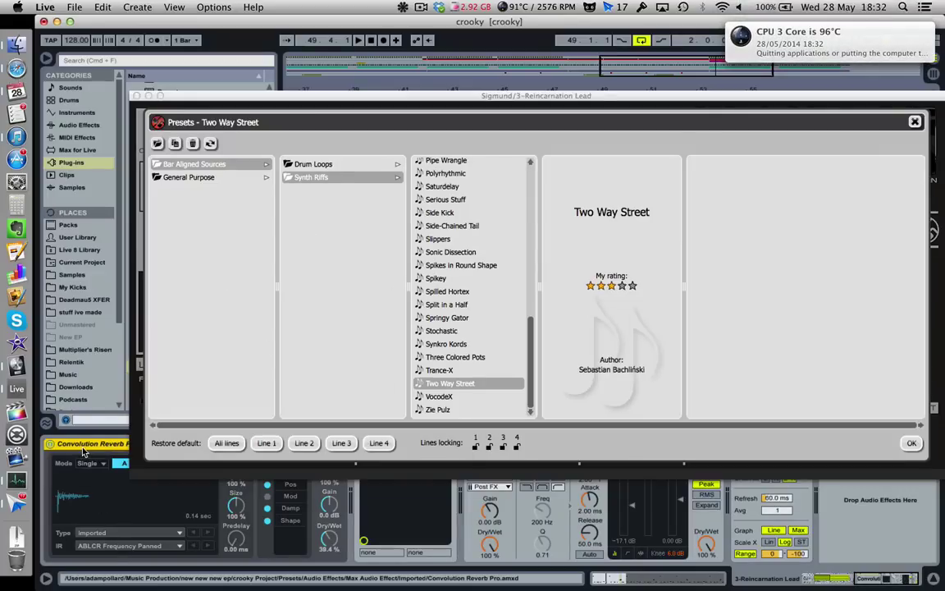
{"action": "key", "text": "Delete"}
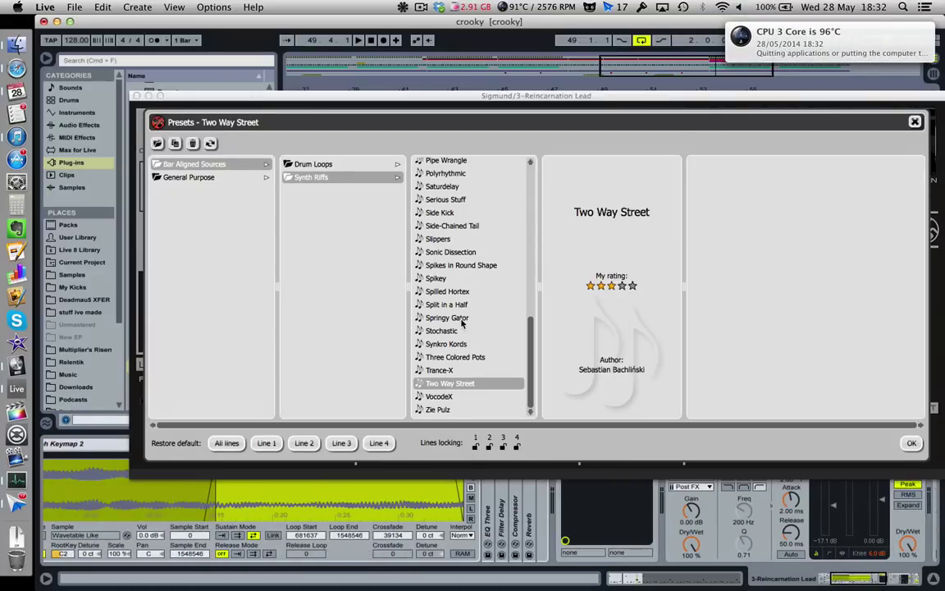
Restart loop playback and audition the Sigmund presets Spikes in Round Shape, Slippers and Side-Chained Tail
{"action": "left_click", "coordinate": [444, 265]}
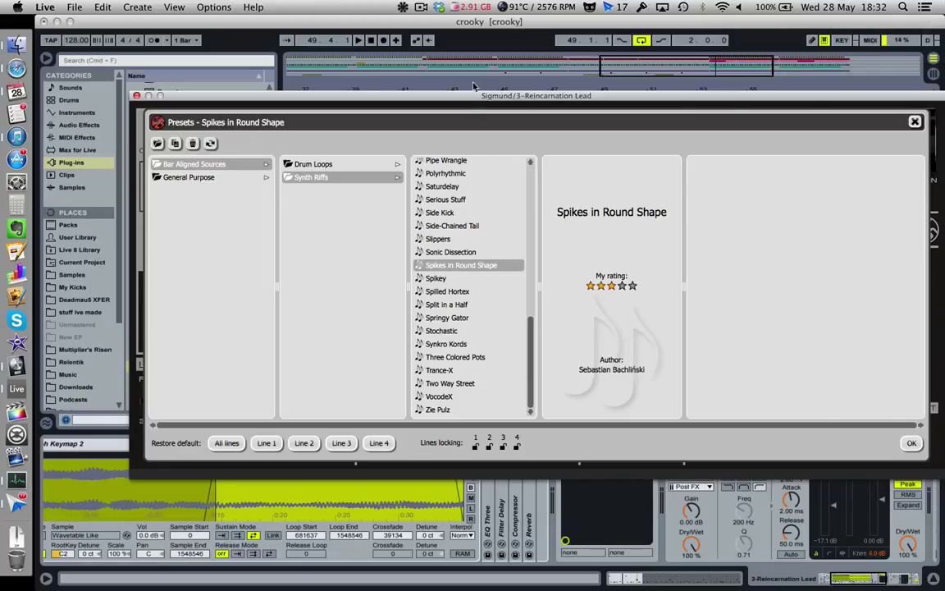
{"action": "key", "text": "space"}
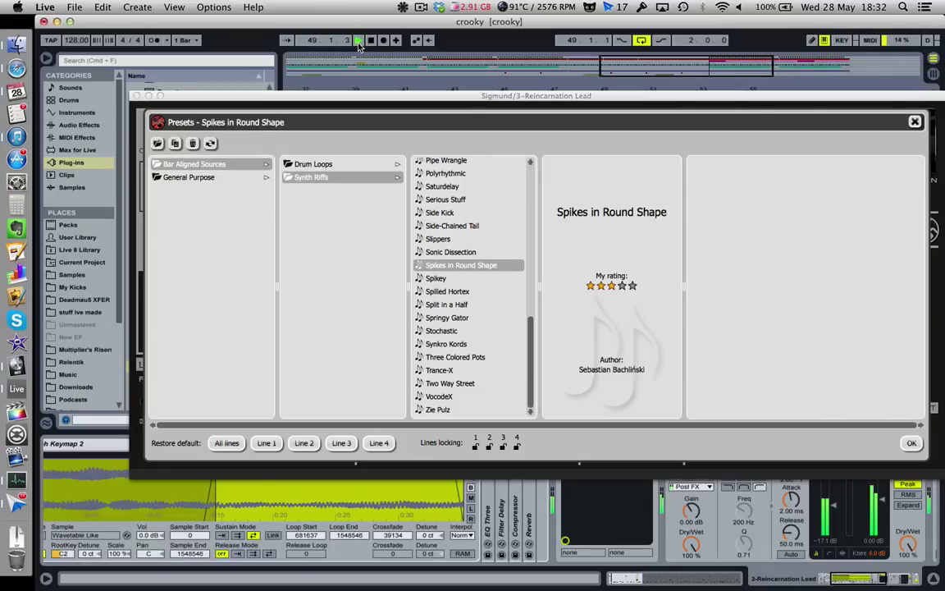
{"action": "left_click", "coordinate": [453, 238]}
{"action": "scroll", "coordinate": [456, 236], "scroll_direction": "up", "scroll_amount": 3}
{"action": "key", "text": "Up"}
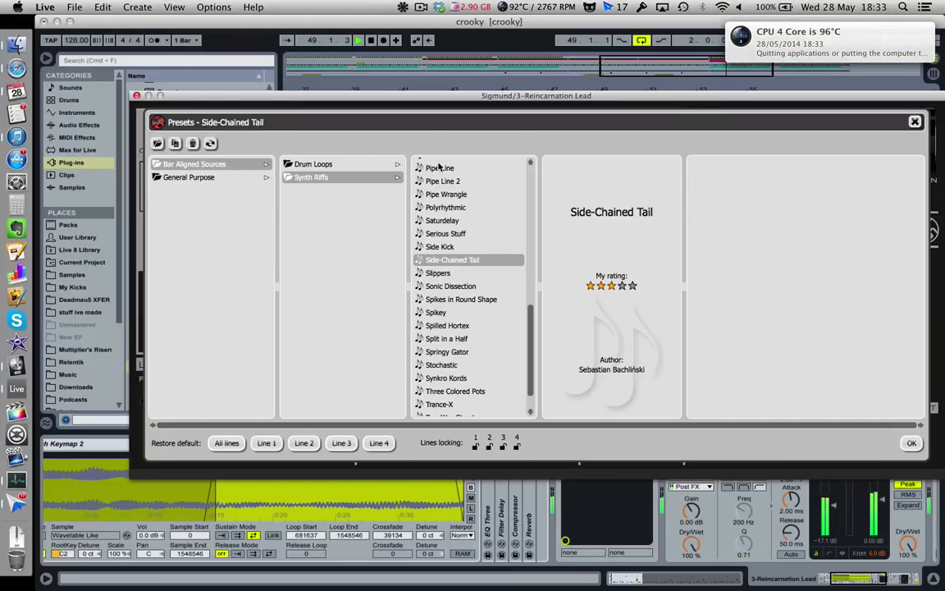
Unsolo the Reincarnation Lead track so it plays with the full mix, and bring Sigmund's preset browser back into view
{"action": "left_click_drag", "start_coordinate": [415, 96], "coordinate": [373, 277]}
{"action": "left_click", "coordinate": [844, 161]}
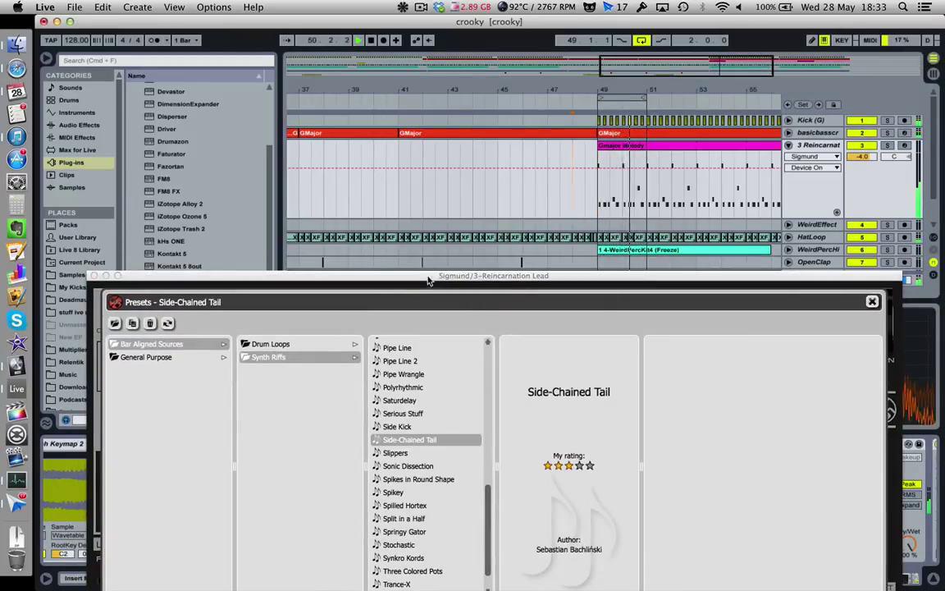
{"action": "left_click_drag", "start_coordinate": [427, 275], "coordinate": [442, 114]}
Audition the One Band Each and Heart Attack presets in Sigmund against the full mix
{"action": "scroll", "coordinate": [435, 247], "scroll_direction": "up", "scroll_amount": 5}
{"action": "left_click", "coordinate": [434, 244]}
{"action": "scroll", "coordinate": [434, 245], "scroll_direction": "down", "scroll_amount": 1}
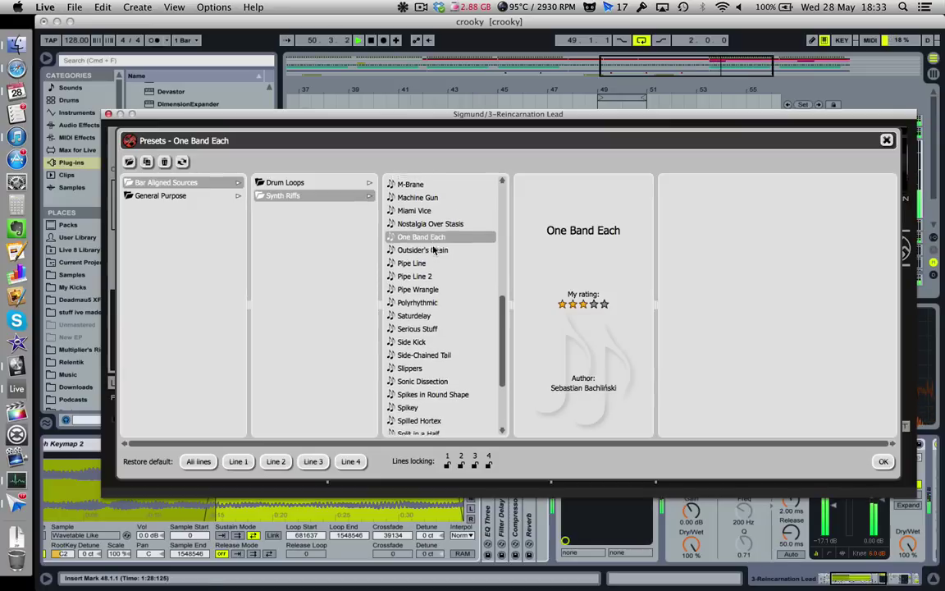
{"action": "scroll", "coordinate": [434, 245], "scroll_direction": "up", "scroll_amount": 5}
{"action": "left_click", "coordinate": [434, 245]}
{"action": "scroll", "coordinate": [434, 248], "scroll_direction": "up", "scroll_amount": 3}
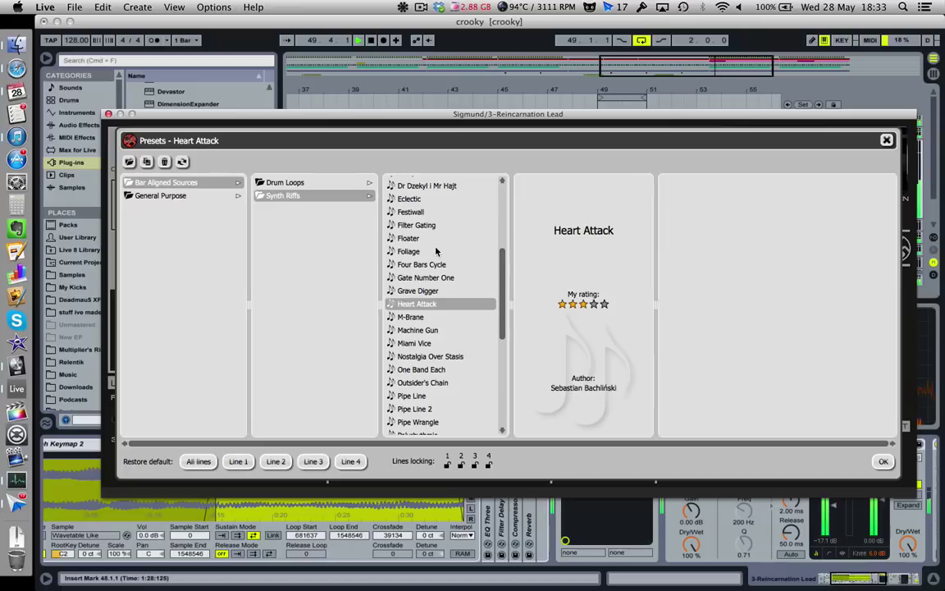
Load the Eclectic preset in Sigmund and move its window clear of the lead track
{"action": "left_click", "coordinate": [408, 198]}
{"action": "left_click_drag", "start_coordinate": [525, 116], "coordinate": [537, 216]}
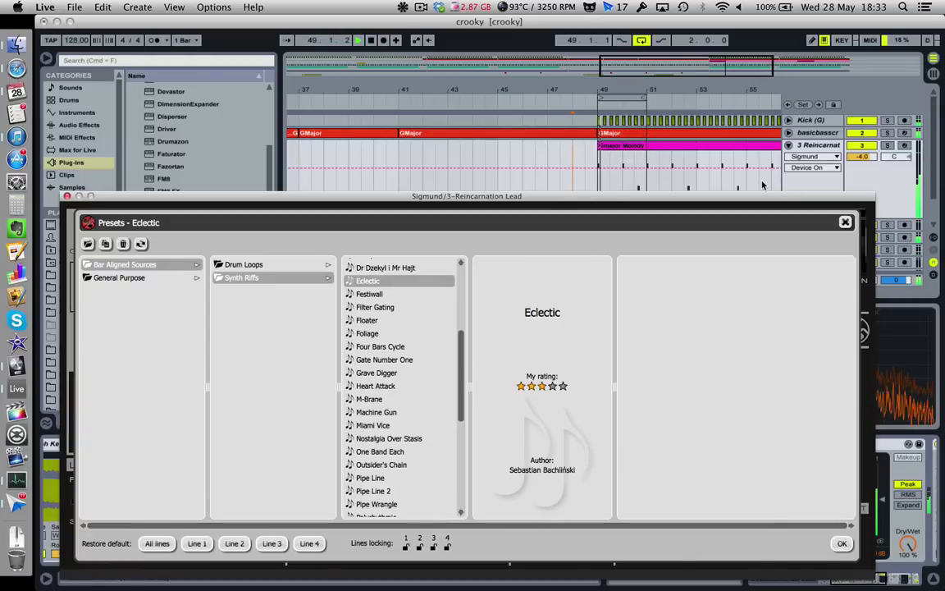
Stop playback, bring Sigmund's preset browser back over the tracks, and restart the loop with the Bad Behavior preset loaded
{"action": "left_click", "coordinate": [370, 40]}
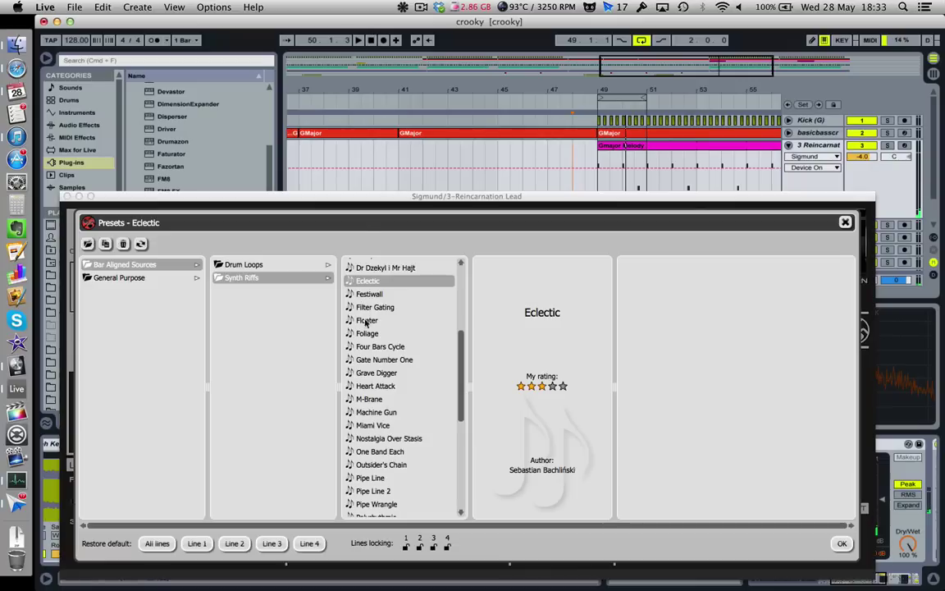
{"action": "scroll", "coordinate": [378, 394], "scroll_direction": "up", "scroll_amount": 5}
{"action": "scroll", "coordinate": [383, 408], "scroll_direction": "up", "scroll_amount": 2}
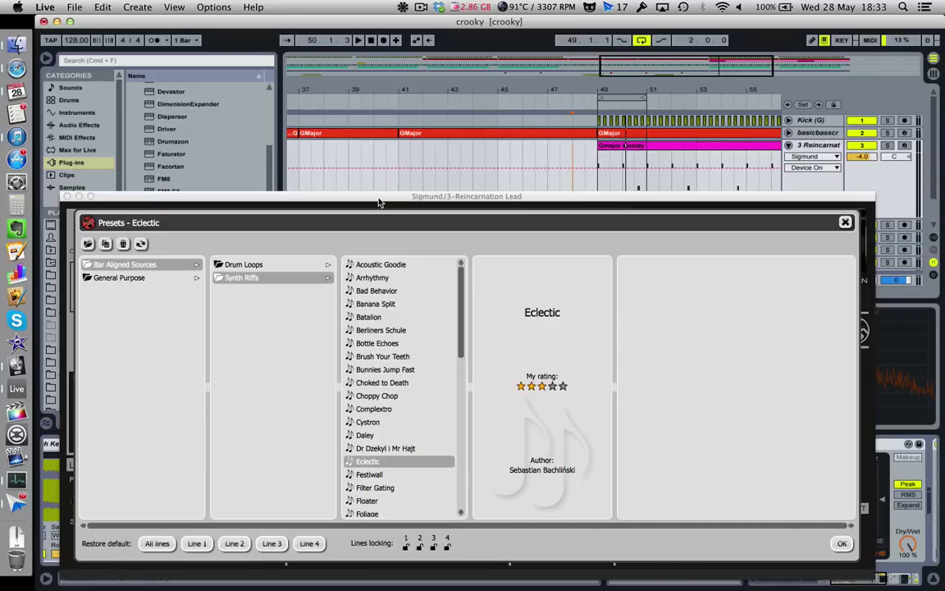
{"action": "left_click_drag", "start_coordinate": [379, 202], "coordinate": [412, 148]}
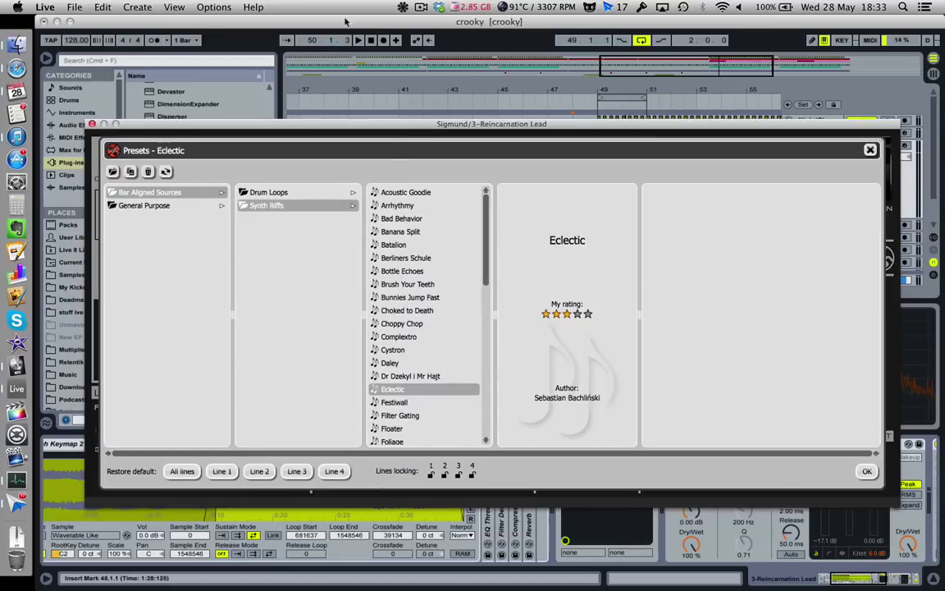
{"action": "key", "text": "space"}
{"action": "left_click", "coordinate": [411, 219]}
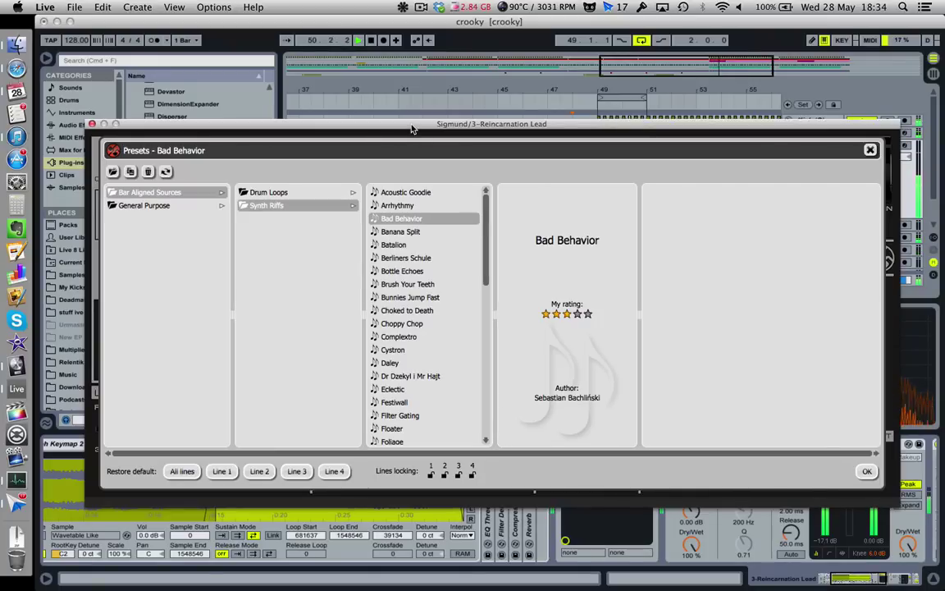
Restart the loop and audition the Acoustic Goodie, Bad Behavior and Arrhythmy presets in Sigmund against the full mix
{"action": "left_click_drag", "start_coordinate": [410, 129], "coordinate": [410, 137]}
{"action": "left_click", "coordinate": [497, 121]}
{"action": "key", "text": "space"}
{"action": "key", "text": "space"}
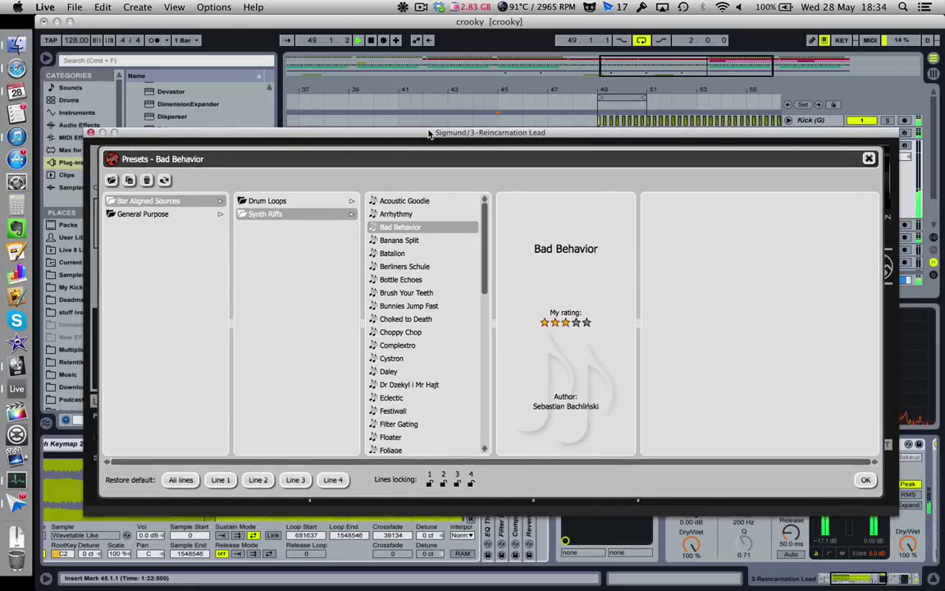
{"action": "left_click", "coordinate": [433, 204]}
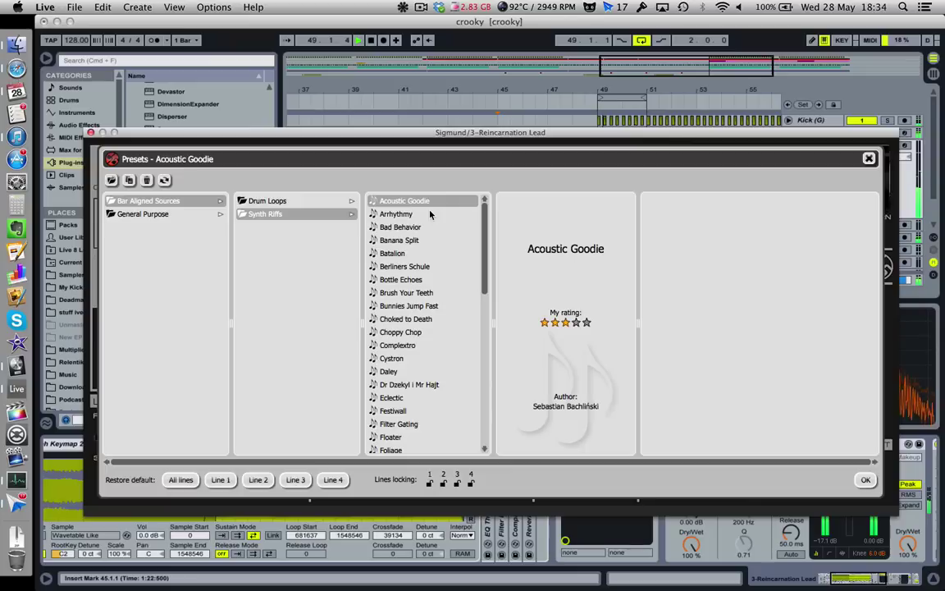
{"action": "left_click", "coordinate": [404, 228]}
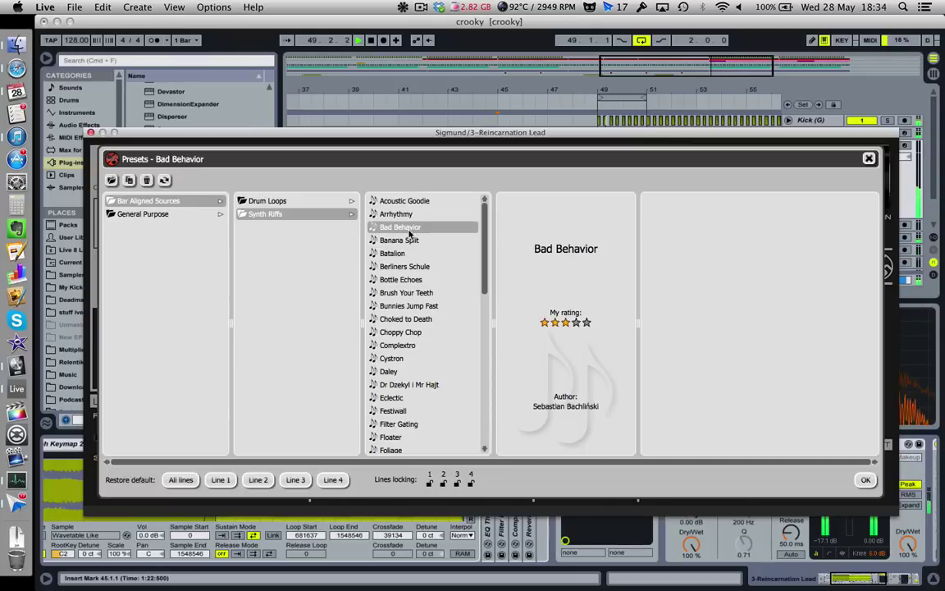
{"action": "left_click", "coordinate": [398, 215]}
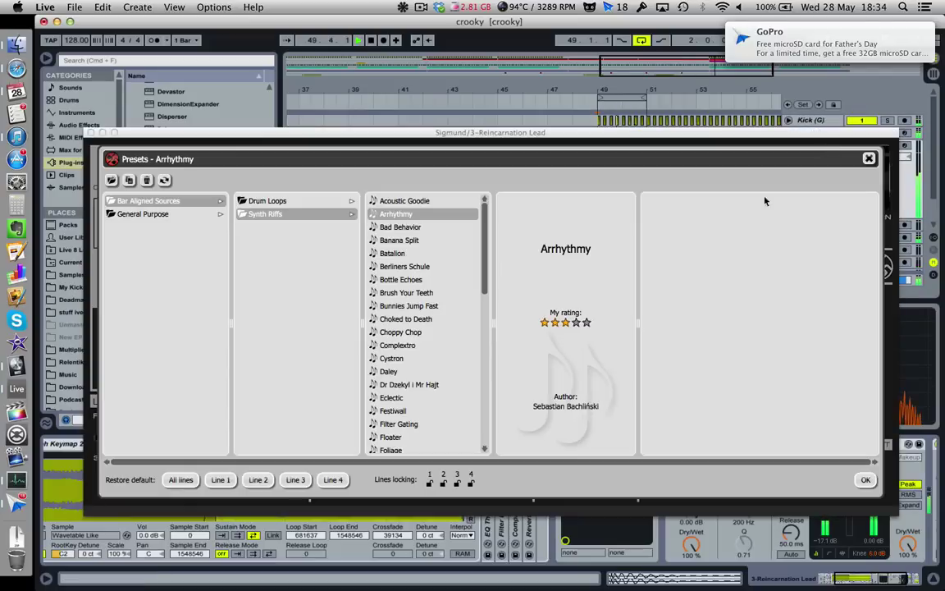
Audition the Festiwall and Spikes in Round Shape presets in Sigmund while the loop plays
{"action": "left_click", "coordinate": [412, 413]}
{"action": "scroll", "coordinate": [415, 417], "scroll_direction": "down", "scroll_amount": 3}
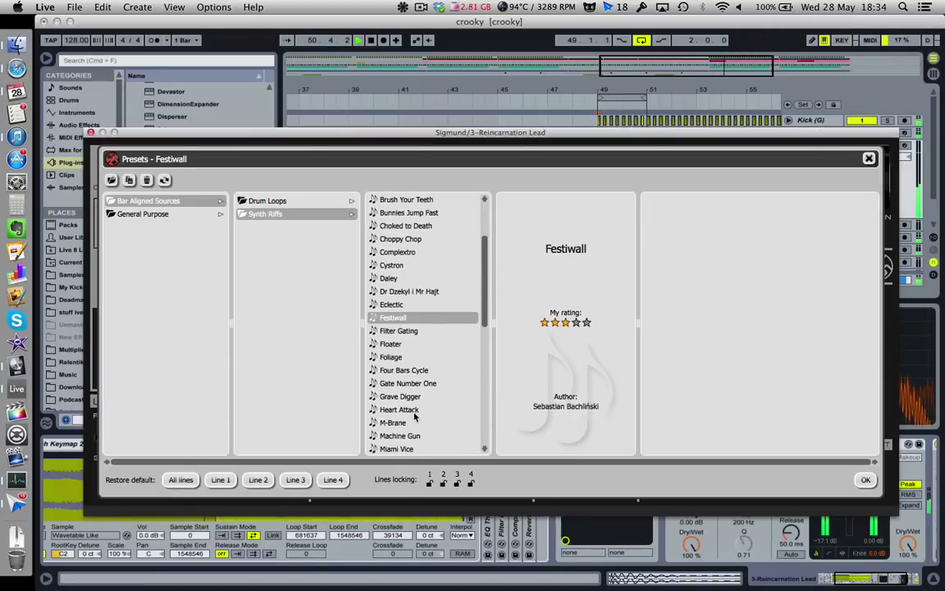
{"action": "scroll", "coordinate": [414, 417], "scroll_direction": "down", "scroll_amount": 2}
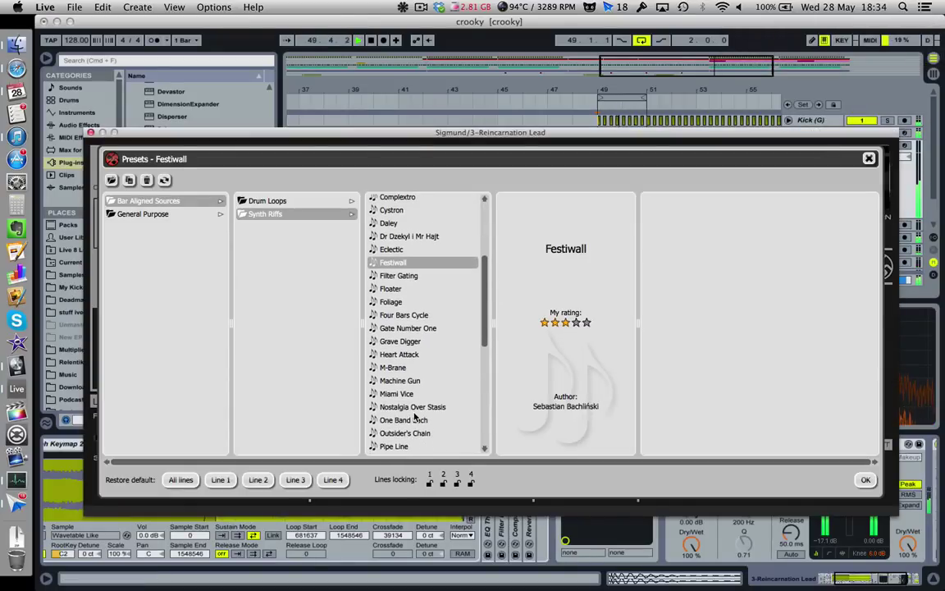
{"action": "scroll", "coordinate": [415, 416], "scroll_direction": "down", "scroll_amount": 5}
{"action": "left_click", "coordinate": [415, 429]}
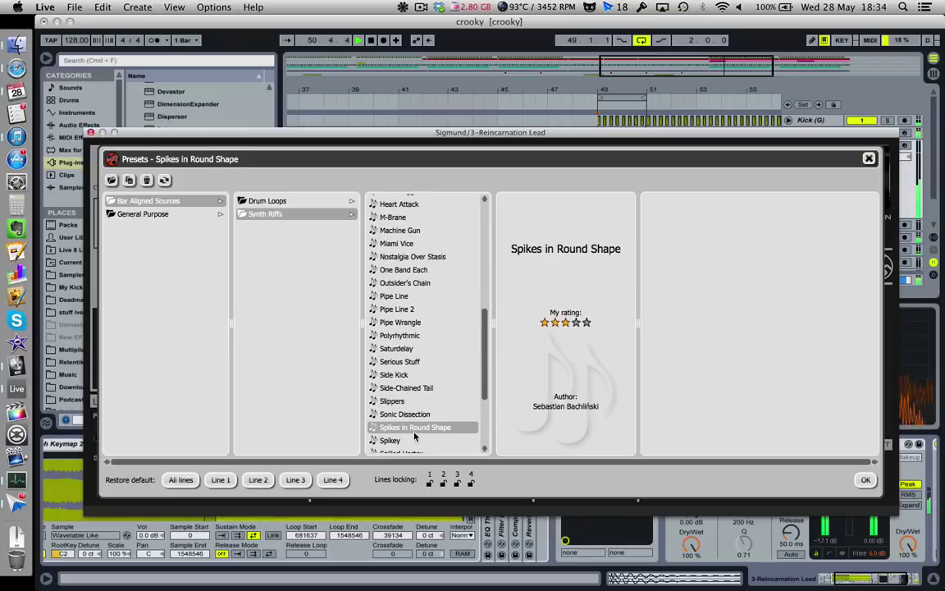
{"action": "scroll", "coordinate": [414, 437], "scroll_direction": "down", "scroll_amount": 2}
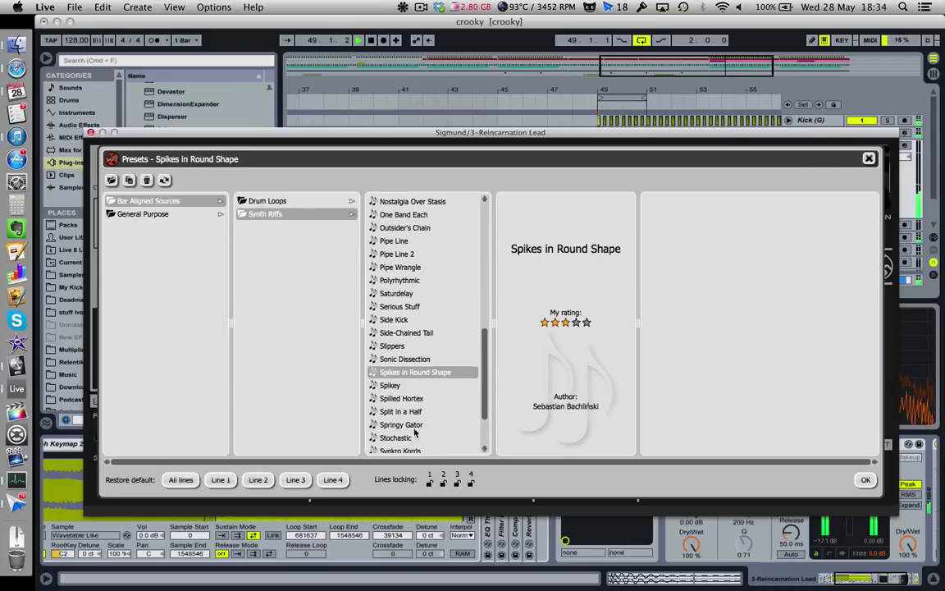
{"action": "left_click_drag", "start_coordinate": [683, 133], "coordinate": [570, 201]}
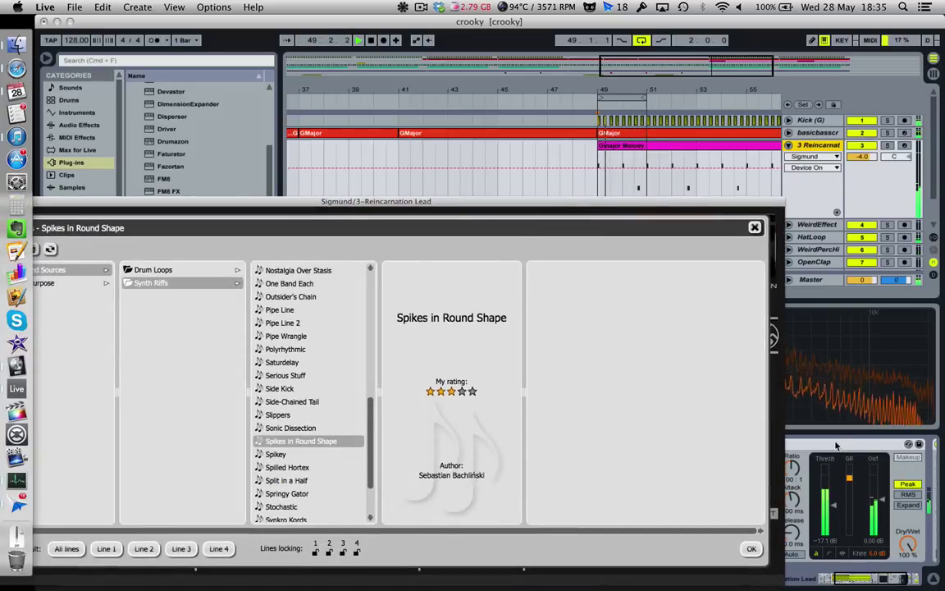
{"action": "left_click", "coordinate": [838, 444]}
{"action": "left_click_drag", "start_coordinate": [721, 209], "coordinate": [814, 142]}
Audition the Synth Riffs presets Split in a Half, Two Way Street, Zie Pulz, VocodeX, Trance-X and Synkro Kords
{"action": "left_click", "coordinate": [387, 413]}
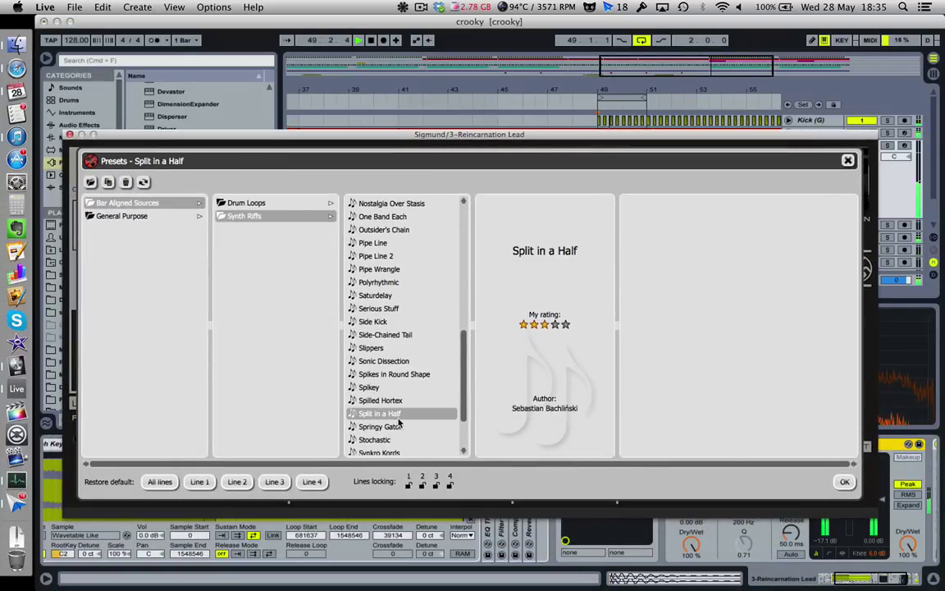
{"action": "scroll", "coordinate": [400, 422], "scroll_direction": "down", "scroll_amount": 3}
{"action": "left_click", "coordinate": [398, 422]}
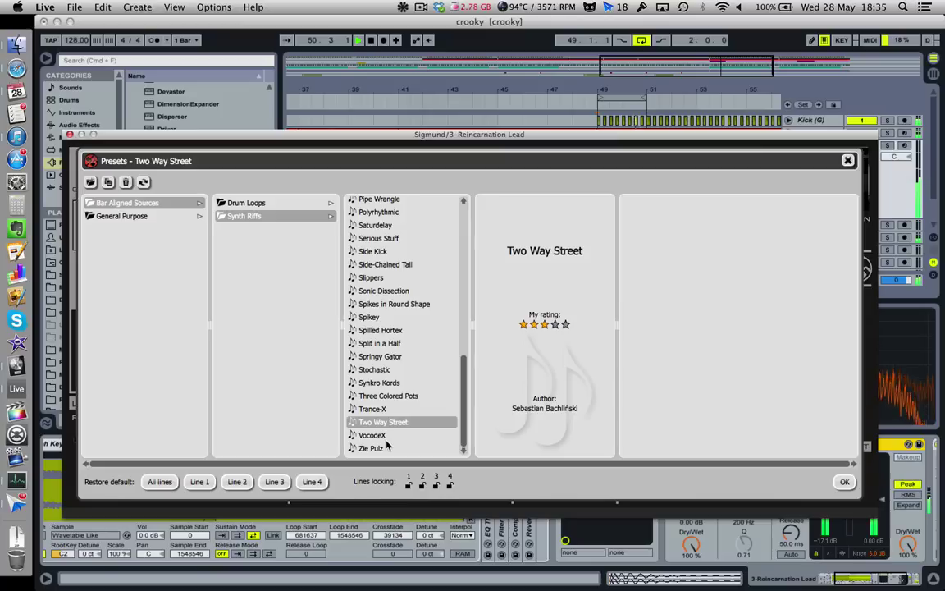
{"action": "left_click", "coordinate": [388, 447]}
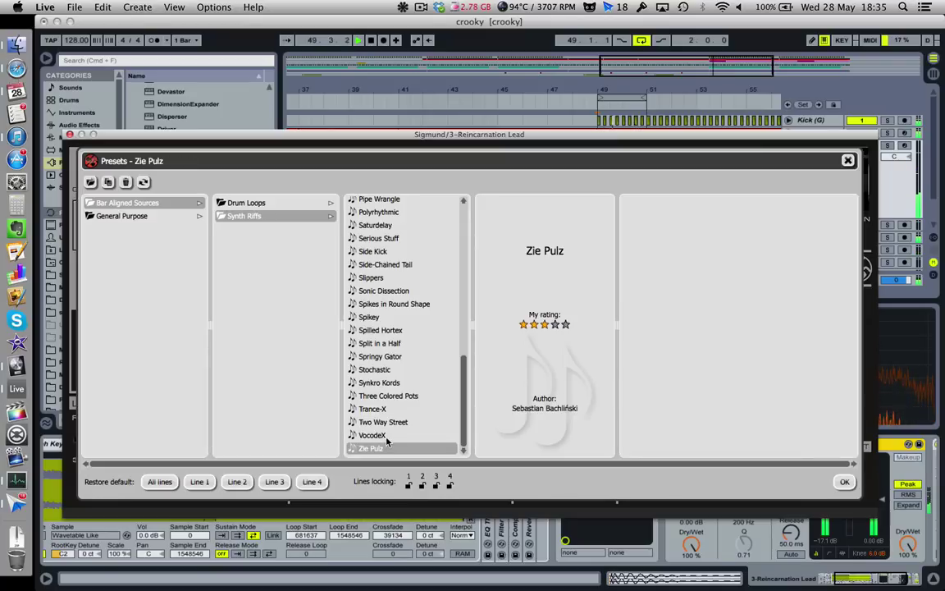
{"action": "left_click", "coordinate": [388, 442]}
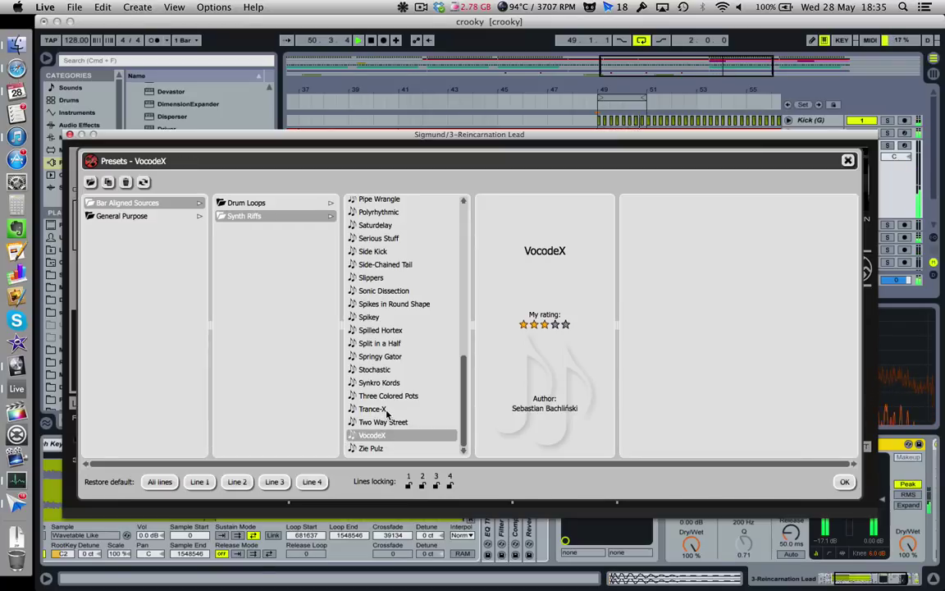
{"action": "left_click", "coordinate": [386, 409]}
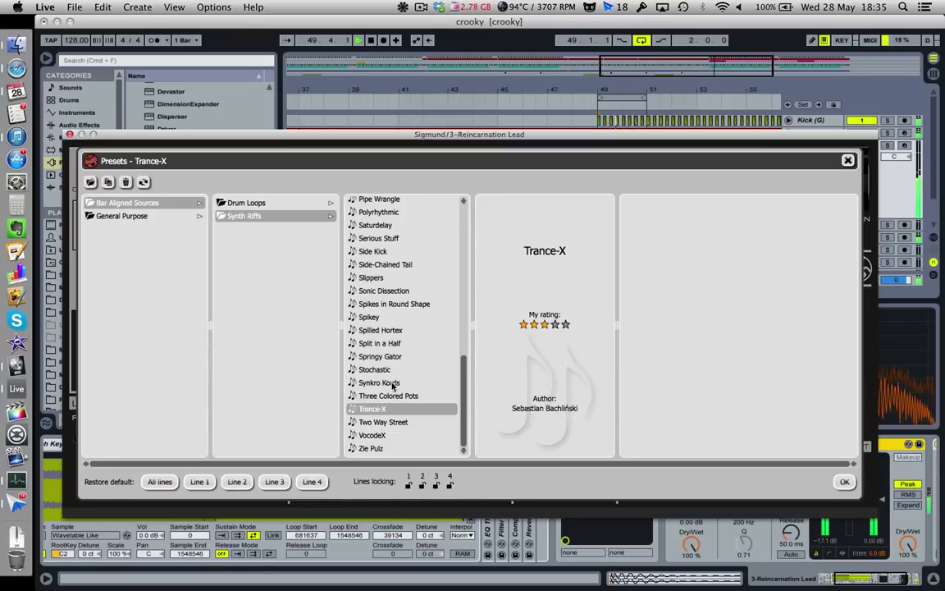
{"action": "left_click", "coordinate": [393, 385]}
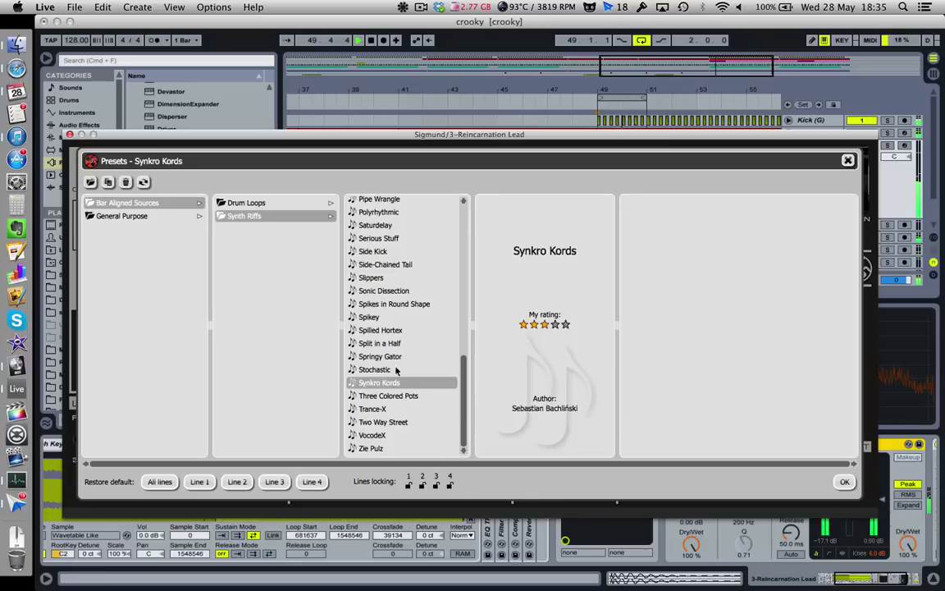
Restart the loop with Synkro Kords and audition Stochastic and Springy Gator, plus Slick Track from the Drum Loops presets
{"action": "left_click_drag", "start_coordinate": [484, 133], "coordinate": [419, 238]}
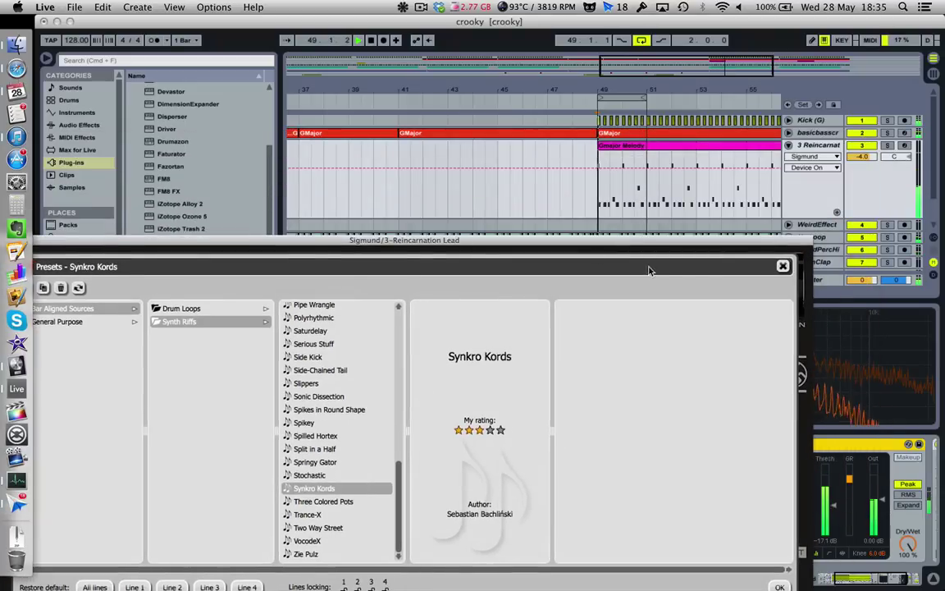
{"action": "left_click", "coordinate": [370, 40]}
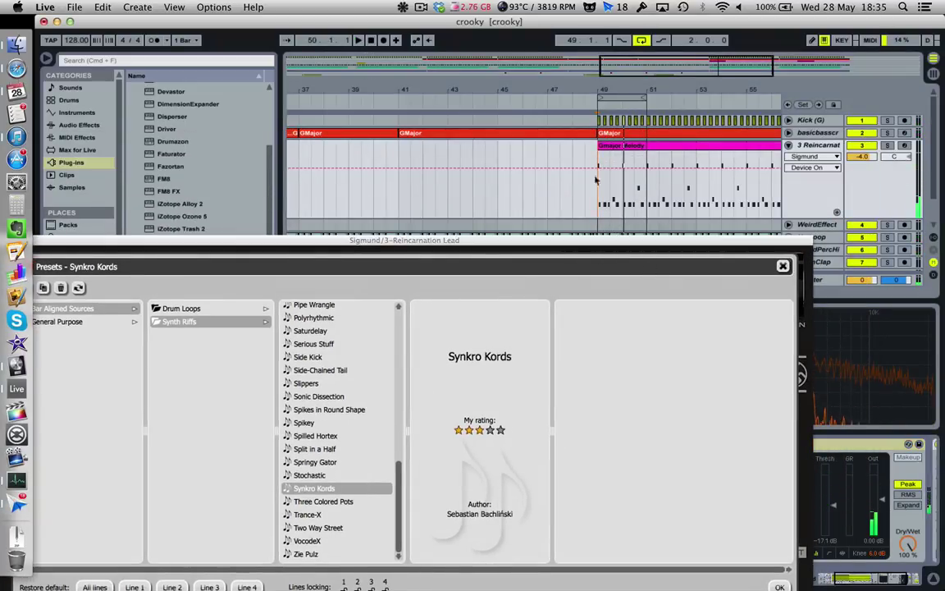
{"action": "key", "text": "space"}
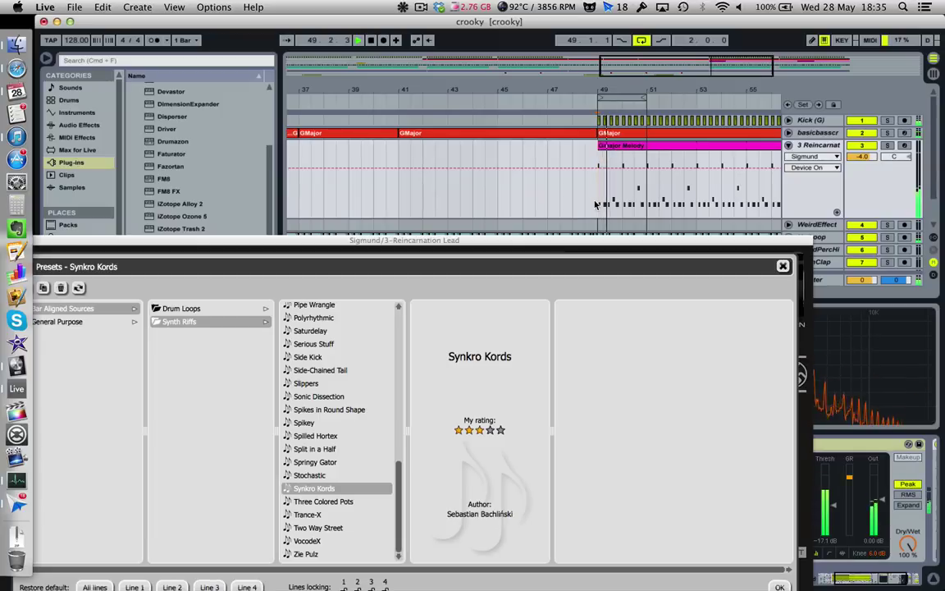
{"action": "left_click_drag", "start_coordinate": [542, 241], "coordinate": [604, 113]}
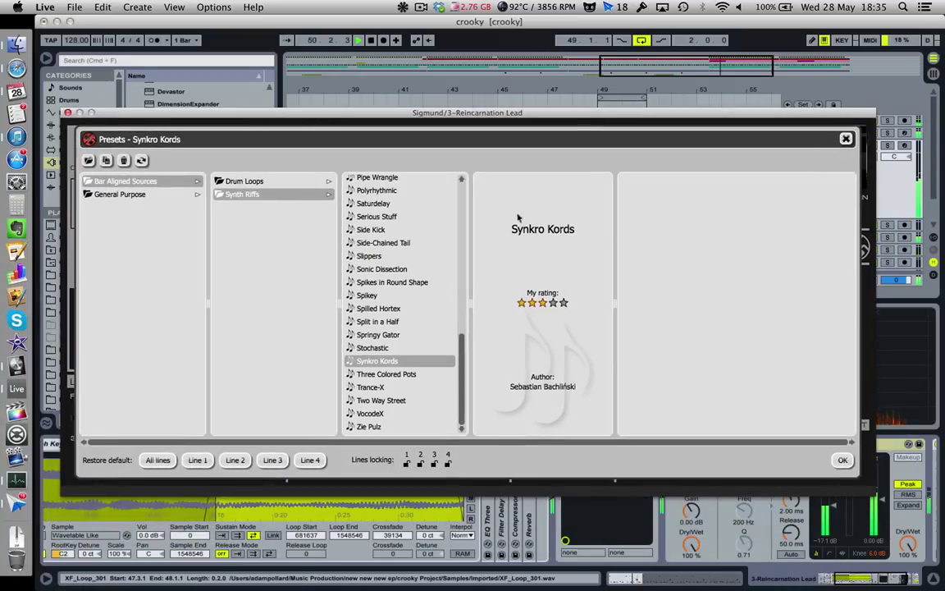
{"action": "left_click", "coordinate": [405, 348]}
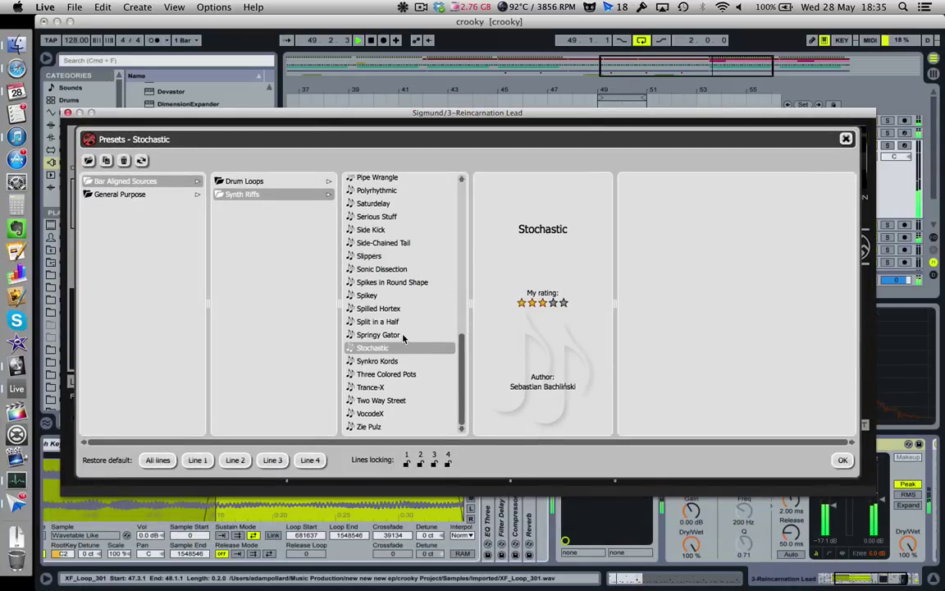
{"action": "left_click", "coordinate": [403, 337]}
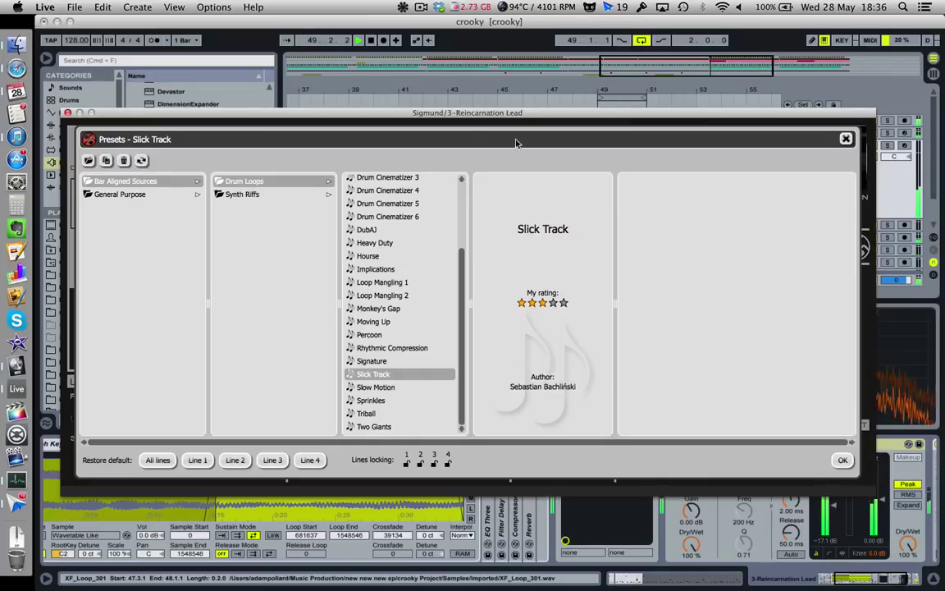
Place the insert marker before bar 47 on the lead track, and audition Loop Mangling 2, Two Giants, Sprinkles and Rhythmic Compression in Sigmund
{"action": "left_click_drag", "start_coordinate": [464, 114], "coordinate": [465, 349]}
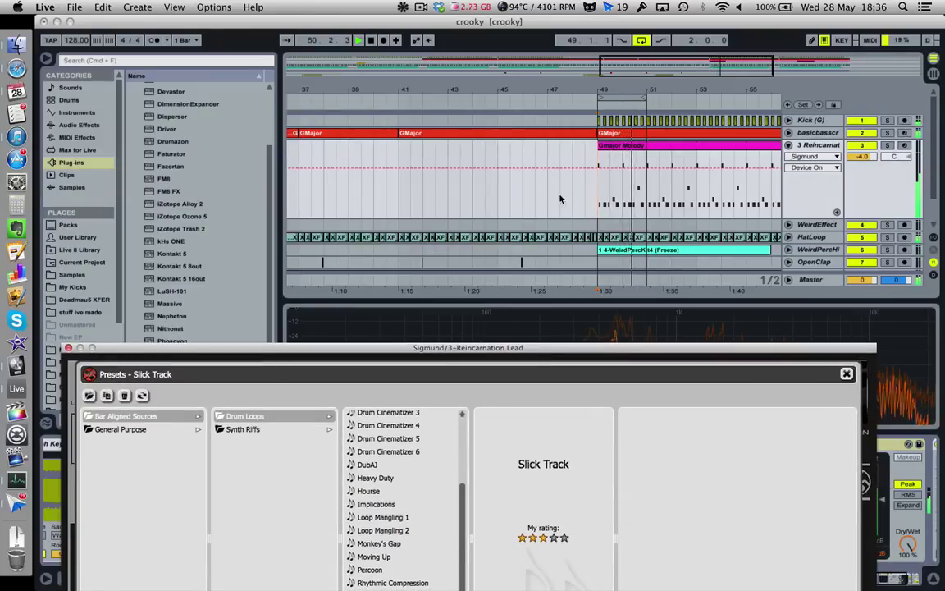
{"action": "left_click", "coordinate": [545, 212]}
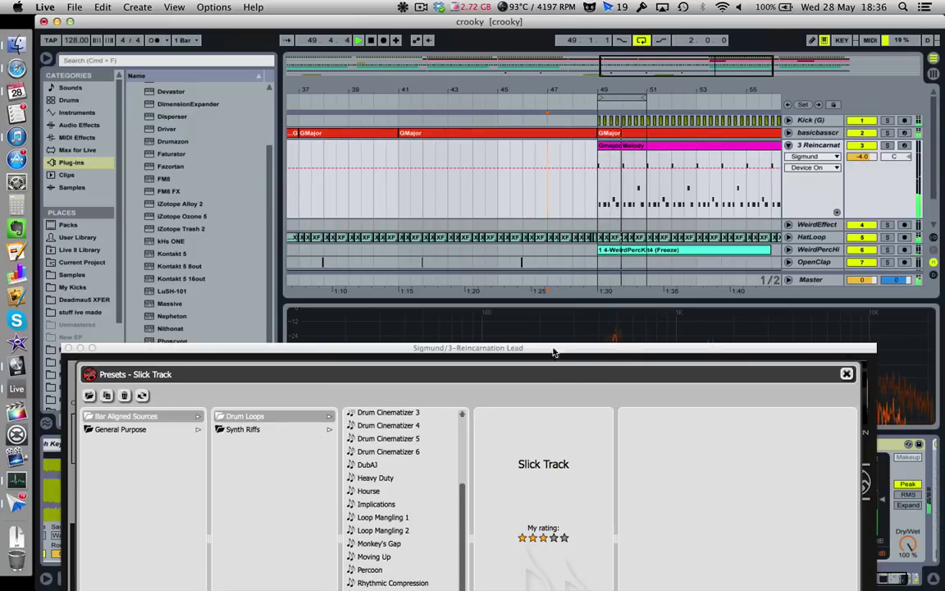
{"action": "left_click", "coordinate": [405, 269]}
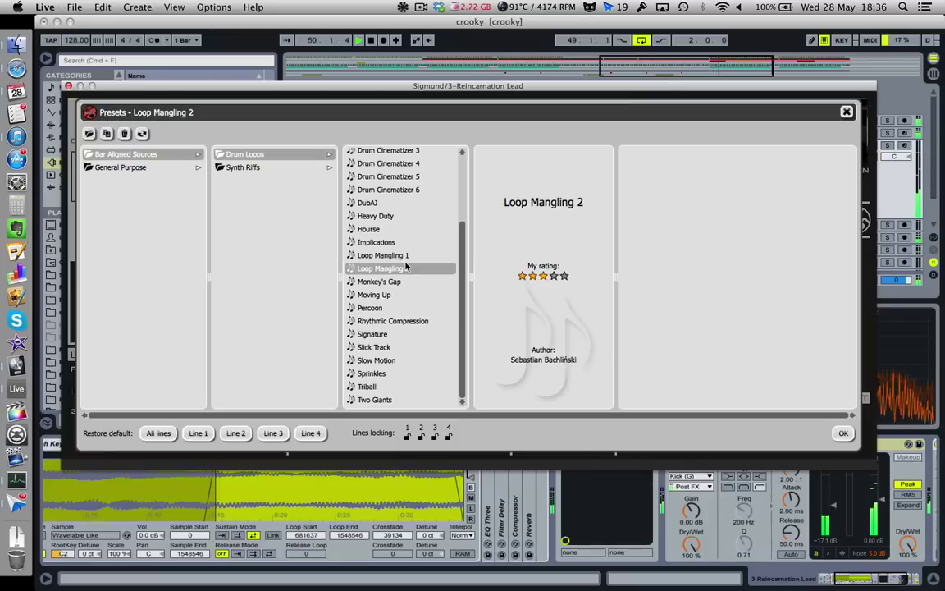
{"action": "left_click", "coordinate": [389, 401]}
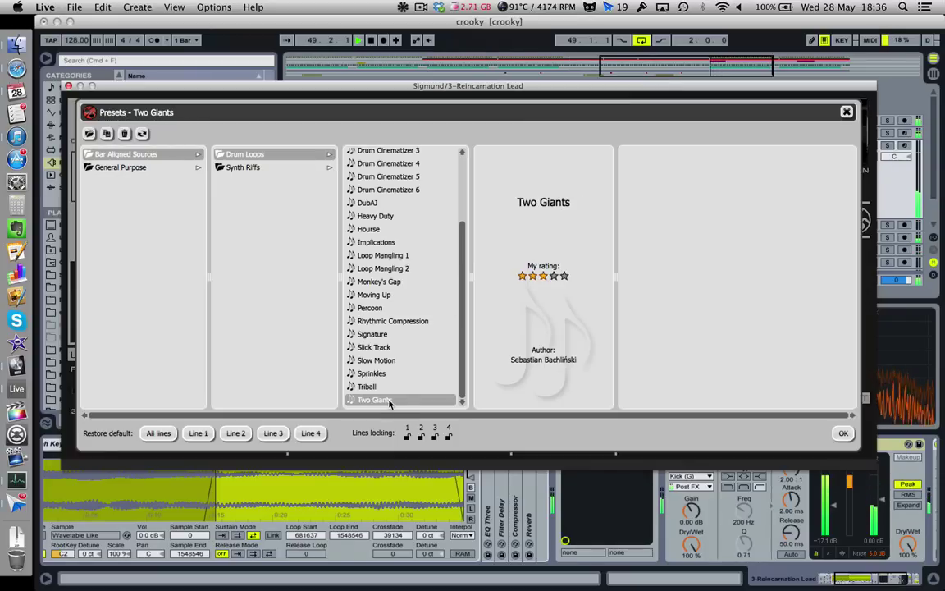
{"action": "left_click", "coordinate": [391, 375]}
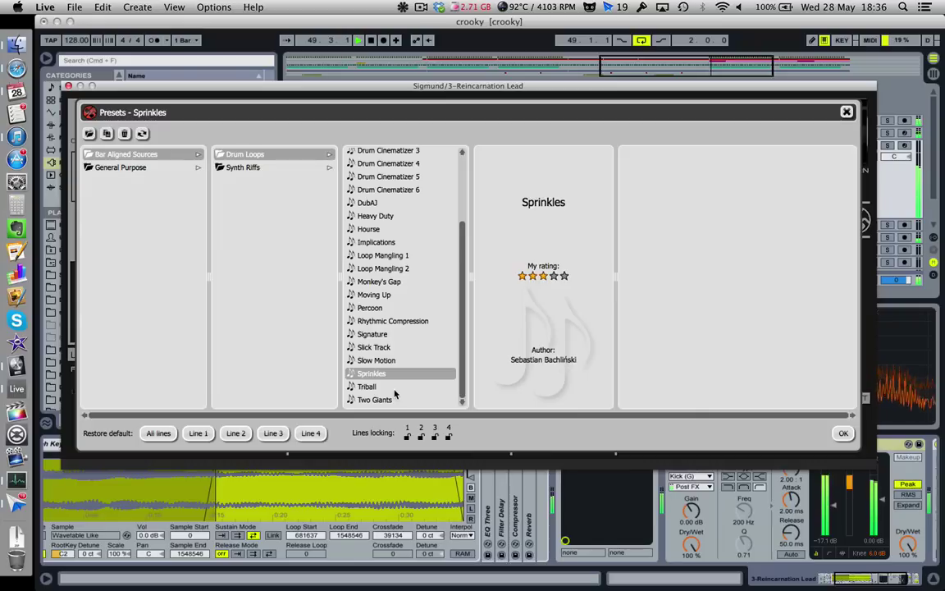
{"action": "left_click", "coordinate": [406, 323]}
Audition the Alps Above preset from Drum Loops and load Aggressive Combo in Sigmund
{"action": "scroll", "coordinate": [408, 325], "scroll_direction": "up", "scroll_amount": 5}
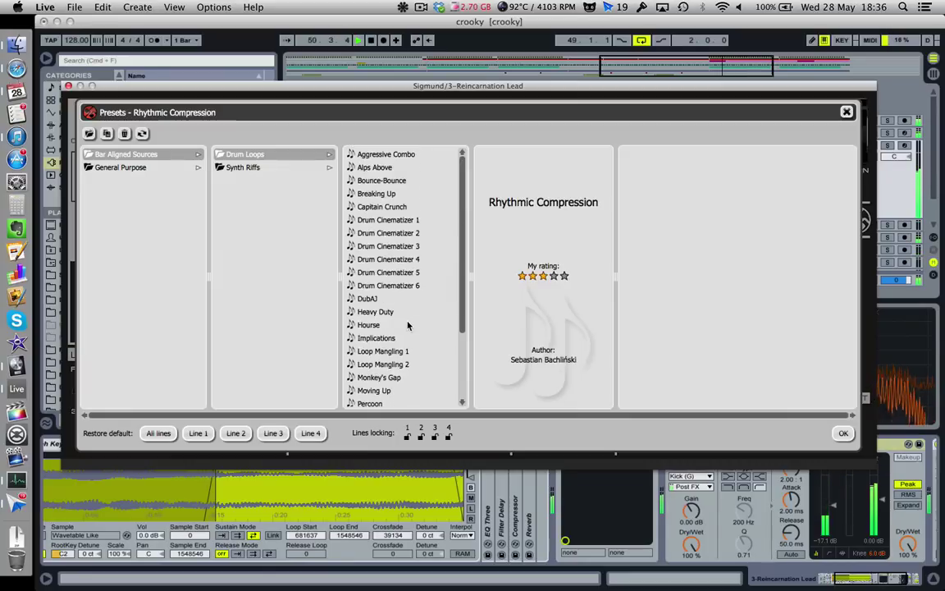
{"action": "left_click", "coordinate": [402, 168]}
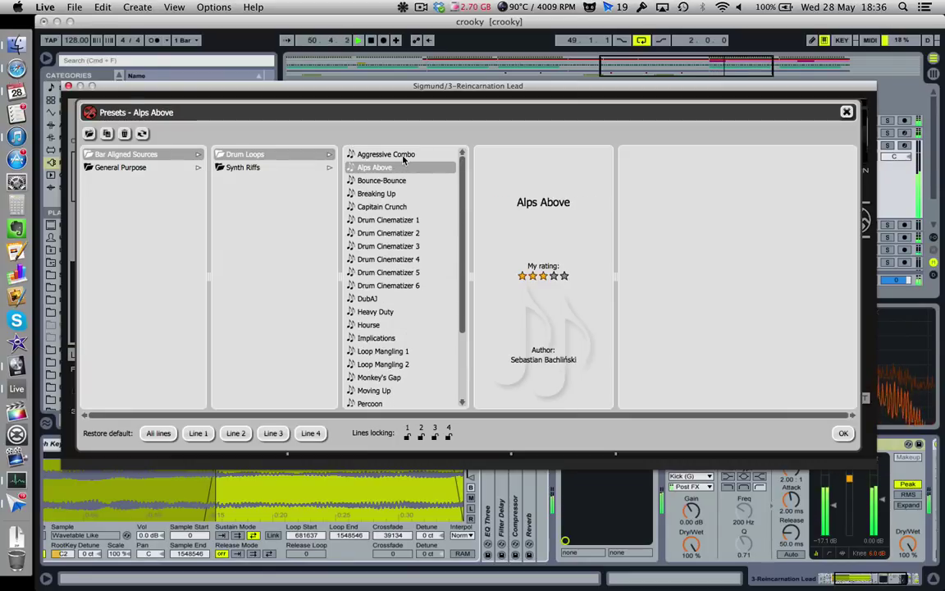
{"action": "left_click", "coordinate": [404, 156]}
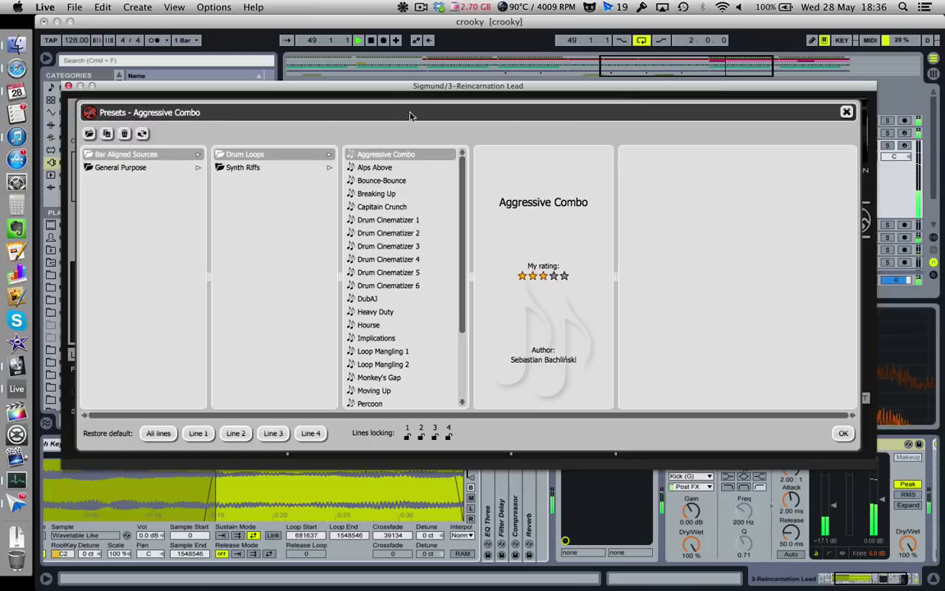
Move Sigmund's window clear of the tracks and switch the set to Session View
{"action": "left_click_drag", "start_coordinate": [397, 88], "coordinate": [404, 254]}
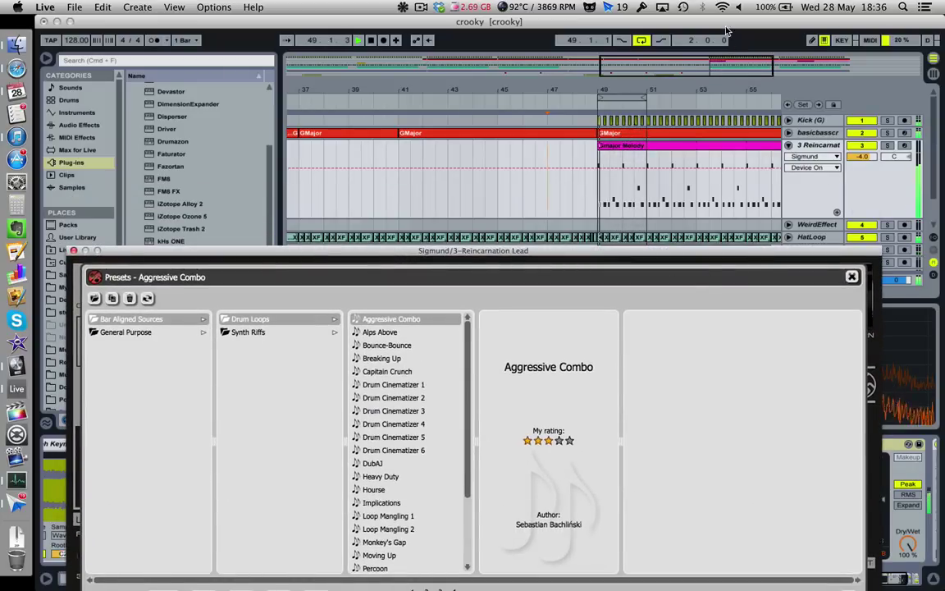
{"action": "key", "text": "Tab"}
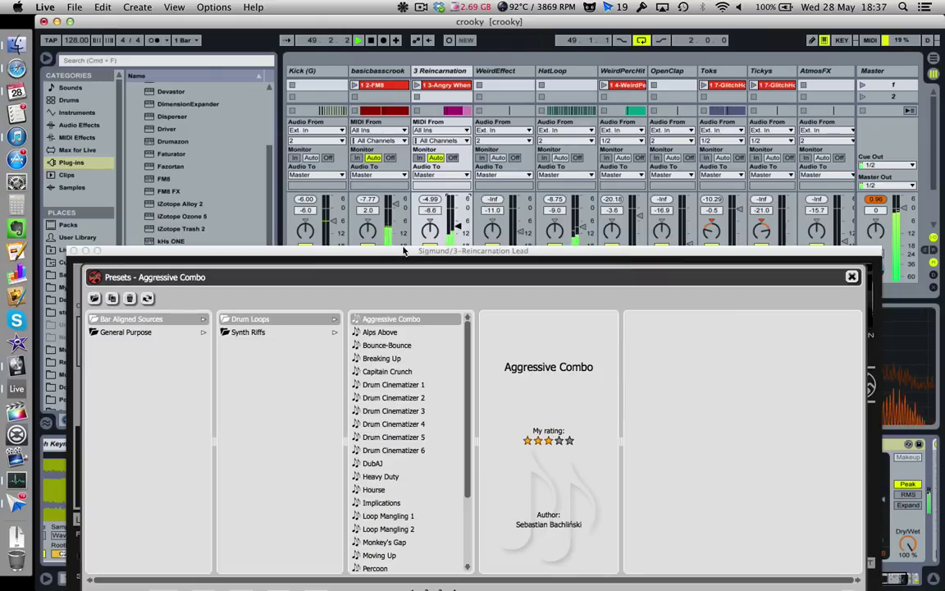
Solo the Reincarnation Lead track in the mixer and bring Sigmund's preset browser back into full view
{"action": "left_click_drag", "start_coordinate": [401, 253], "coordinate": [443, 87]}
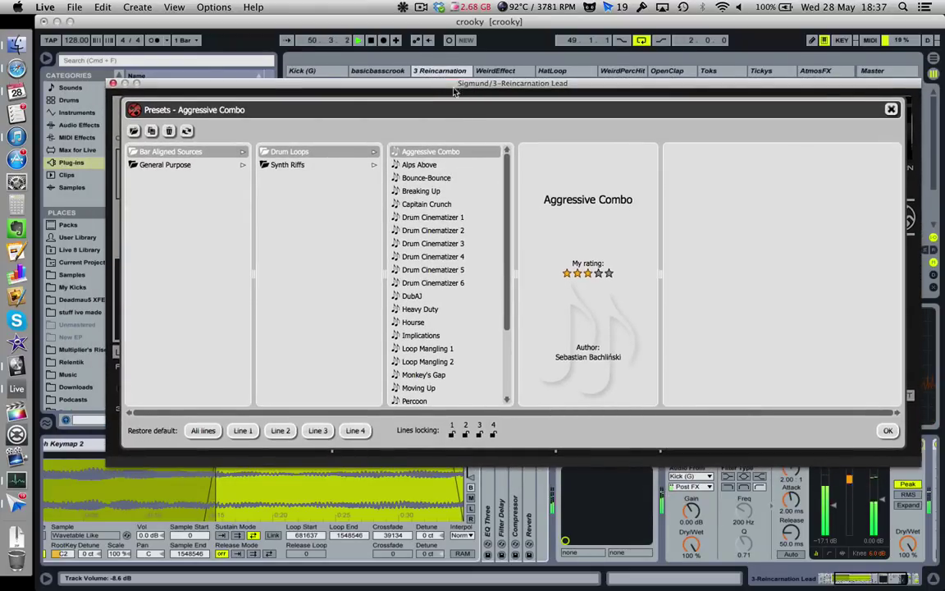
{"action": "left_click_drag", "start_coordinate": [455, 84], "coordinate": [451, 419]}
{"action": "left_click", "coordinate": [430, 266]}
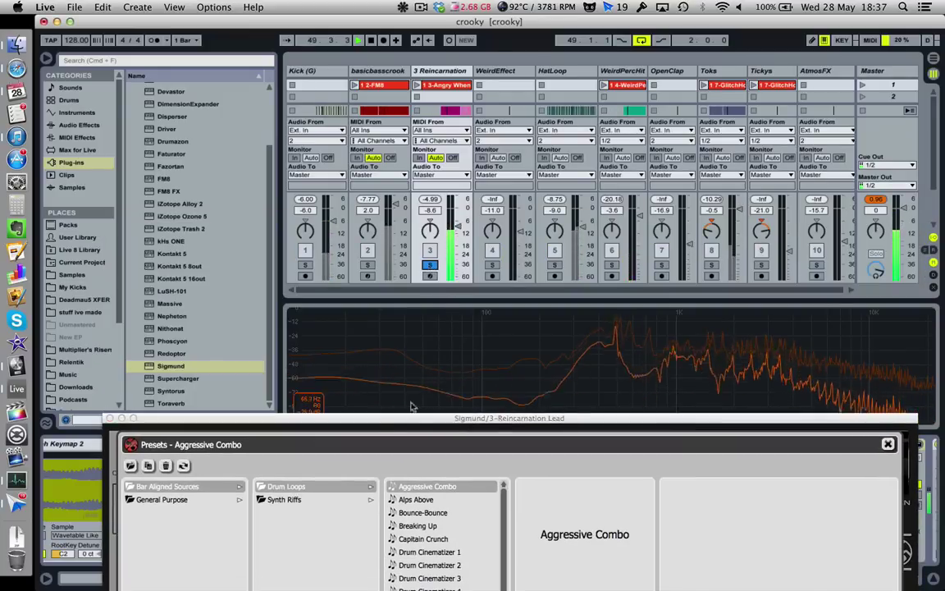
{"action": "left_click_drag", "start_coordinate": [388, 421], "coordinate": [389, 419]}
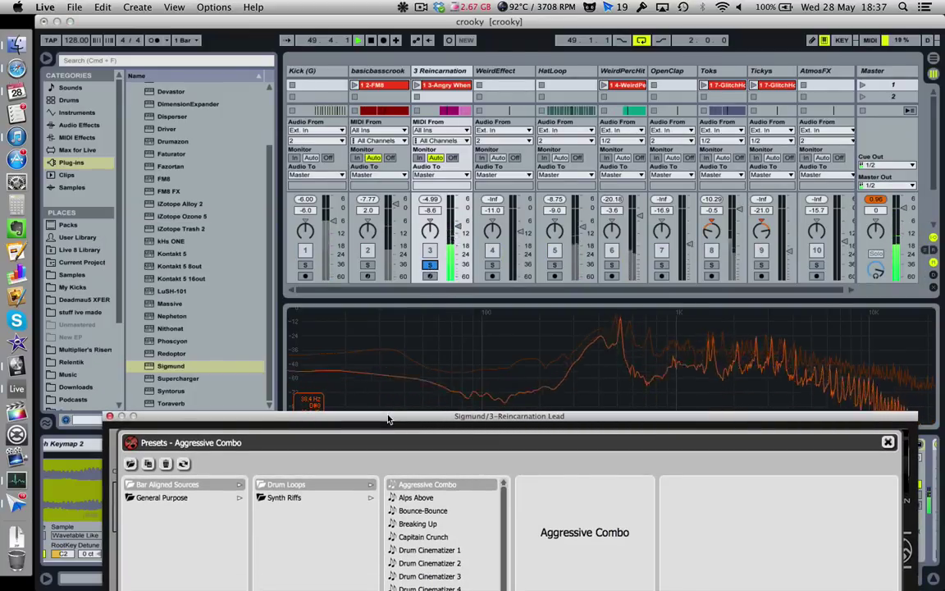
{"action": "left_click_drag", "start_coordinate": [389, 419], "coordinate": [385, 145]}
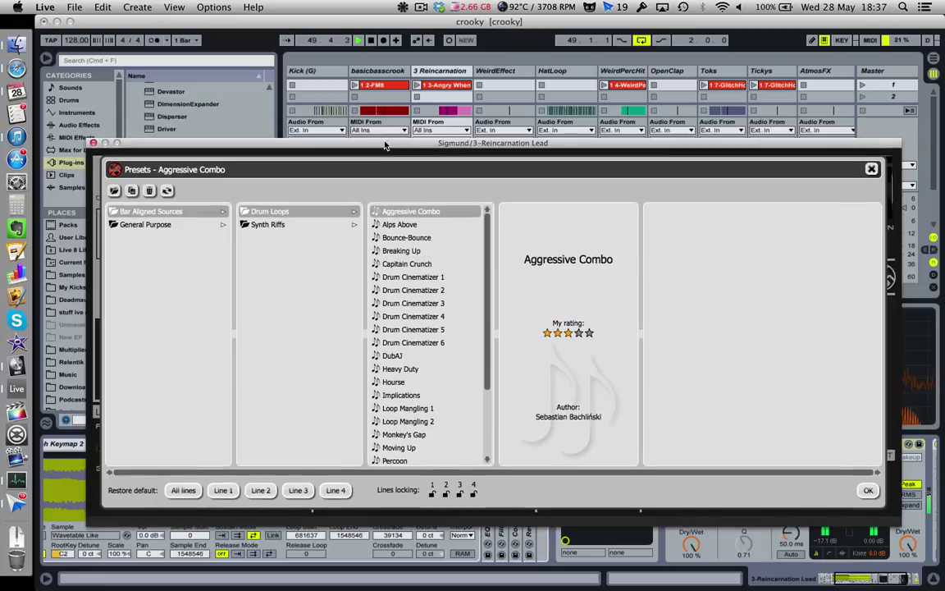
Audition Alps Above, Bounce-Bounce, Breaking Up, Capitain Crunch and Drum Cinematizer 5 from Sigmund's Drum Loops presets
{"action": "left_click", "coordinate": [406, 228]}
{"action": "left_click", "coordinate": [416, 239]}
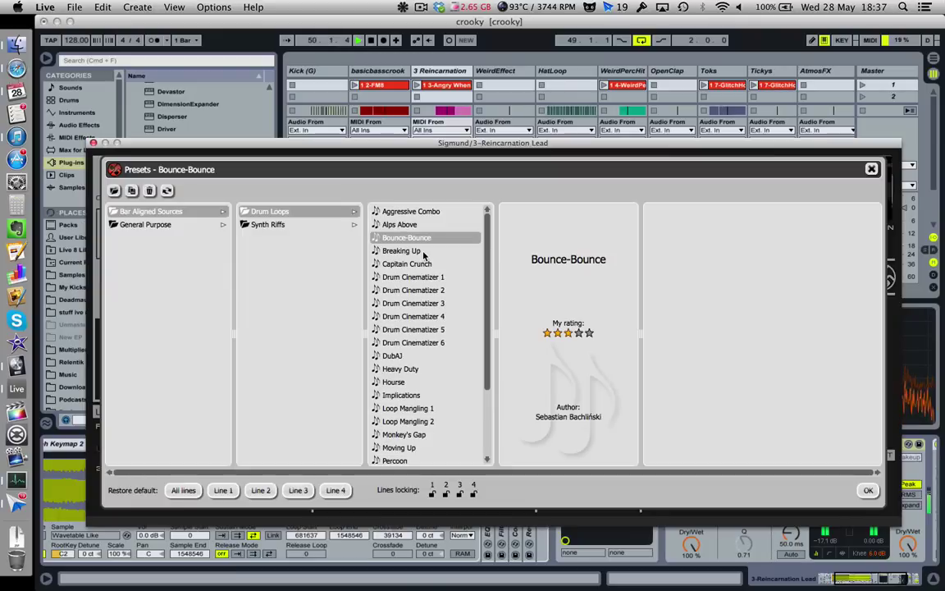
{"action": "left_click", "coordinate": [424, 252]}
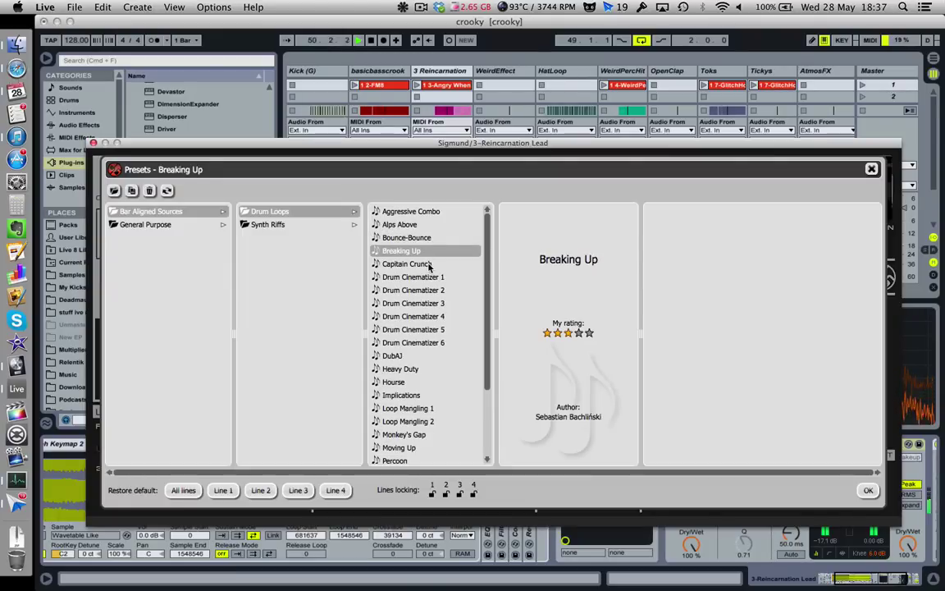
{"action": "left_click", "coordinate": [429, 265]}
{"action": "left_click", "coordinate": [413, 330]}
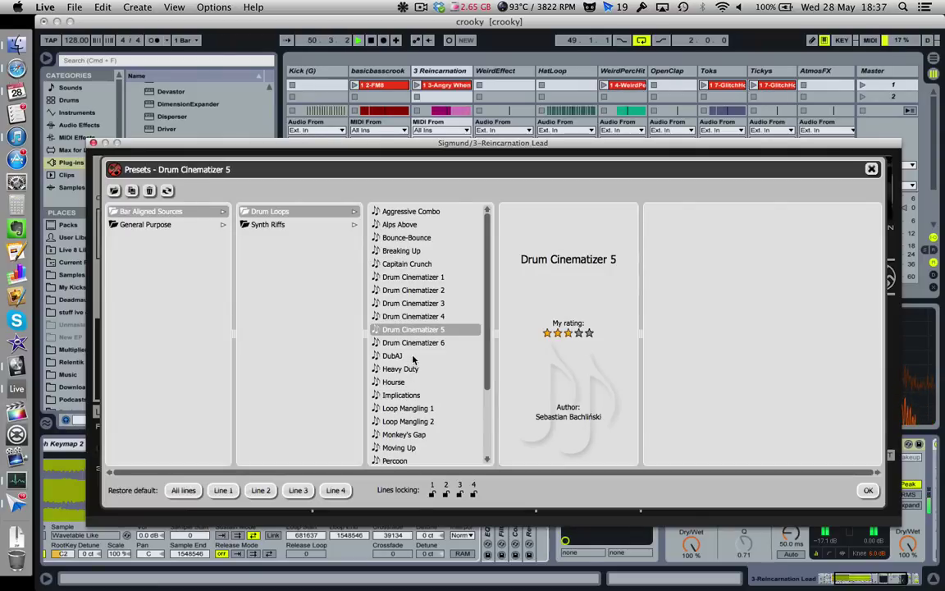
Audition the DubAJ, Heavy Duty, Implications and Hourse presets from Drum Loops
{"action": "left_click", "coordinate": [413, 358]}
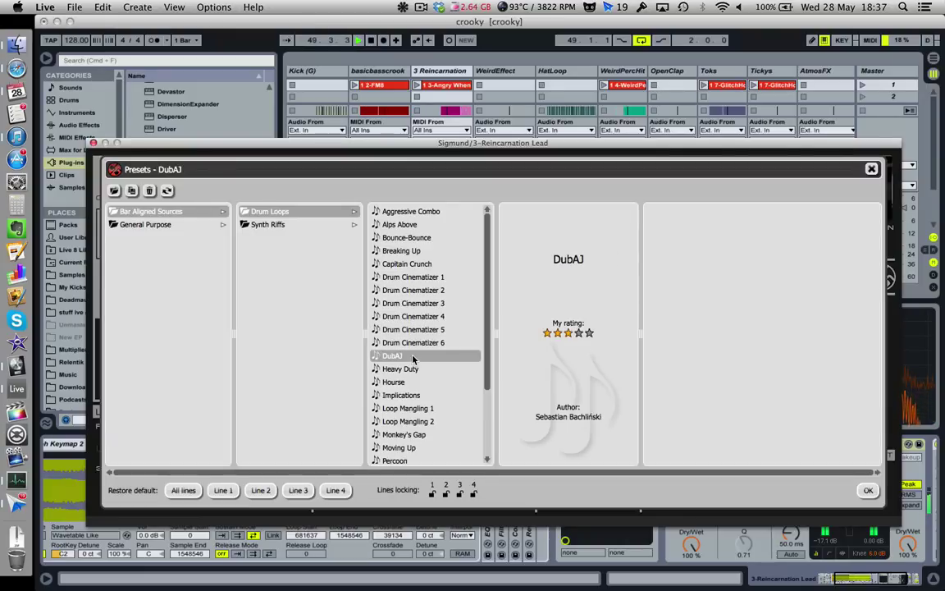
{"action": "left_click", "coordinate": [426, 370]}
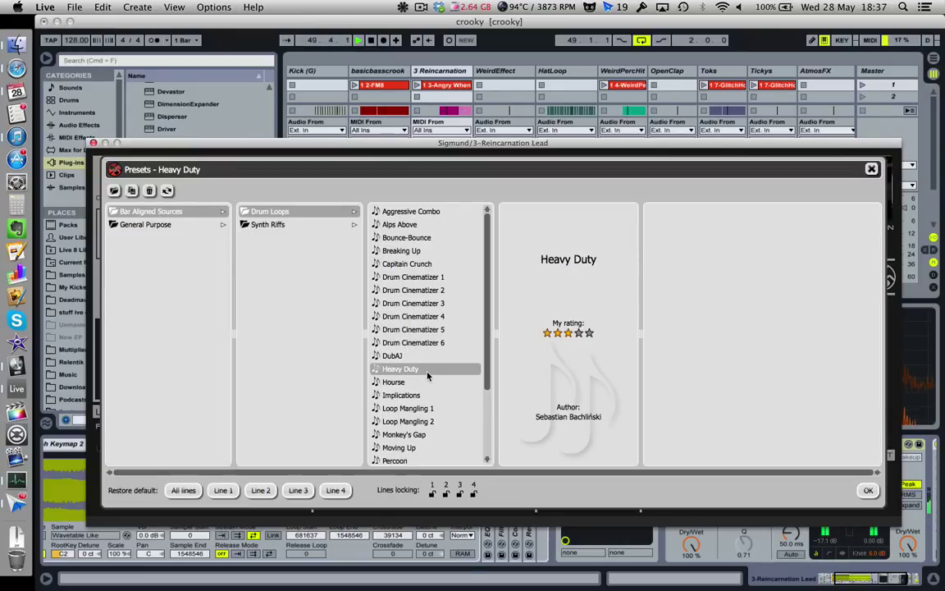
{"action": "left_click", "coordinate": [426, 396]}
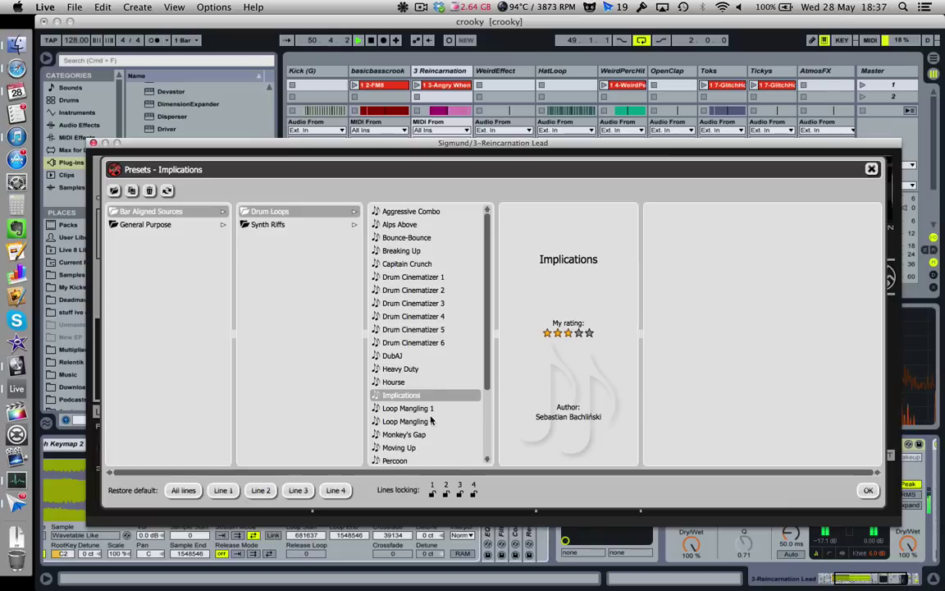
{"action": "scroll", "coordinate": [431, 421], "scroll_direction": "down", "scroll_amount": 4}
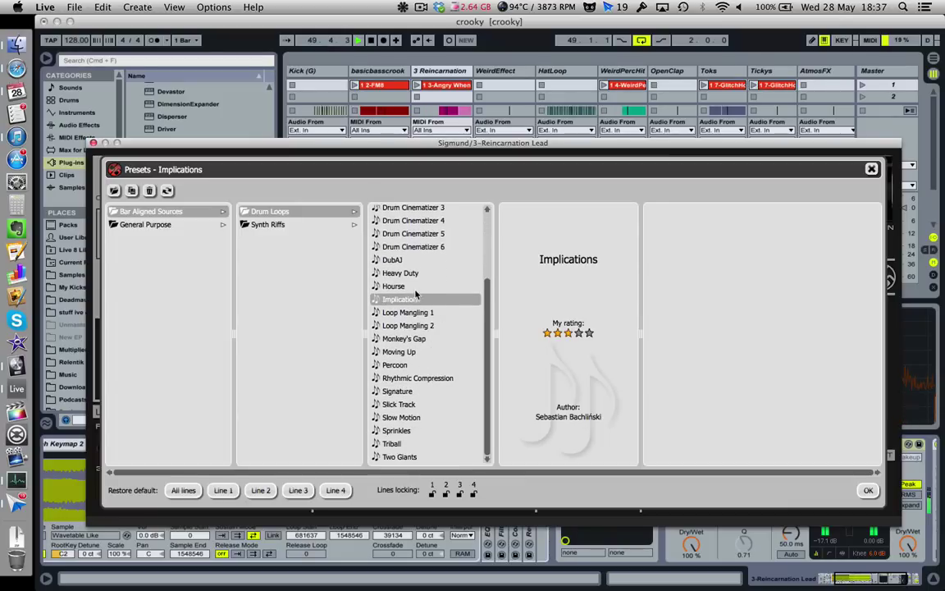
{"action": "left_click", "coordinate": [414, 287]}
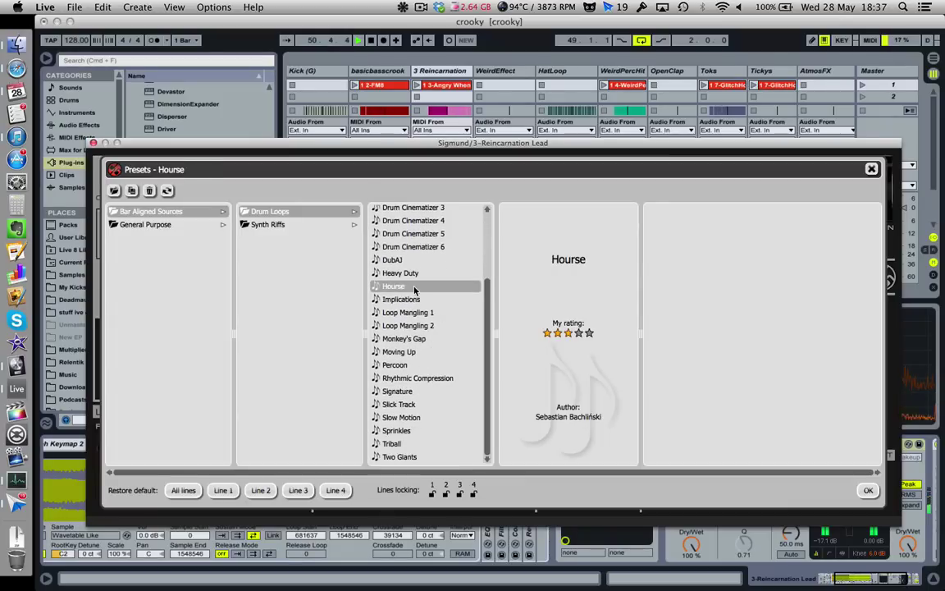
Audition Loop Mangling 1, Moving Up, Slick Track and Sprinkles from the Drum Loops presets
{"action": "left_click", "coordinate": [429, 313]}
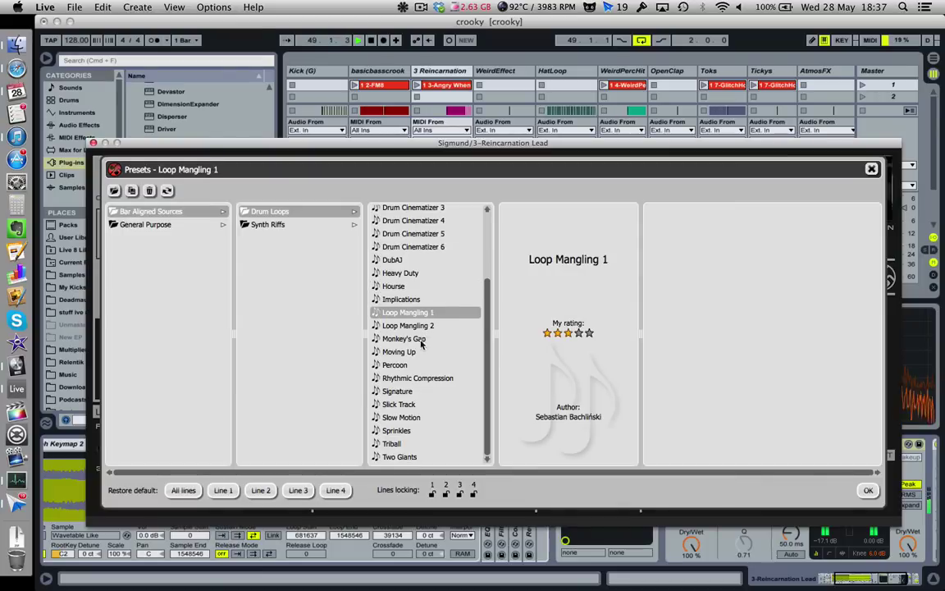
{"action": "left_click", "coordinate": [419, 352]}
{"action": "left_click", "coordinate": [415, 403]}
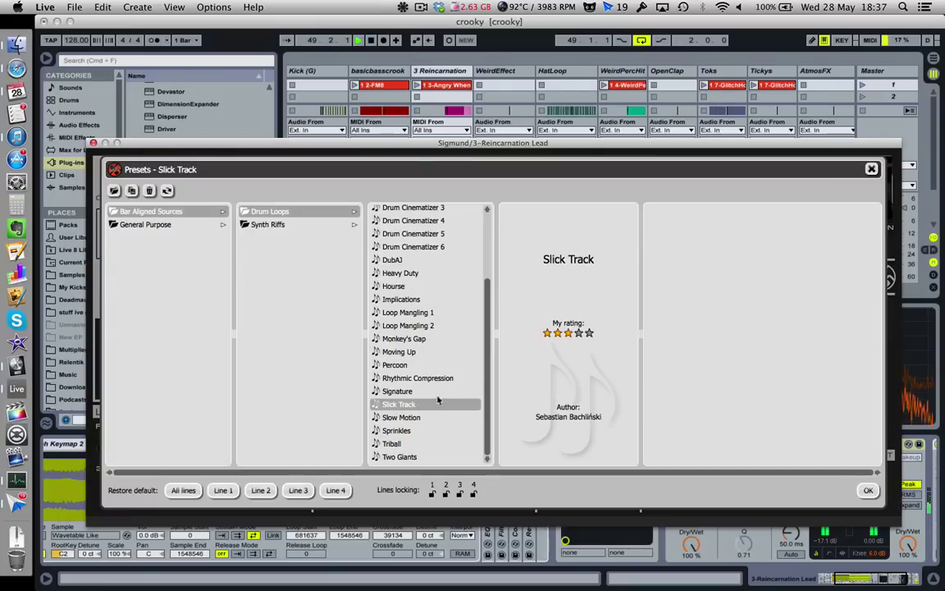
{"action": "left_click", "coordinate": [422, 432]}
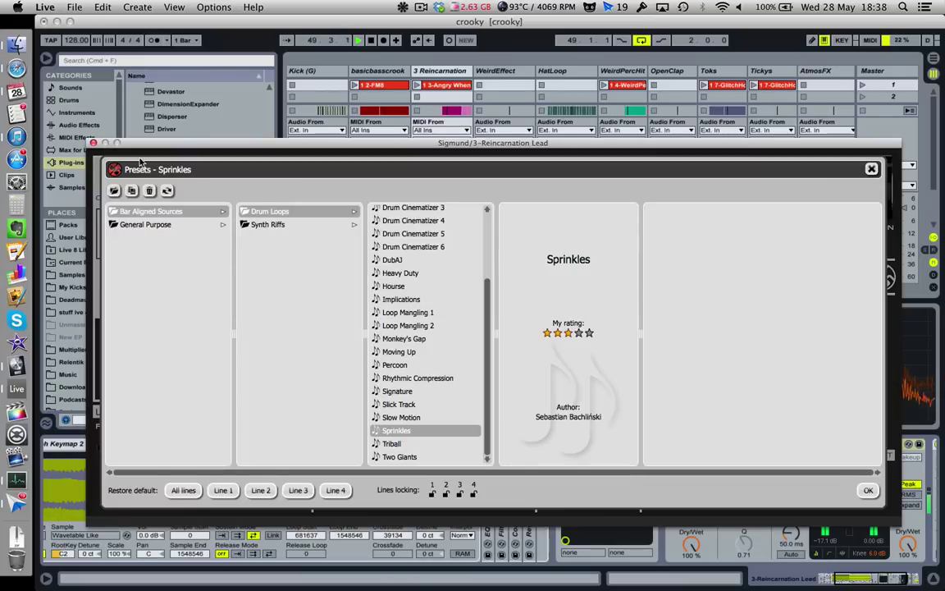
Close Sigmund's window and set the Reincarnation Lead's track volume to -7.3 dB, briefly soloing the track for comparison
{"action": "left_click", "coordinate": [93, 144]}
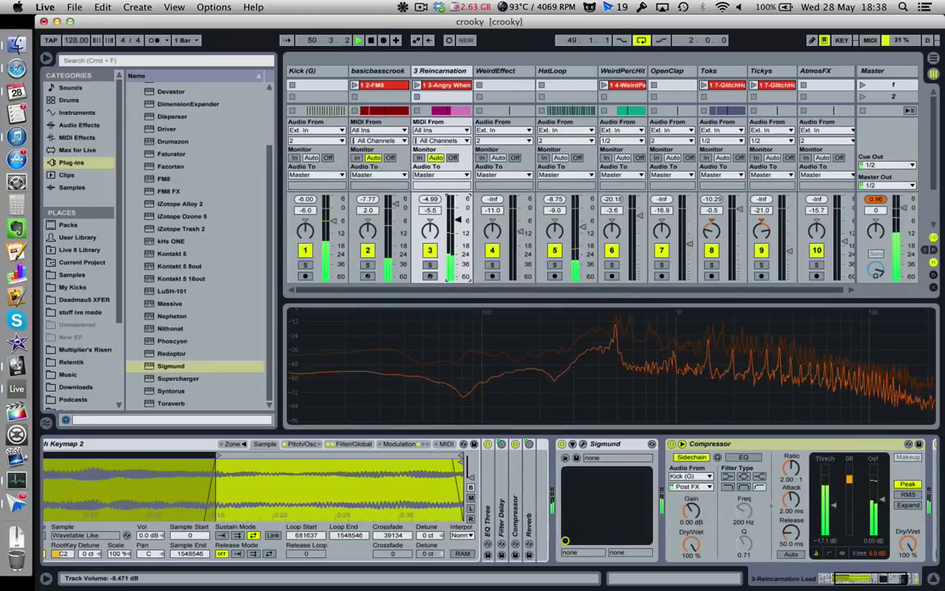
{"action": "left_click", "coordinate": [430, 264]}
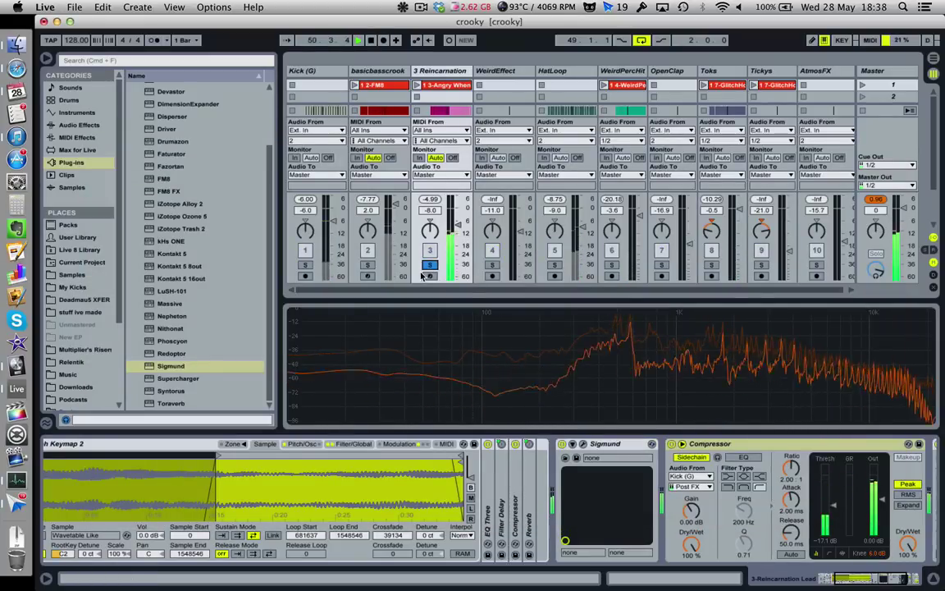
{"action": "left_click", "coordinate": [429, 264]}
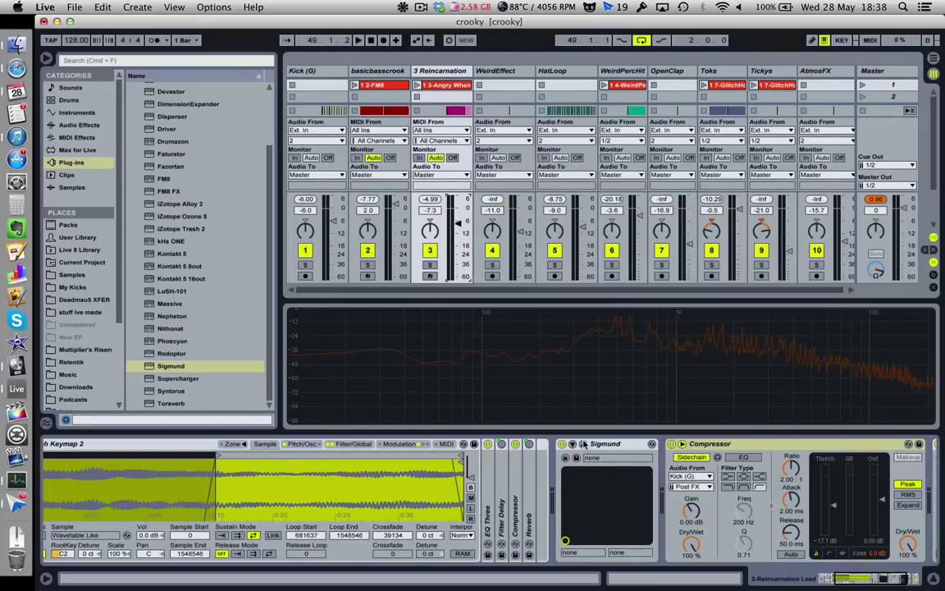
Return to Arrangement View and restart the loop from bar 49 with Sigmund's preset browser open
{"action": "key", "text": "Tab"}
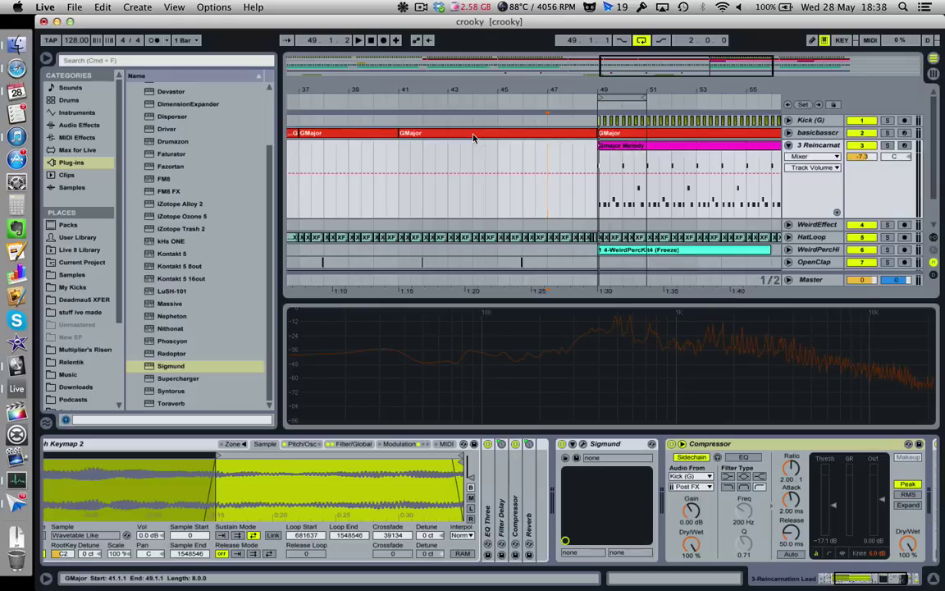
{"action": "left_click_drag", "start_coordinate": [624, 90], "coordinate": [626, 167]}
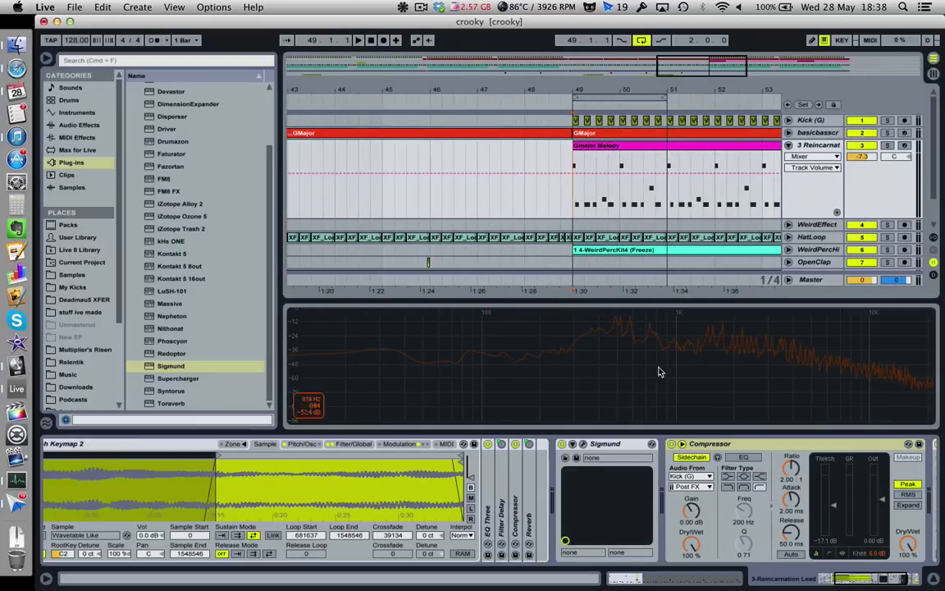
{"action": "key", "text": "space"}
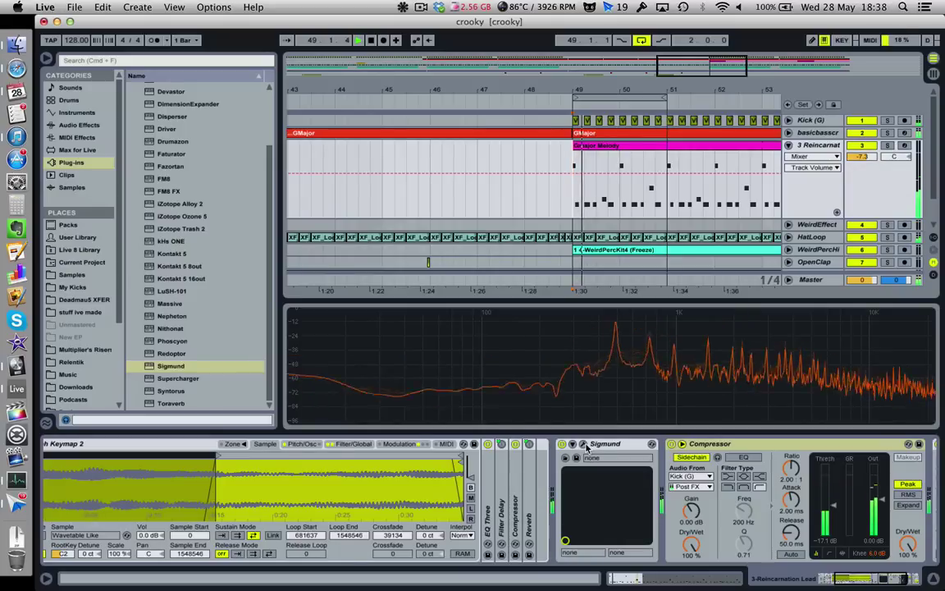
{"action": "left_click", "coordinate": [584, 443]}
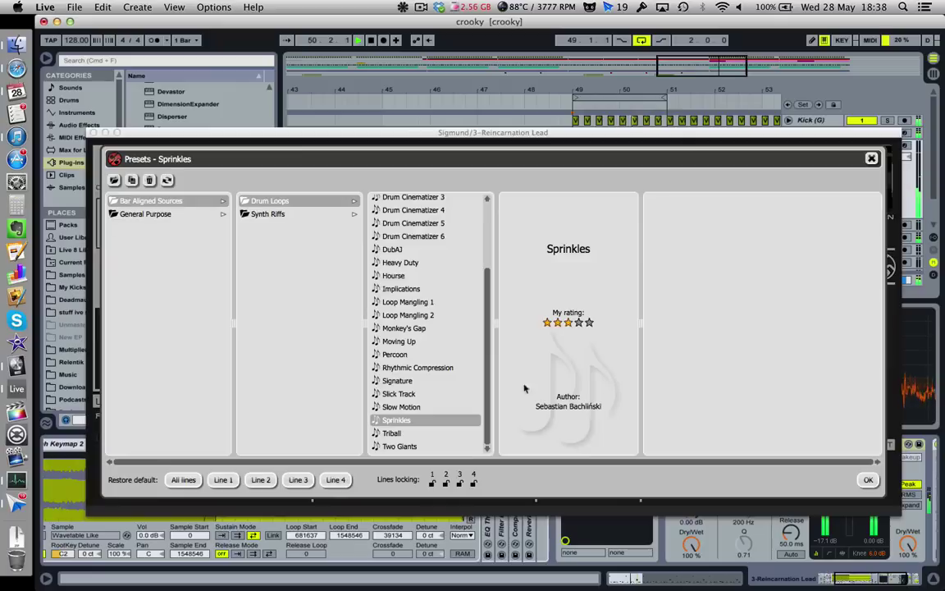
Audition the Hourse, Drum Cinematizer 6 and Drum Cinematizer 1 presets on the looping lead
{"action": "left_click", "coordinate": [415, 275]}
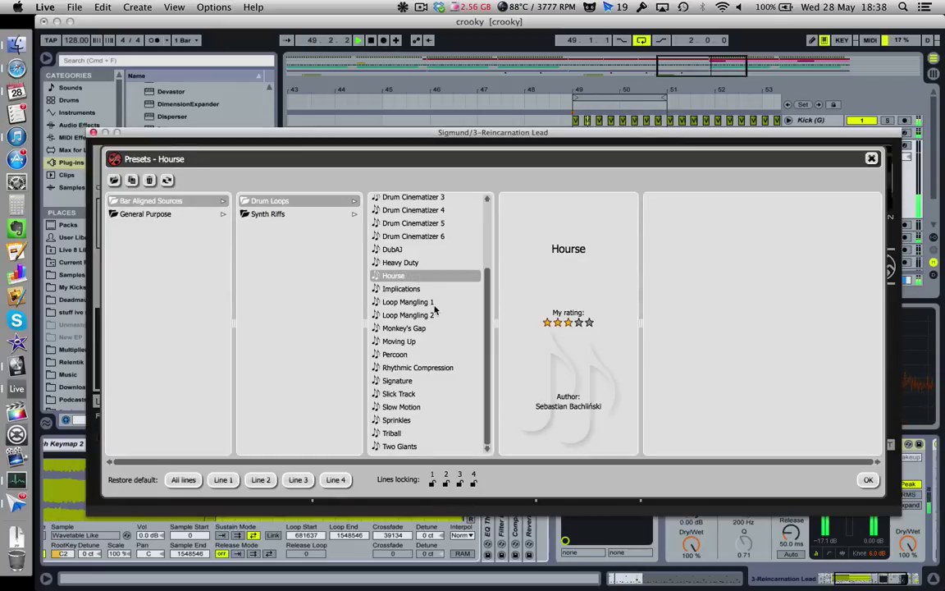
{"action": "left_click", "coordinate": [420, 238]}
{"action": "scroll", "coordinate": [420, 246], "scroll_direction": "up", "scroll_amount": 3}
{"action": "left_click", "coordinate": [427, 227]}
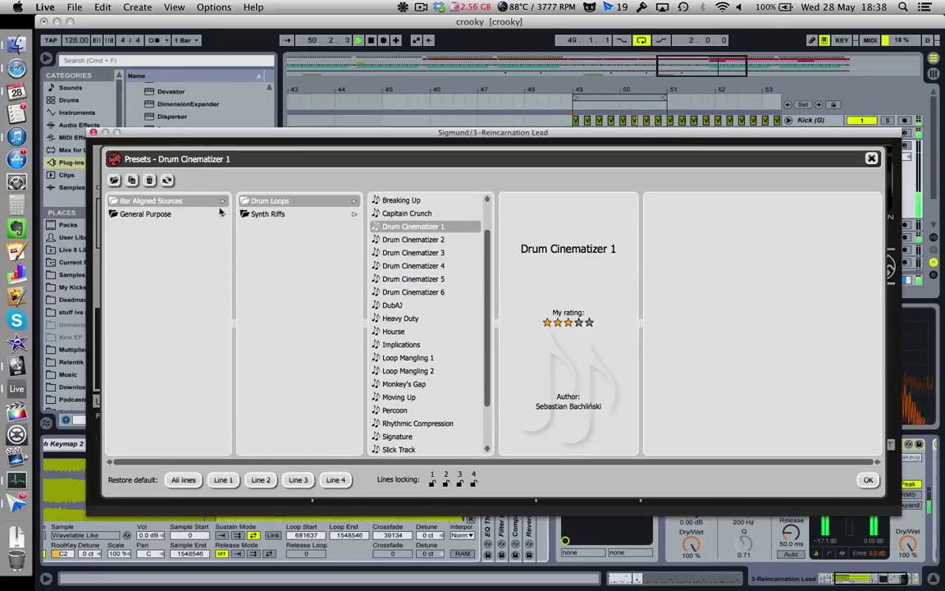
Look into the General Purpose presets and return to Drum Loops to audition Bounce-Bounce
{"action": "left_click", "coordinate": [219, 212]}
{"action": "left_click", "coordinate": [151, 200]}
{"action": "left_click", "coordinate": [270, 200]}
{"action": "left_click", "coordinate": [406, 226]}
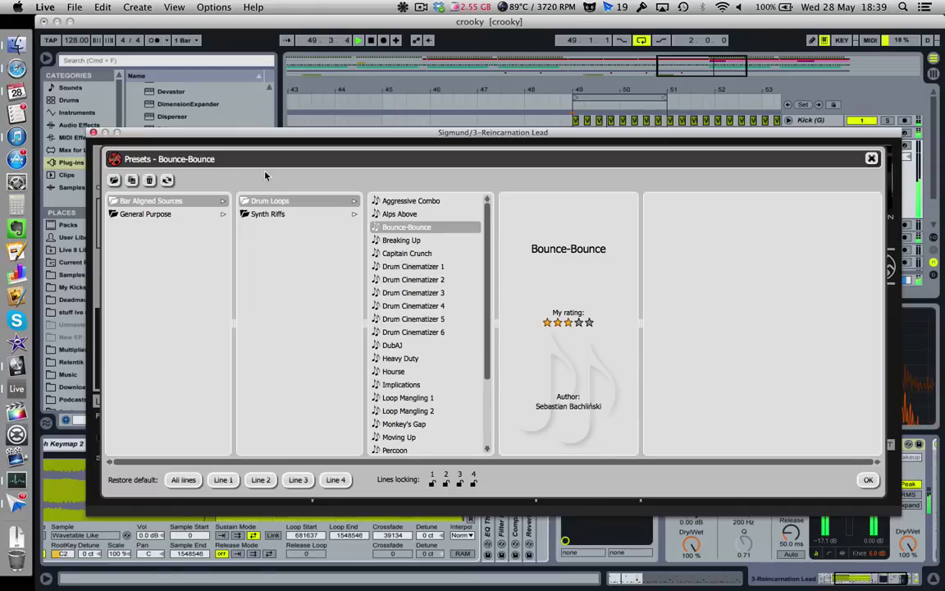
{"action": "left_click", "coordinate": [94, 132]}
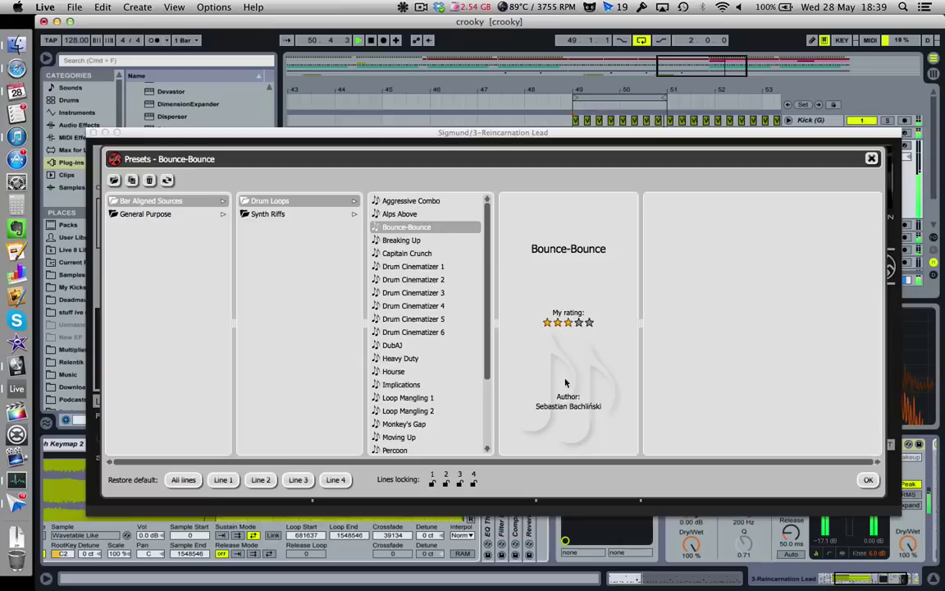
Audition Drum Cinematizer 4, Capitain Crunch and Aggressive Combo from the Drum Loops presets
{"action": "left_click", "coordinate": [436, 306]}
{"action": "left_click", "coordinate": [418, 254]}
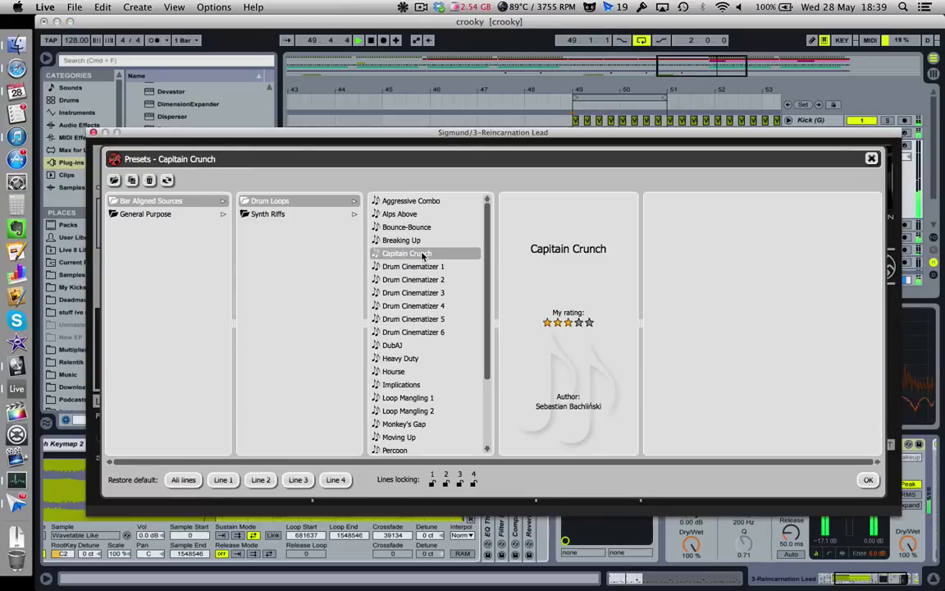
{"action": "left_click", "coordinate": [414, 201]}
Switch to the Synth Riffs presets and audition Bunnies Jump Fast and Dr Dzekyl i Mr Hajt
{"action": "left_click", "coordinate": [330, 215]}
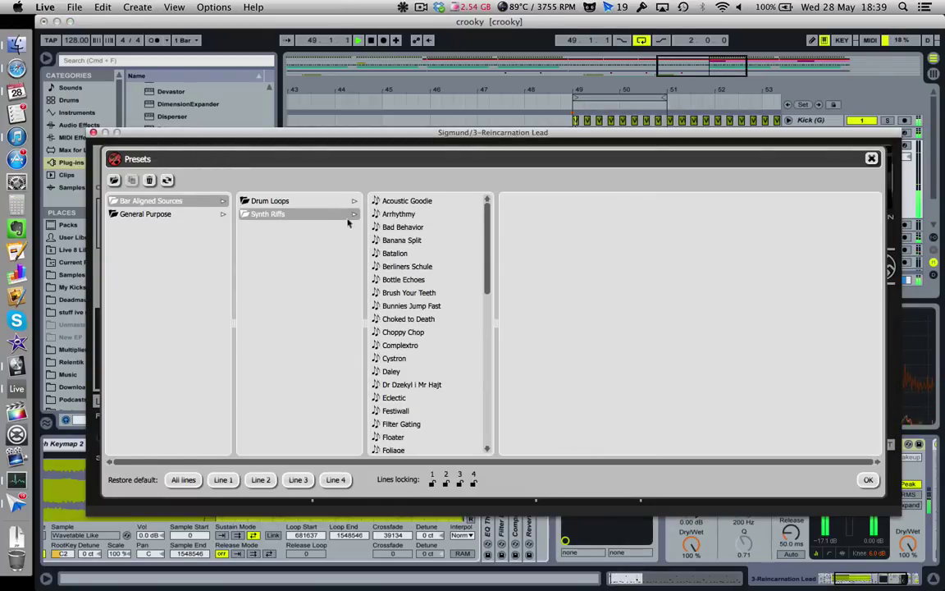
{"action": "left_click", "coordinate": [433, 306]}
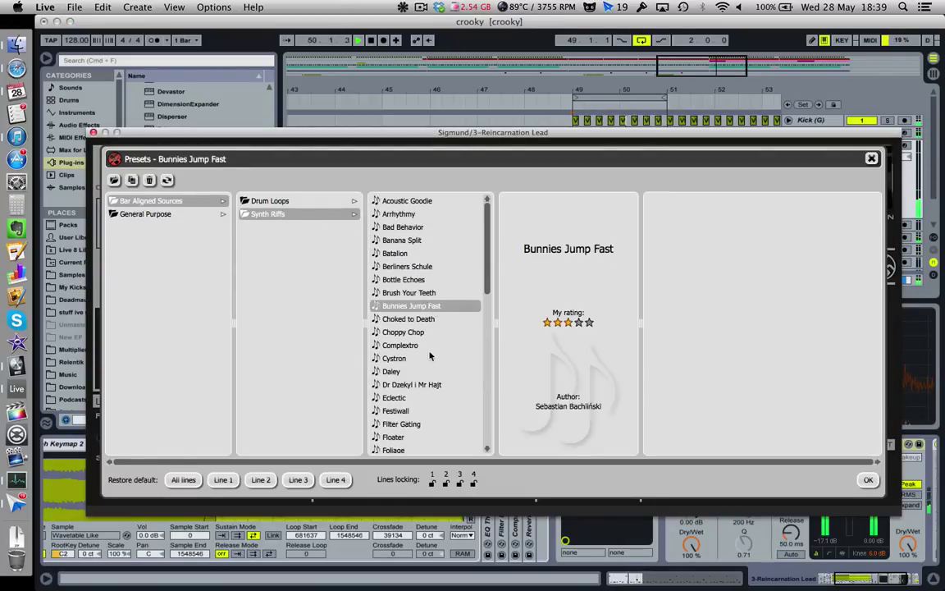
{"action": "scroll", "coordinate": [430, 390], "scroll_direction": "down", "scroll_amount": 1}
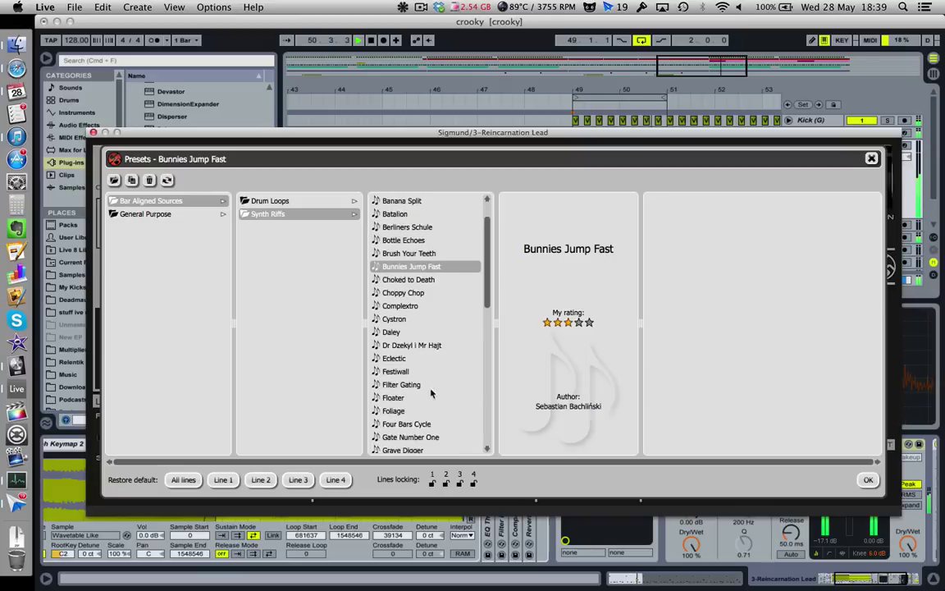
{"action": "left_click", "coordinate": [438, 345]}
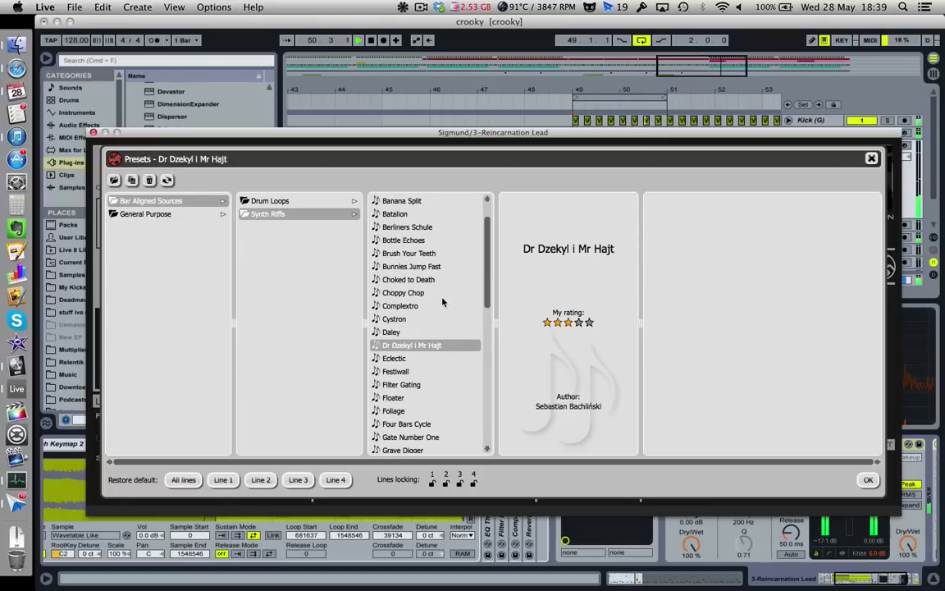
Compare Daley with Filter Gating, keep Filter Gating loaded in Sigmund, and close the preset browser and stop playback
{"action": "left_click", "coordinate": [410, 385]}
{"action": "left_click", "coordinate": [425, 334]}
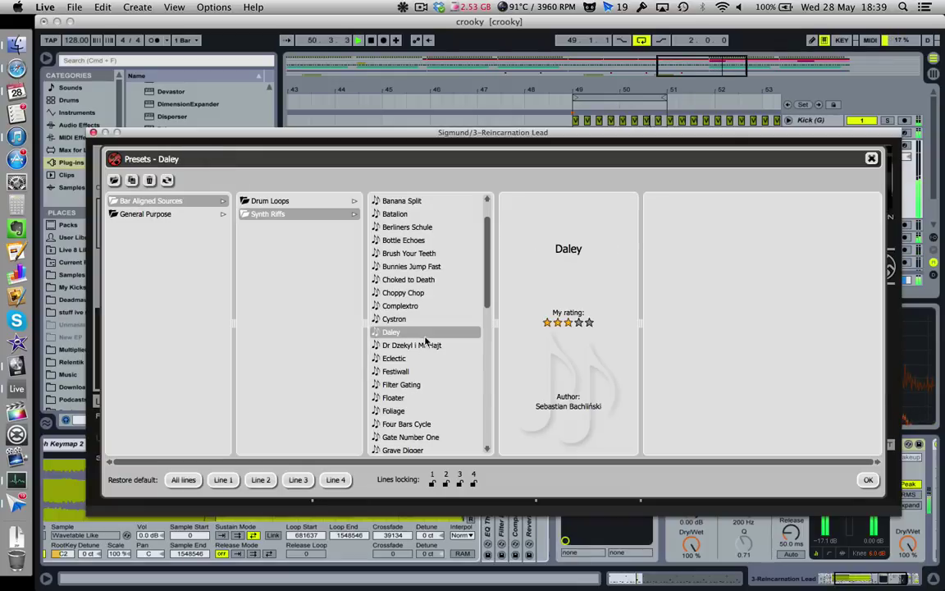
{"action": "left_click", "coordinate": [418, 384]}
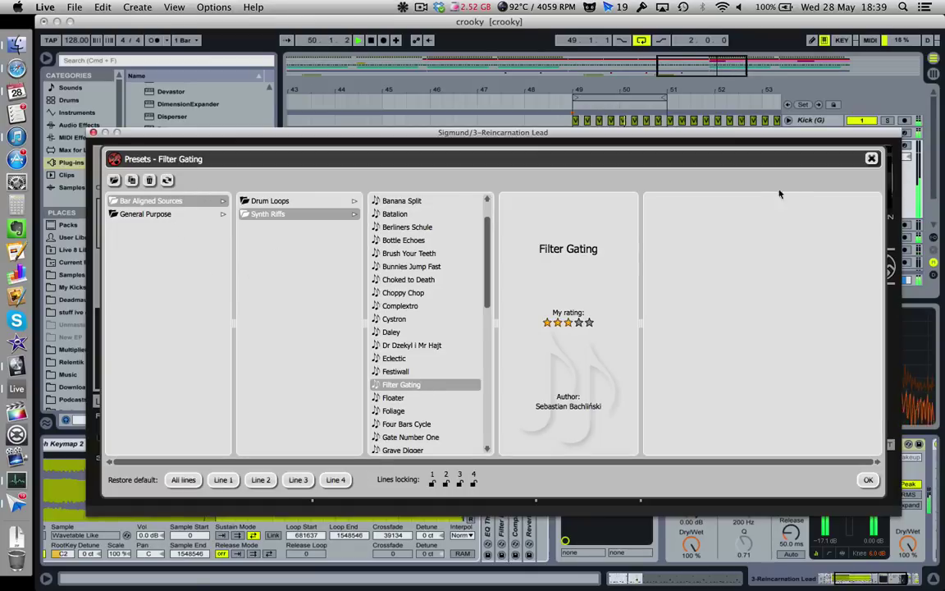
{"action": "left_click", "coordinate": [871, 157]}
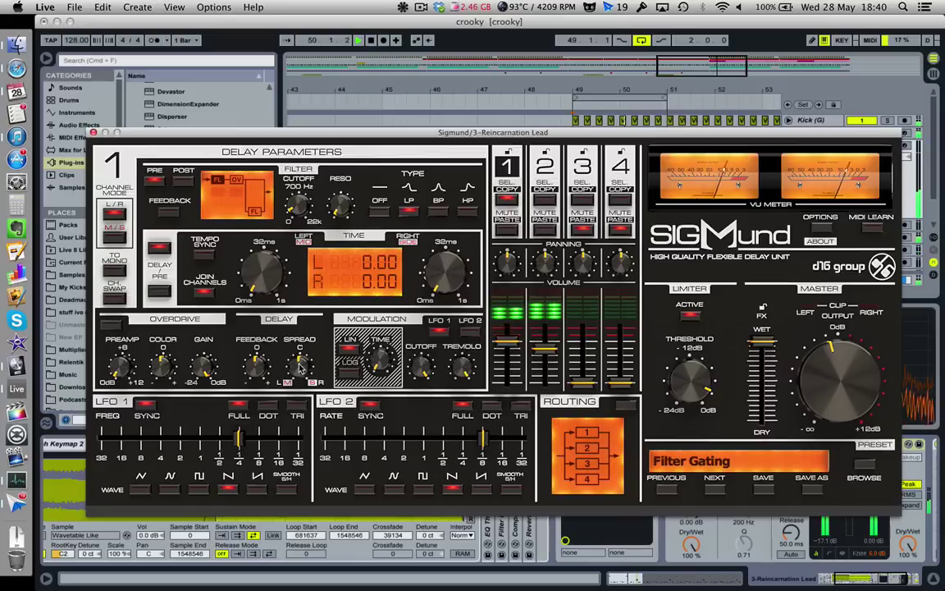
{"action": "left_click", "coordinate": [371, 40]}
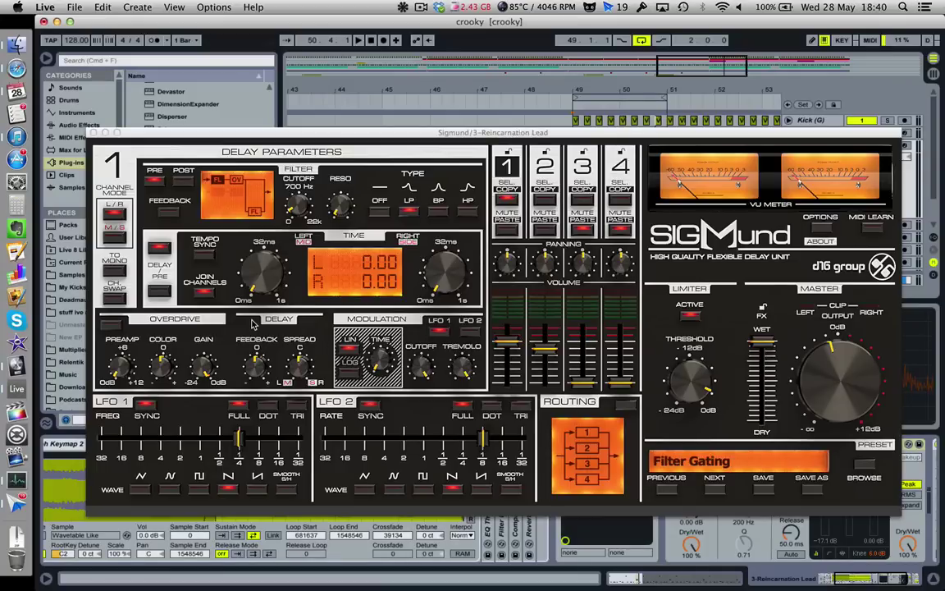
Audition Filter Gating during loop playback while adjusting Sigmund's wet/dry balance and setting the limiter threshold to about -4.7 dB
{"action": "key", "text": "space"}
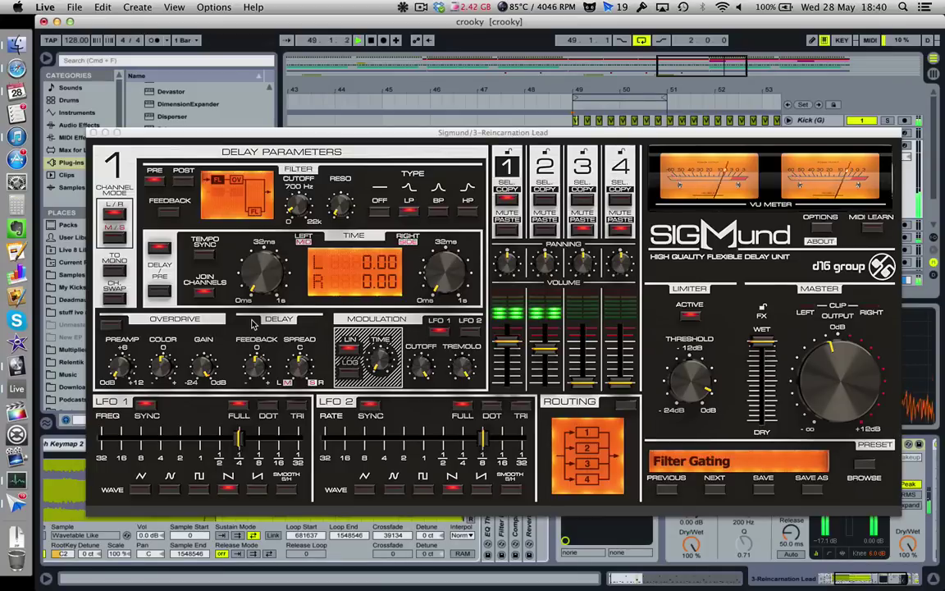
{"action": "left_click", "coordinate": [691, 380]}
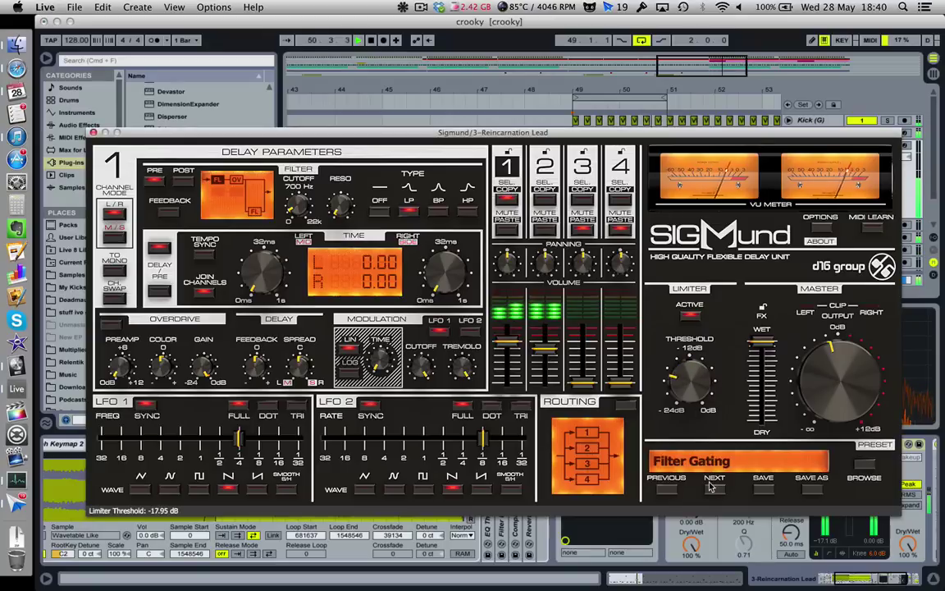
{"action": "left_click_drag", "start_coordinate": [715, 531], "coordinate": [696, 413]}
{"action": "mouse_move", "coordinate": [763, 342]}
{"action": "left_mouse_down"}
{"action": "mouse_move", "coordinate": [789, 565]}
{"action": "mouse_move", "coordinate": [761, 362]}
{"action": "left_mouse_up"}
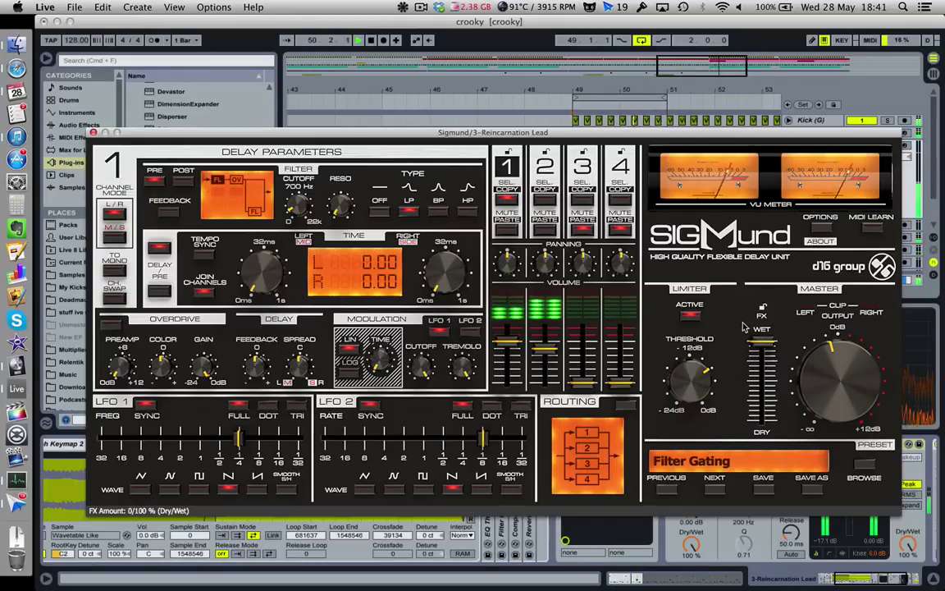
{"action": "left_click_drag", "start_coordinate": [711, 393], "coordinate": [688, 366]}
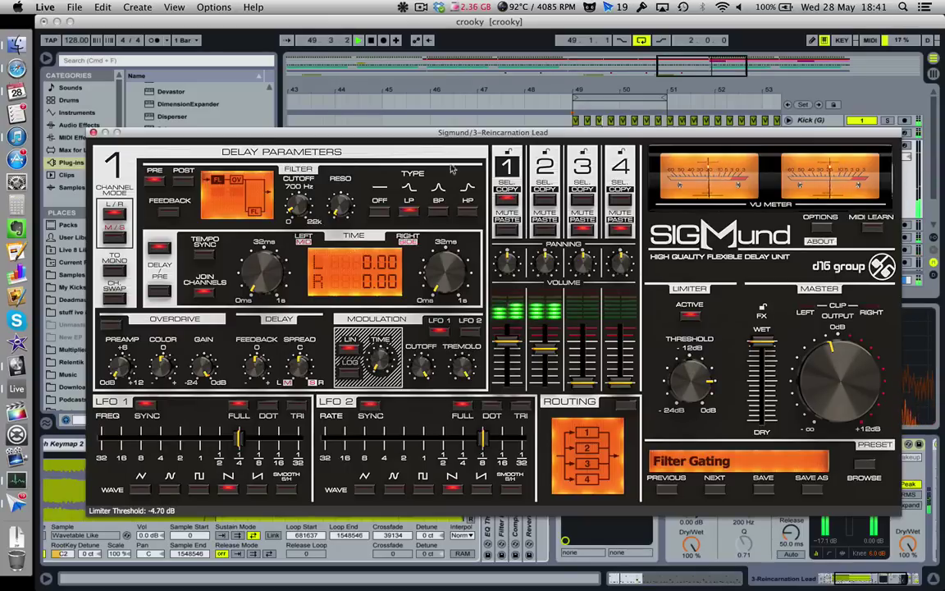
{"action": "left_click", "coordinate": [371, 41]}
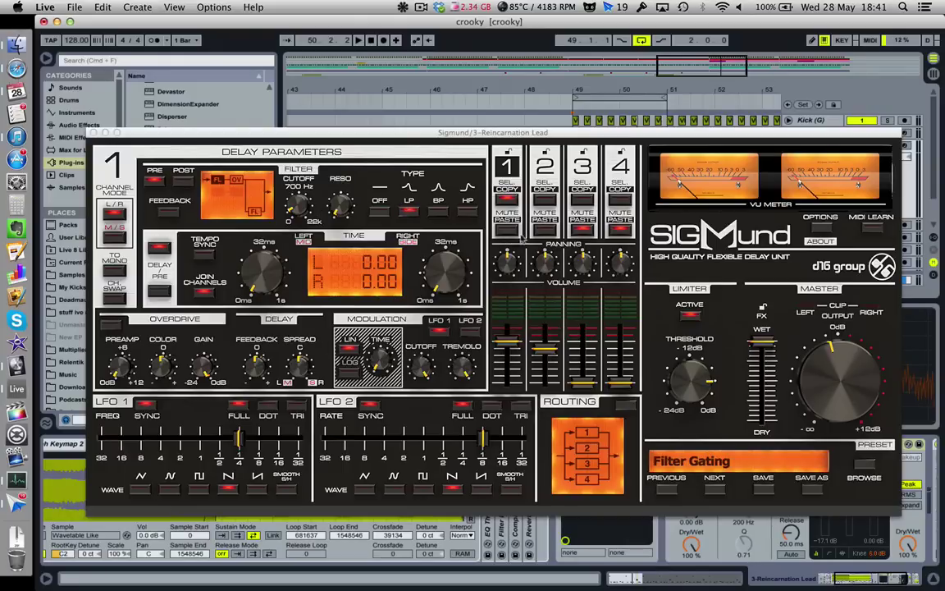
Look through Sigmund's Presets, Parameters, Midi Control and Processing options, and close them
{"action": "left_click", "coordinate": [821, 223]}
{"action": "left_click", "coordinate": [174, 179]}
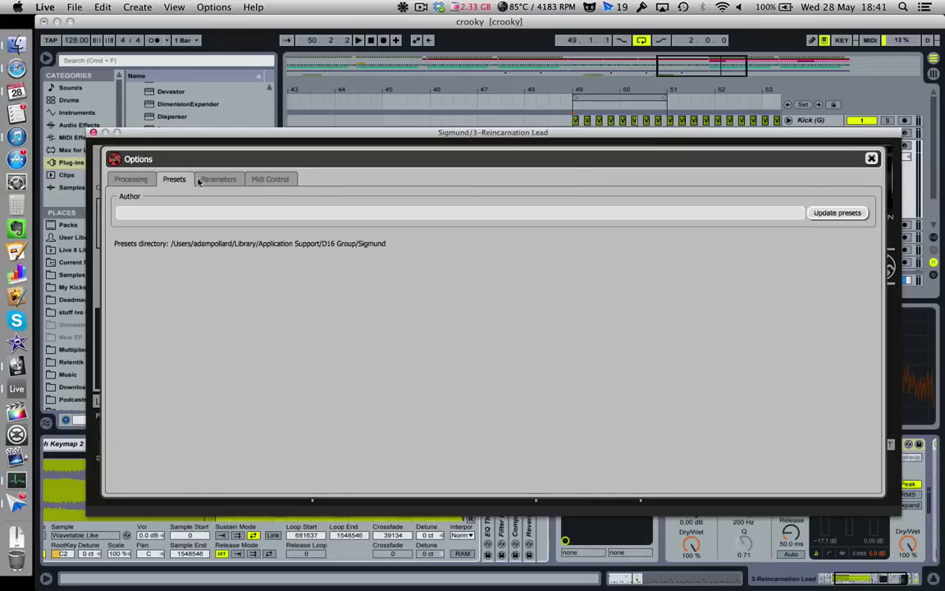
{"action": "left_click", "coordinate": [218, 179]}
{"action": "left_click", "coordinate": [269, 179]}
{"action": "left_click", "coordinate": [141, 181]}
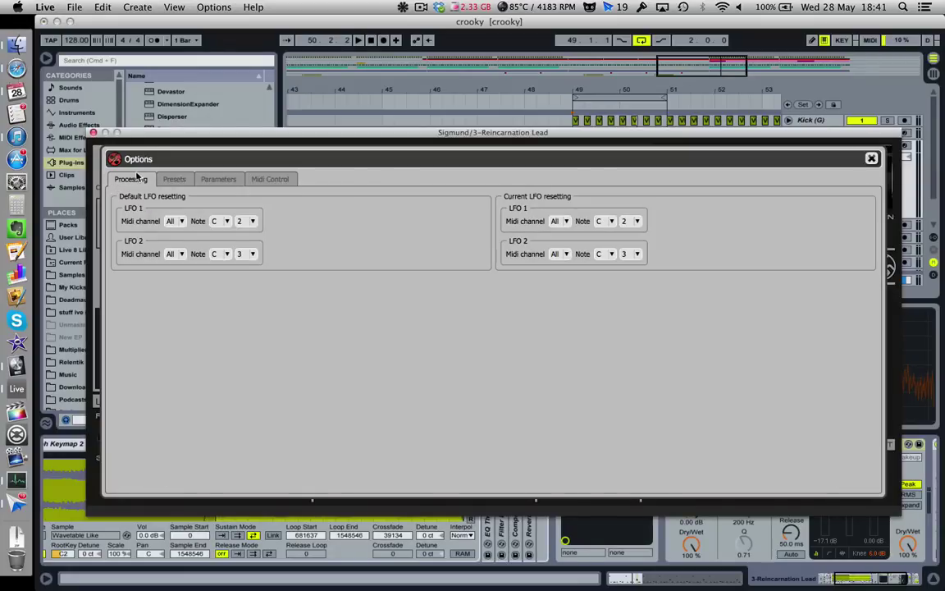
{"action": "left_click", "coordinate": [871, 159]}
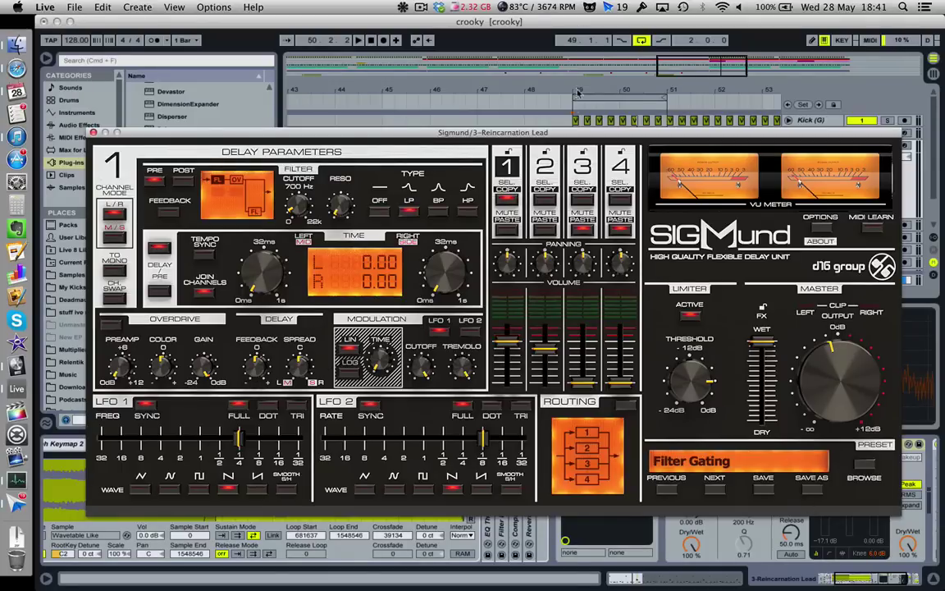
Restart the loop at bar 49 and audition the Synth Riffs presets Cystron and Machine Gun
{"action": "left_click", "coordinate": [573, 123]}
{"action": "key", "text": "space"}
{"action": "left_click", "coordinate": [824, 146]}
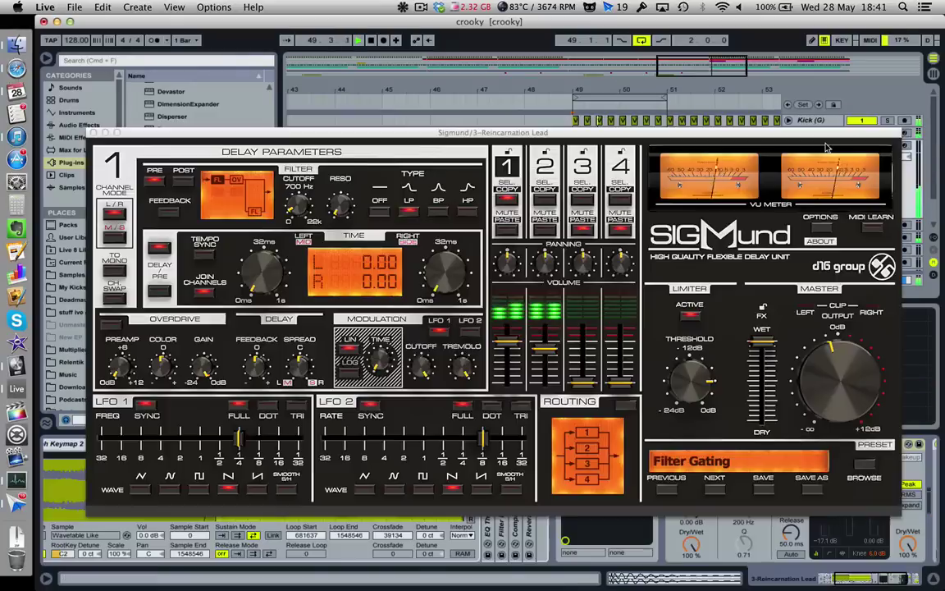
{"action": "left_click", "coordinate": [864, 477]}
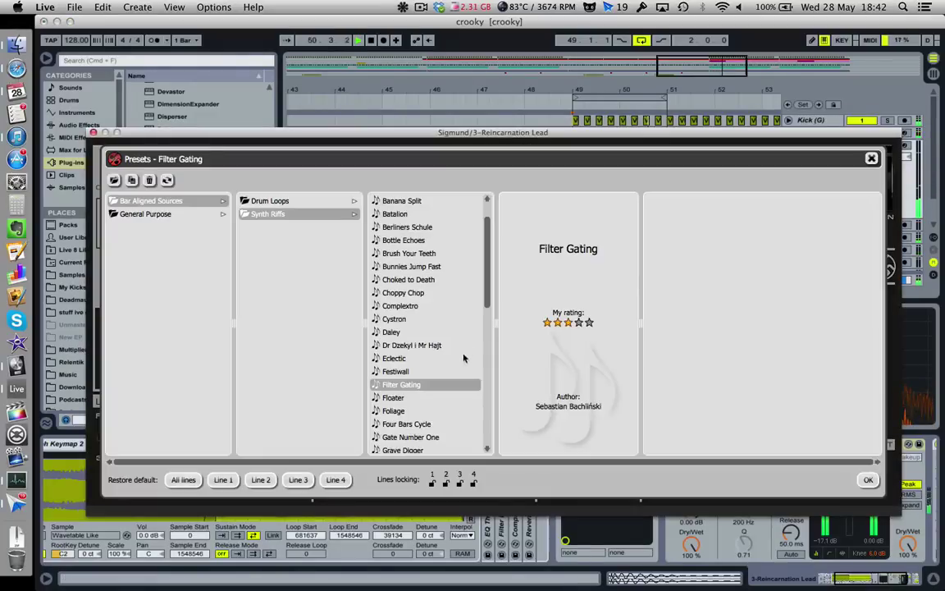
{"action": "left_click", "coordinate": [427, 320]}
{"action": "scroll", "coordinate": [423, 361], "scroll_direction": "down", "scroll_amount": 3}
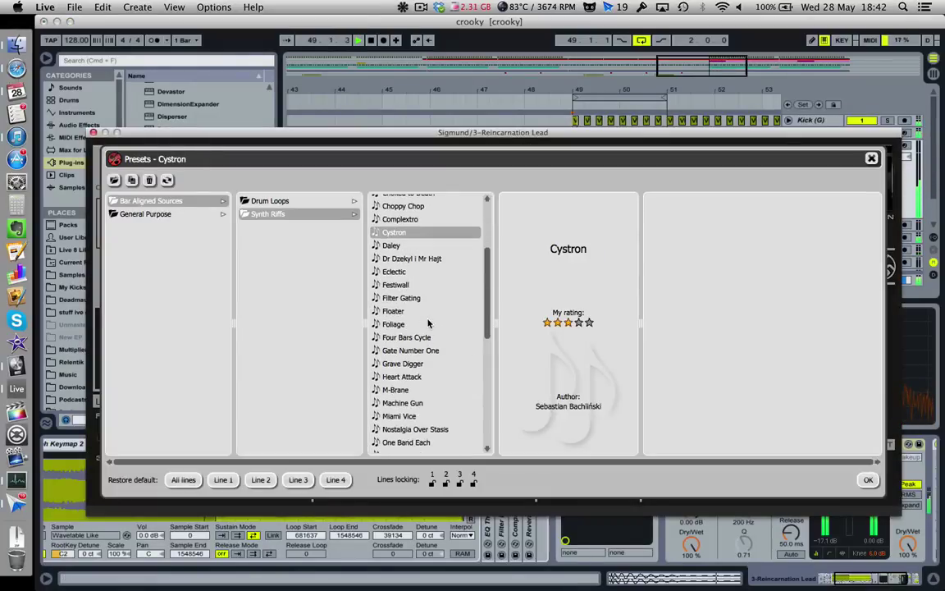
{"action": "left_click", "coordinate": [414, 402]}
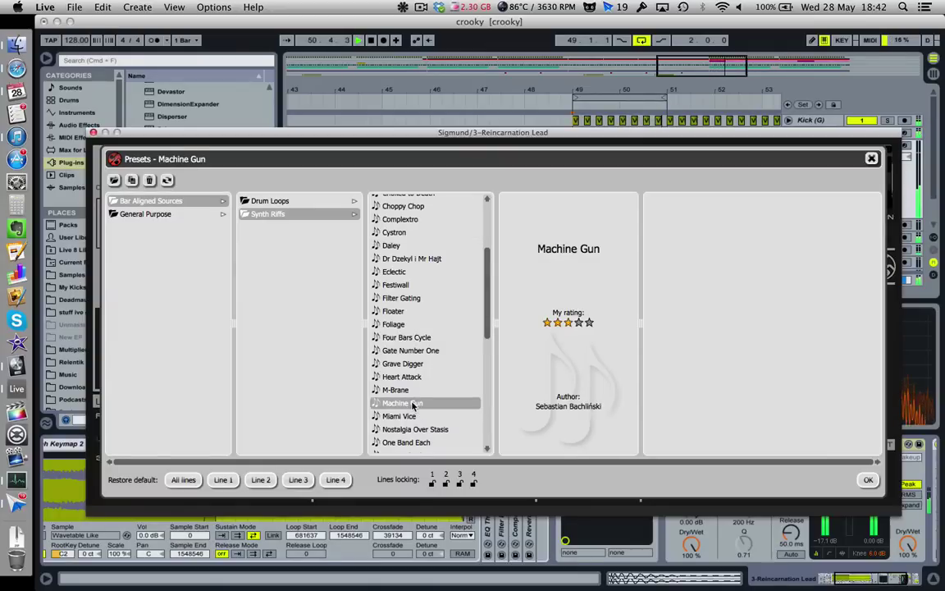
Audition Pipe Wrangle, Serious Stuff and Spikey from the Synth Riffs presets
{"action": "scroll", "coordinate": [414, 403], "scroll_direction": "down", "scroll_amount": 5}
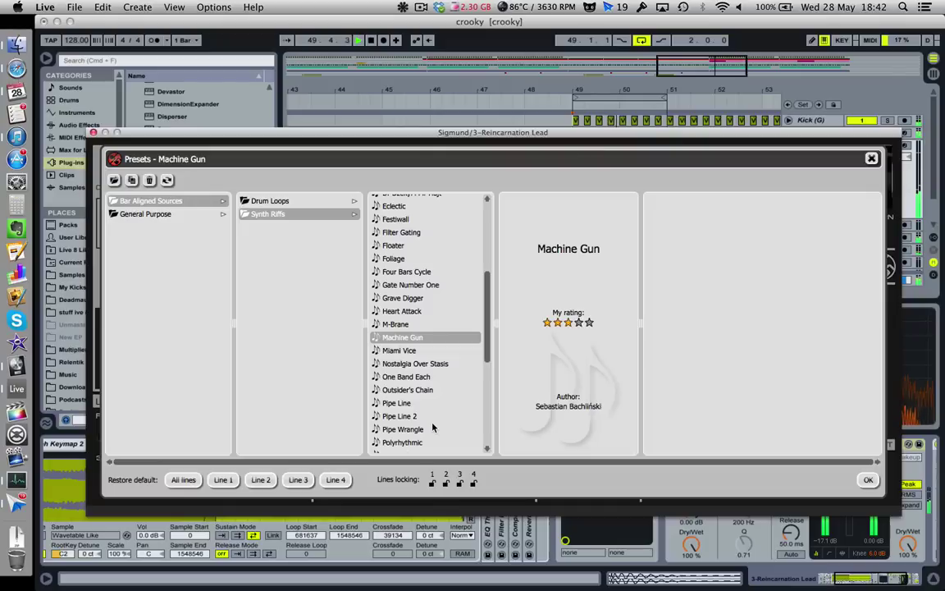
{"action": "left_click", "coordinate": [433, 429]}
{"action": "scroll", "coordinate": [433, 439], "scroll_direction": "down", "scroll_amount": 4}
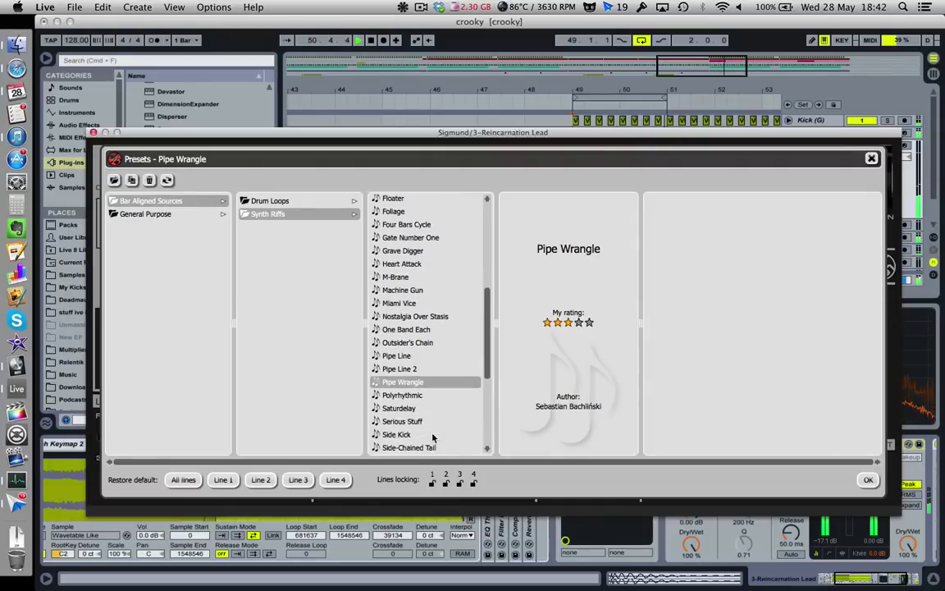
{"action": "left_click", "coordinate": [432, 421]}
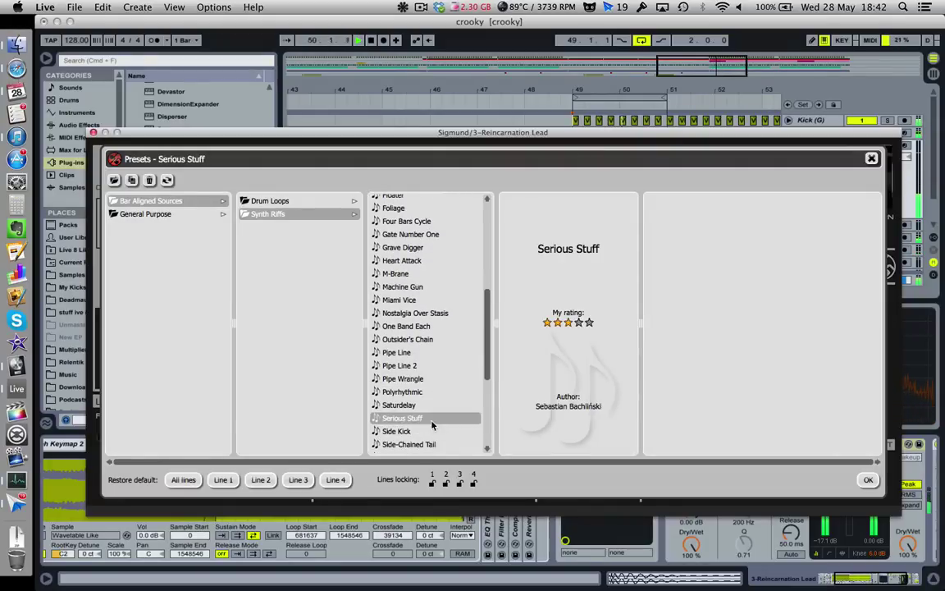
{"action": "scroll", "coordinate": [431, 422], "scroll_direction": "down", "scroll_amount": 6}
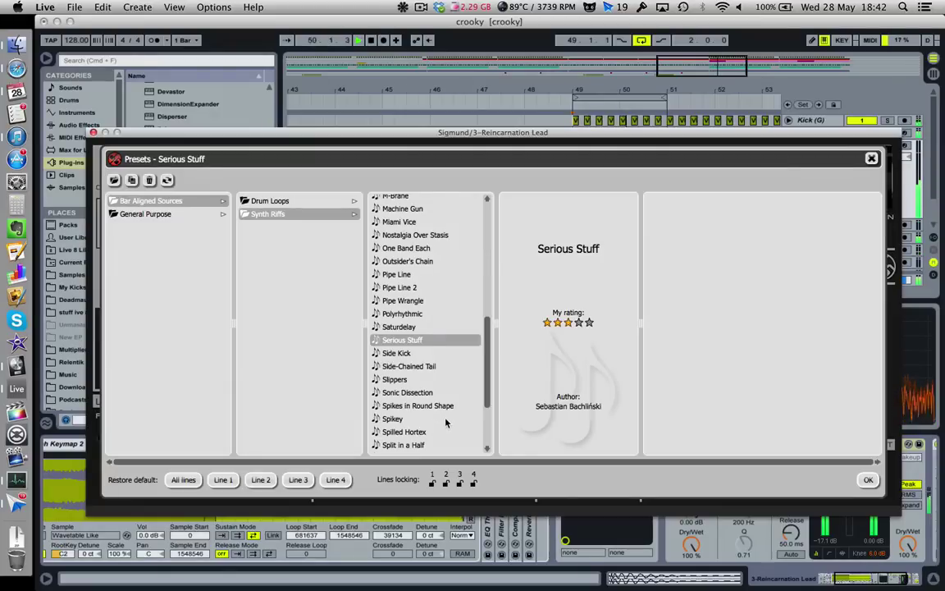
{"action": "left_click", "coordinate": [444, 419]}
{"action": "scroll", "coordinate": [445, 422], "scroll_direction": "down", "scroll_amount": 3}
{"action": "scroll", "coordinate": [445, 423], "scroll_direction": "down", "scroll_amount": 4}
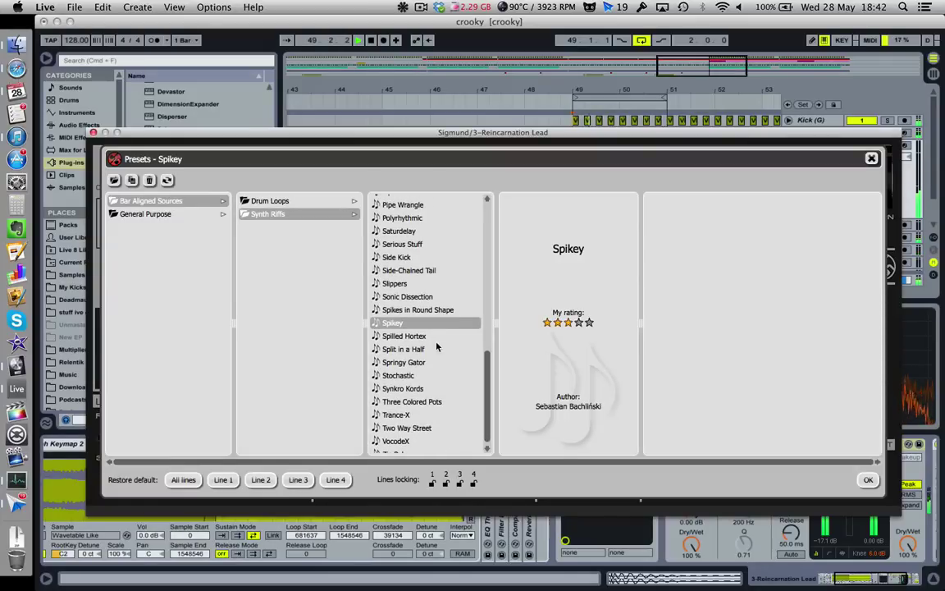
Close the Sigmund window and delete the Reincarnation Lead track
{"action": "left_click", "coordinate": [93, 133]}
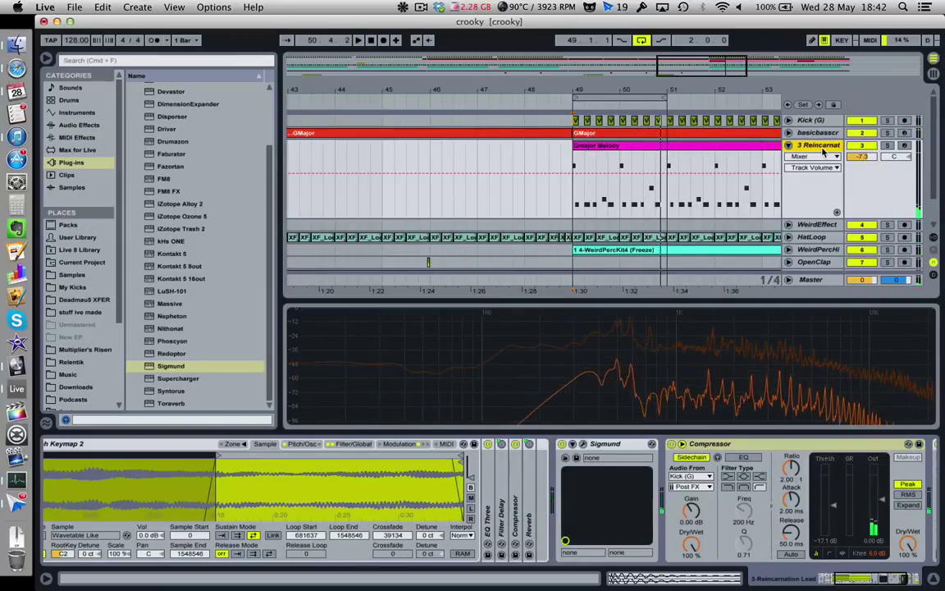
{"action": "key", "text": "Delete"}
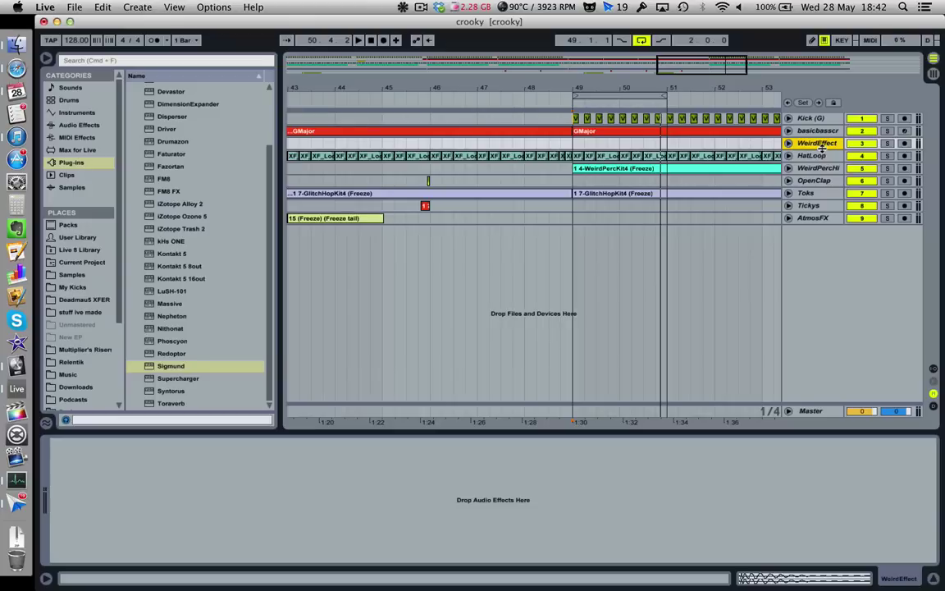
Extend the arrangement loop to eight bars, from bar 49 to bar 57
{"action": "left_click_drag", "start_coordinate": [647, 83], "coordinate": [629, 82]}
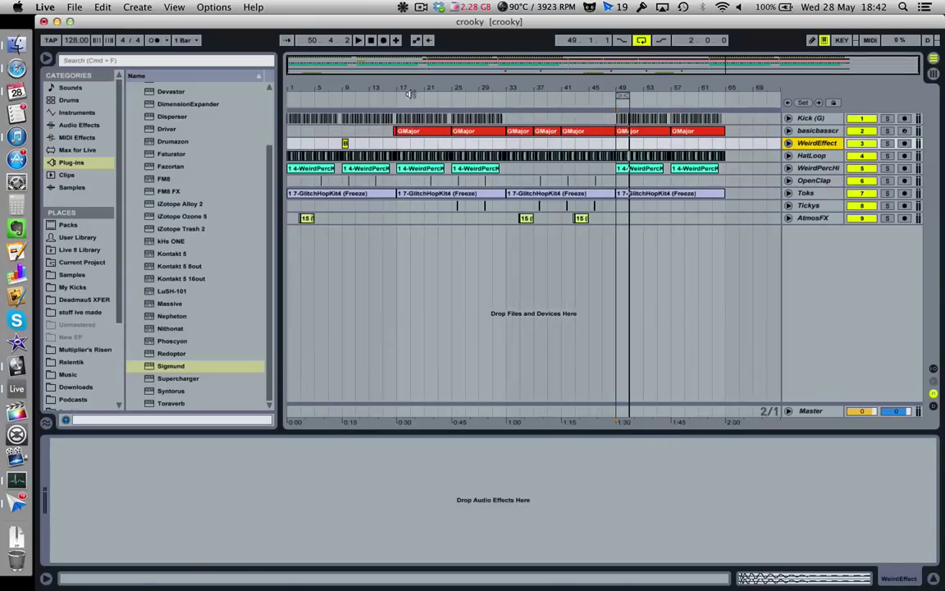
{"action": "left_click", "coordinate": [397, 121]}
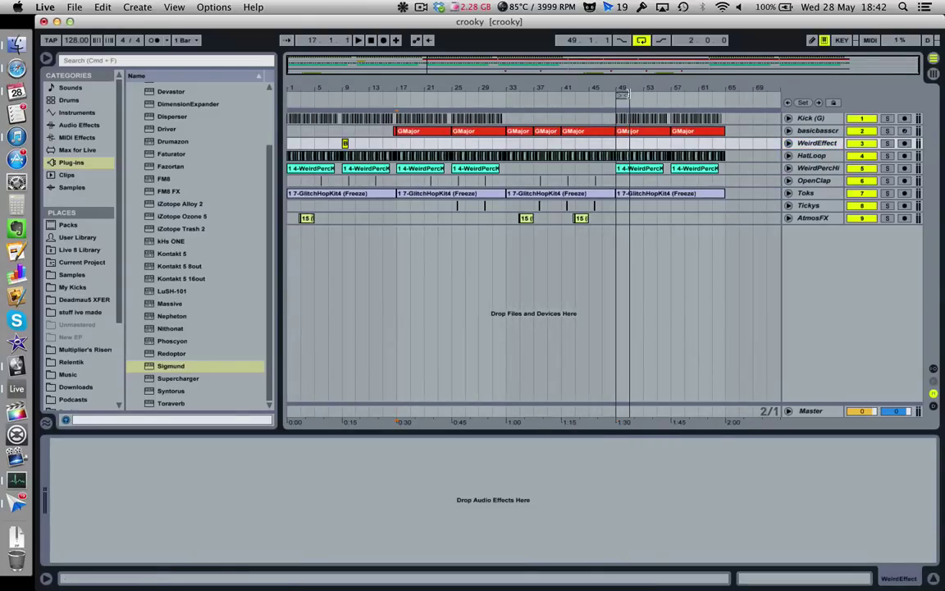
{"action": "left_click_drag", "start_coordinate": [629, 96], "coordinate": [671, 97]}
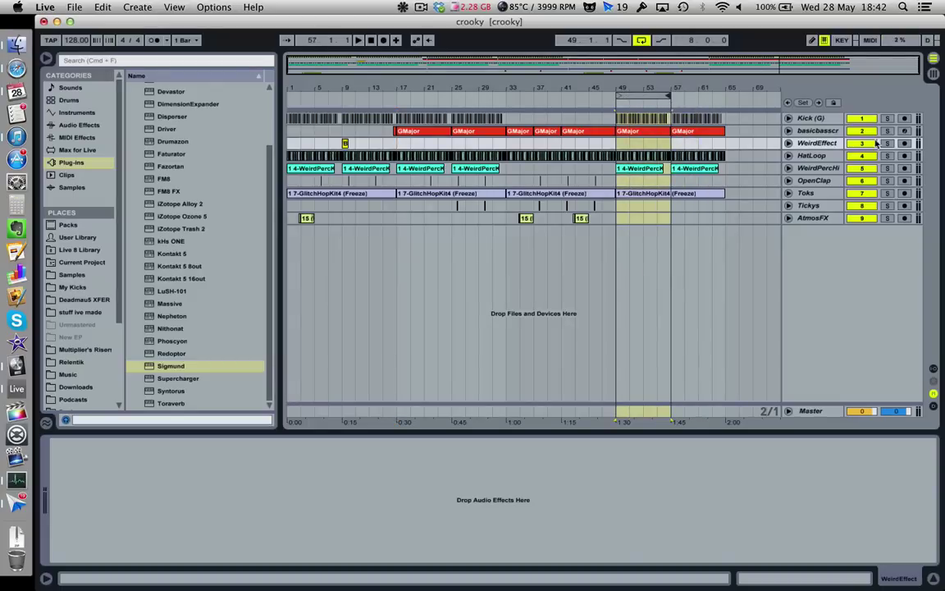
{"action": "left_click", "coordinate": [828, 132]}
{"action": "left_click", "coordinate": [818, 120]}
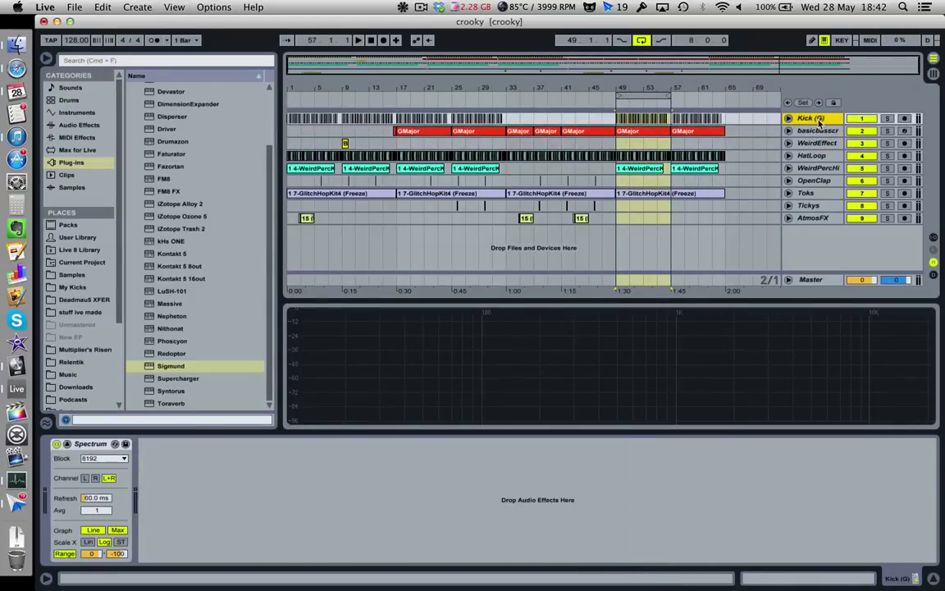
{"action": "left_click", "coordinate": [643, 96]}
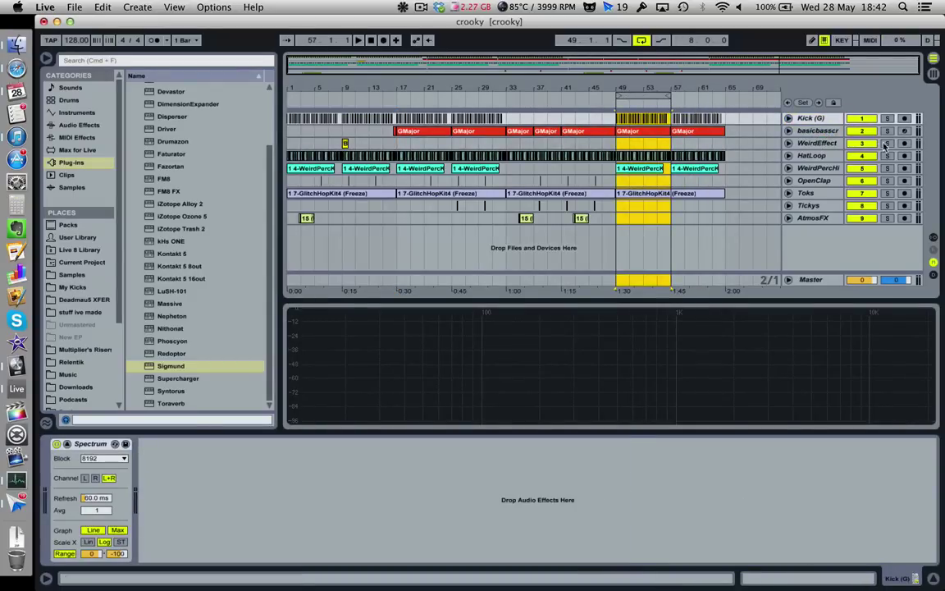
Solo the basicbass and Kick (G) tracks together, play the loop to hear them, and unsolo both
{"action": "left_click", "coordinate": [891, 132]}
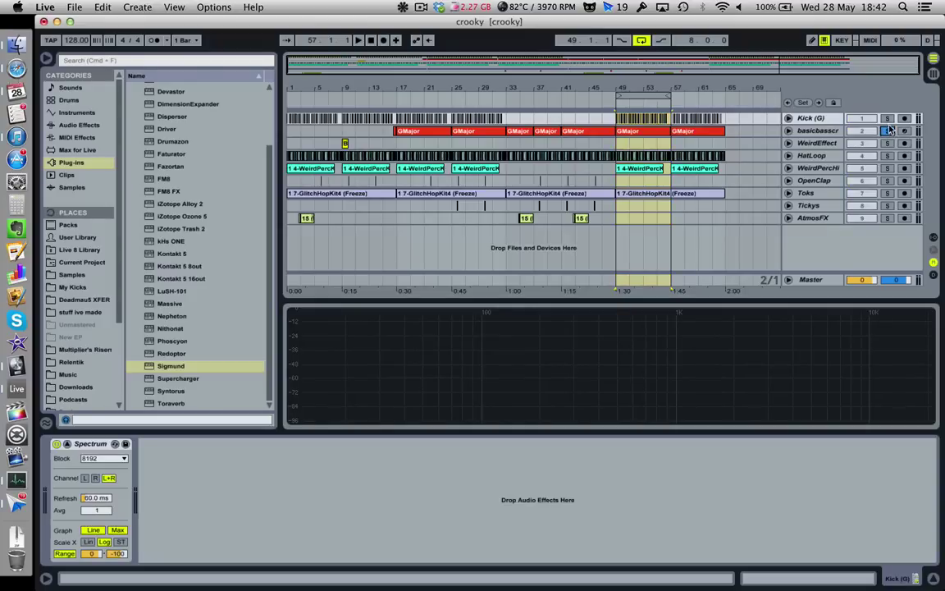
{"action": "left_click", "coordinate": [889, 120], "text": "super"}
{"action": "key", "text": "space"}
{"action": "mouse_move", "coordinate": [646, 88]}
{"action": "left_mouse_down"}
{"action": "mouse_move", "coordinate": [636, 123]}
{"action": "mouse_move", "coordinate": [584, 193]}
{"action": "mouse_move", "coordinate": [651, 87]}
{"action": "left_mouse_up"}
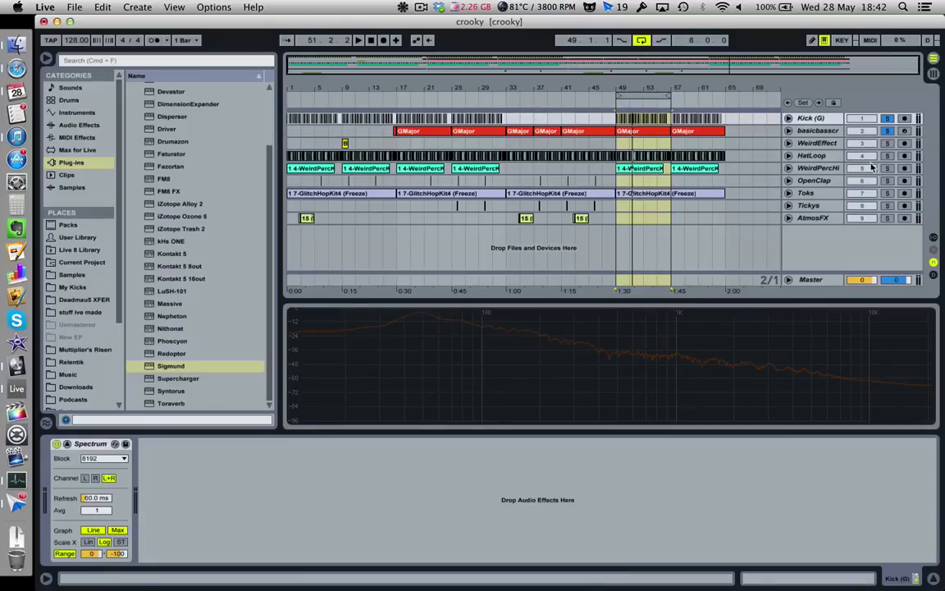
{"action": "left_click", "coordinate": [889, 134]}
{"action": "left_click", "coordinate": [889, 134]}
Group the Kick (G) and basicbass tracks and rename the group KBASS
{"action": "left_click", "coordinate": [817, 131]}
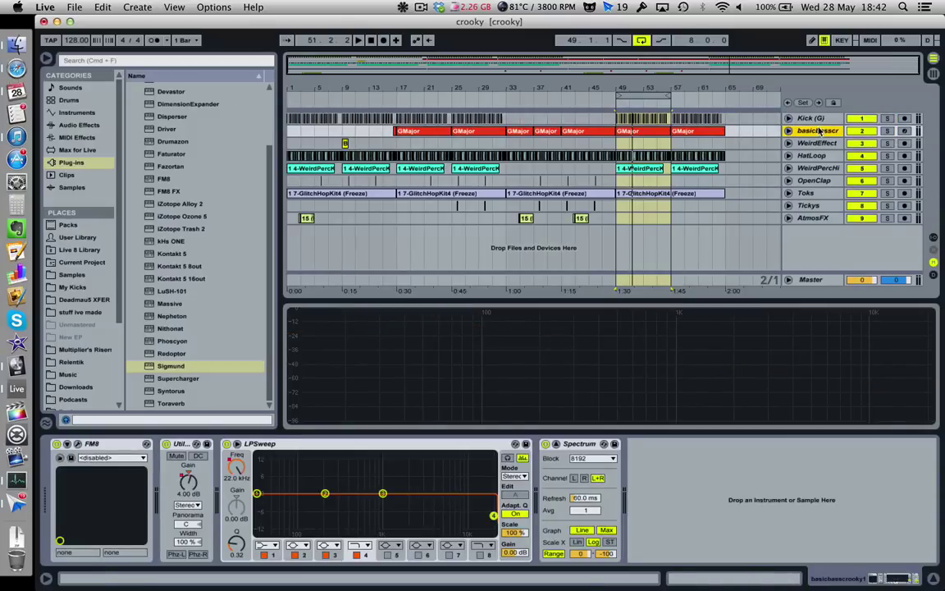
{"action": "left_click", "coordinate": [818, 121], "text": "shift"}
{"action": "right_click", "coordinate": [819, 121]}
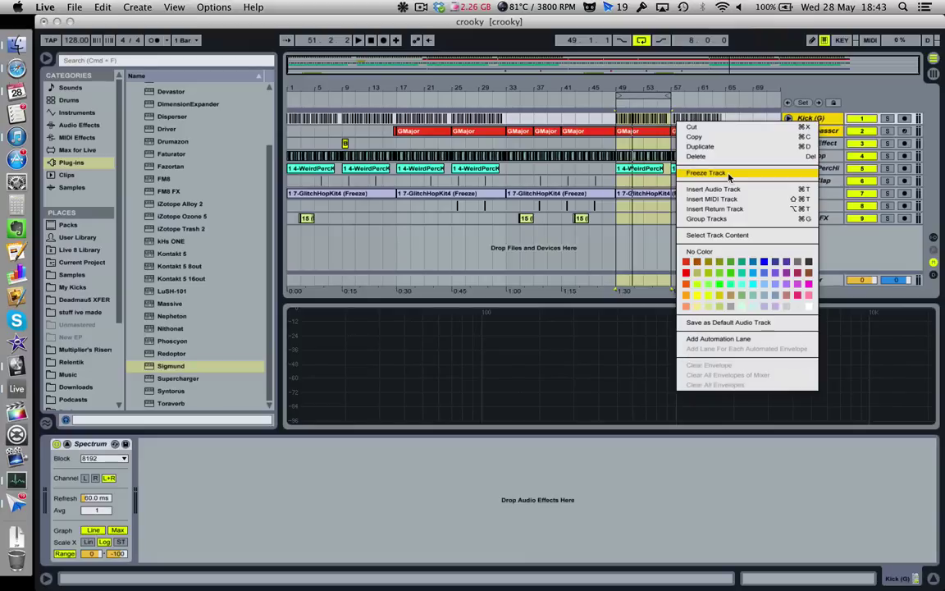
{"action": "left_click", "coordinate": [710, 218]}
{"action": "key", "text": "super+r"}
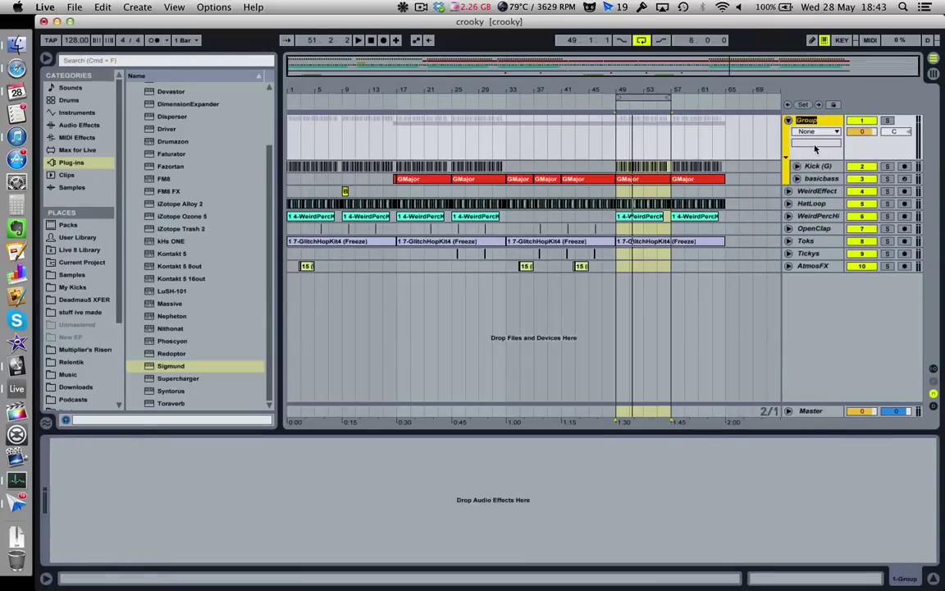
{"action": "type", "text": "KBASS"}
{"action": "key", "text": "Return"}
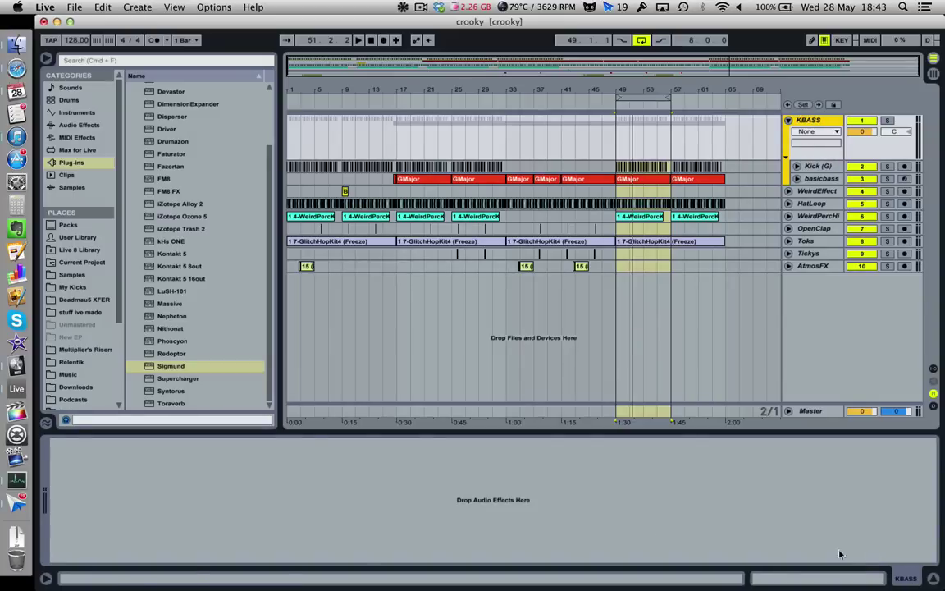
Show the Session mixer, play the loop, and lower the KBASS group's volume to -6.0 dB
{"action": "key", "text": "Tab"}
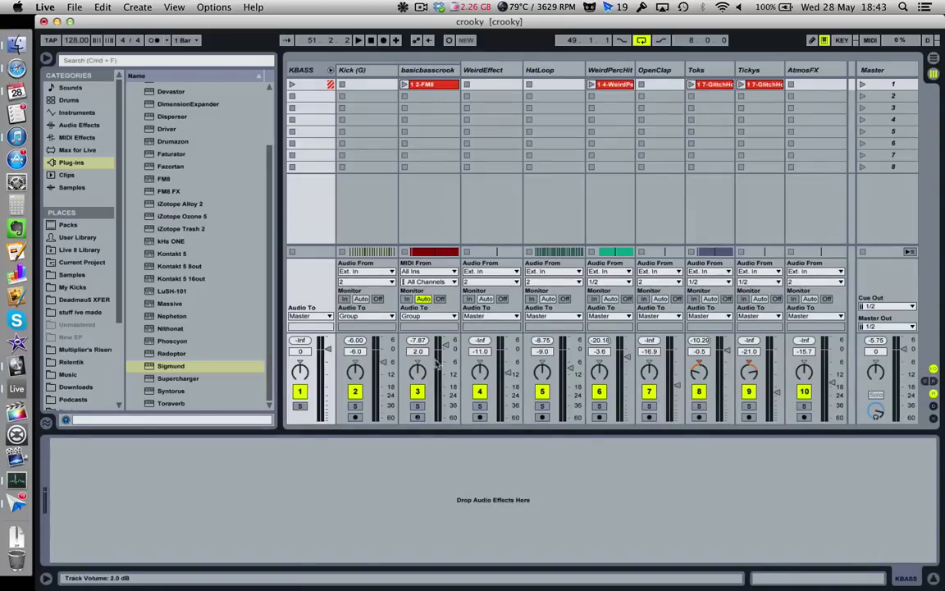
{"action": "key", "text": "space"}
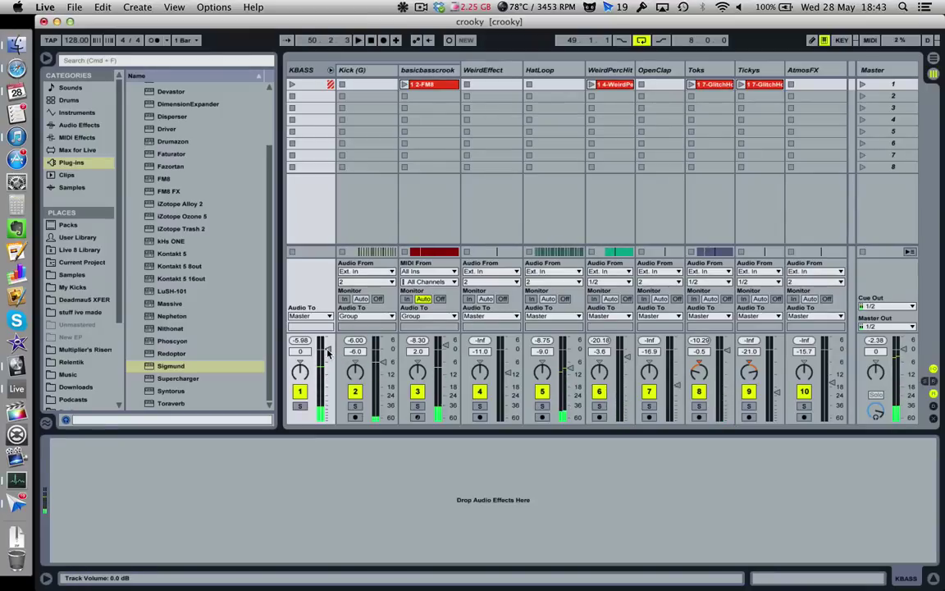
{"action": "left_click_drag", "start_coordinate": [327, 351], "coordinate": [327, 360]}
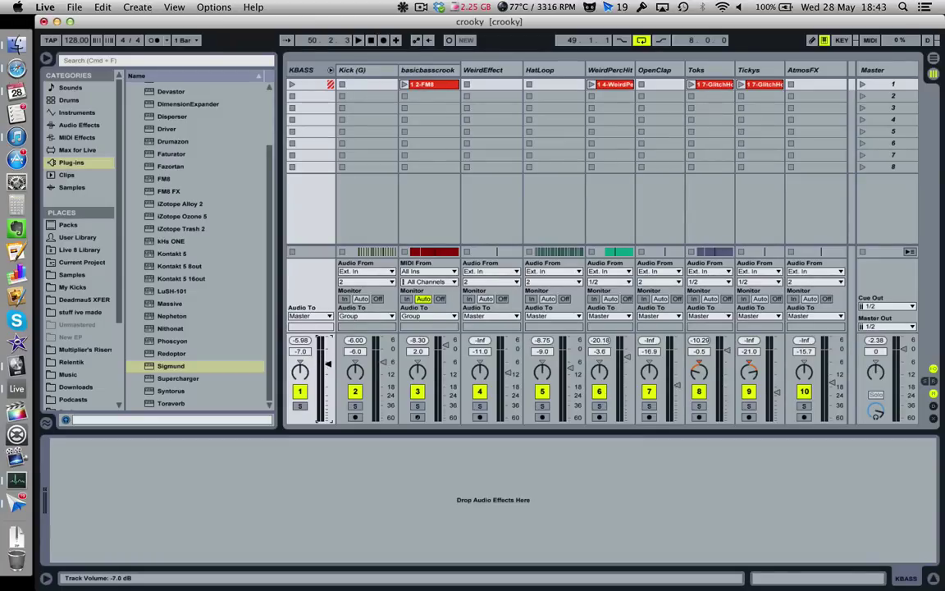
{"action": "left_click", "coordinate": [301, 352]}
Add the Devastor plug-in to the KBASS group
{"action": "left_click", "coordinate": [318, 79]}
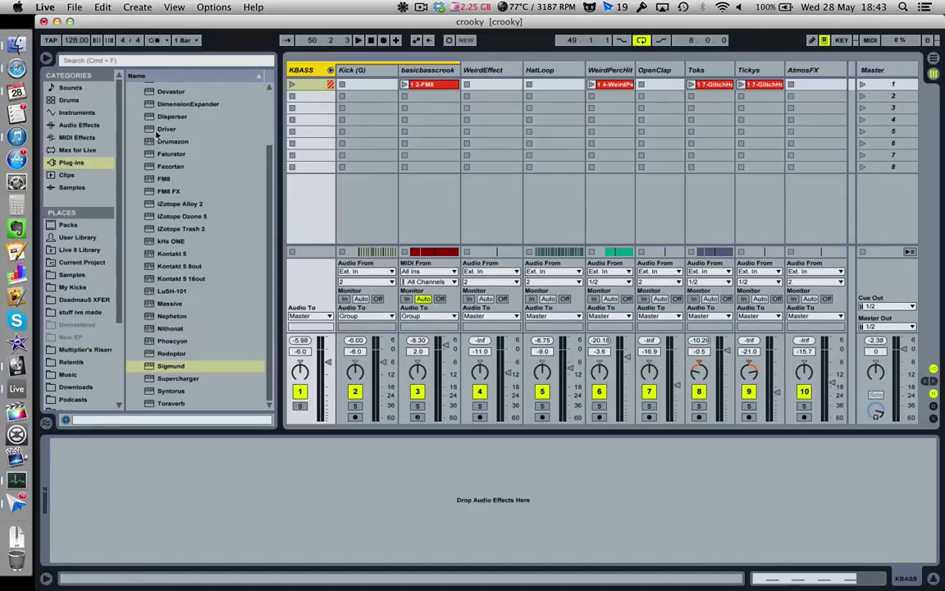
{"action": "double_click", "coordinate": [169, 92]}
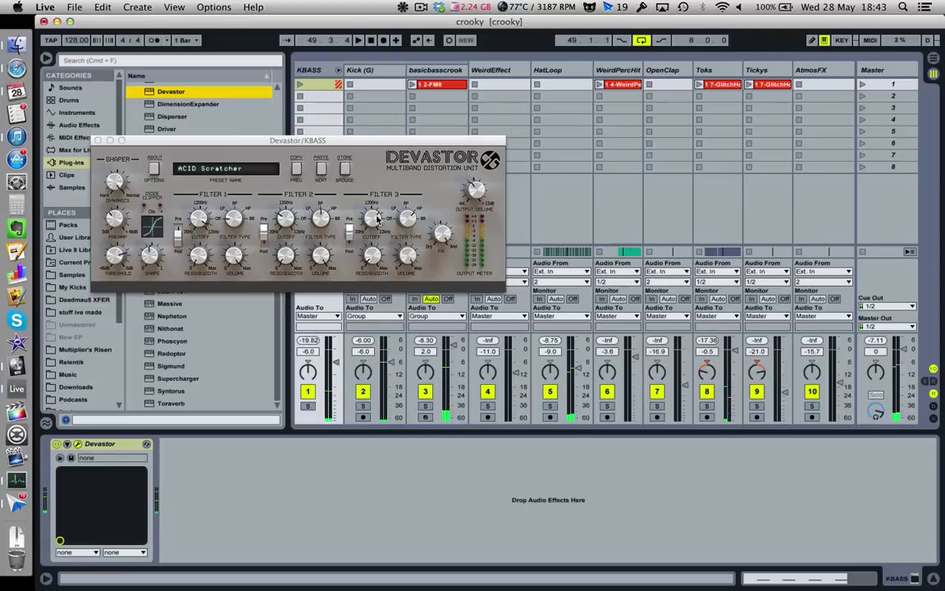
Open Devastor's preset browser and audition _Basses presets: Smooth and smokey bass, Synth Bass one, DNB sub one, DrityFinger bass and MicAmp Ac Bass
{"action": "left_click", "coordinate": [345, 169]}
{"action": "left_click", "coordinate": [146, 330]}
{"action": "left_click", "coordinate": [327, 368]}
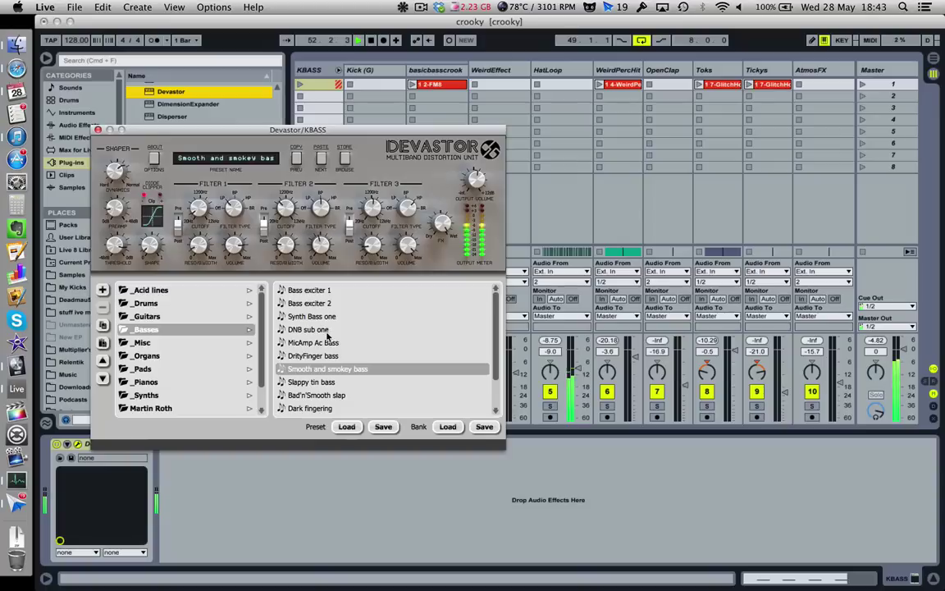
{"action": "left_click", "coordinate": [324, 317]}
{"action": "left_click", "coordinate": [326, 330]}
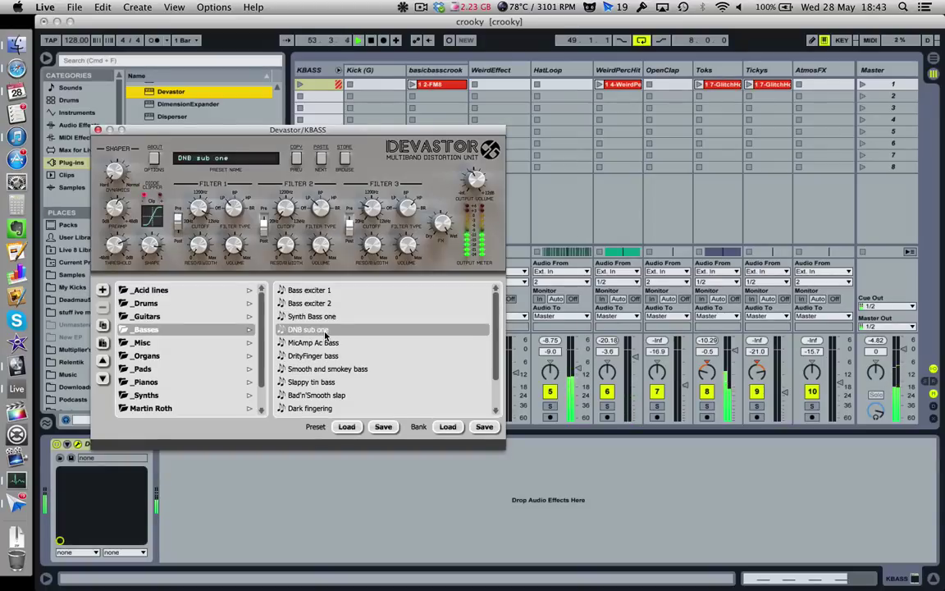
{"action": "left_click", "coordinate": [330, 355]}
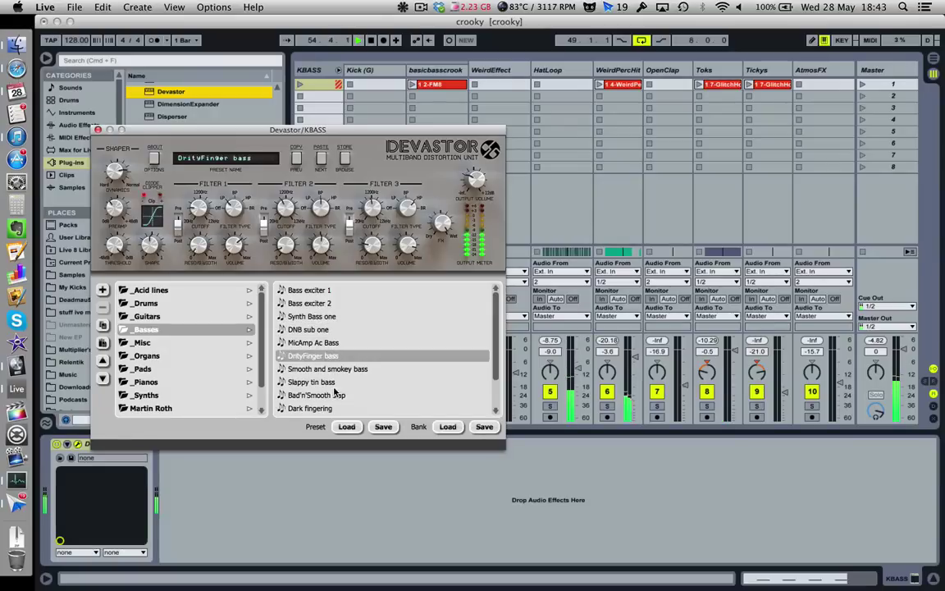
{"action": "left_click", "coordinate": [324, 342]}
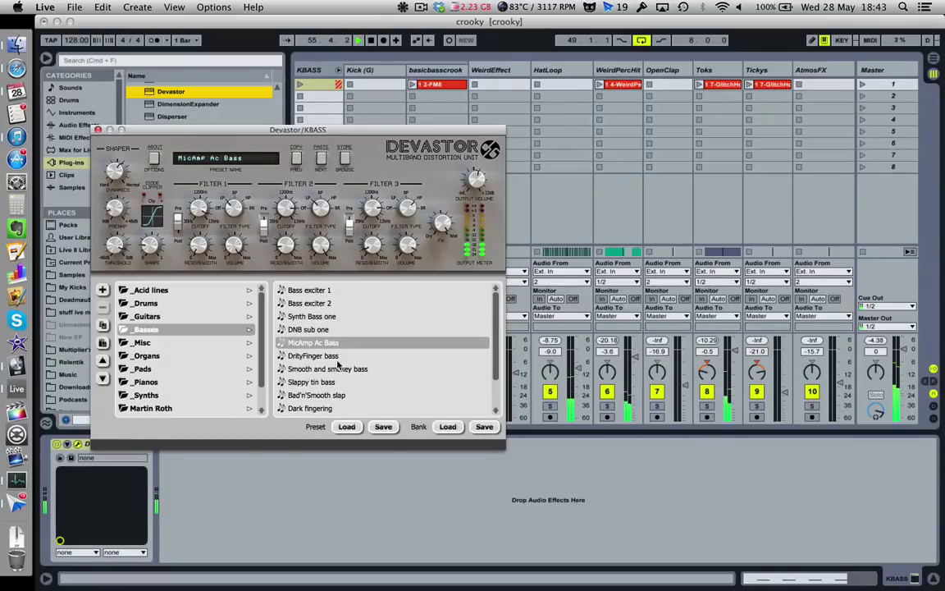
Raise the KBASS group's volume to -3.0 dB, moving the Devastor window clear of the mixer and back
{"action": "left_click_drag", "start_coordinate": [248, 130], "coordinate": [376, 416]}
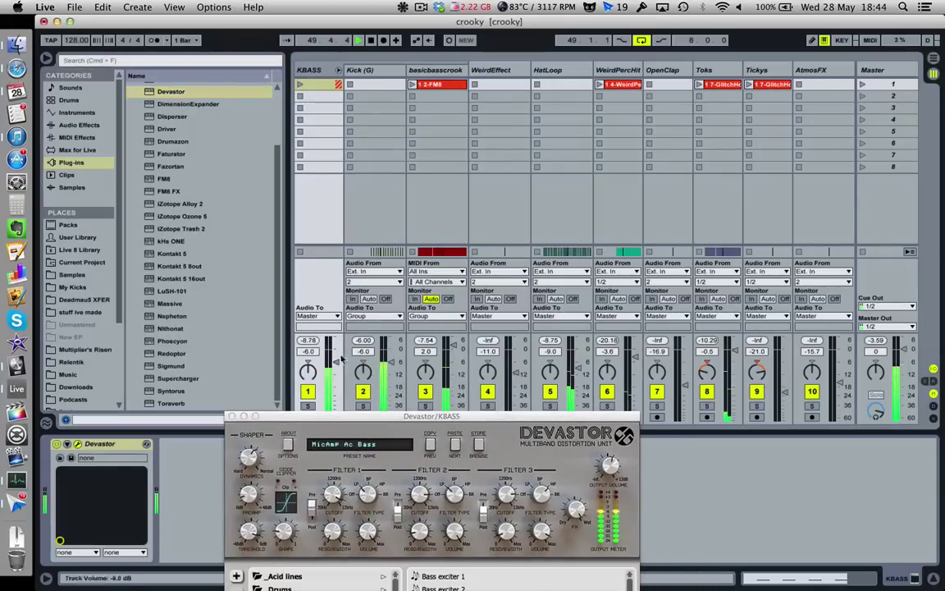
{"action": "left_click_drag", "start_coordinate": [343, 358], "coordinate": [336, 355]}
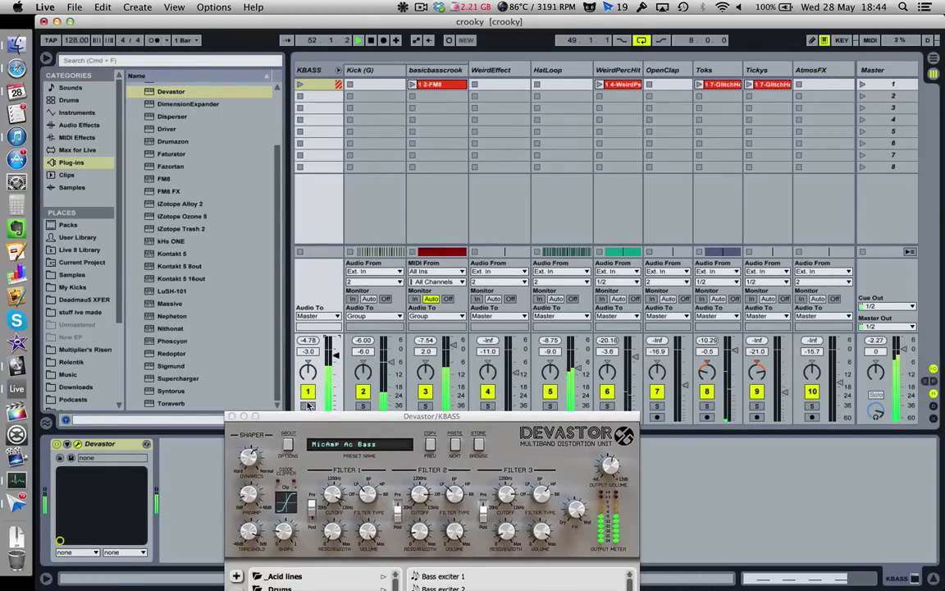
{"action": "left_click_drag", "start_coordinate": [326, 419], "coordinate": [297, 112]}
Audition more _Basses presets in Devastor: Bad'n'Smooth slap, Slappy tin bass, Happy WahWah and Warm and lovely 70s
{"action": "left_click", "coordinate": [410, 375]}
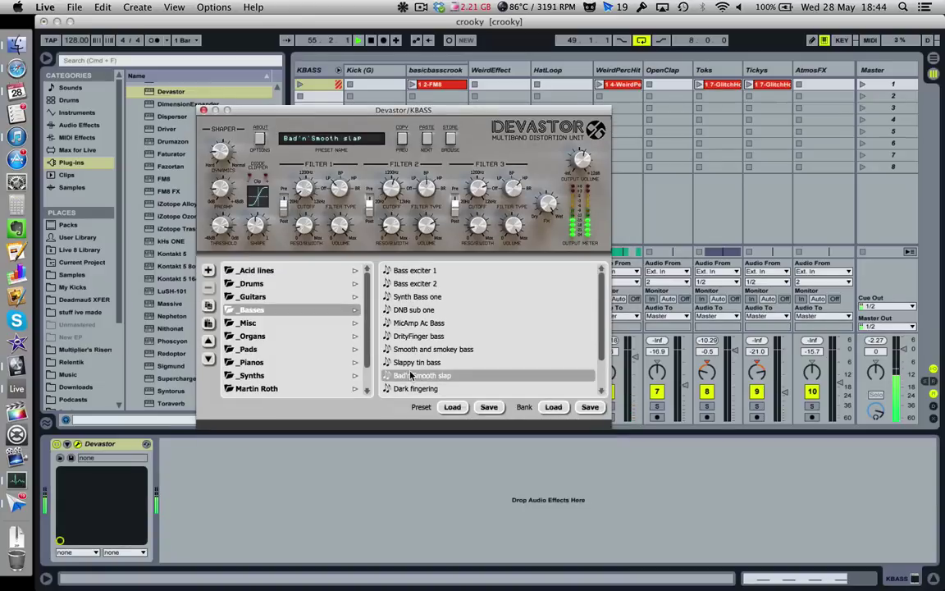
{"action": "left_click_drag", "start_coordinate": [368, 110], "coordinate": [314, 238]}
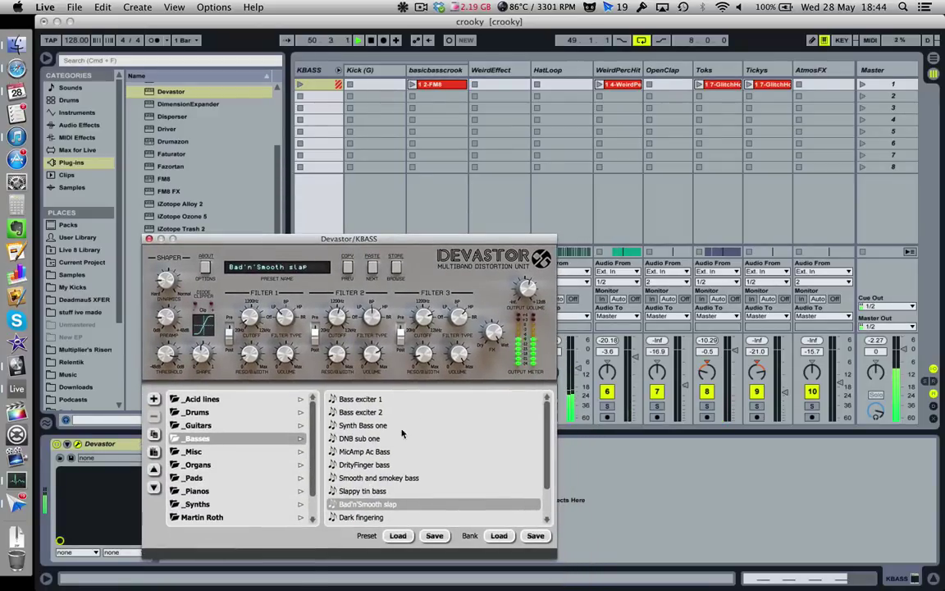
{"action": "left_click", "coordinate": [378, 491]}
{"action": "scroll", "coordinate": [378, 475], "scroll_direction": "down", "scroll_amount": 1}
{"action": "left_click", "coordinate": [379, 505]}
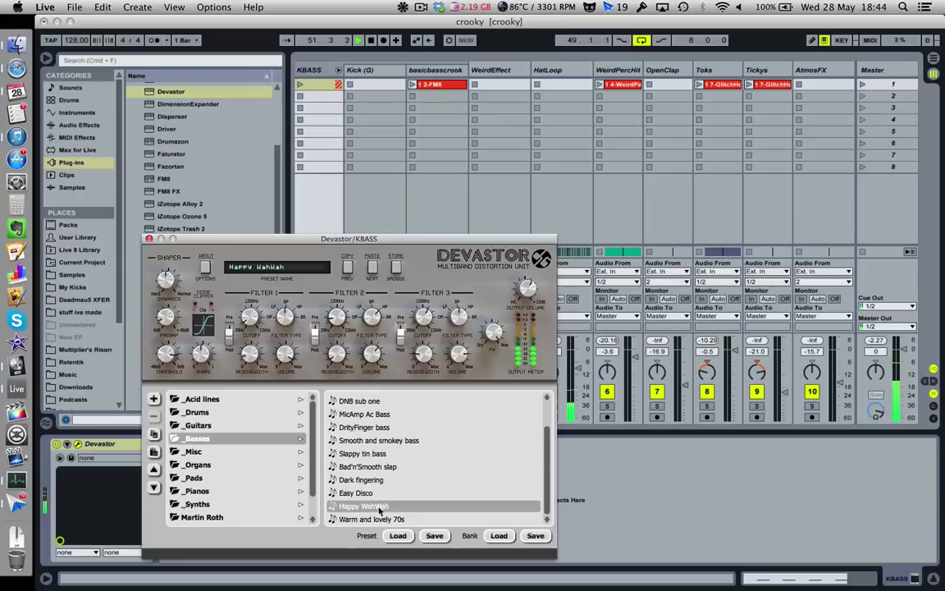
{"action": "key", "text": "Down"}
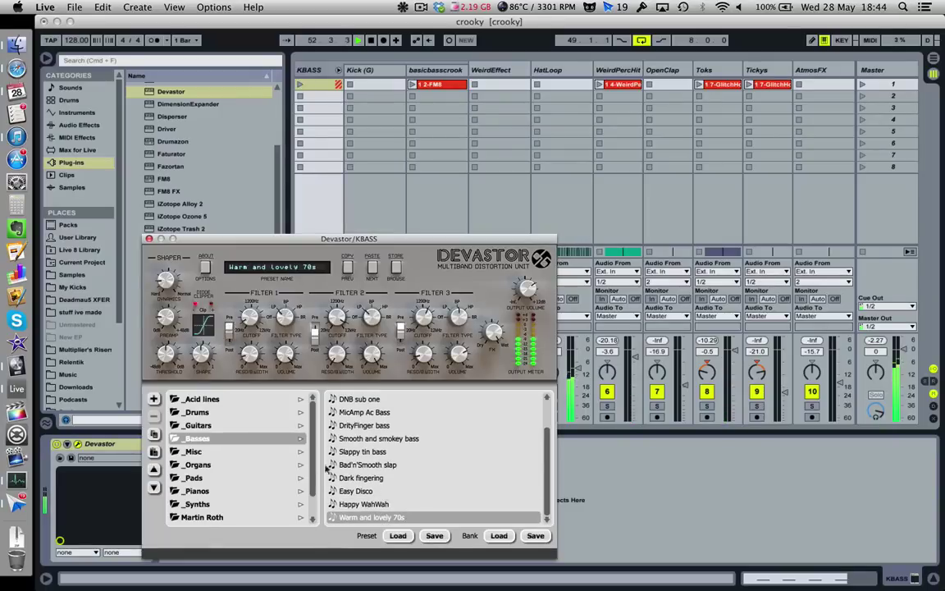
{"action": "key", "text": "Up"}
Audition Devastor's _Misc presets Yummy path, Resonanceless adventure, Warm and cosy and Cold plate on the KBASS group
{"action": "left_click", "coordinate": [302, 452]}
{"action": "left_click", "coordinate": [360, 465]}
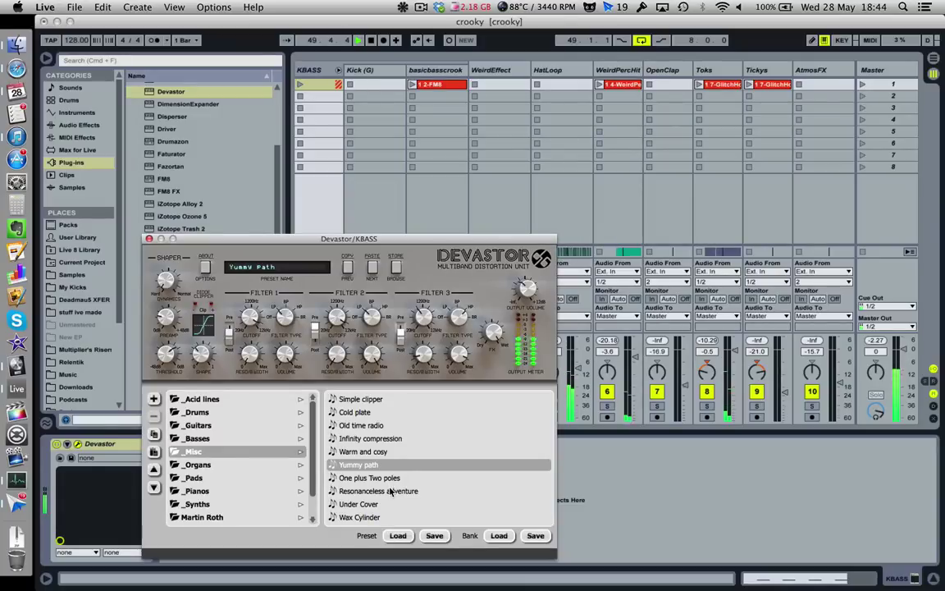
{"action": "left_click", "coordinate": [390, 490]}
{"action": "left_click", "coordinate": [391, 453]}
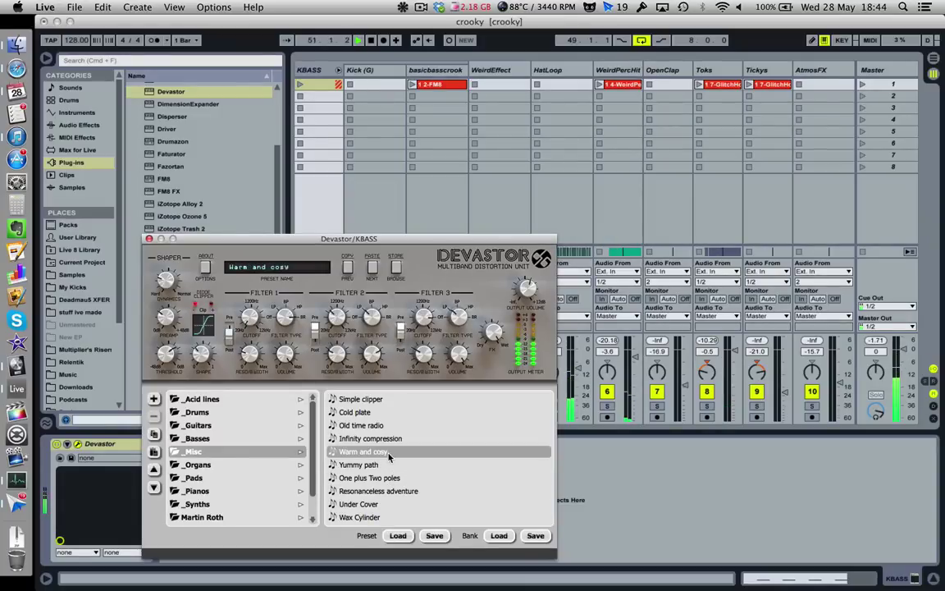
{"action": "left_click", "coordinate": [387, 414]}
Audition Devastor's _Acid lines presets Acid: Popular #1, Acid: Soft plastic and Acid: Gentle accent
{"action": "left_click", "coordinate": [254, 424]}
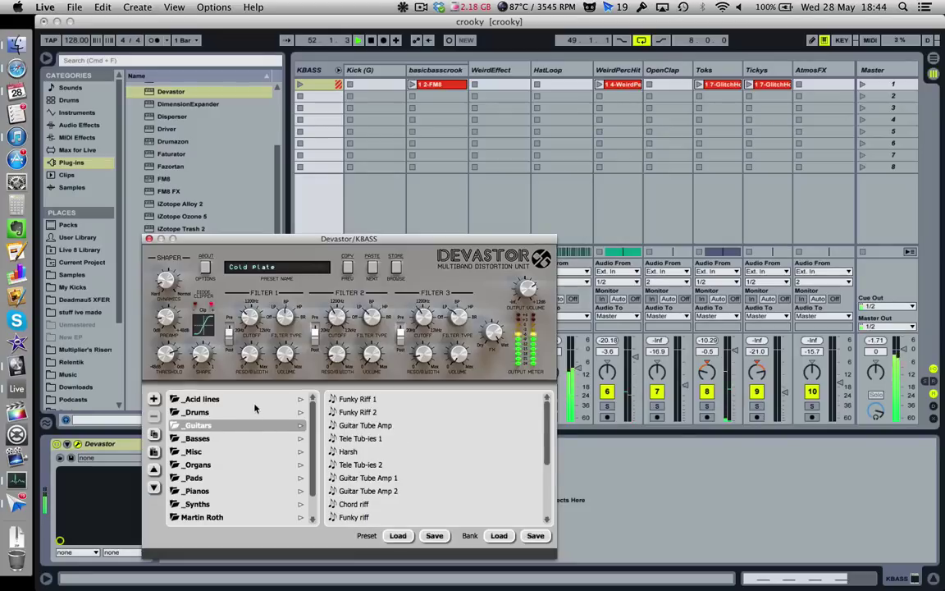
{"action": "left_click", "coordinate": [242, 400]}
{"action": "left_click", "coordinate": [392, 504]}
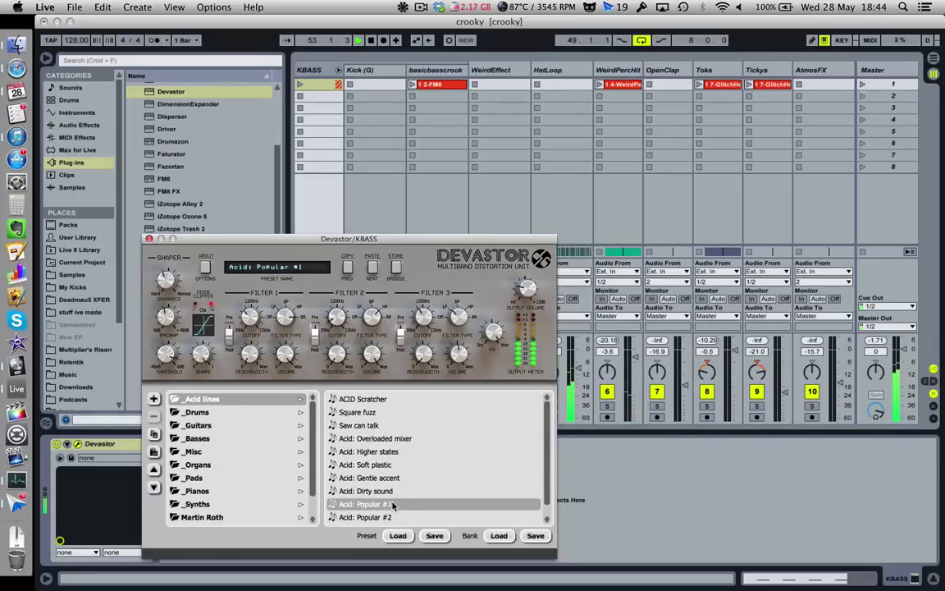
{"action": "left_click", "coordinate": [378, 465]}
{"action": "left_click", "coordinate": [378, 477]}
Audition Devastor's _Drums presets Tom tom dynamics, Mild 909 loop and Base drum eq-ing
{"action": "left_click", "coordinate": [264, 424]}
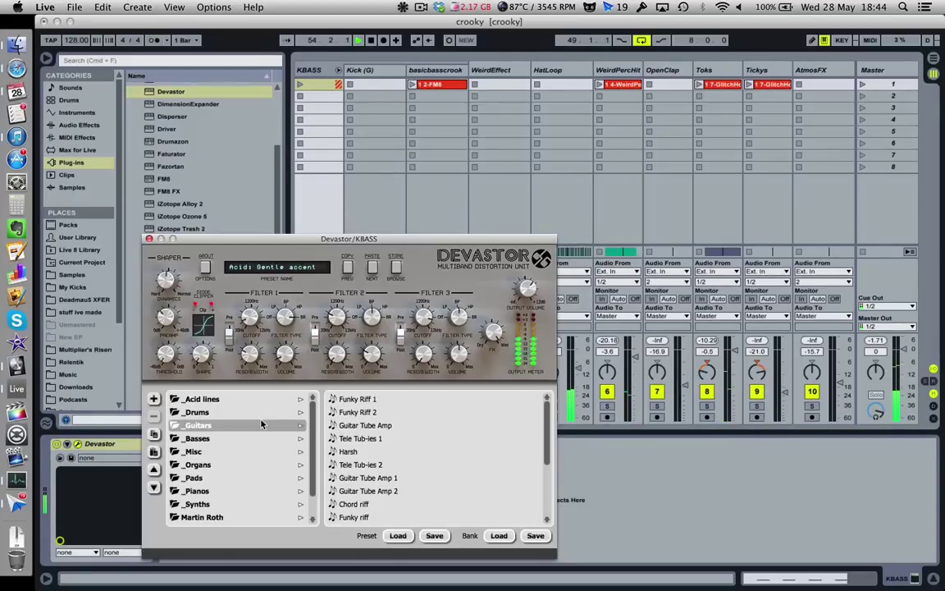
{"action": "left_click", "coordinate": [273, 412]}
{"action": "left_click", "coordinate": [368, 439]}
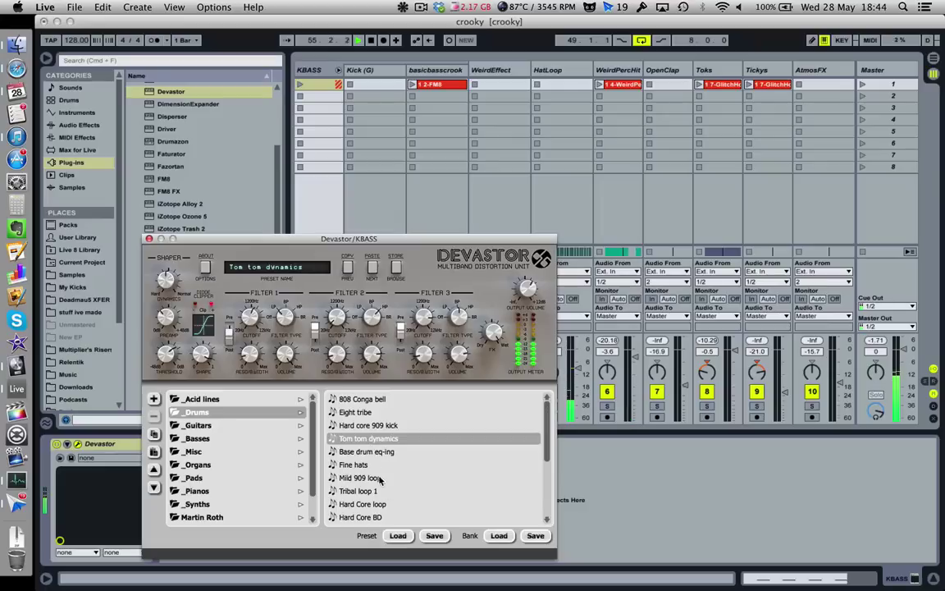
{"action": "left_click", "coordinate": [379, 479]}
{"action": "left_click", "coordinate": [384, 451]}
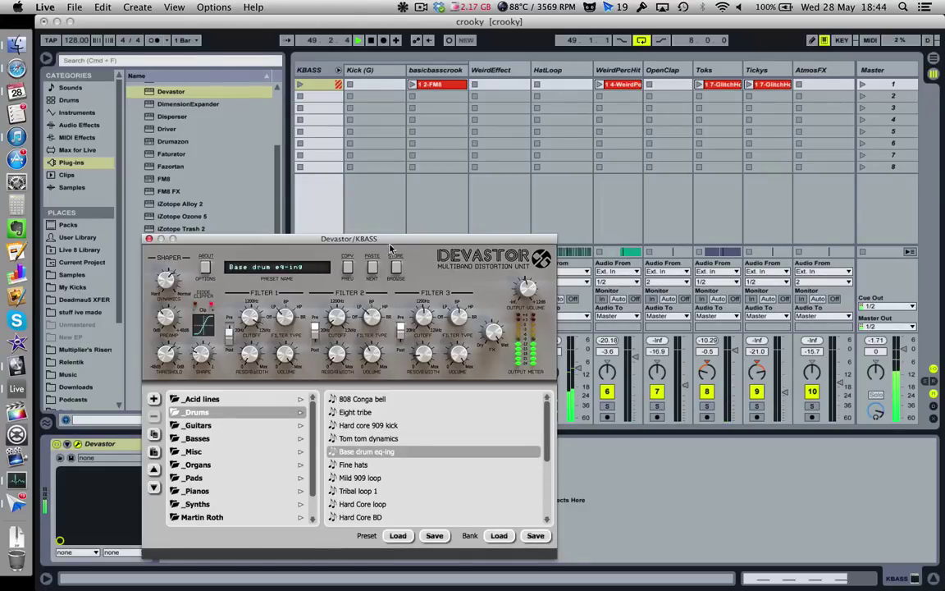
Move the Devastor window off the group's mixer channel, briefly solo KBASS, and set its volume to -2.7 dB
{"action": "left_click_drag", "start_coordinate": [391, 238], "coordinate": [790, 223]}
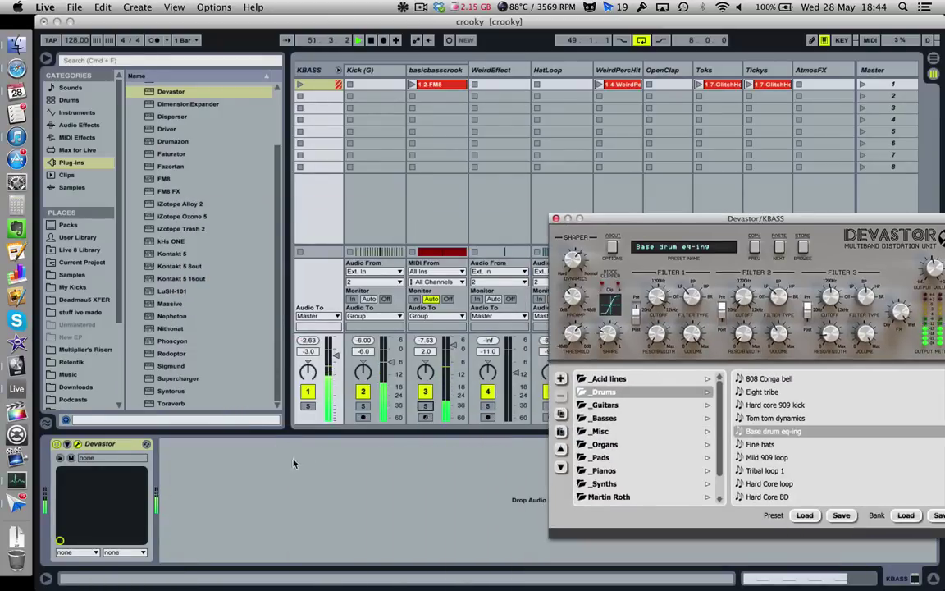
{"action": "left_click", "coordinate": [308, 406]}
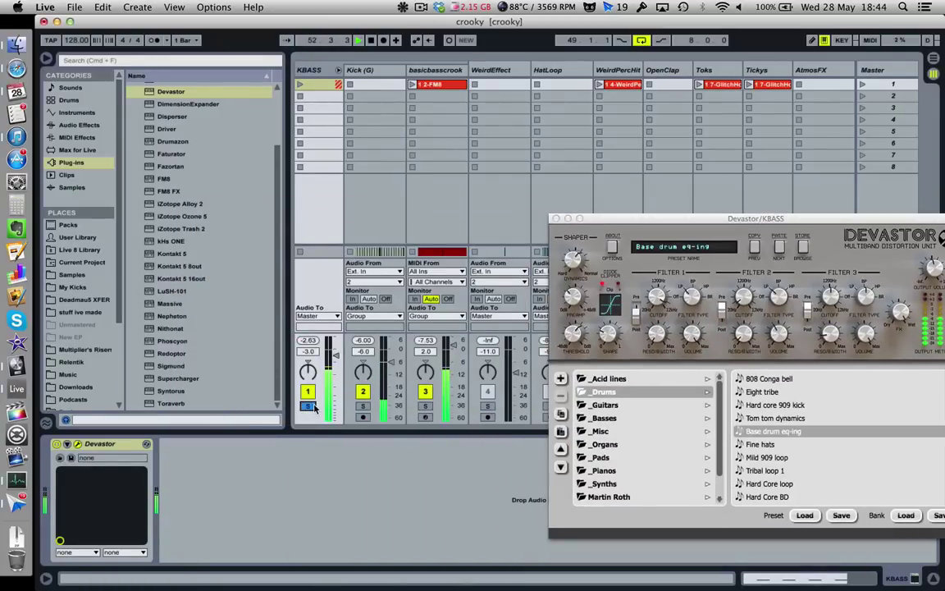
{"action": "left_click", "coordinate": [313, 406]}
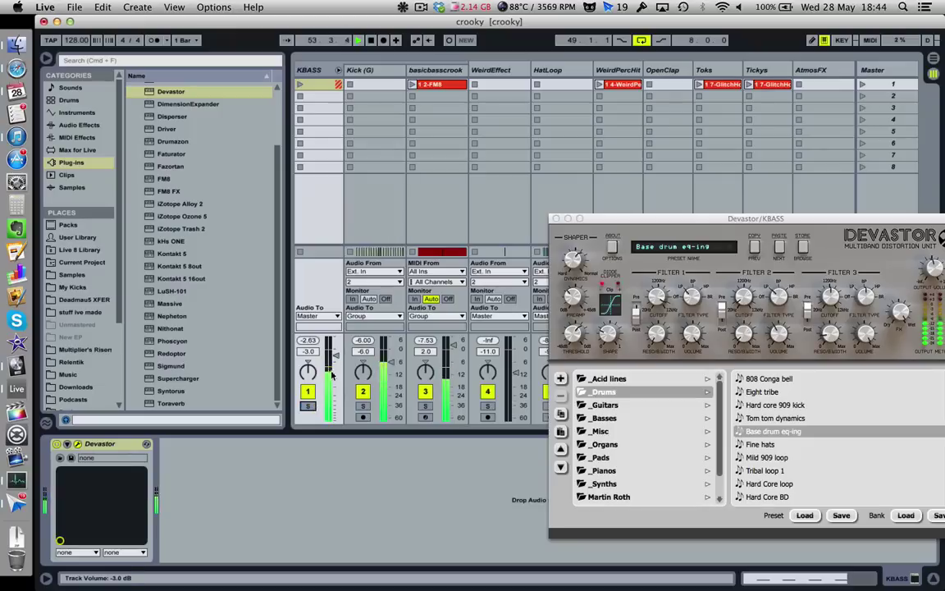
{"action": "left_click_drag", "start_coordinate": [336, 355], "coordinate": [337, 353]}
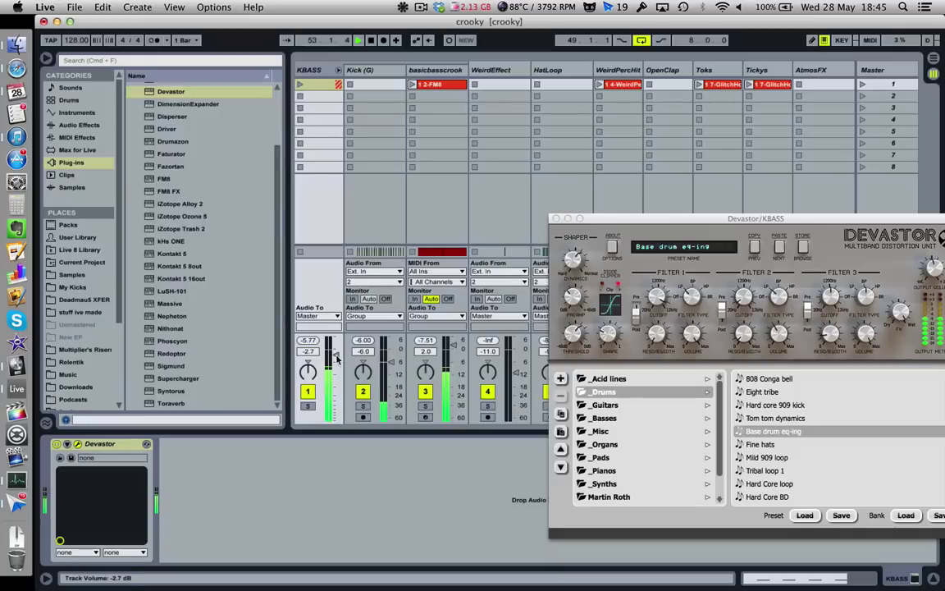
Compare the _Drums presets Fine hats, Hard core 909 kick, Eight tribe, 808 Conga bell, Base drum eq-ing and Tribal loop 1
{"action": "left_click", "coordinate": [808, 444]}
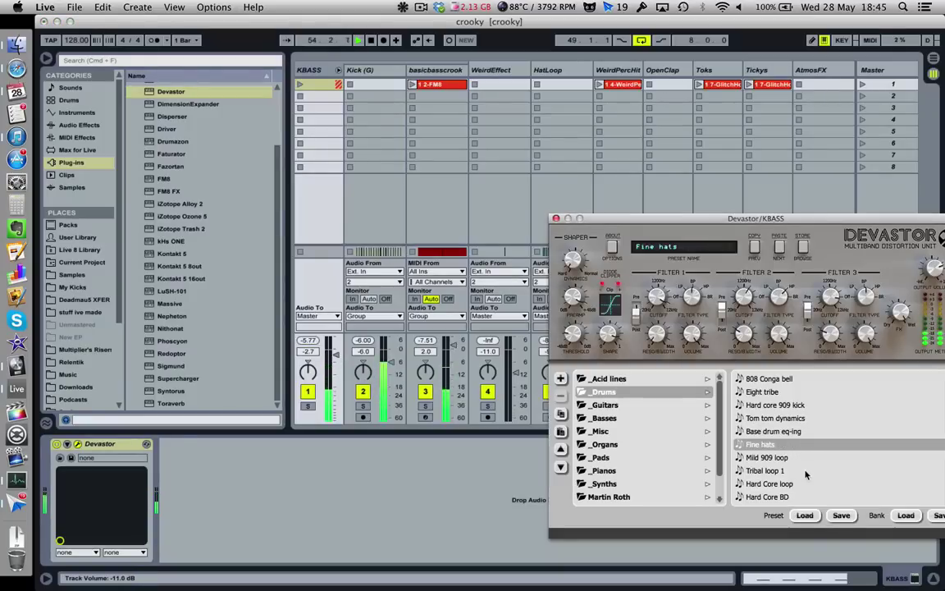
{"action": "left_click", "coordinate": [789, 405]}
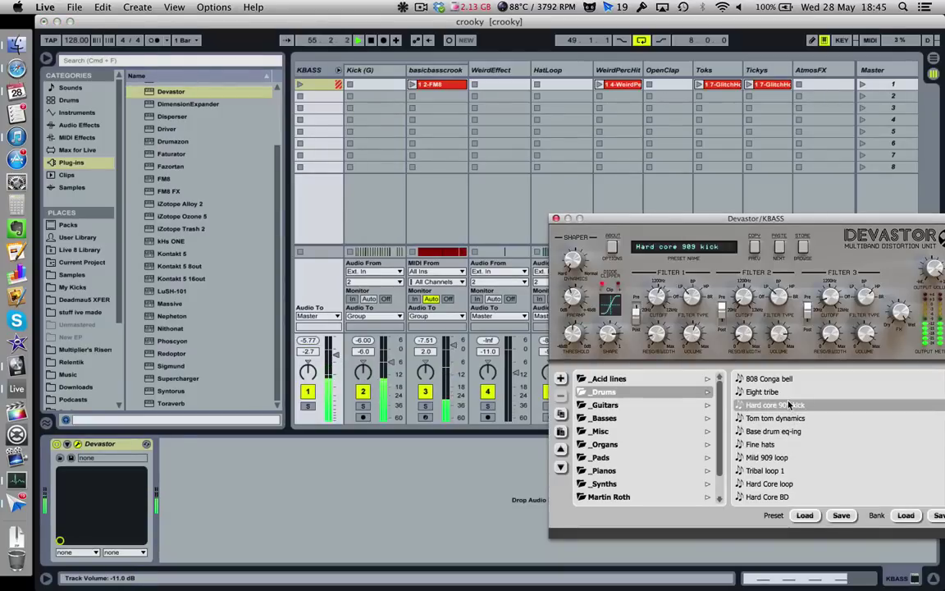
{"action": "left_click", "coordinate": [775, 391]}
{"action": "left_click", "coordinate": [771, 379]}
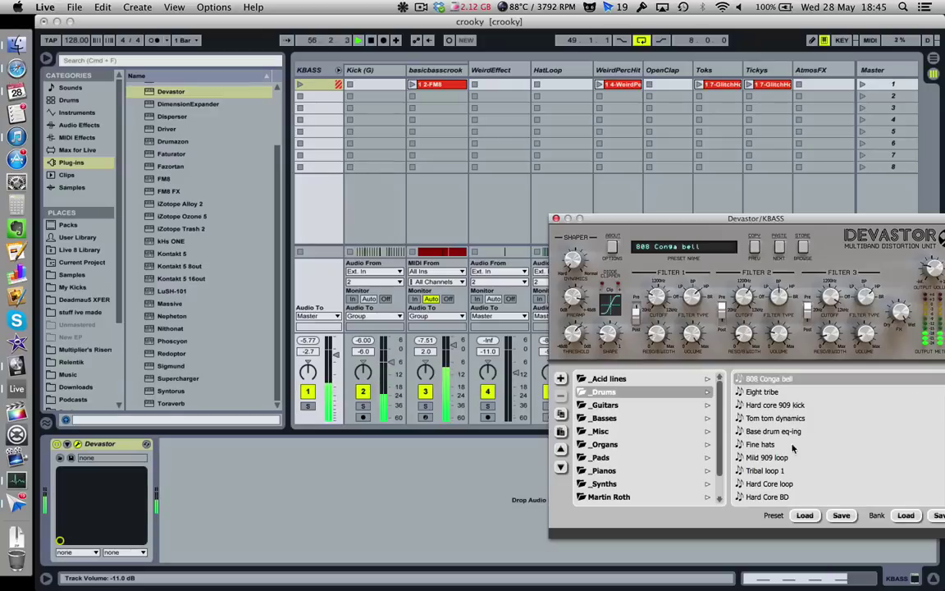
{"action": "left_click", "coordinate": [793, 445]}
{"action": "left_click", "coordinate": [788, 431]}
{"action": "left_click", "coordinate": [798, 471]}
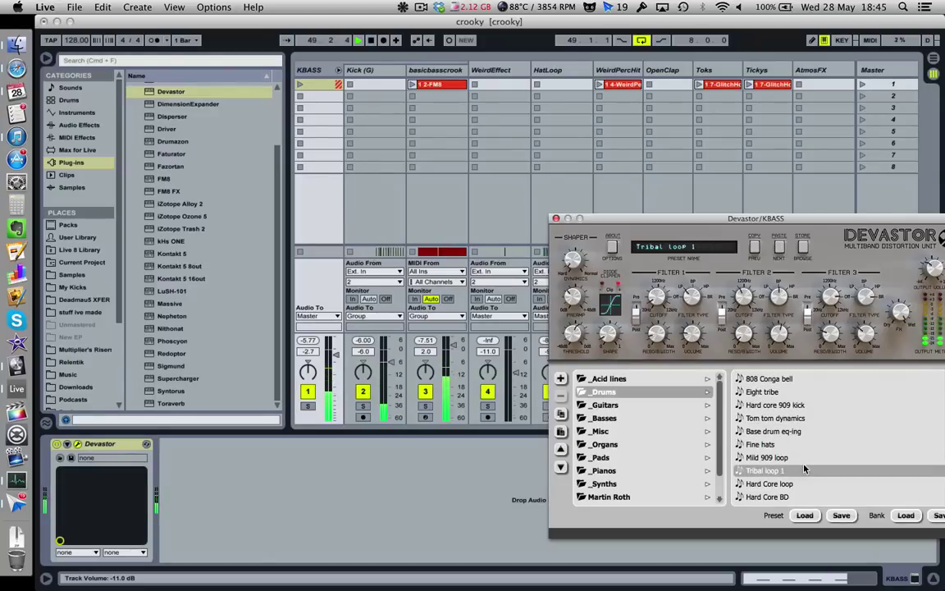
Audition further _Drums presets down the list: Hard Core loop, Hard Core BD, LoFi Funky Drumz pro and Conga Harsh
{"action": "left_click", "coordinate": [811, 484]}
{"action": "left_click", "coordinate": [811, 496]}
{"action": "scroll", "coordinate": [808, 492], "scroll_direction": "down", "scroll_amount": 3}
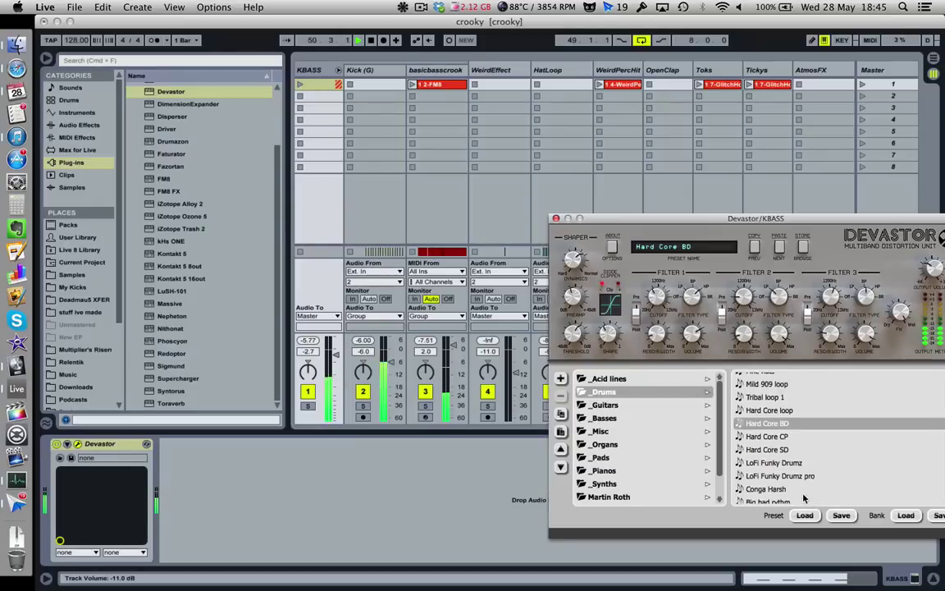
{"action": "left_click", "coordinate": [803, 496]}
{"action": "left_click", "coordinate": [787, 470]}
{"action": "left_click", "coordinate": [799, 484]}
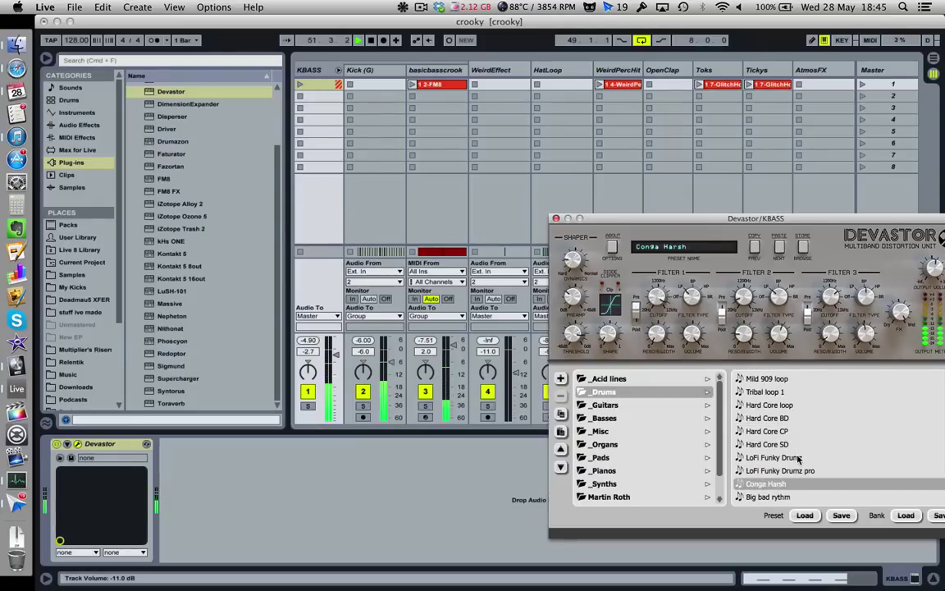
Audition LoFi Funky Drumz, LoFi Funky Drumz pro, Hard Core SD, Hard Core CP, Hard Core loop and Big bad rythm, ending on Conga Harsh
{"action": "left_click", "coordinate": [797, 458]}
{"action": "left_click", "coordinate": [800, 472]}
{"action": "left_click", "coordinate": [783, 444]}
{"action": "left_click", "coordinate": [781, 431]}
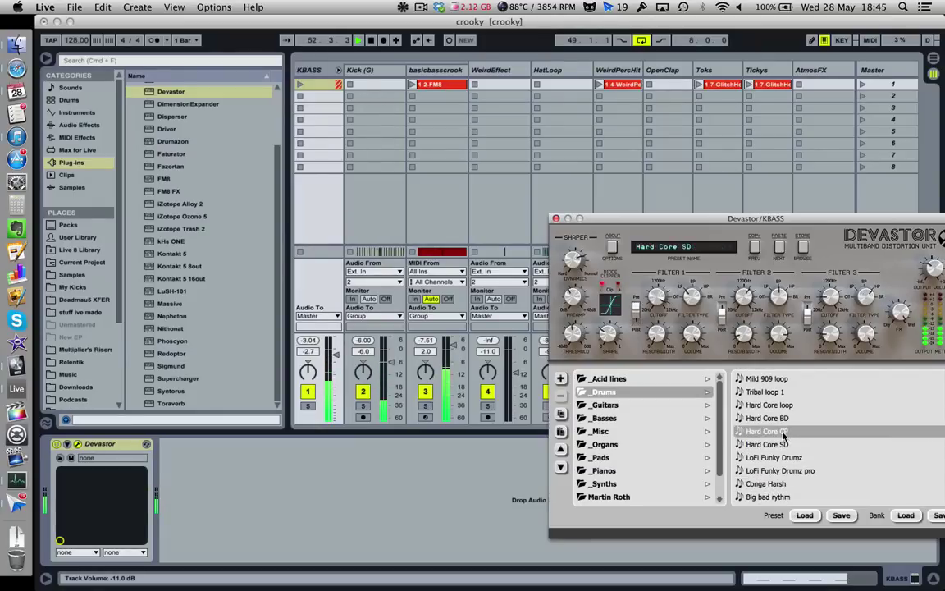
{"action": "left_click", "coordinate": [778, 404]}
{"action": "scroll", "coordinate": [779, 403], "scroll_direction": "down", "scroll_amount": 2}
{"action": "left_click", "coordinate": [790, 458]}
{"action": "left_click", "coordinate": [790, 445]}
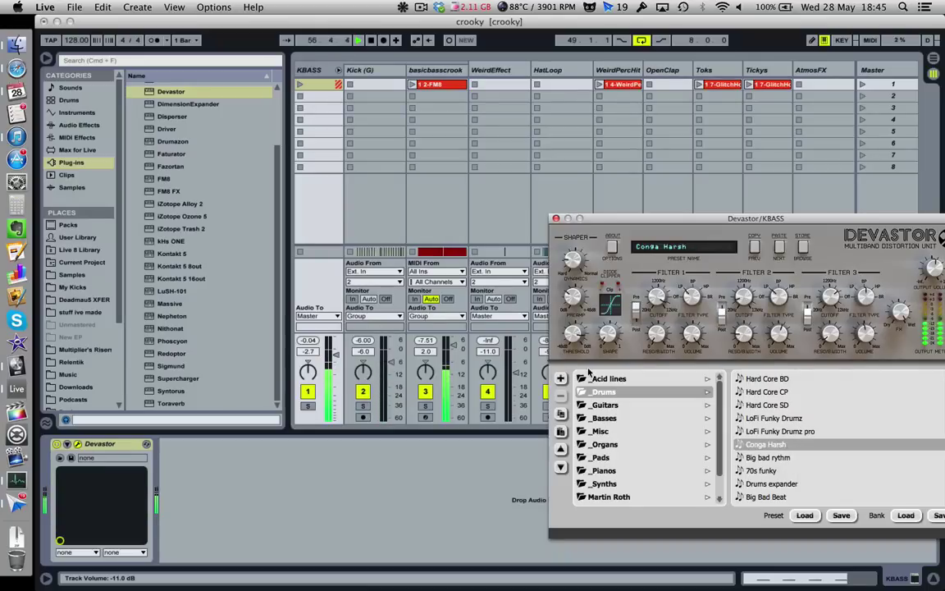
Audition Devastor's _Organs presets B3 Combo speaker and B3 Blops, finishing on B3 Combo speaker
{"action": "left_click", "coordinate": [605, 444]}
{"action": "left_click", "coordinate": [774, 391]}
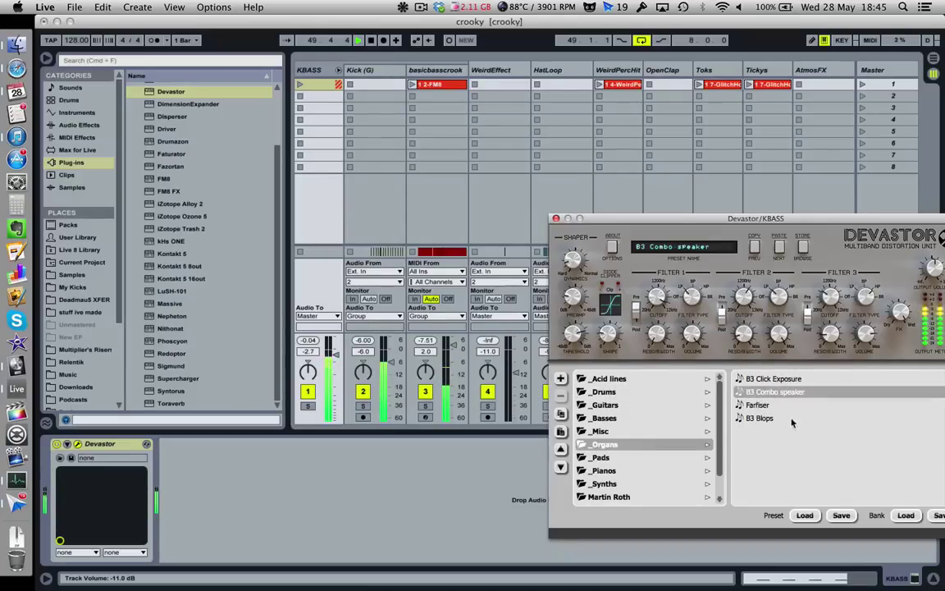
{"action": "left_click", "coordinate": [778, 418]}
{"action": "left_click", "coordinate": [773, 392]}
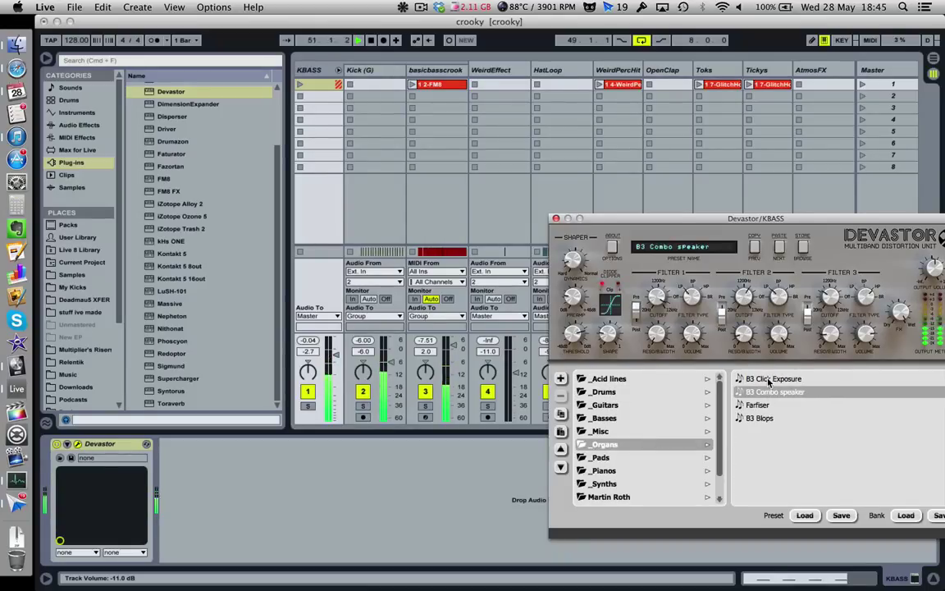
Set the KBASS group's volume to -3.0 dB and reposition the Devastor window over the mixer
{"action": "left_click", "coordinate": [334, 355]}
{"action": "left_click_drag", "start_coordinate": [336, 354], "coordinate": [336, 356]}
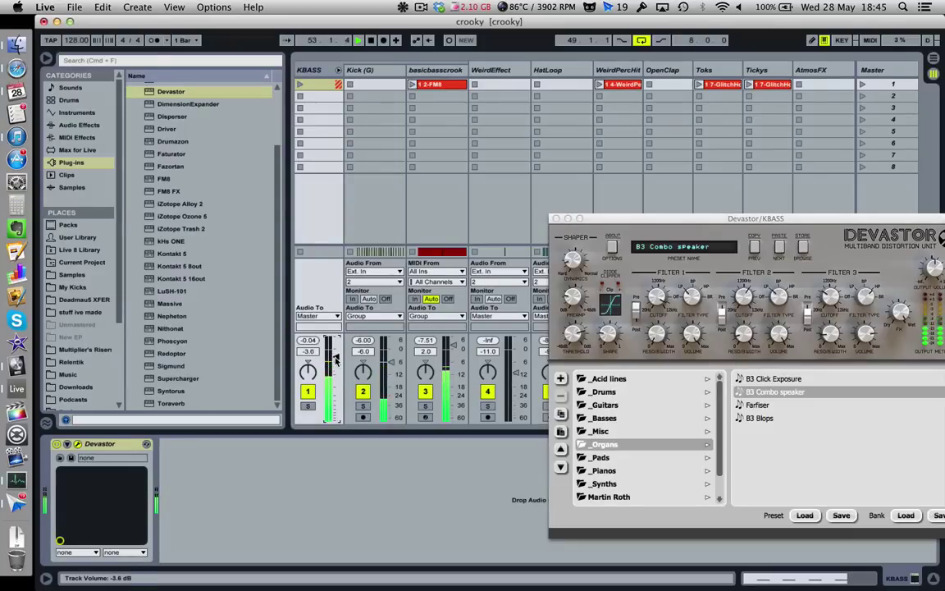
{"action": "left_click_drag", "start_coordinate": [654, 219], "coordinate": [405, 213]}
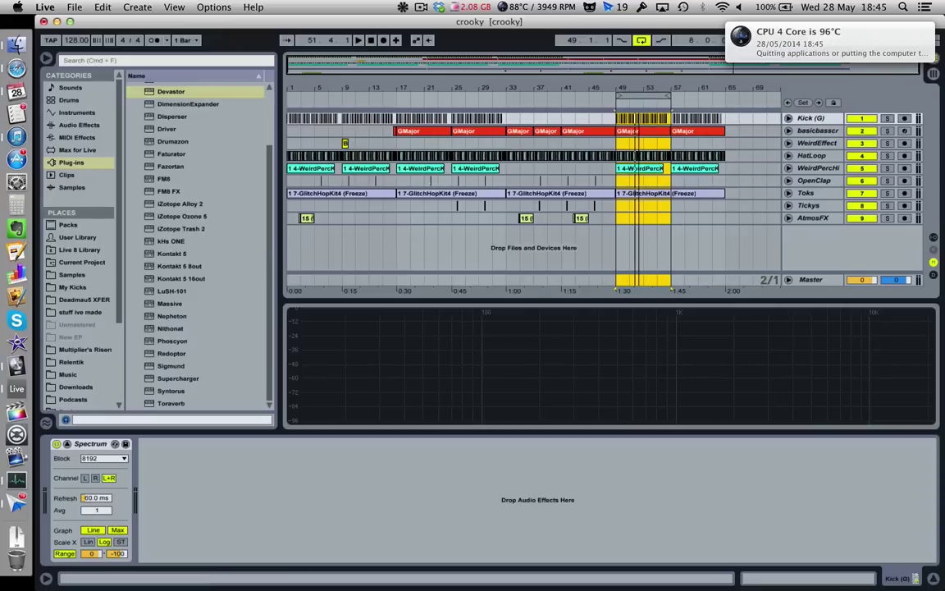
Select the WeirdEffect track at bar 49 in the arrangement
{"action": "left_click_drag", "start_coordinate": [648, 87], "coordinate": [607, 86]}
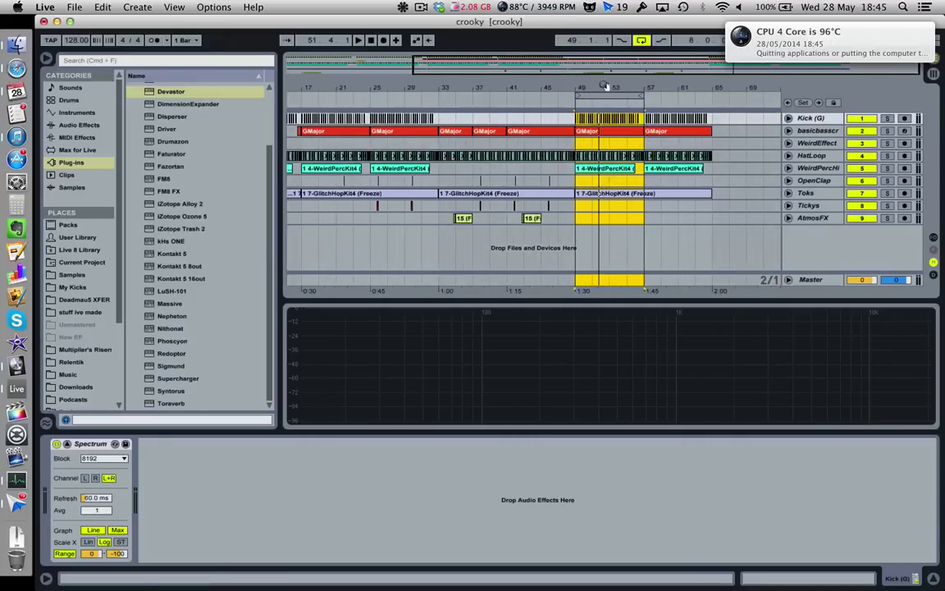
{"action": "left_click", "coordinate": [584, 144]}
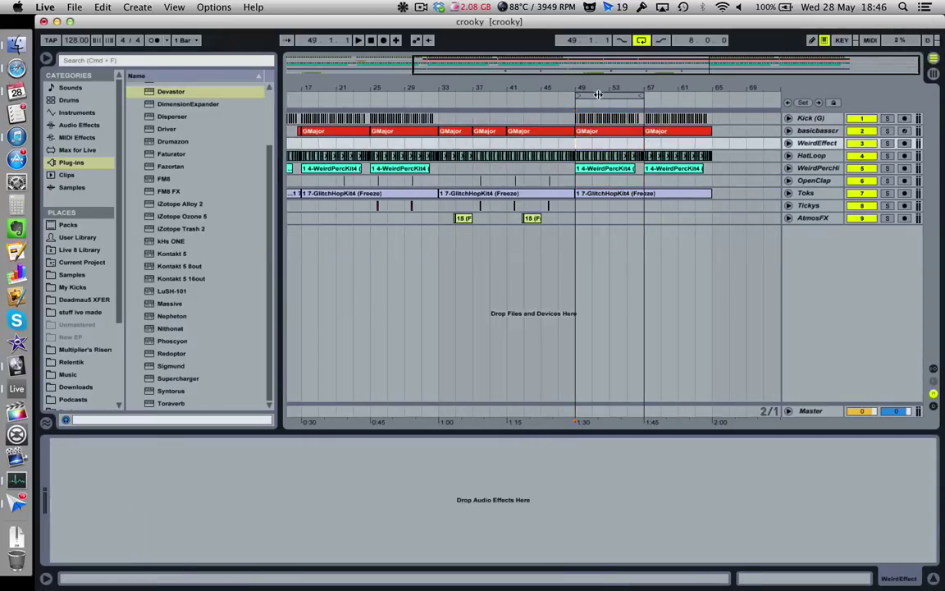
Set the insert marker at bar 1, play the arrangement briefly from bar 49 and switch off the arrangement loop
{"action": "left_click_drag", "start_coordinate": [584, 87], "coordinate": [587, 86]}
{"action": "key", "text": "space"}
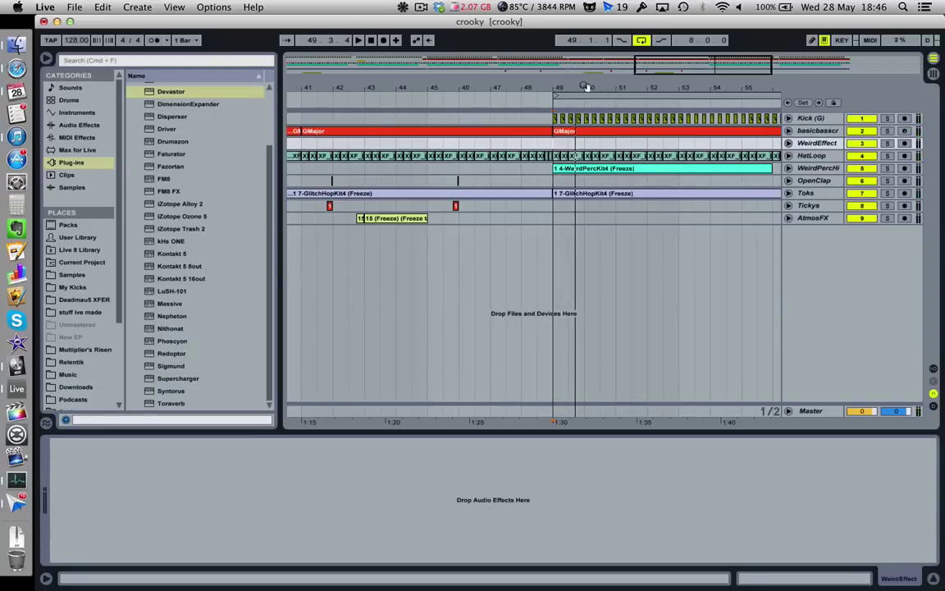
{"action": "left_click_drag", "start_coordinate": [586, 86], "coordinate": [625, 86]}
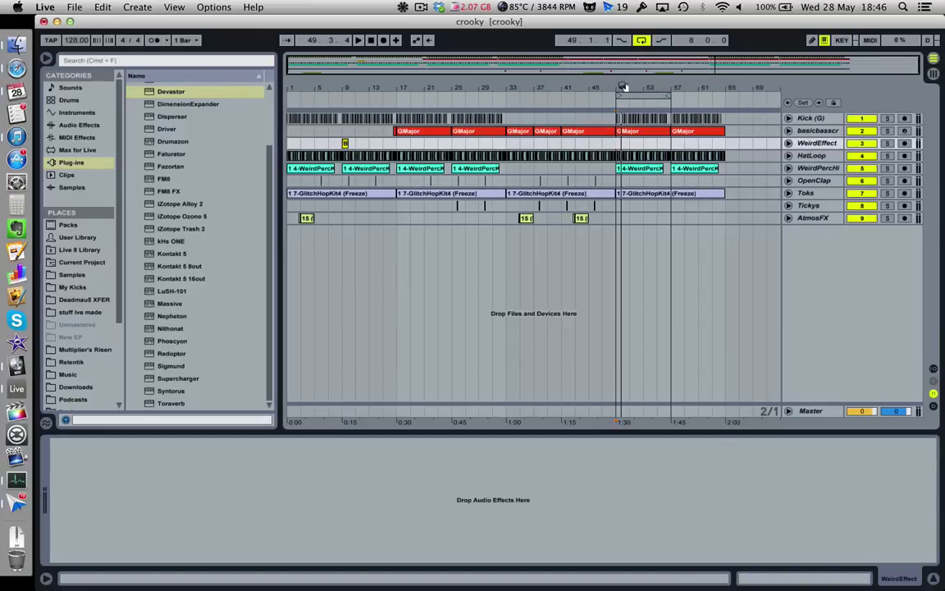
{"action": "mouse_move", "coordinate": [624, 87]}
{"action": "left_mouse_down"}
{"action": "mouse_move", "coordinate": [625, 120]}
{"action": "mouse_move", "coordinate": [627, 88]}
{"action": "left_mouse_up"}
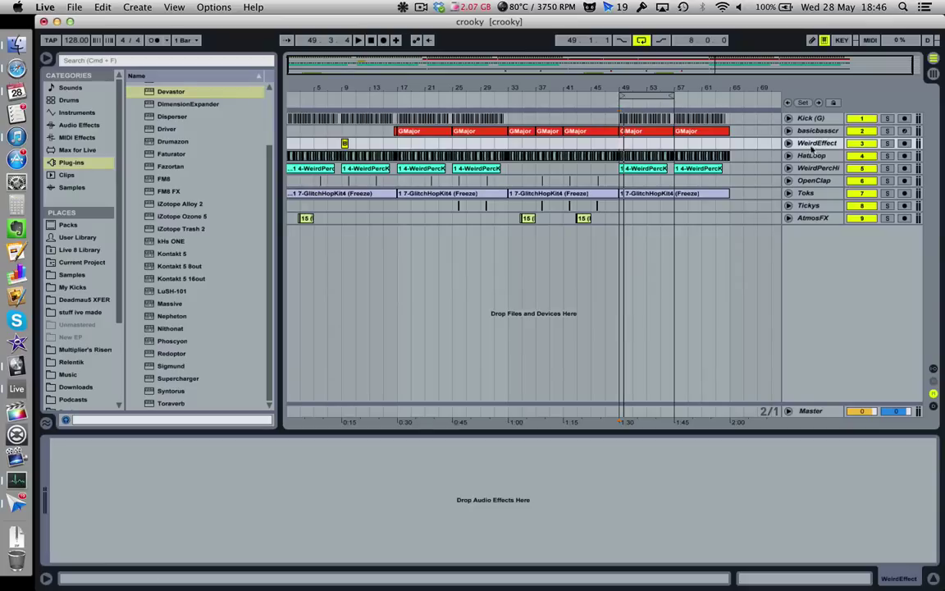
{"action": "scroll", "coordinate": [299, 187], "scroll_direction": "left", "scroll_amount": 1}
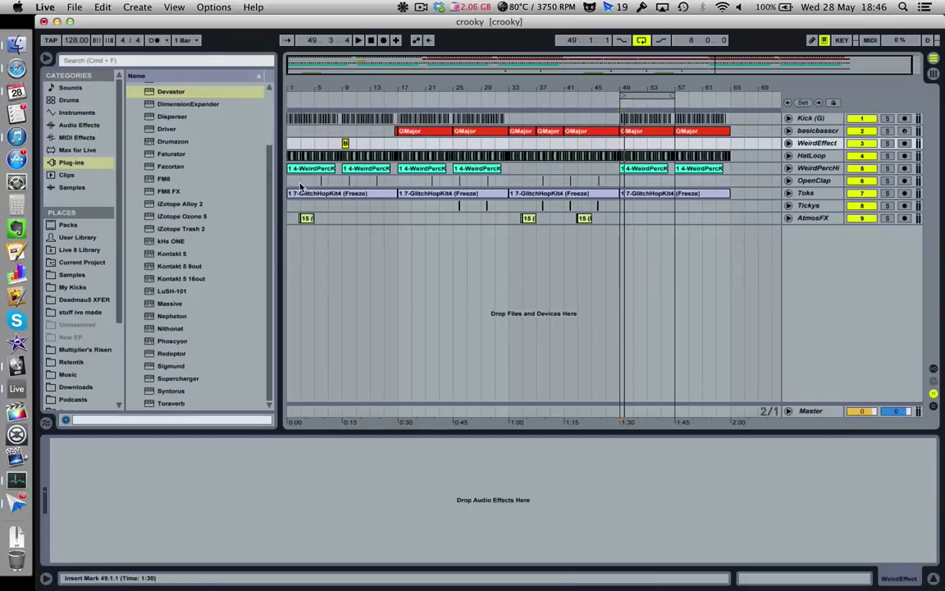
{"action": "left_click", "coordinate": [288, 182]}
{"action": "key", "text": "space"}
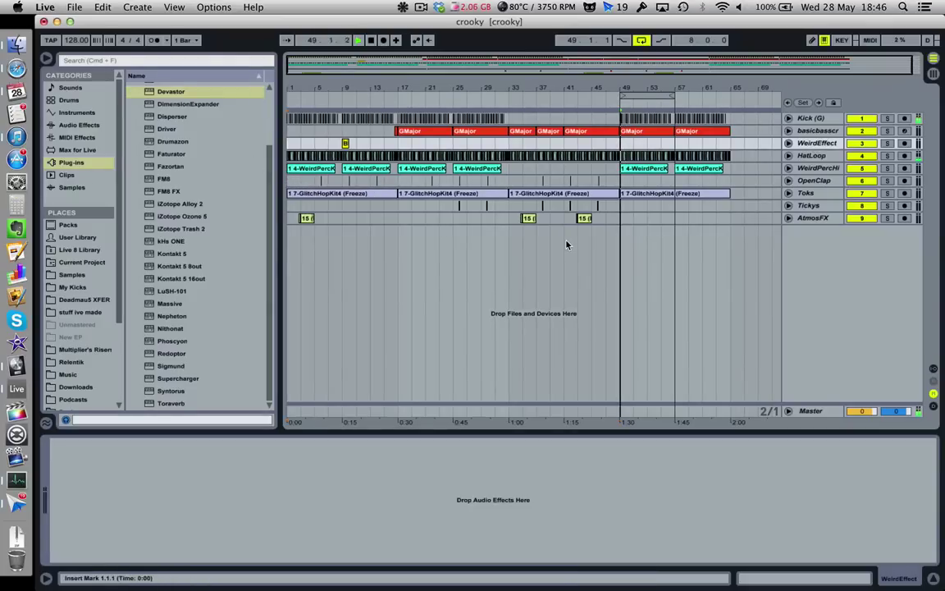
{"action": "left_click", "coordinate": [641, 40]}
{"action": "key", "text": "space"}
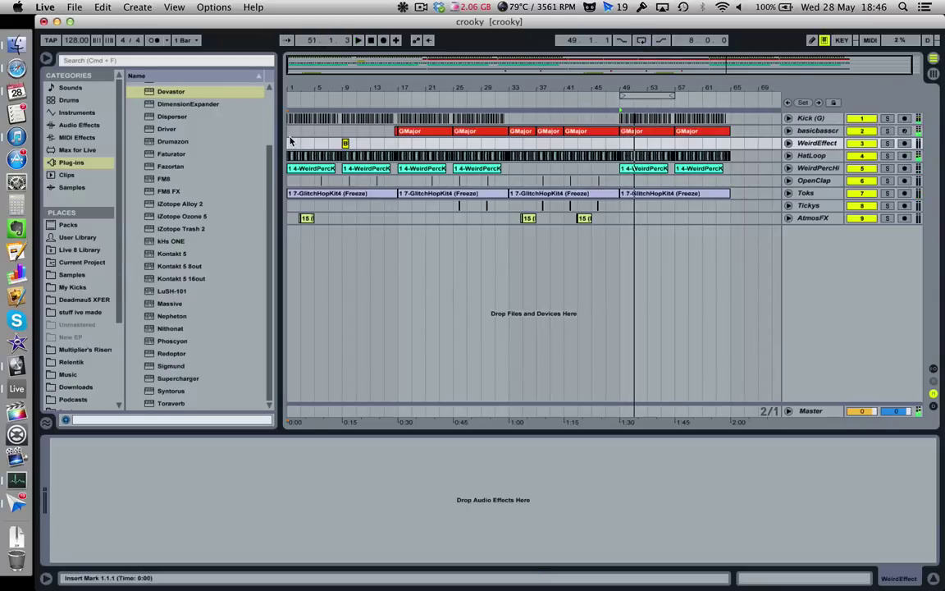
Select the HatLoop track to show its devices and save the crooky Live set
{"action": "left_click", "coordinate": [819, 155]}
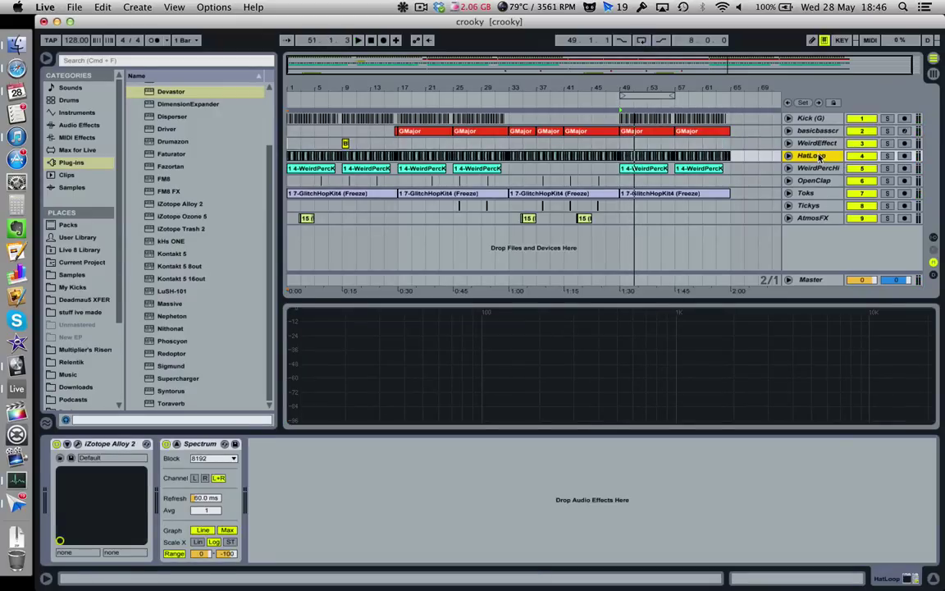
{"action": "left_click", "coordinate": [74, 7]}
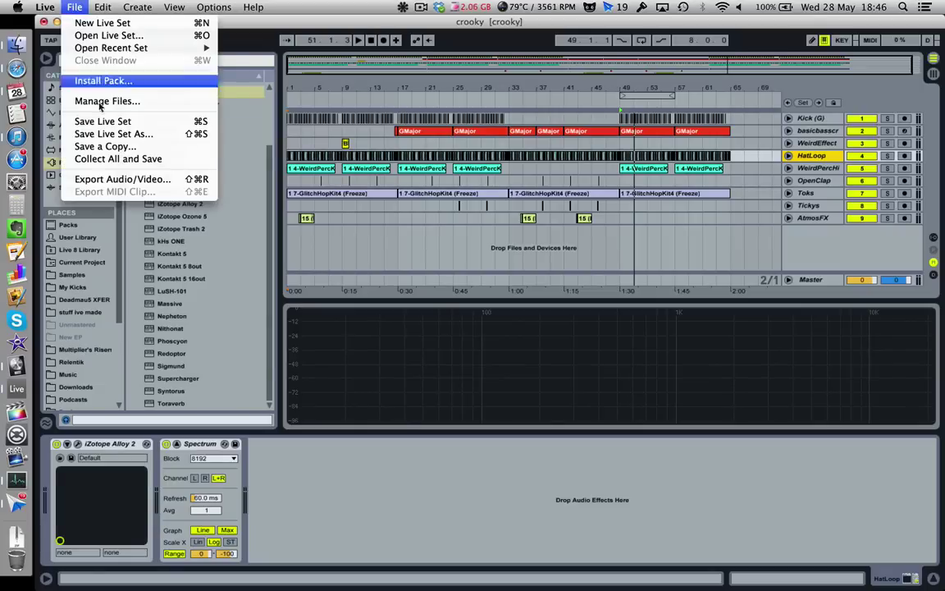
{"action": "left_click", "coordinate": [95, 121]}
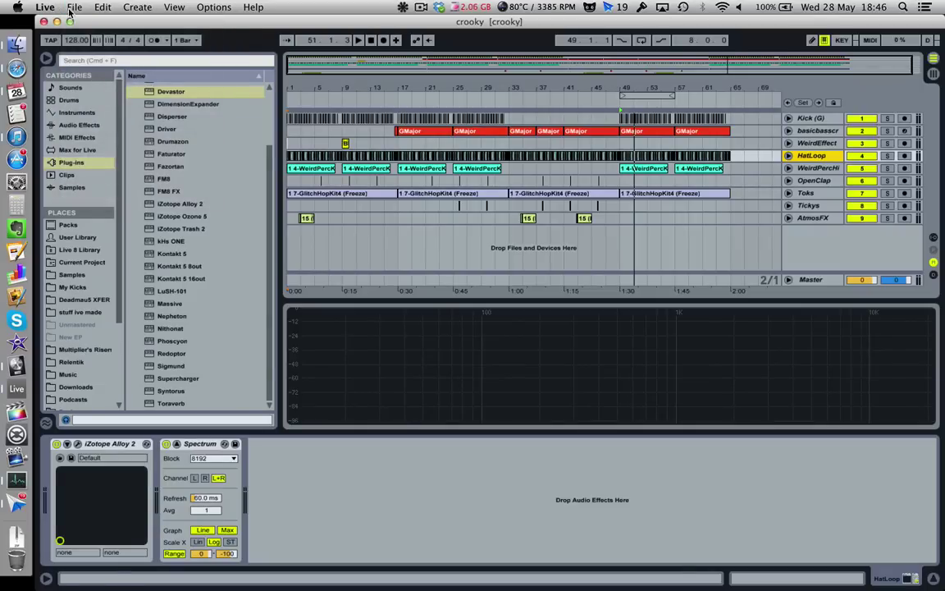
Open the recent set EDM MIDI v5.als and hide the clip detail view to show the full scene list
{"action": "left_click", "coordinate": [72, 7]}
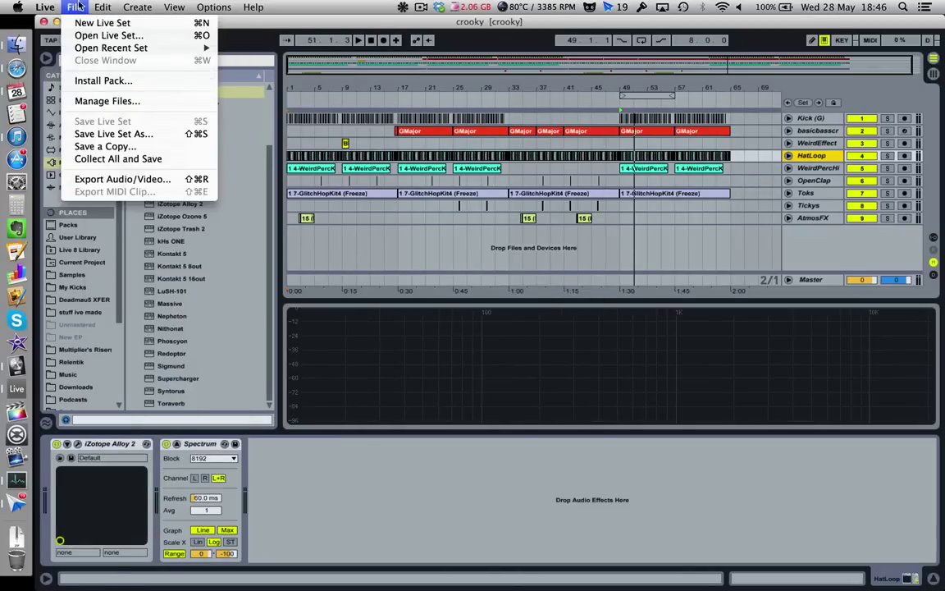
{"action": "mouse_move", "coordinate": [114, 49]}
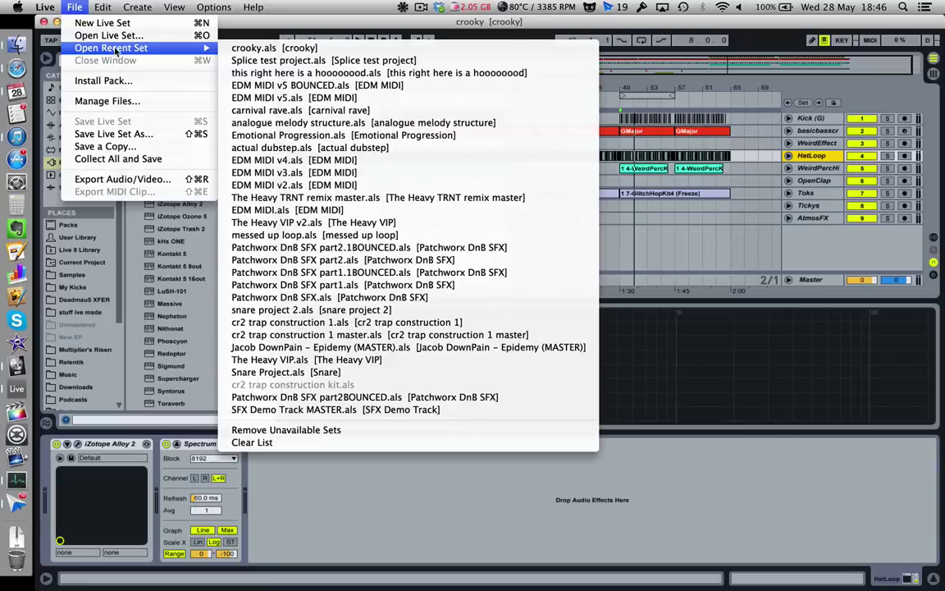
{"action": "left_click", "coordinate": [263, 100]}
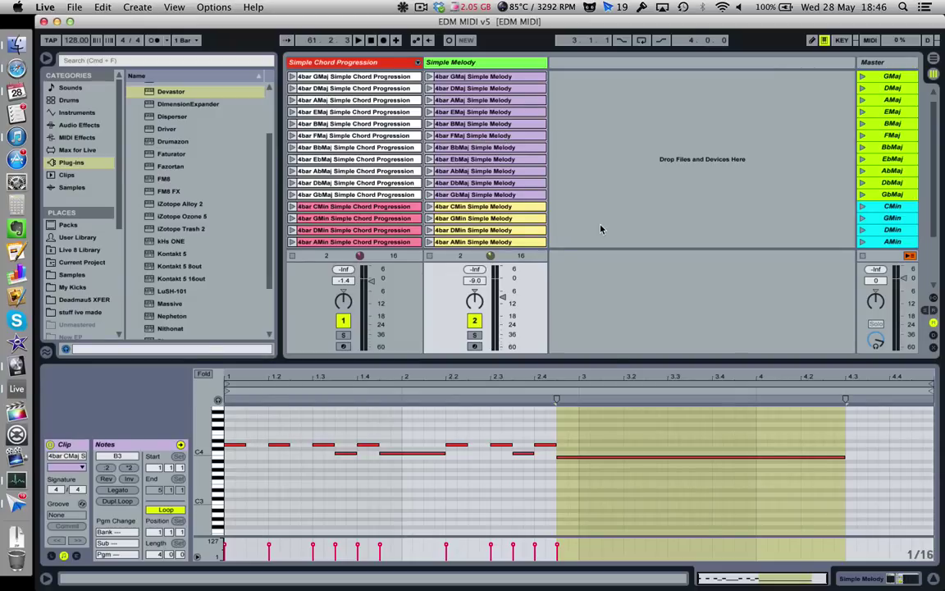
{"action": "key", "text": "super+alt+l"}
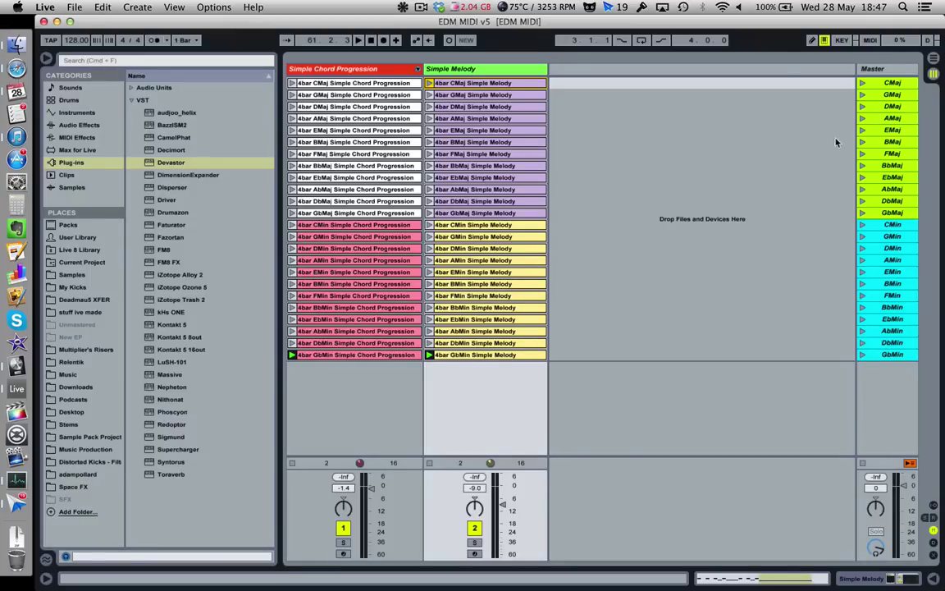
Audition the major-key scenes CMaj, EbMaj and AbMaj with their simple chord progressions and melodies
{"action": "left_click", "coordinate": [862, 84]}
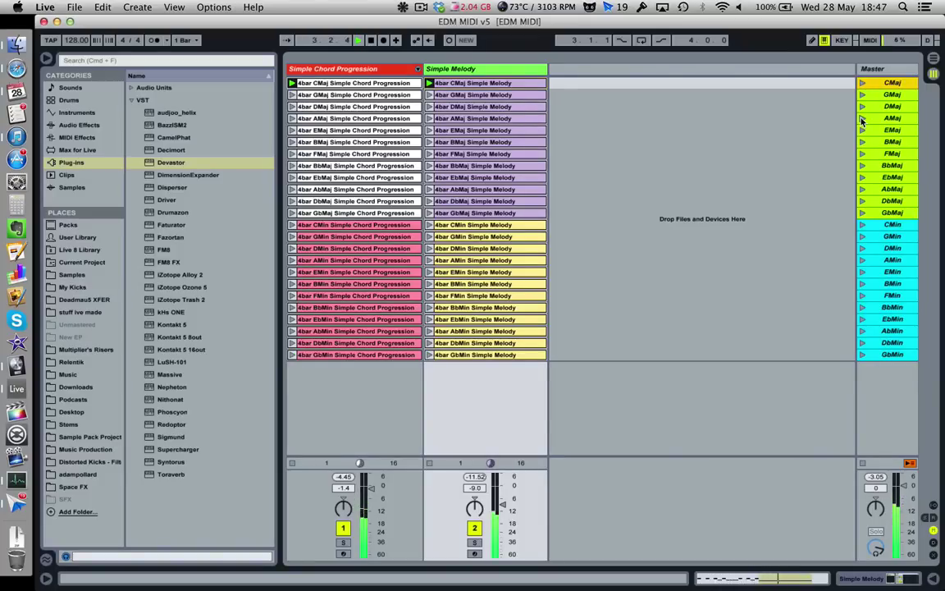
{"action": "left_click", "coordinate": [863, 177]}
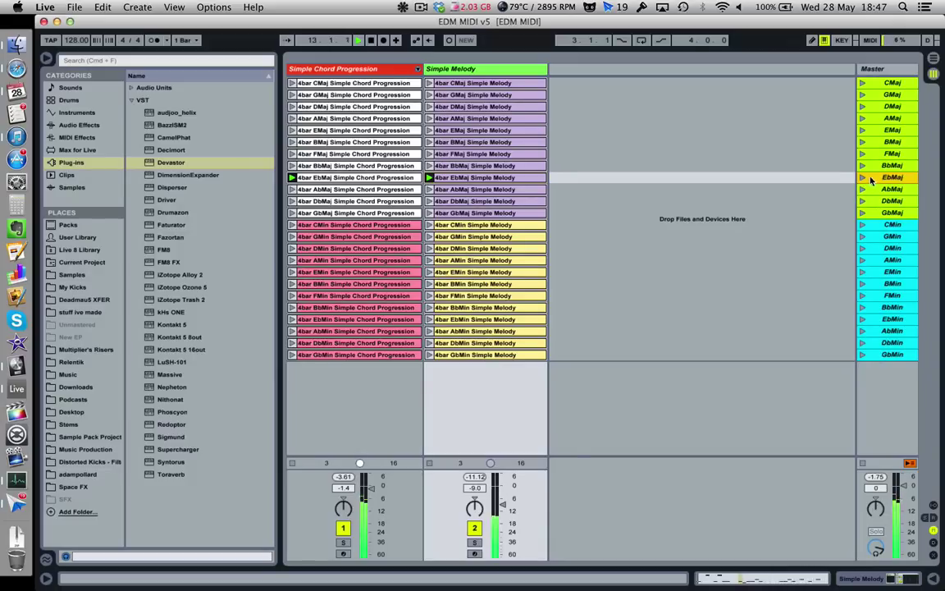
{"action": "left_click", "coordinate": [863, 189]}
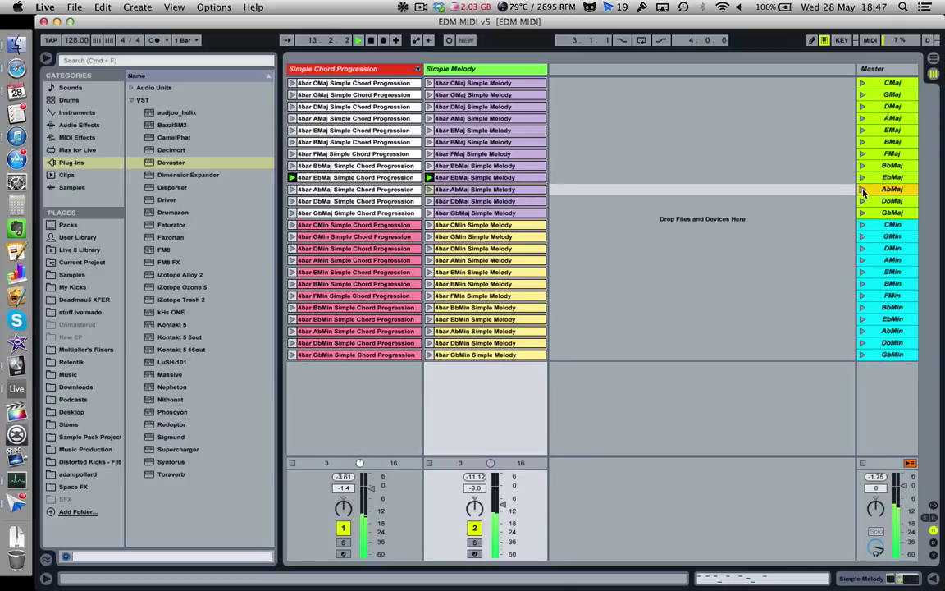
Audition the minor-key scenes GMin, AMin, EMin and FMin one after another
{"action": "left_click", "coordinate": [862, 237]}
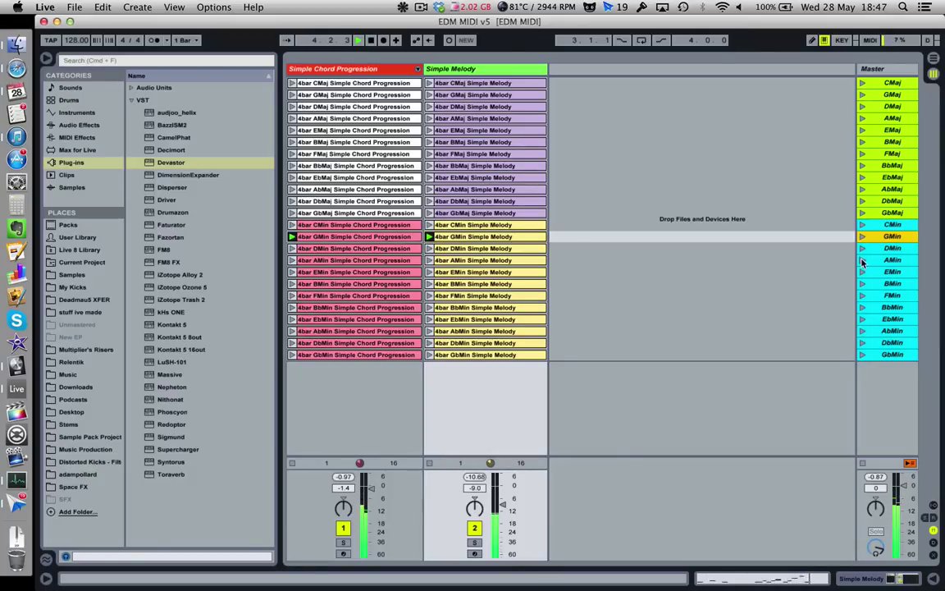
{"action": "left_click", "coordinate": [862, 261]}
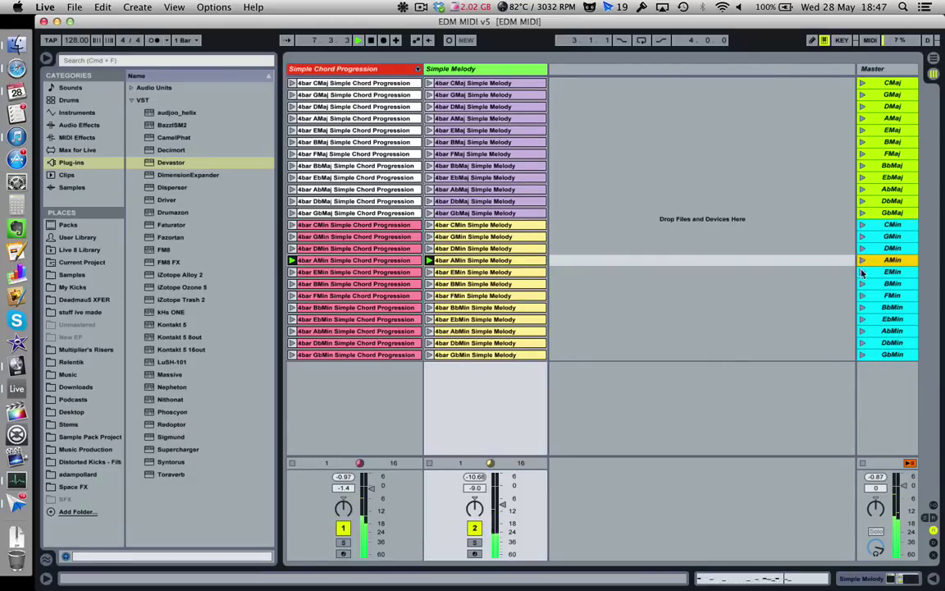
{"action": "left_click", "coordinate": [861, 273]}
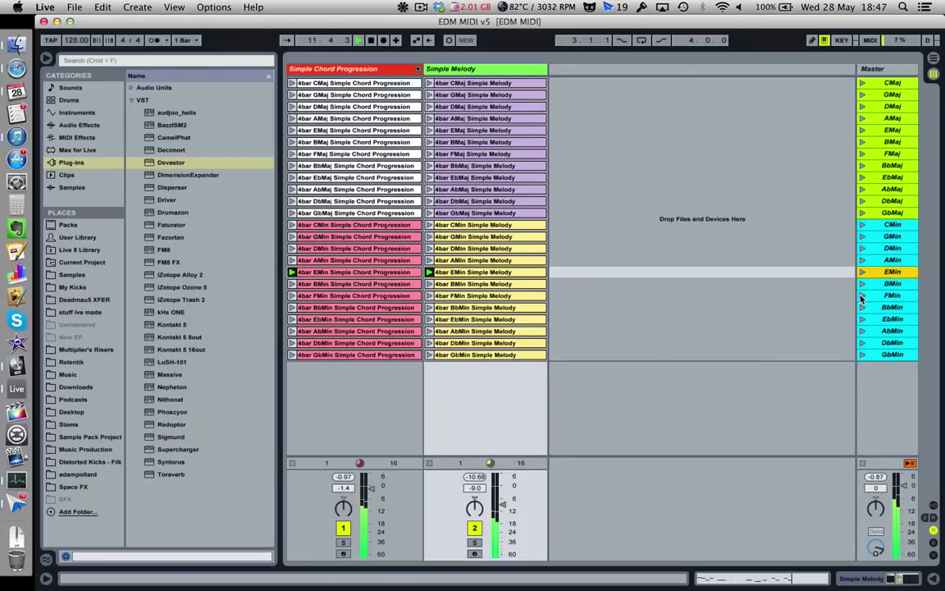
{"action": "left_click", "coordinate": [861, 296]}
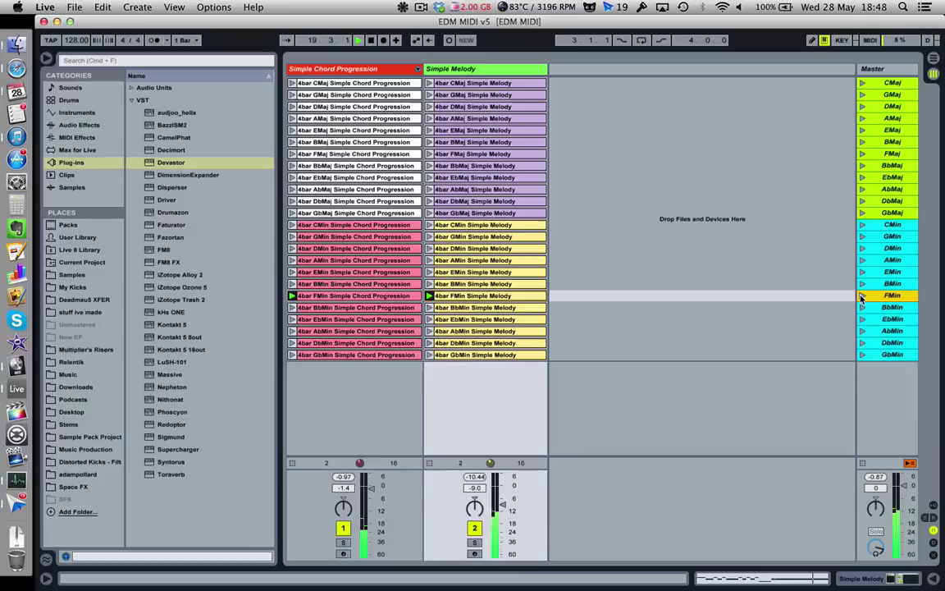
Audition the minor-key scenes EbMin, AbMin, DbMin and GbMin, and finish with DMin
{"action": "left_click", "coordinate": [863, 319]}
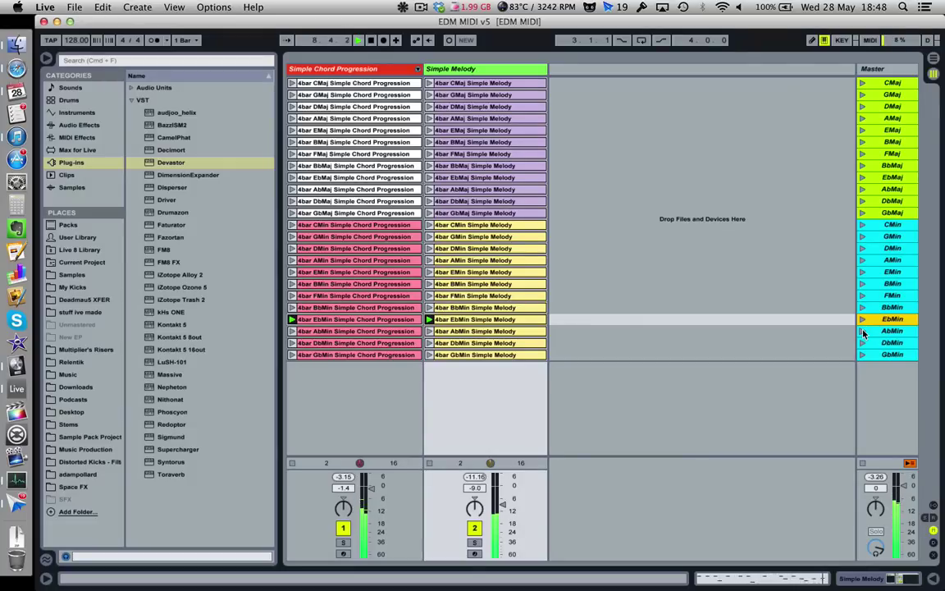
{"action": "left_click", "coordinate": [863, 332]}
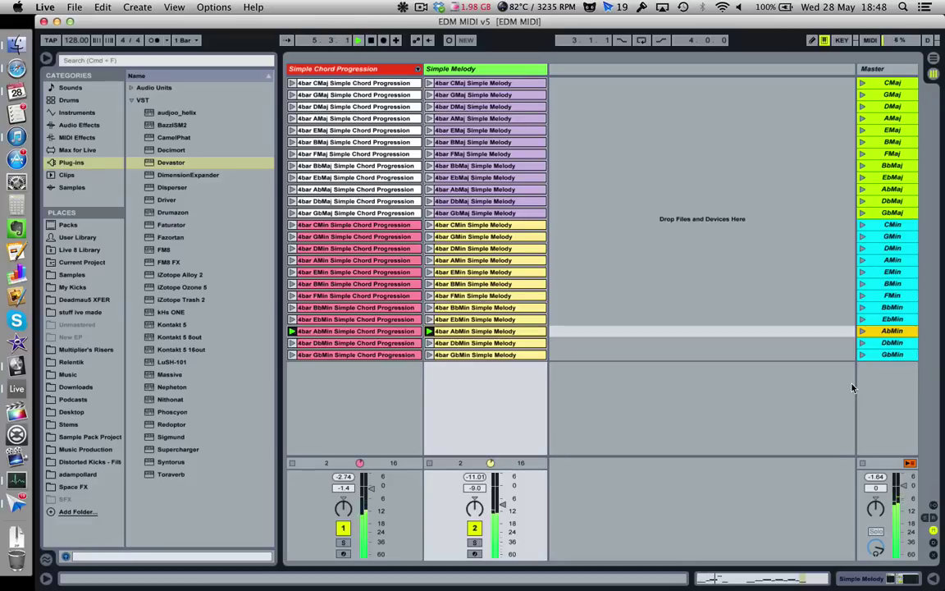
{"action": "left_click", "coordinate": [861, 343]}
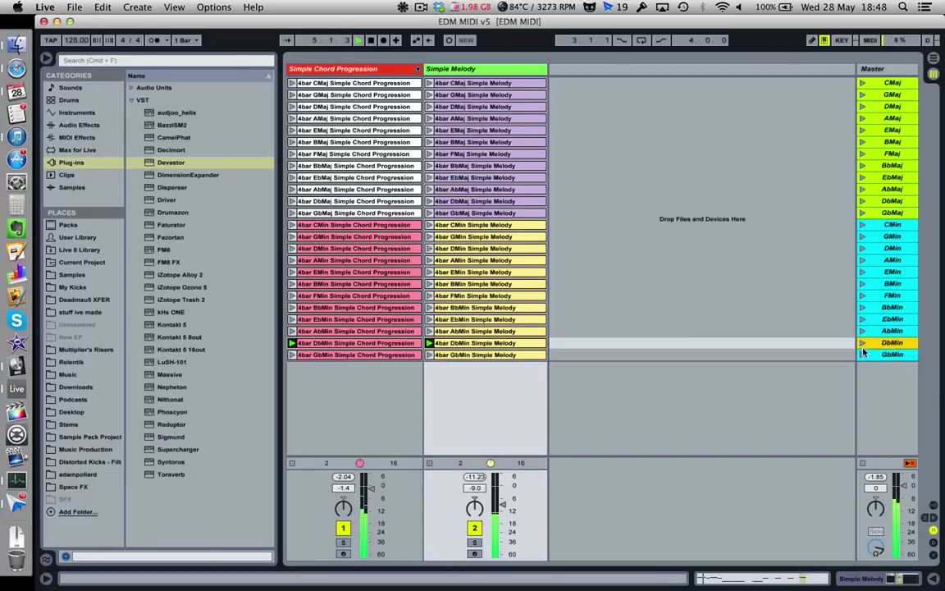
{"action": "left_click", "coordinate": [862, 354]}
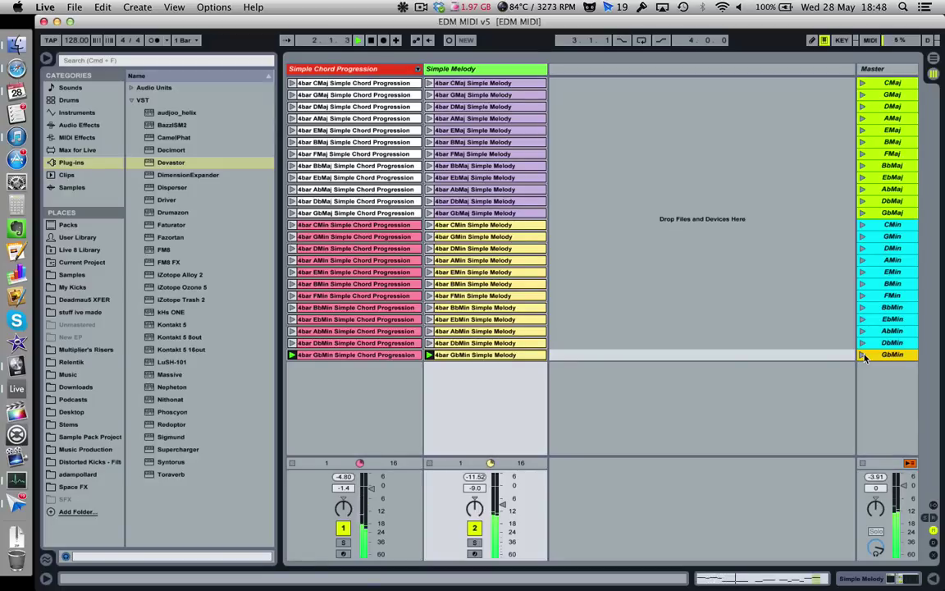
{"action": "left_click", "coordinate": [862, 248]}
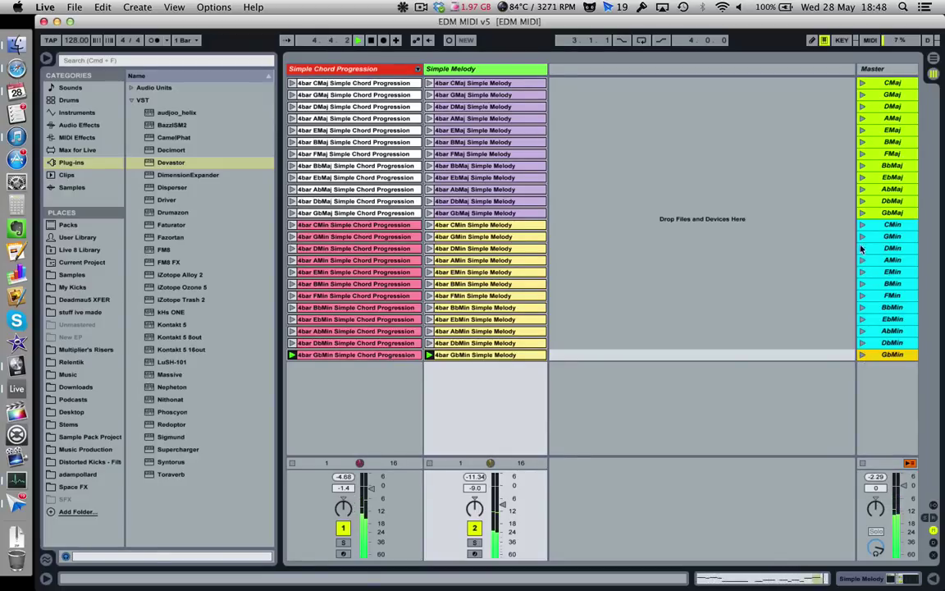
Launch the major-key scenes BMaj, FMaj, AMaj, EbMaj and DbMaj in turn to hear their chords and melodies
{"action": "left_click", "coordinate": [863, 142]}
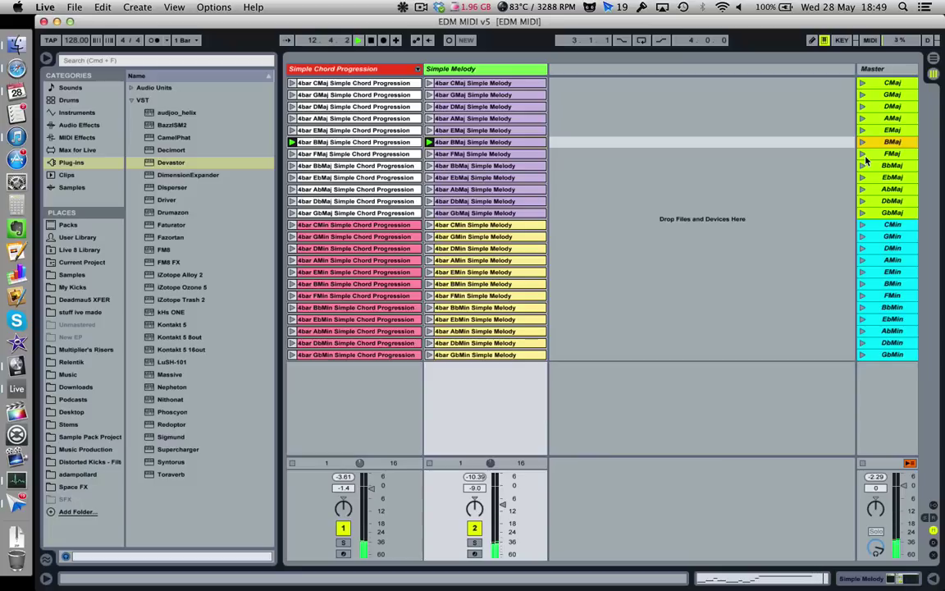
{"action": "left_click", "coordinate": [864, 154]}
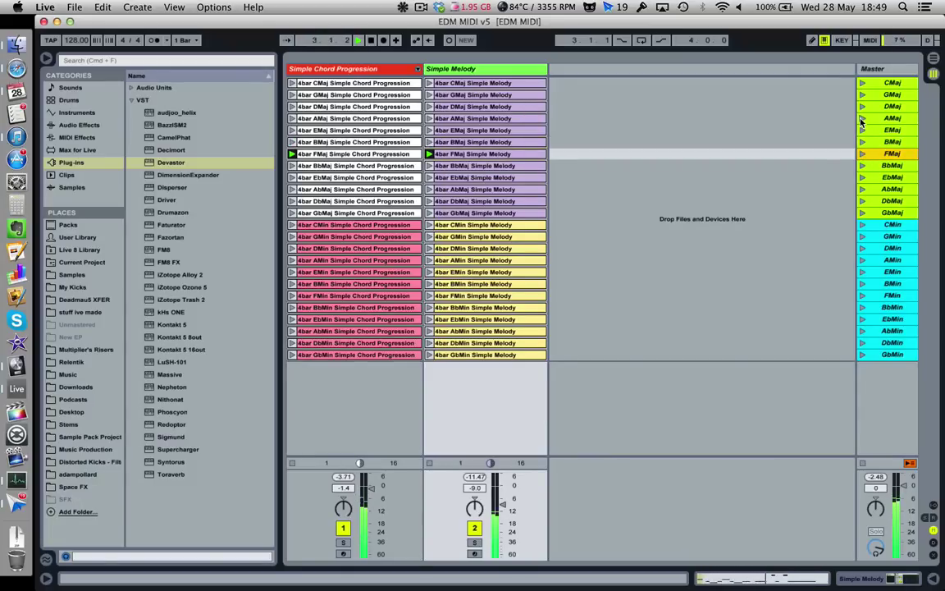
{"action": "left_click", "coordinate": [860, 121]}
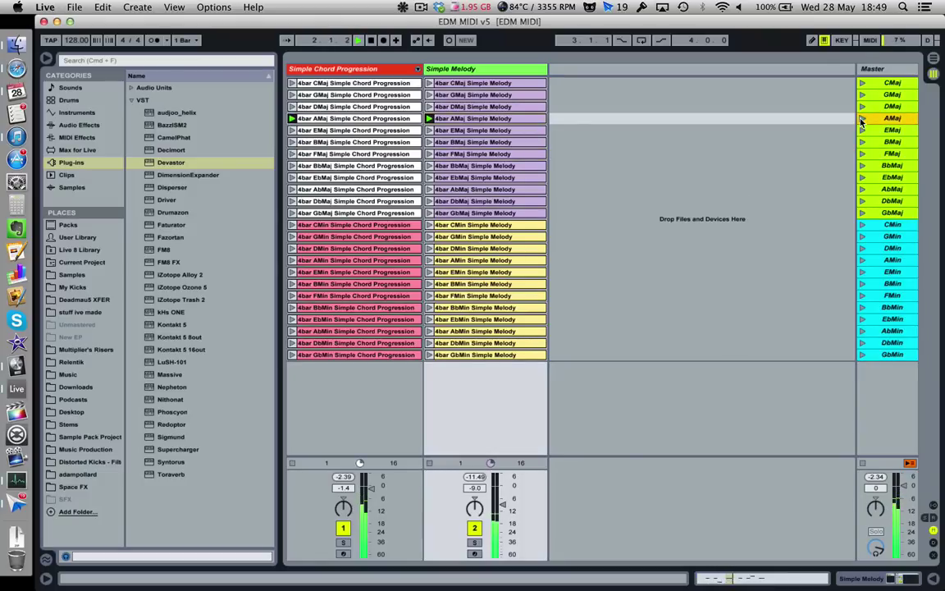
{"action": "left_click", "coordinate": [862, 179]}
{"action": "left_click", "coordinate": [863, 201]}
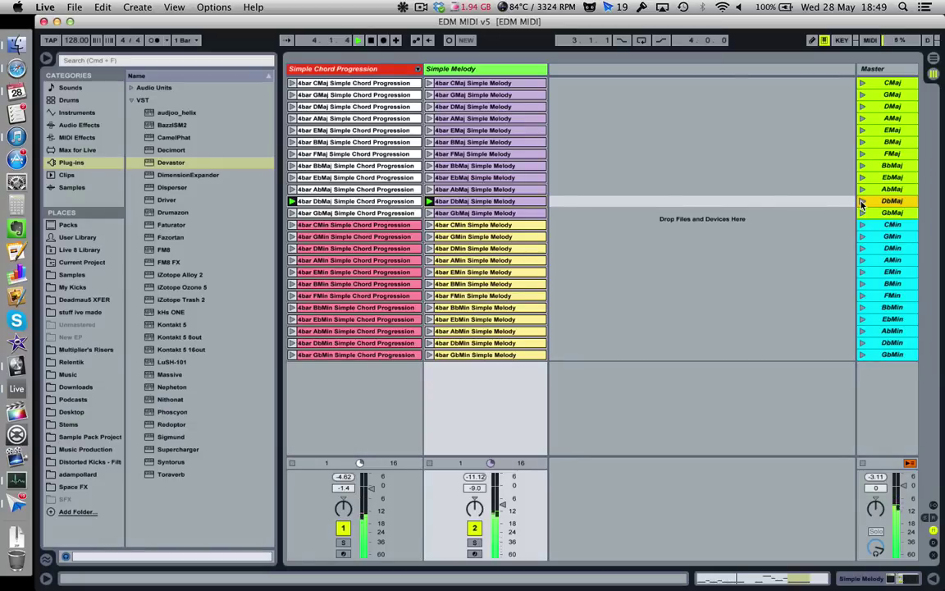
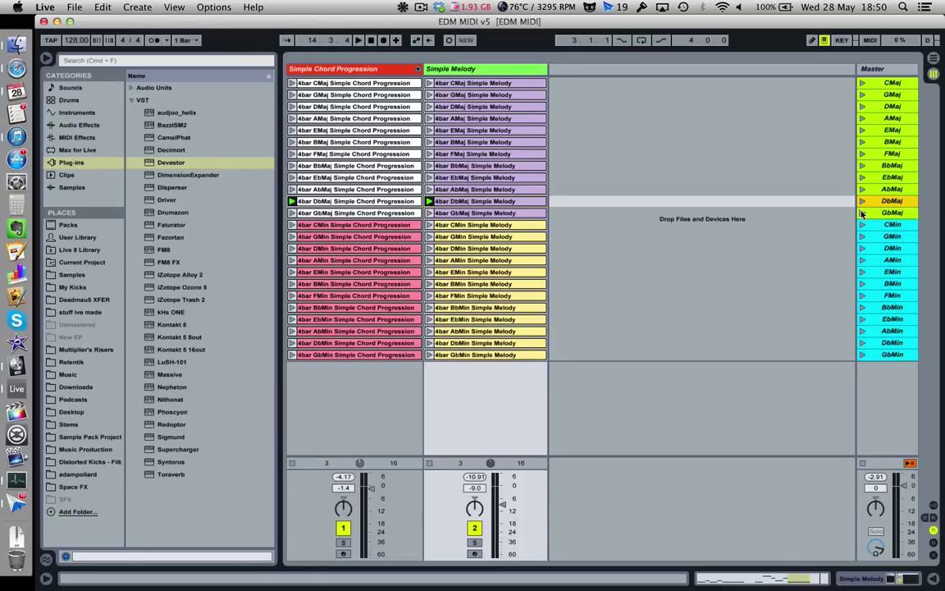
Launch the scenes GbMaj, EMaj, DMaj, AMaj and AbMaj in turn to compare their chords and melodies
{"action": "left_click", "coordinate": [862, 214]}
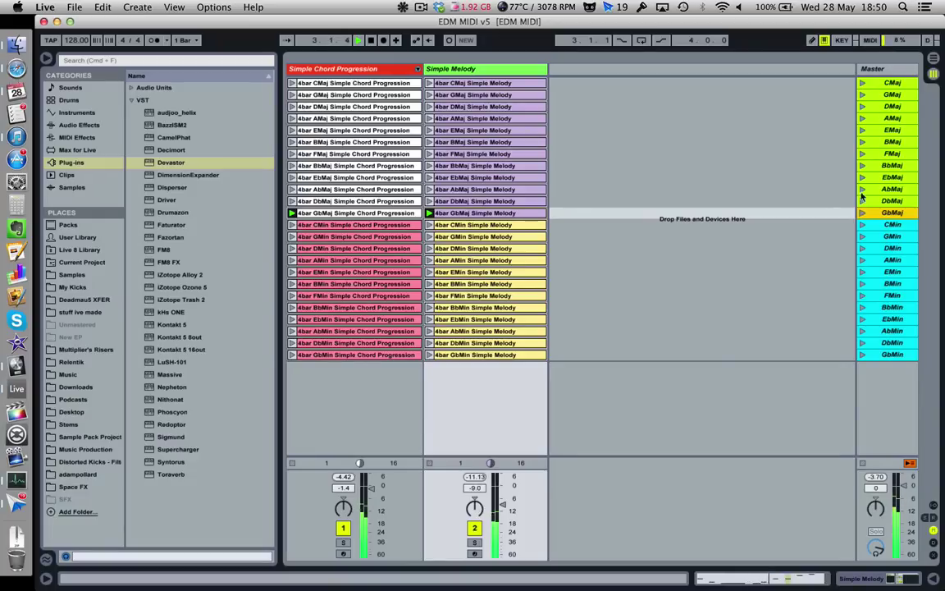
{"action": "left_click", "coordinate": [862, 131]}
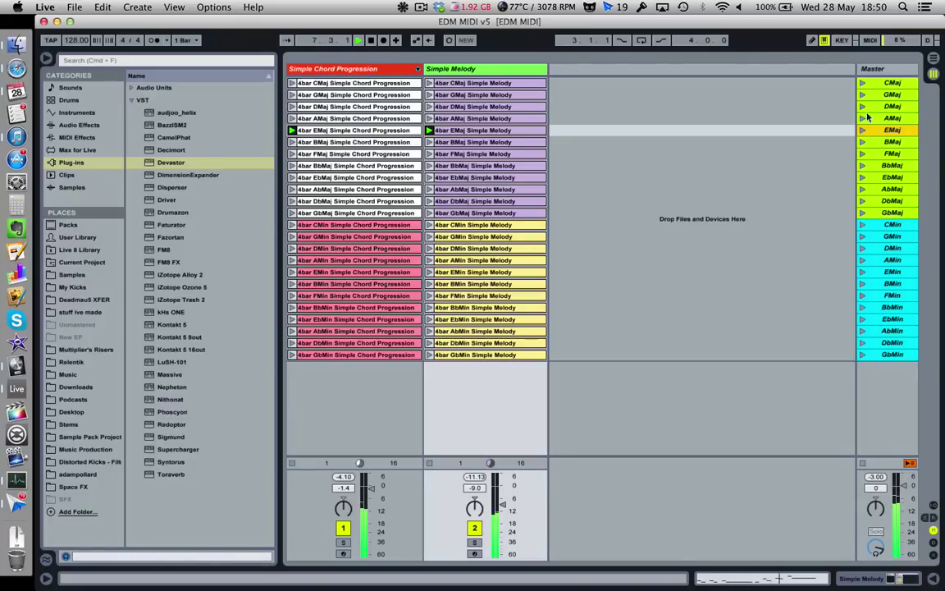
{"action": "left_click", "coordinate": [862, 108]}
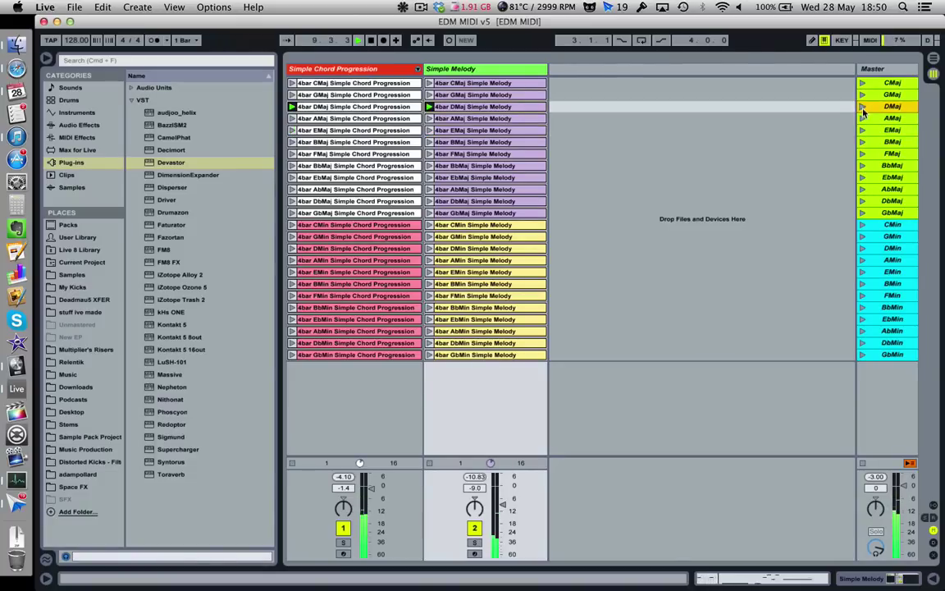
{"action": "left_click", "coordinate": [862, 119]}
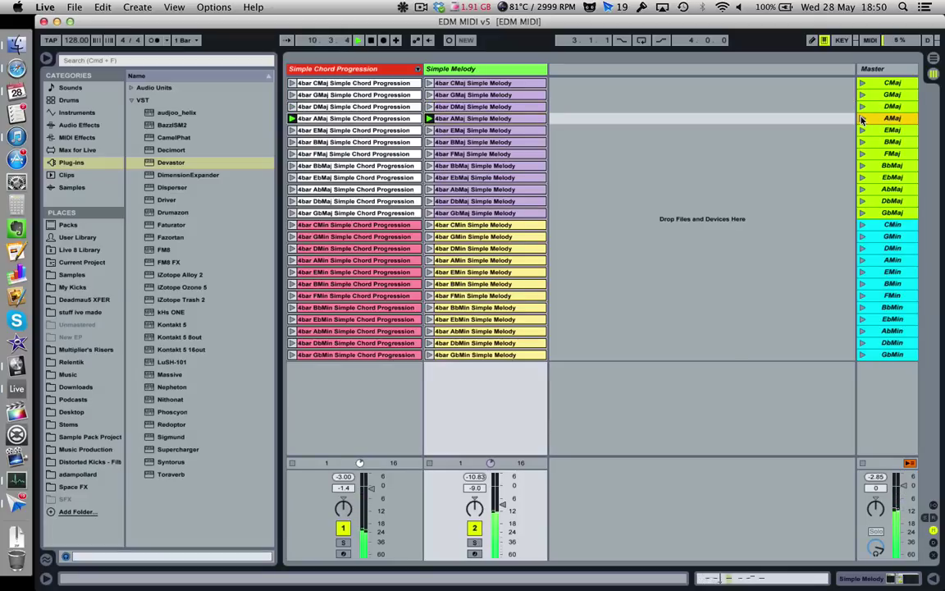
{"action": "left_click", "coordinate": [862, 190]}
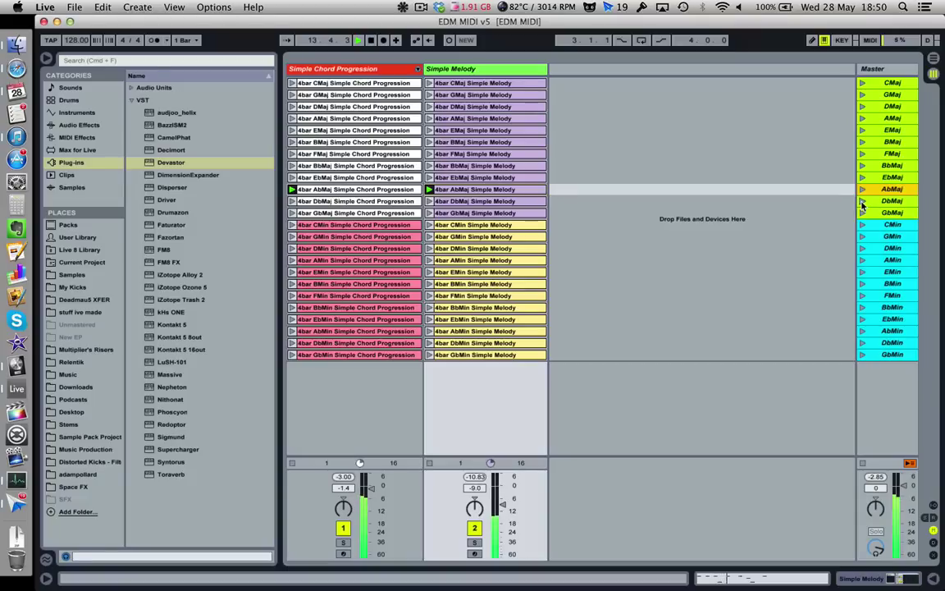
Audition scenes DbMaj, CMin, GMin, DMin, AMin, EMin and BMin in turn, and go back to EMin
{"action": "left_click", "coordinate": [862, 201]}
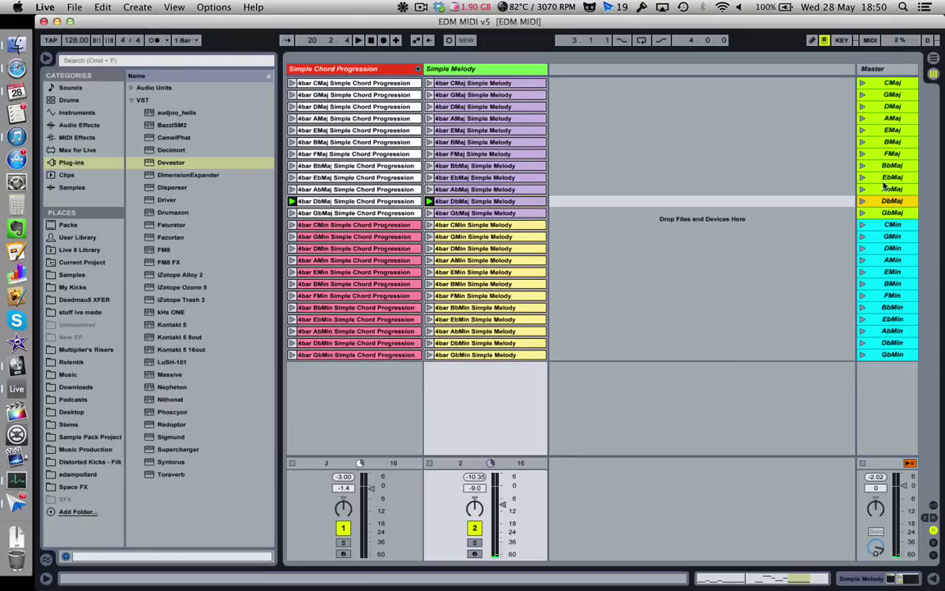
{"action": "left_click", "coordinate": [862, 226]}
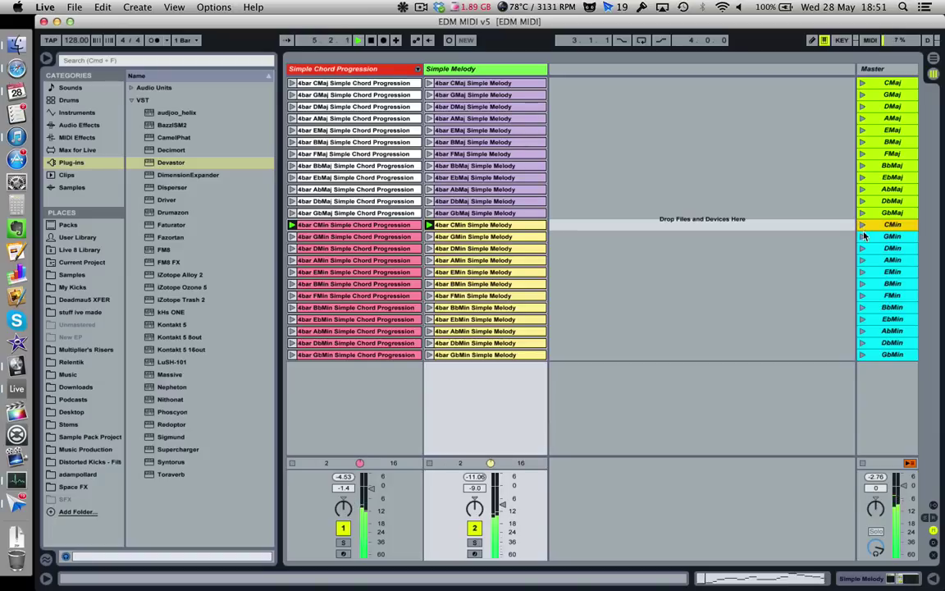
{"action": "left_click", "coordinate": [863, 237]}
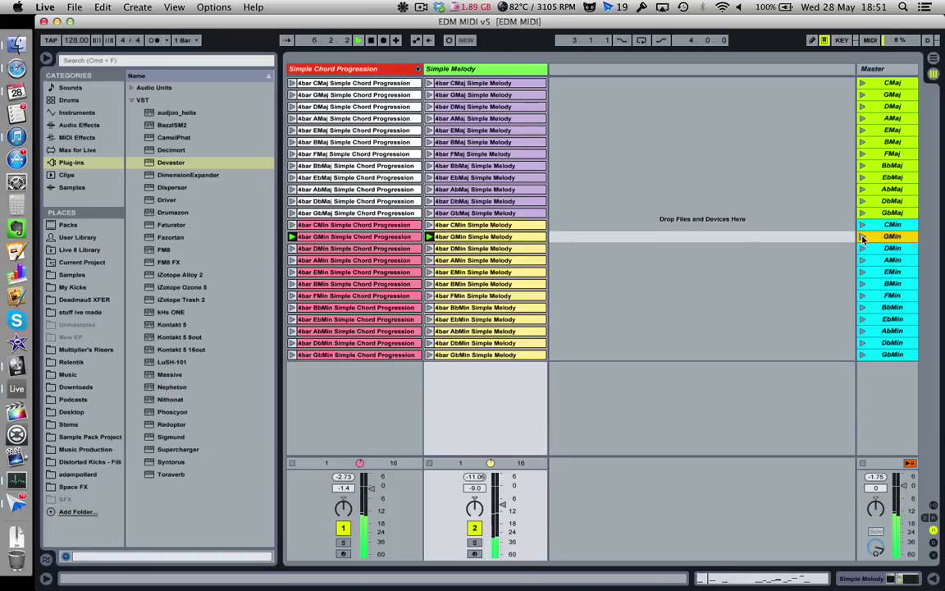
{"action": "left_click", "coordinate": [863, 249]}
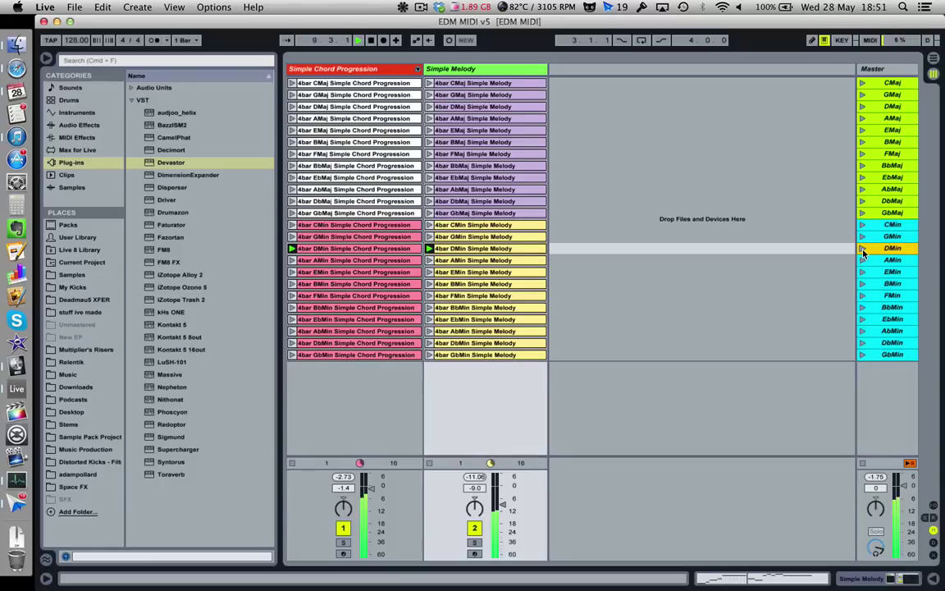
{"action": "left_click", "coordinate": [863, 260]}
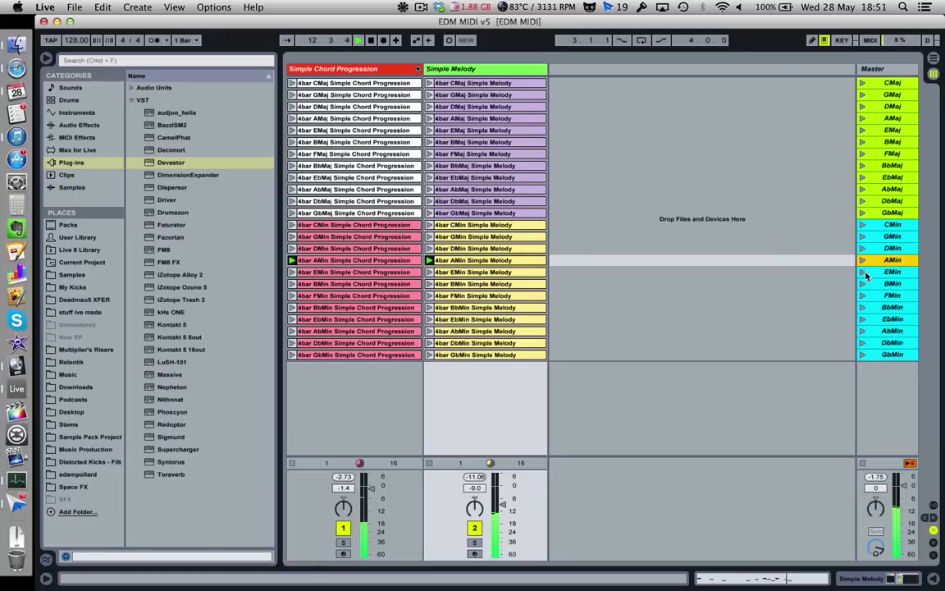
{"action": "left_click", "coordinate": [862, 272]}
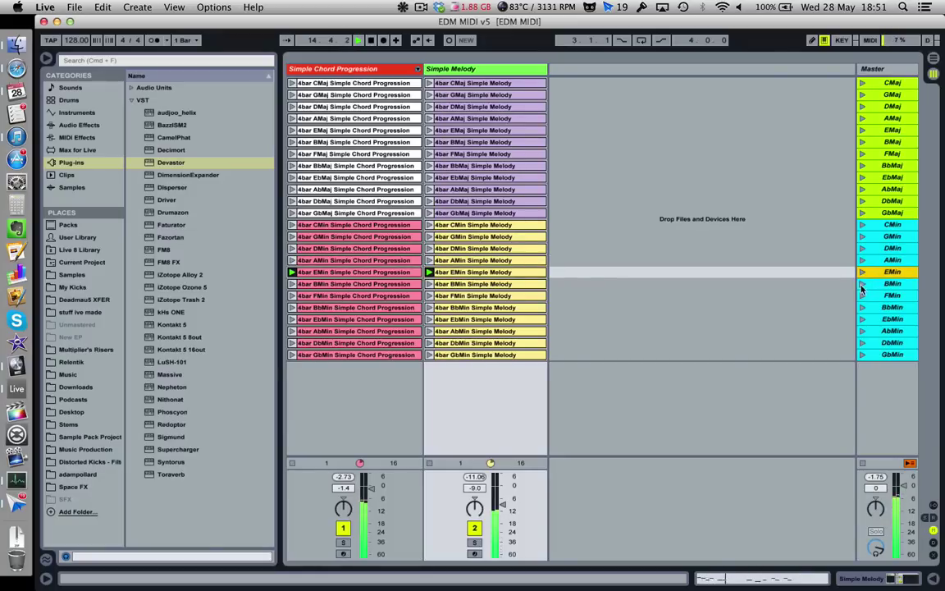
{"action": "left_click", "coordinate": [862, 283]}
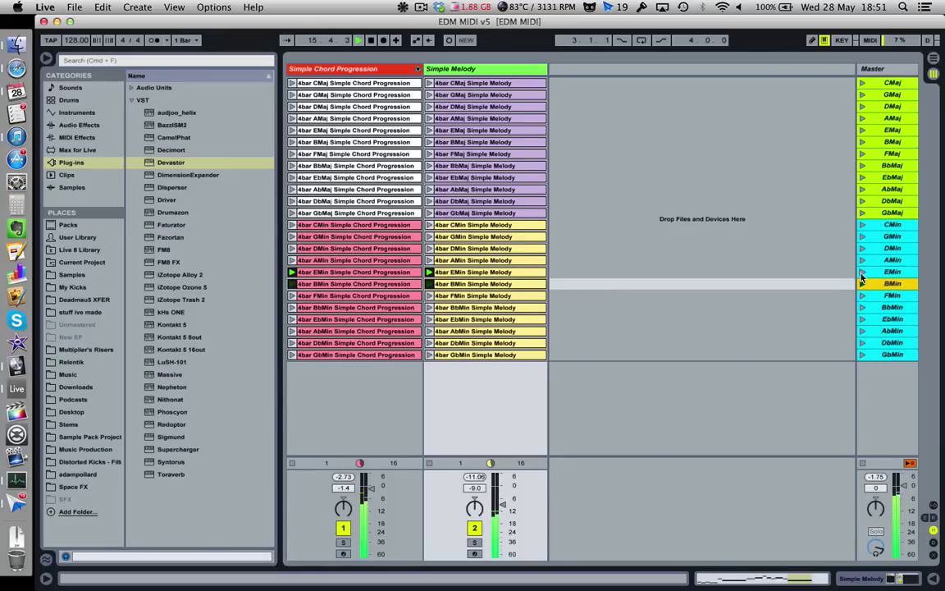
{"action": "left_click", "coordinate": [861, 273]}
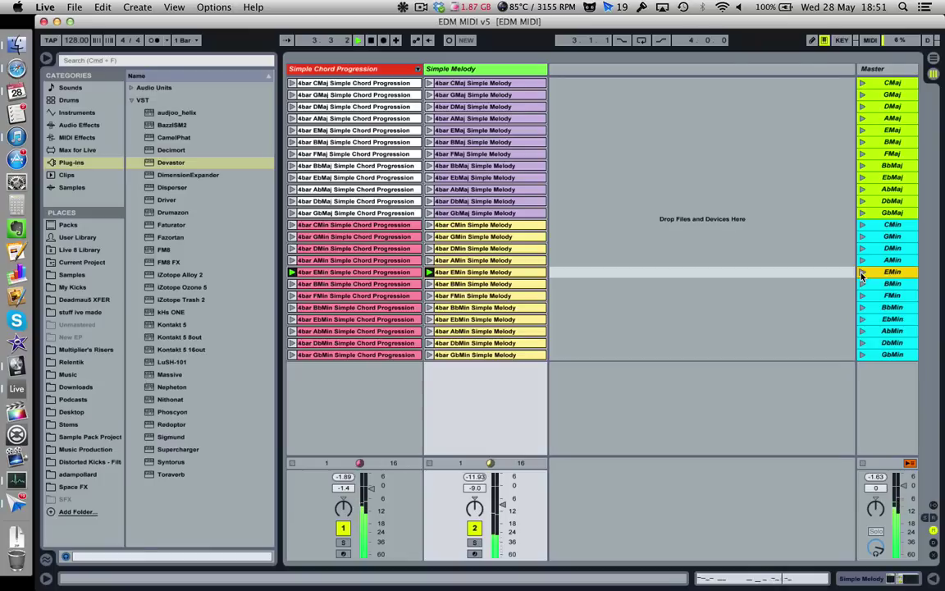
Launch scenes BMin, FMin, BbMin, EbMin, AbMin and DbMin one after another, and finish with AbMin
{"action": "left_click", "coordinate": [862, 284]}
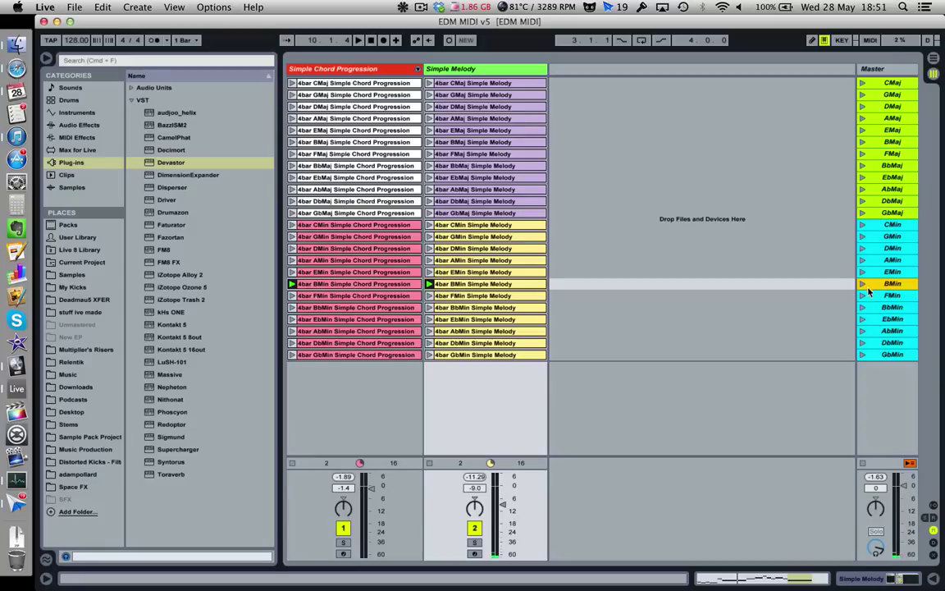
{"action": "left_click", "coordinate": [862, 296]}
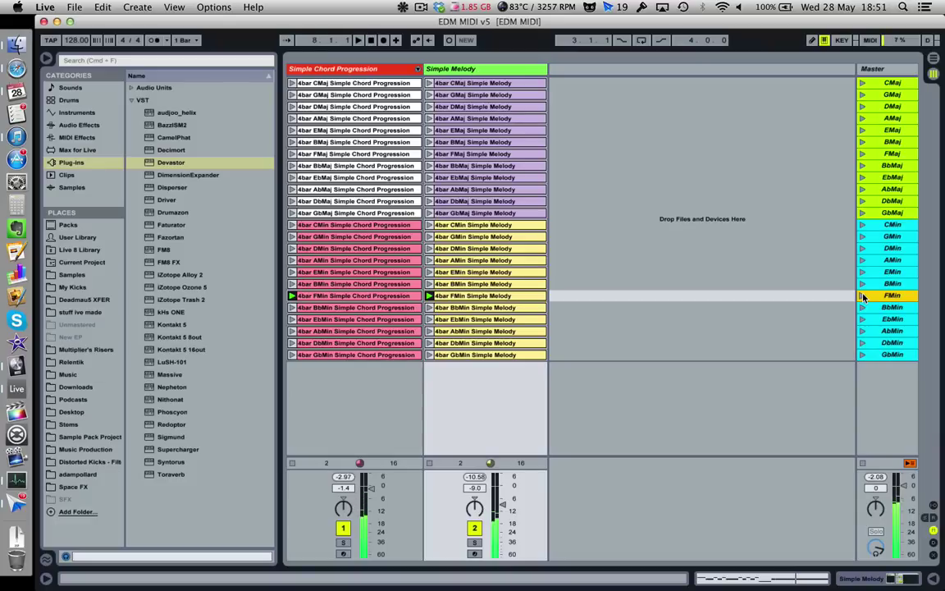
{"action": "left_click", "coordinate": [862, 308]}
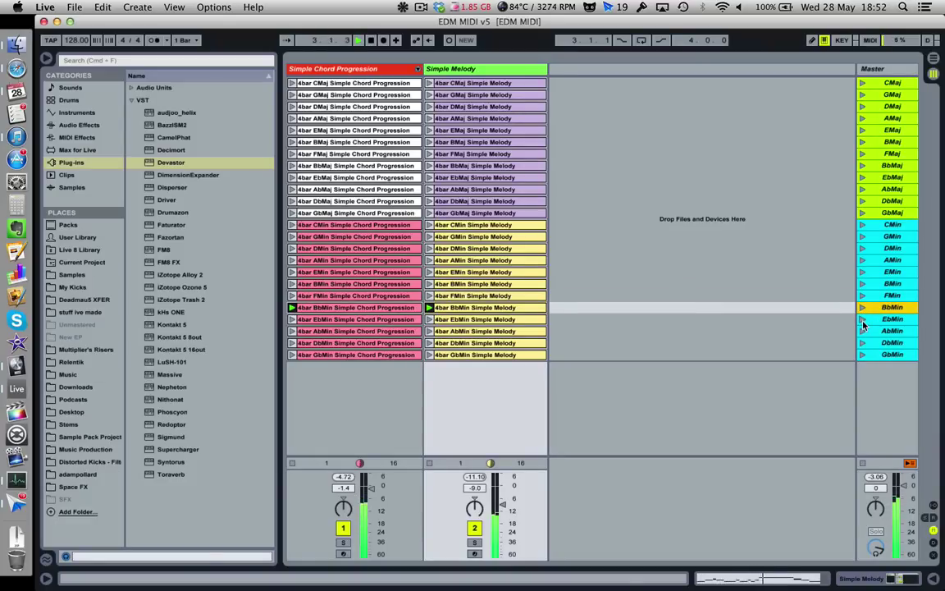
{"action": "left_click", "coordinate": [863, 320]}
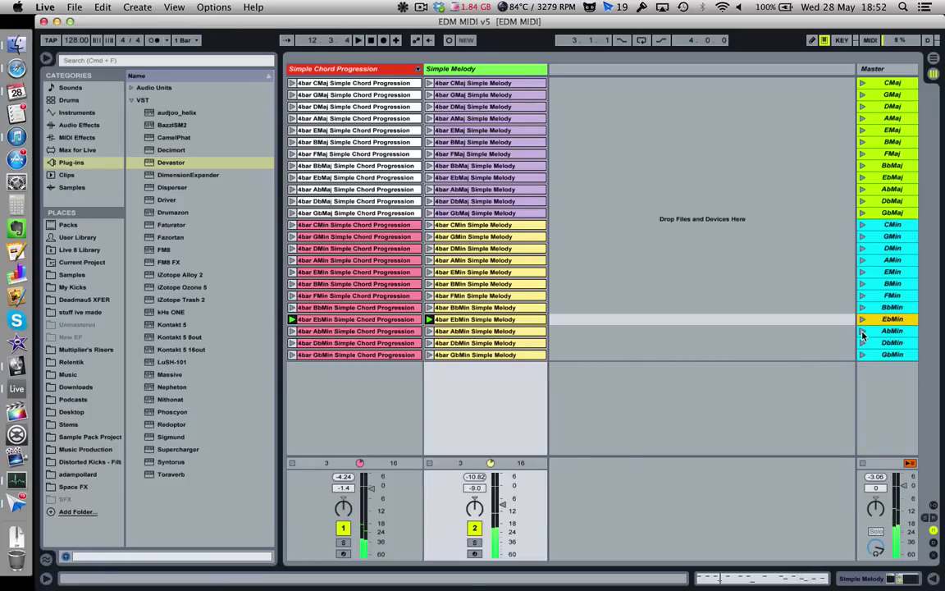
{"action": "left_click", "coordinate": [861, 332]}
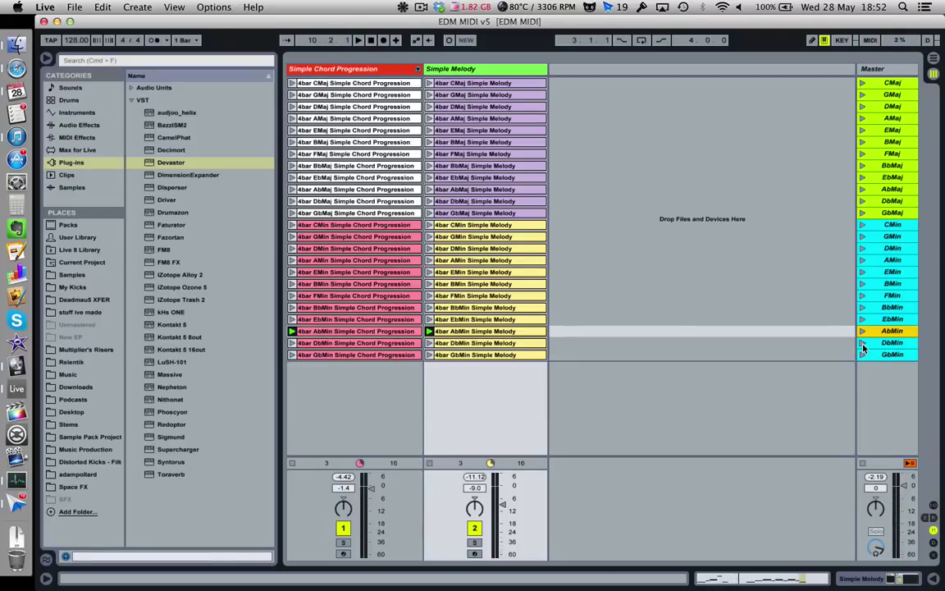
{"action": "left_click", "coordinate": [863, 344]}
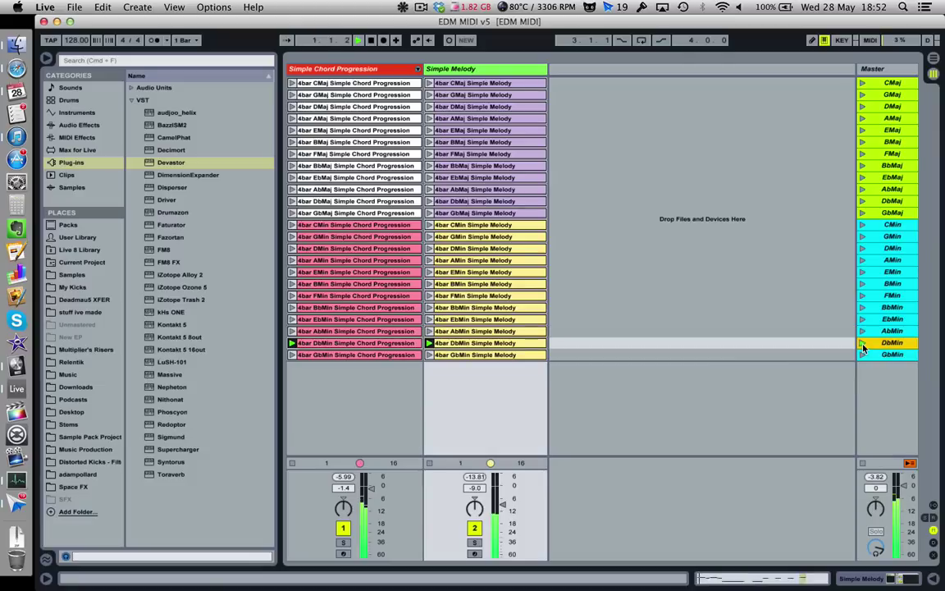
{"action": "left_click", "coordinate": [863, 332]}
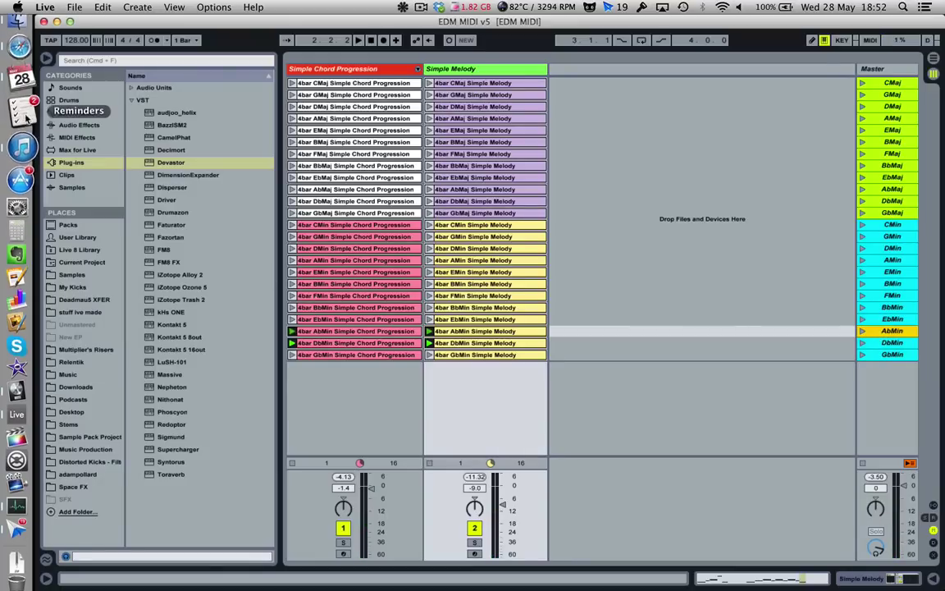
Switch to Safari, search Google for "random number generator" and open the RANDOM.ORG site
{"action": "left_click", "coordinate": [17, 68]}
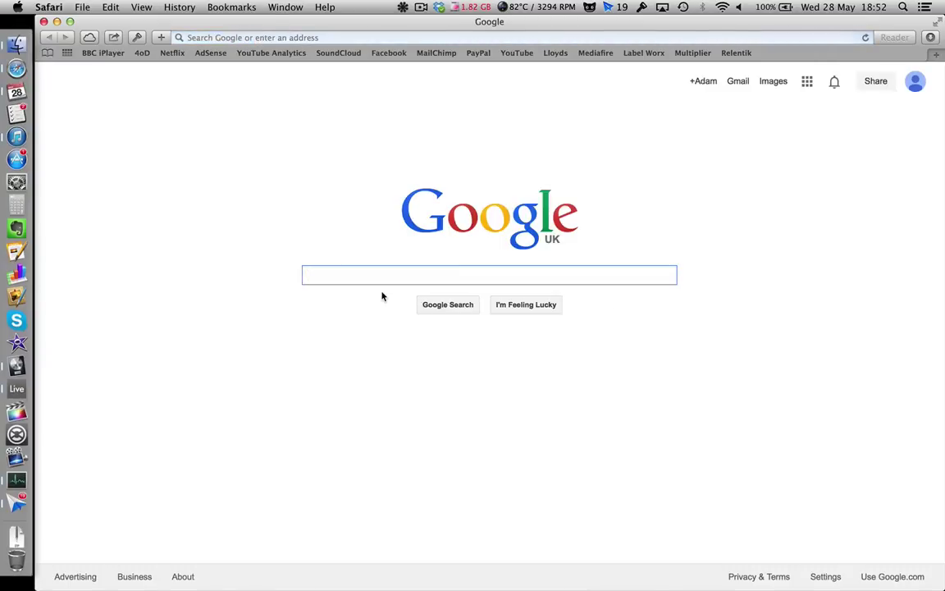
{"action": "type", "text": "random numb"}
{"action": "key", "text": "Return"}
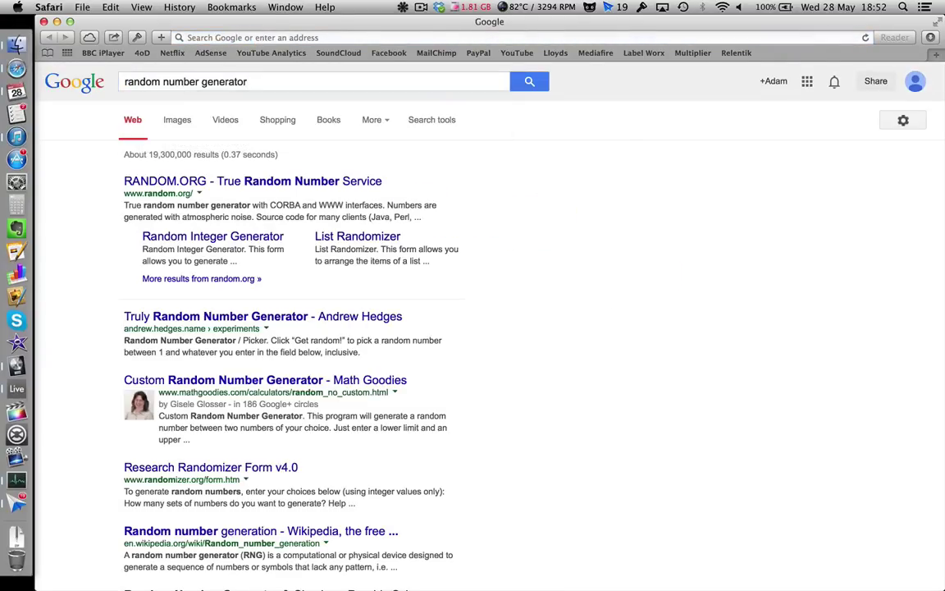
{"action": "left_click", "coordinate": [279, 182]}
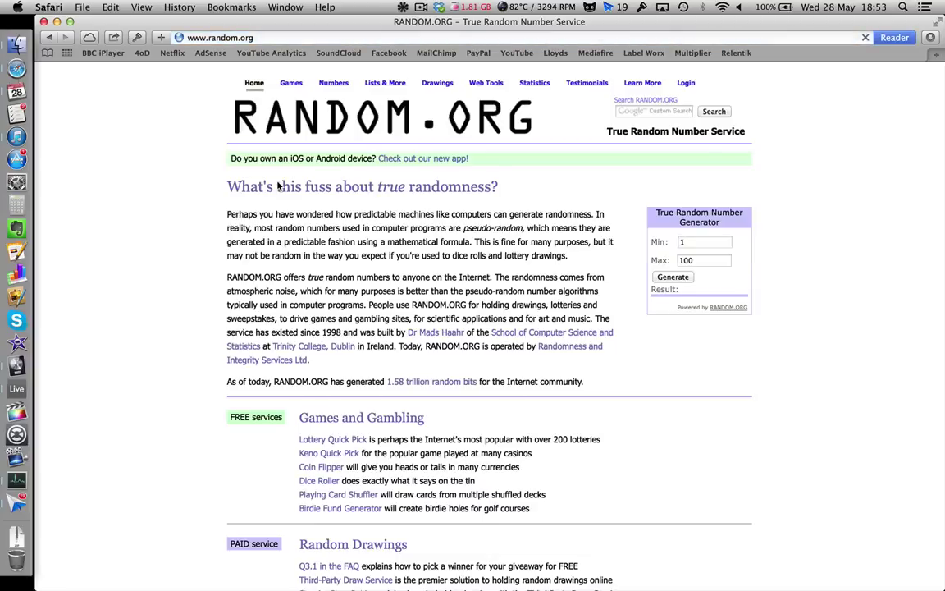
Set the random number generator's maximum to 3 and generate a number between 1 and 3
{"action": "double_click", "coordinate": [711, 257]}
{"action": "type", "text": "3"}
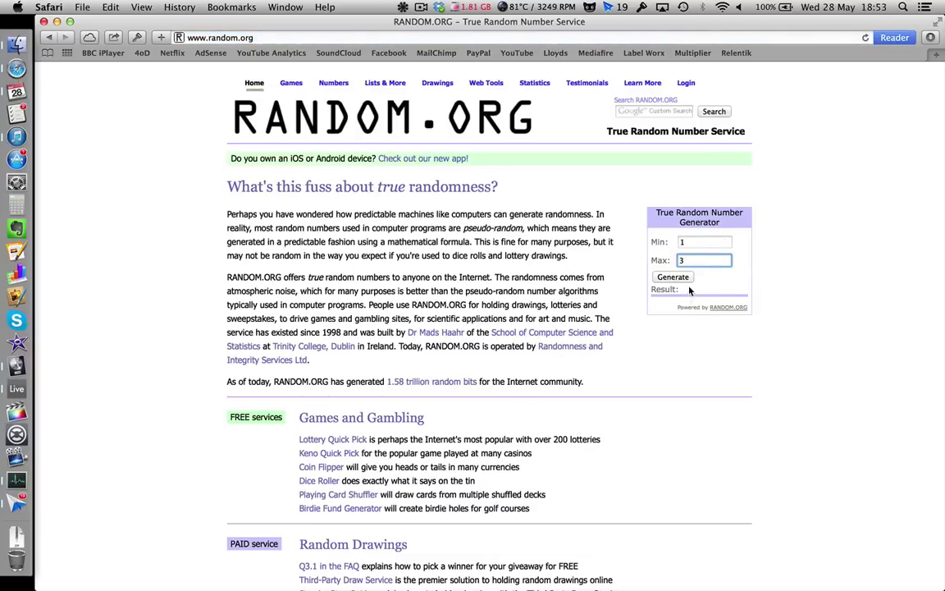
{"action": "key", "text": "ctrl+Up"}
{"action": "left_click", "coordinate": [422, 265]}
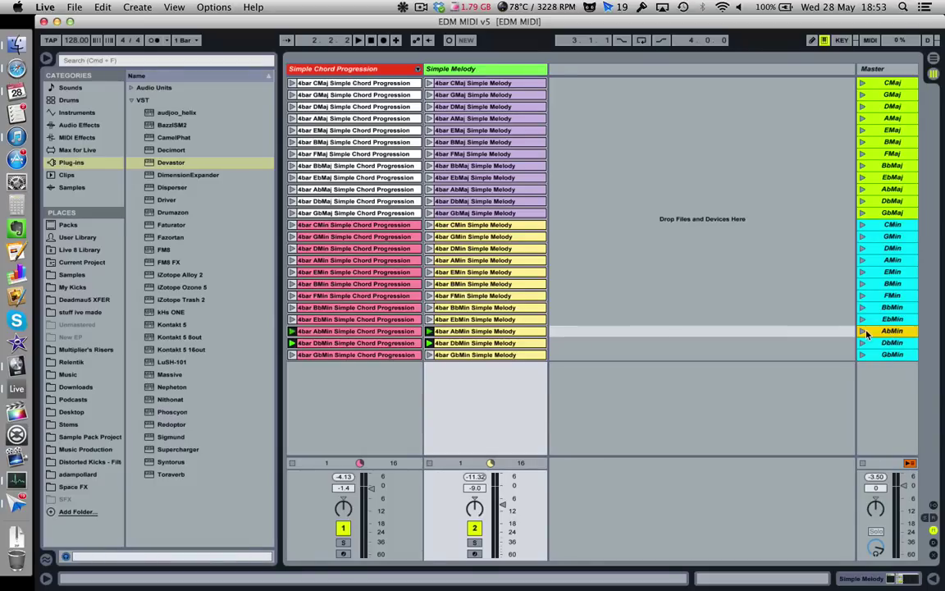
{"action": "key", "text": "ctrl+Up"}
{"action": "left_click", "coordinate": [466, 261]}
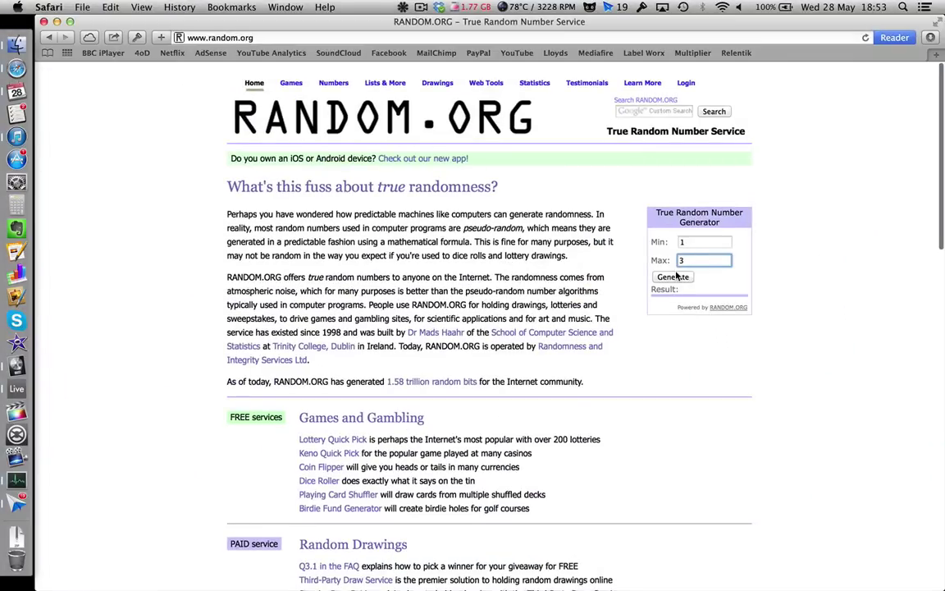
{"action": "left_click", "coordinate": [674, 277]}
Switch back to Ableton Live and launch the DbMaj scene to hear its chords and melody
{"action": "key", "text": "ctrl+Up"}
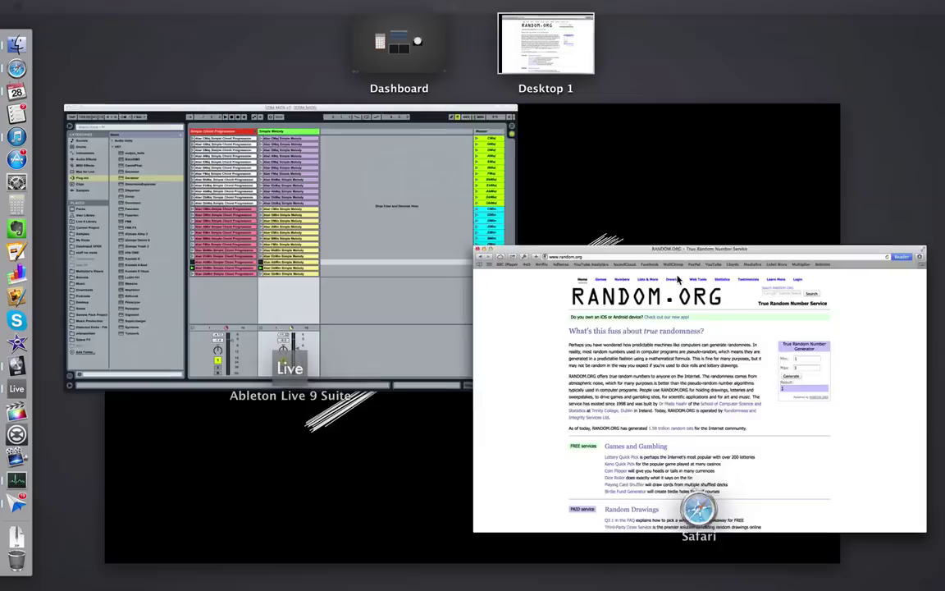
{"action": "left_click", "coordinate": [435, 267]}
{"action": "left_click", "coordinate": [862, 201]}
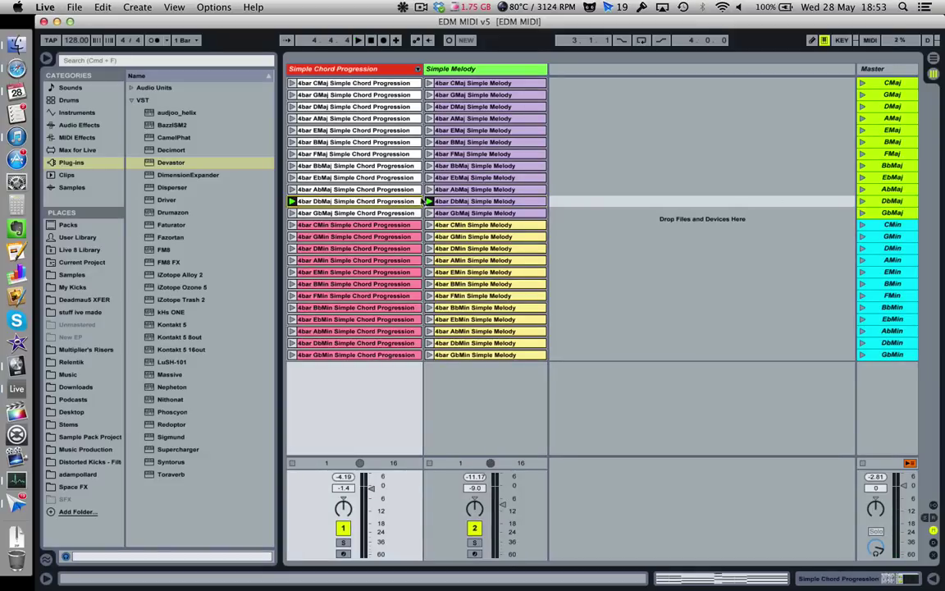
Export the DbMaj chord clip as a MIDI file named "4bar DbMaj Simple Chord Progression" to the Desktop
{"action": "left_click", "coordinate": [448, 203]}
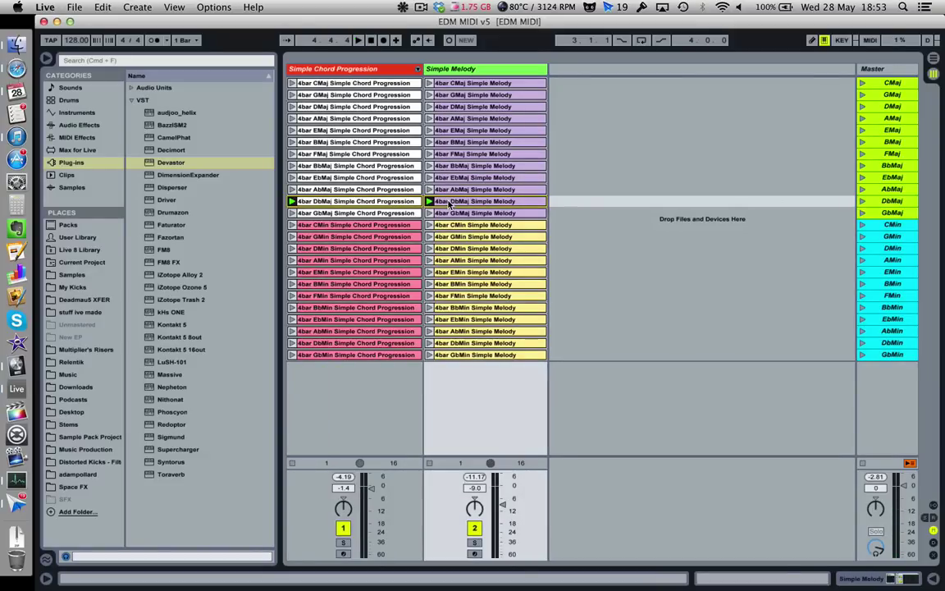
{"action": "right_click", "coordinate": [449, 203]}
{"action": "left_click", "coordinate": [423, 214]}
{"action": "left_click", "coordinate": [405, 215]}
{"action": "left_click", "coordinate": [396, 204]}
{"action": "right_click", "coordinate": [395, 203]}
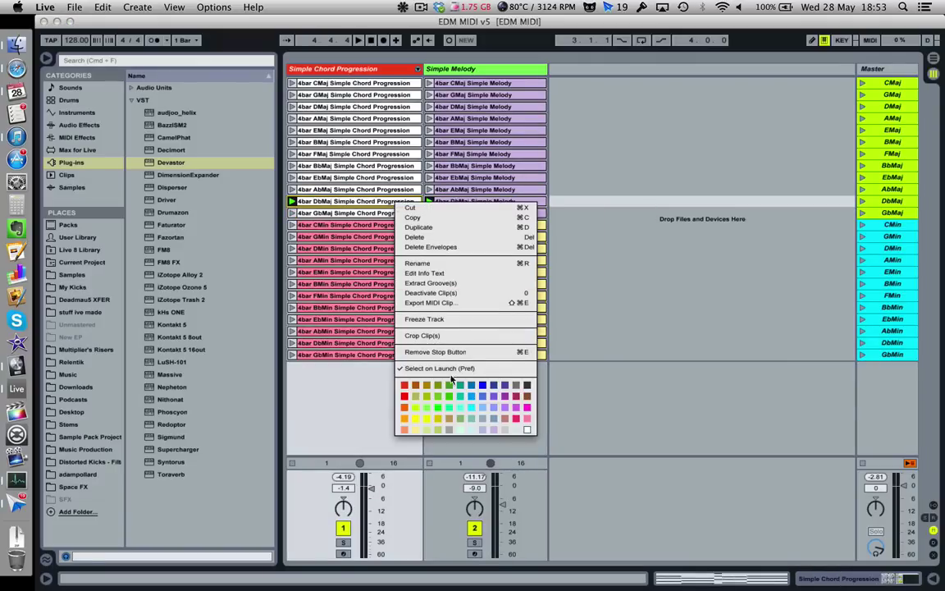
{"action": "left_click", "coordinate": [585, 231]}
{"action": "right_click", "coordinate": [392, 208]}
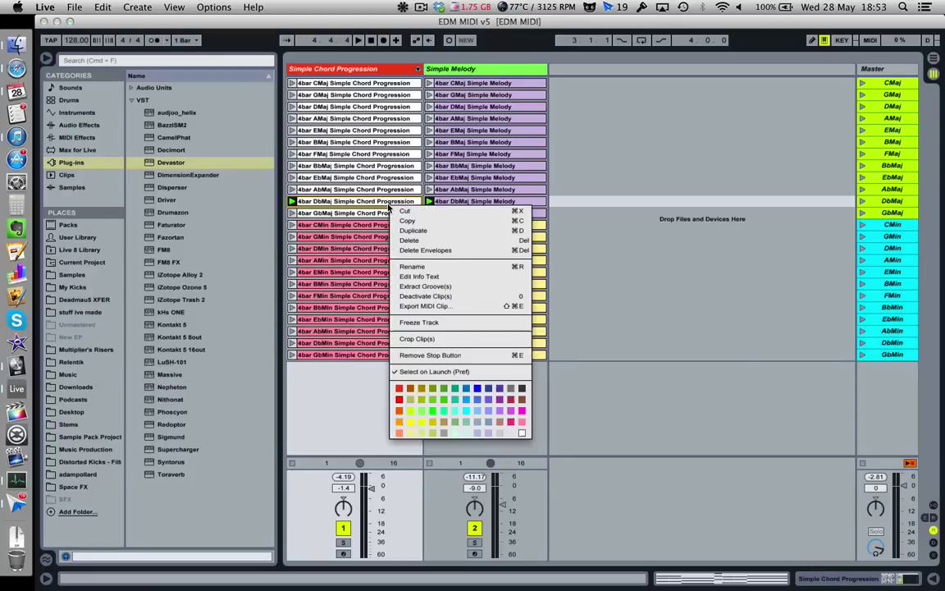
{"action": "key", "text": "Escape"}
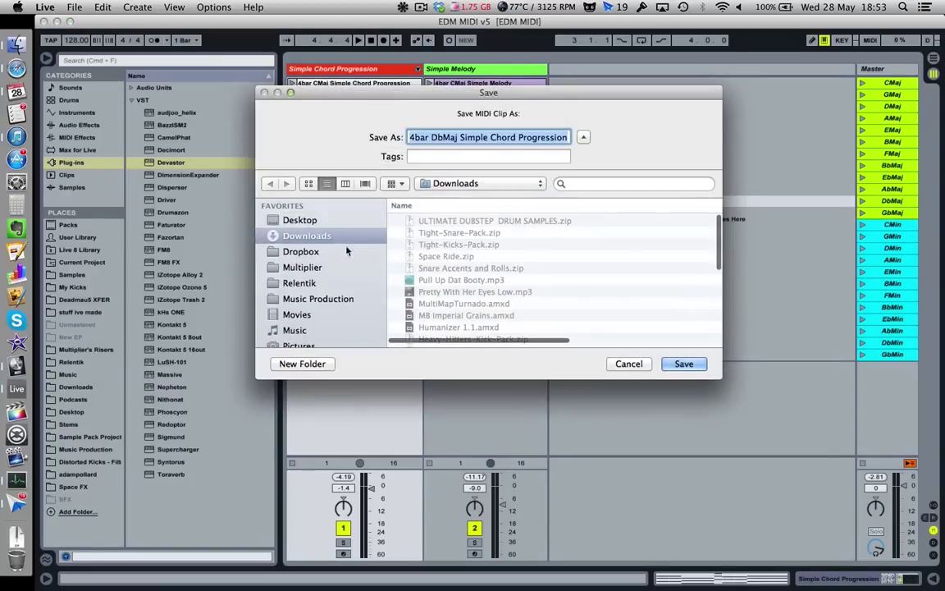
{"action": "left_click", "coordinate": [305, 220]}
{"action": "key", "text": "Return"}
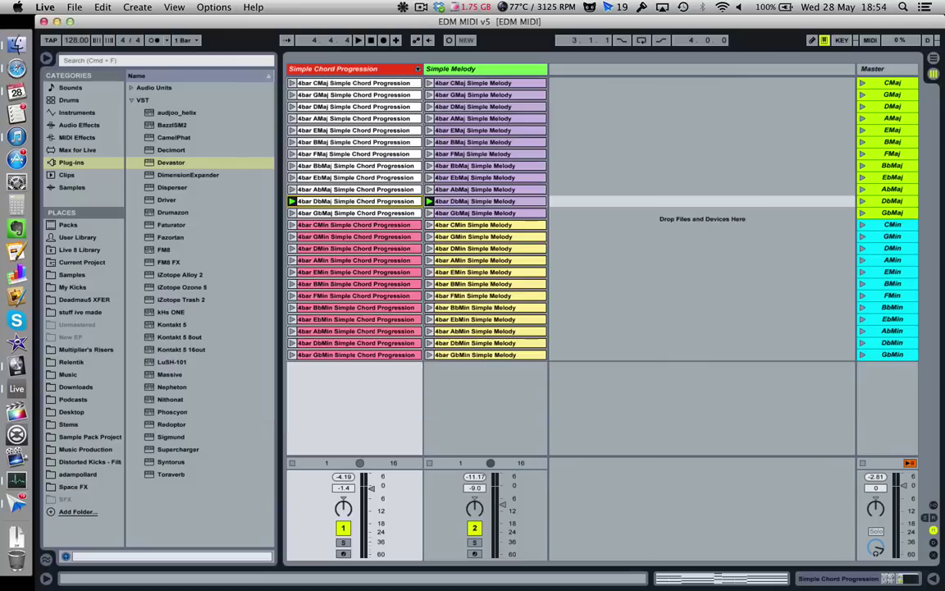
Export the DbMaj Simple Melody clip as a MIDI file
{"action": "right_click", "coordinate": [428, 197]}
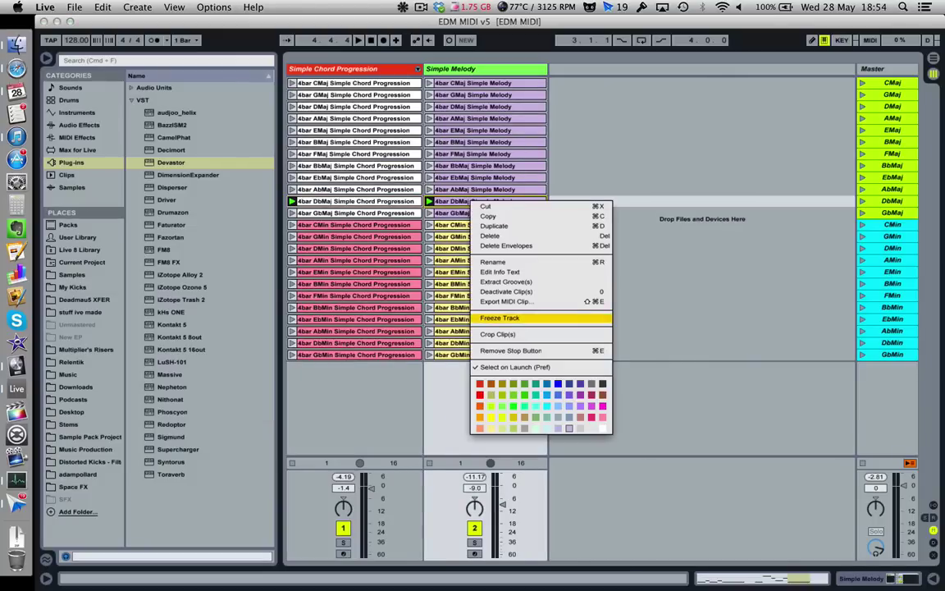
{"action": "left_click", "coordinate": [484, 264]}
{"action": "key", "text": "Return"}
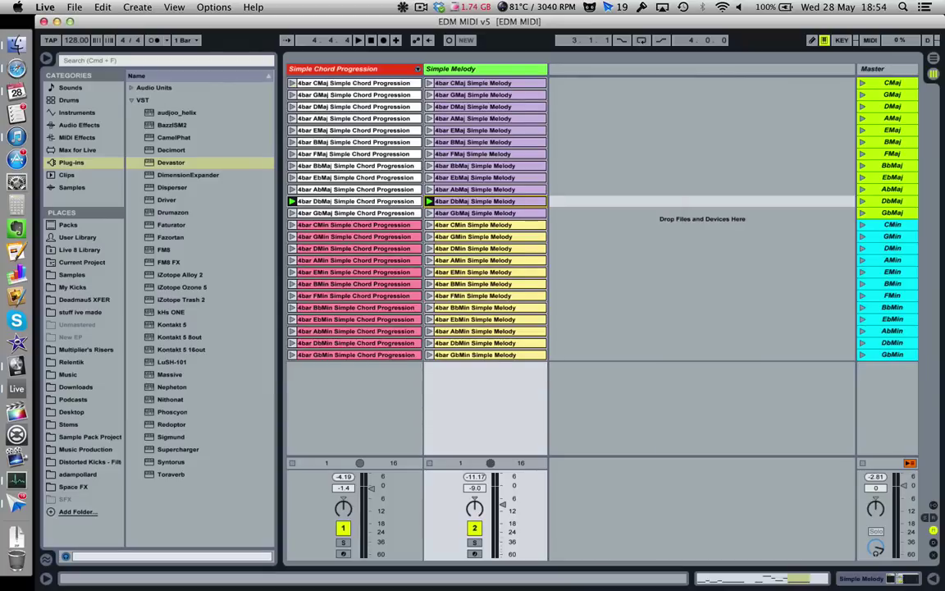
Open the recent Live set crooky.als
{"action": "left_click", "coordinate": [74, 6]}
{"action": "mouse_move", "coordinate": [114, 56]}
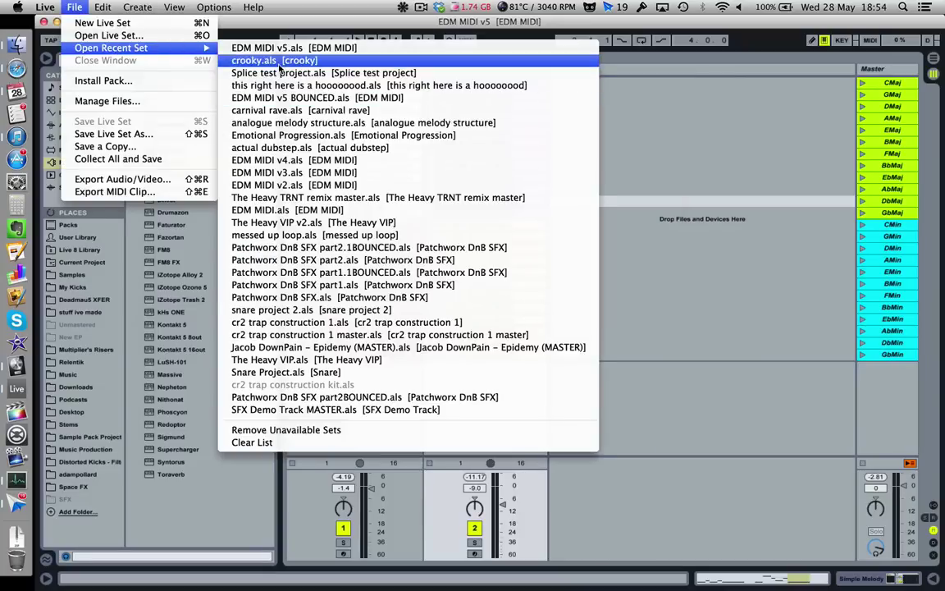
{"action": "left_click", "coordinate": [309, 64]}
{"action": "left_click", "coordinate": [420, 9]}
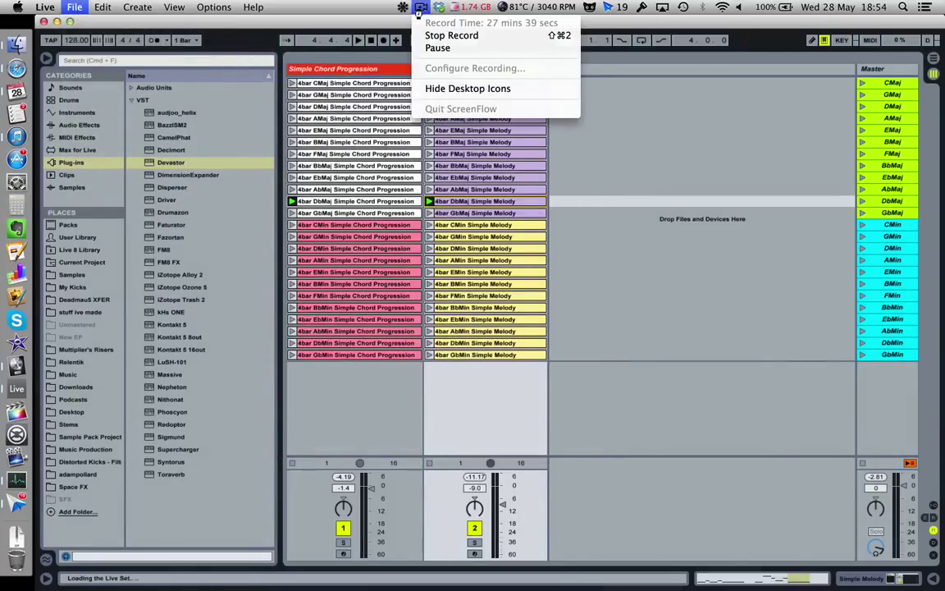
{"action": "left_click", "coordinate": [416, 10]}
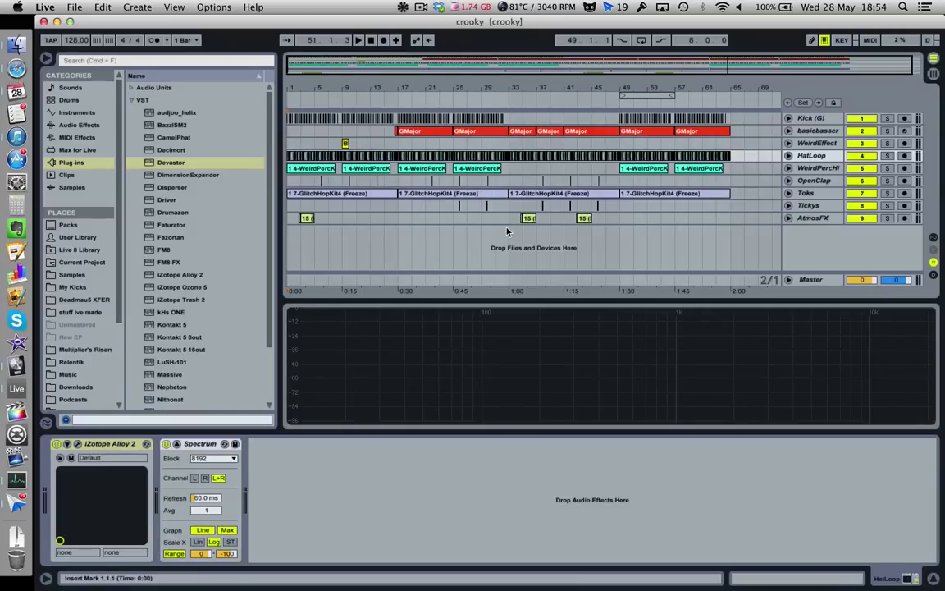
Place the file "4bar DbMaj Simple Chord Progression" from the Desktop folder on a new MIDI track at bar 33
{"action": "left_click", "coordinate": [78, 124]}
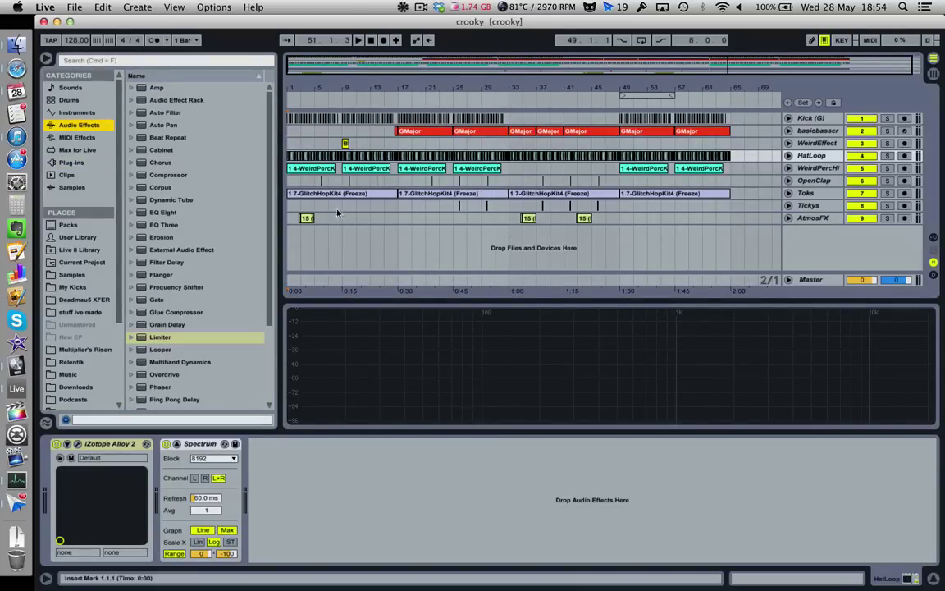
{"action": "left_click", "coordinate": [92, 300]}
{"action": "scroll", "coordinate": [83, 267], "scroll_direction": "down", "scroll_amount": 5}
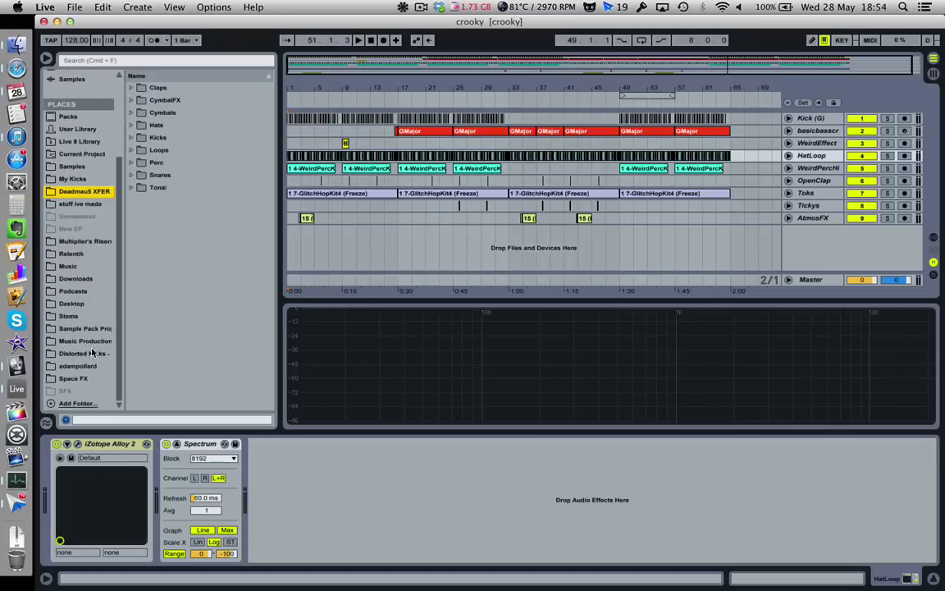
{"action": "left_click", "coordinate": [73, 305]}
{"action": "mouse_move", "coordinate": [182, 94]}
{"action": "left_mouse_down"}
{"action": "mouse_move", "coordinate": [278, 213]}
{"action": "mouse_move", "coordinate": [423, 245]}
{"action": "mouse_move", "coordinate": [356, 244]}
{"action": "mouse_move", "coordinate": [506, 250]}
{"action": "left_mouse_up"}
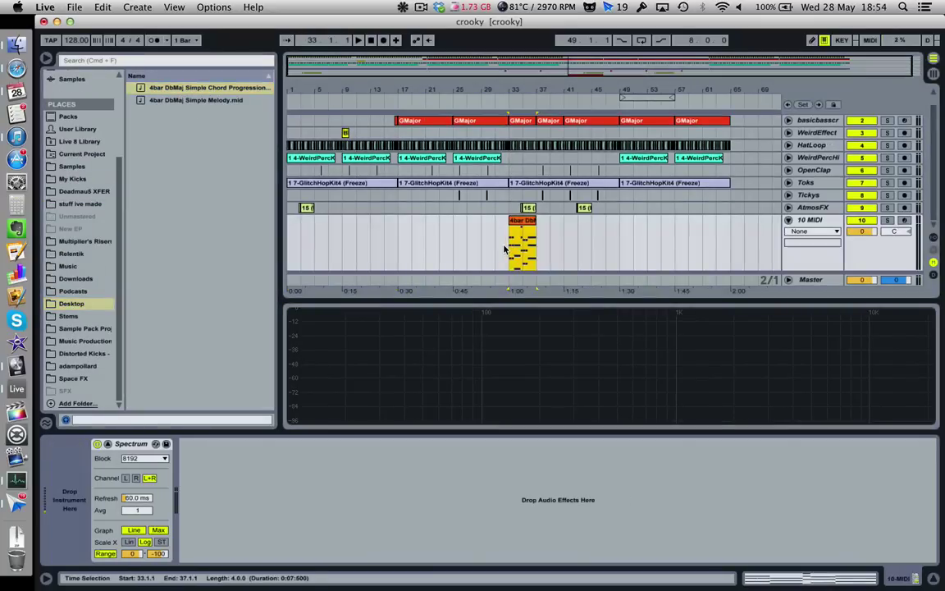
Try playing the new chord track in solo, and reselect its clip at bar 33
{"action": "left_click", "coordinate": [889, 222]}
{"action": "key", "text": "space"}
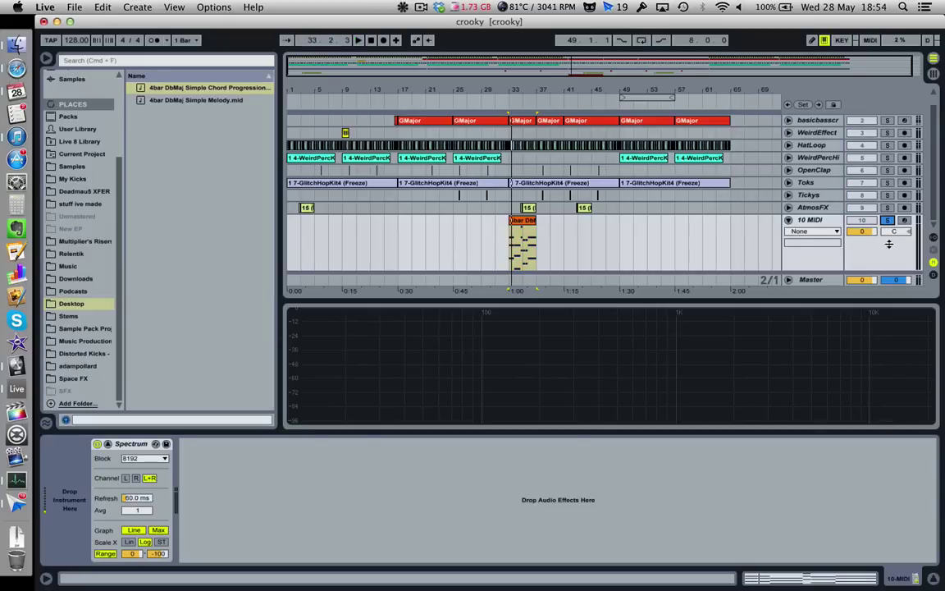
{"action": "left_click", "coordinate": [887, 222]}
{"action": "key", "text": "z"}
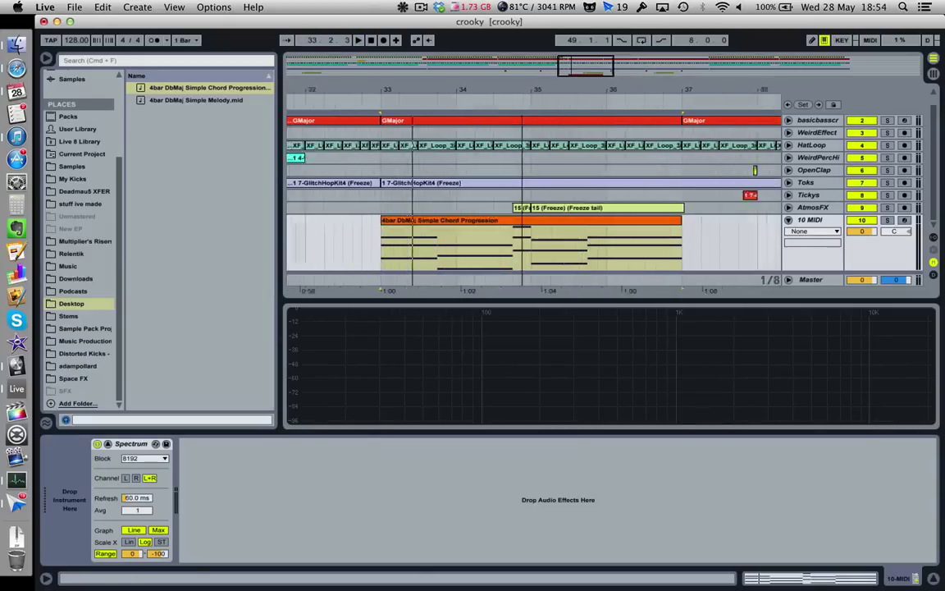
{"action": "key", "text": "x"}
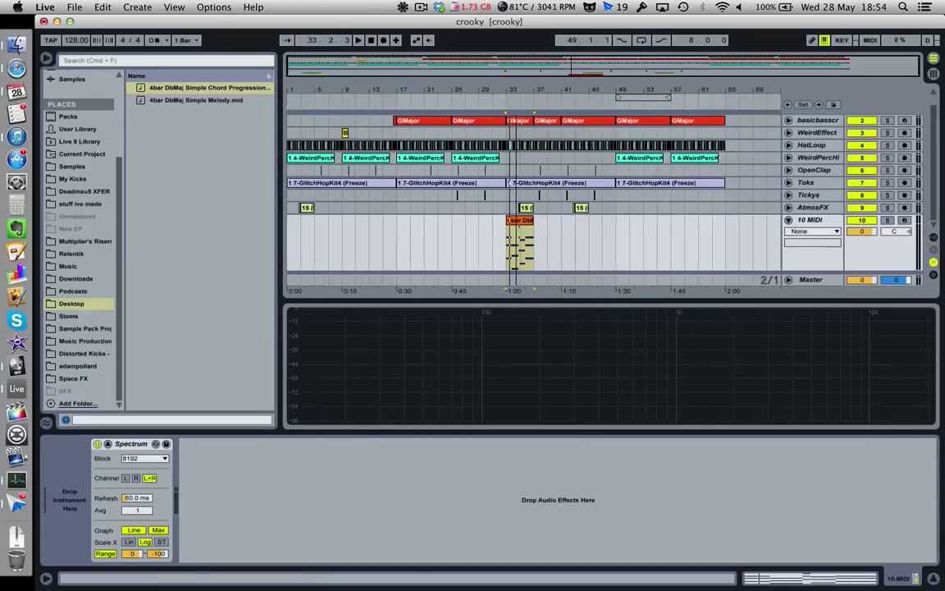
{"action": "left_click", "coordinate": [519, 223]}
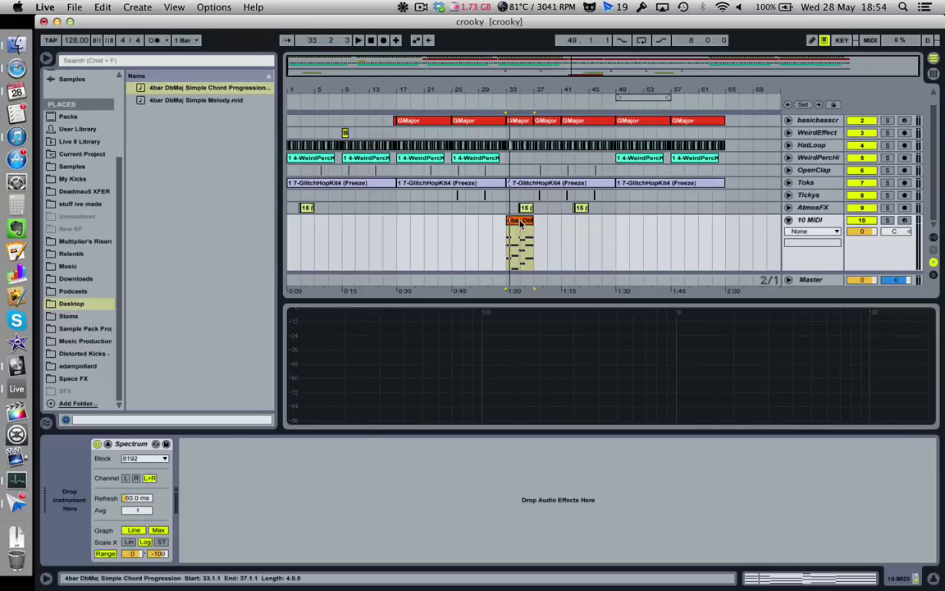
{"action": "mouse_move", "coordinate": [518, 223]}
{"action": "left_mouse_down"}
{"action": "mouse_move", "coordinate": [504, 233]}
{"action": "mouse_move", "coordinate": [518, 225]}
{"action": "left_mouse_up"}
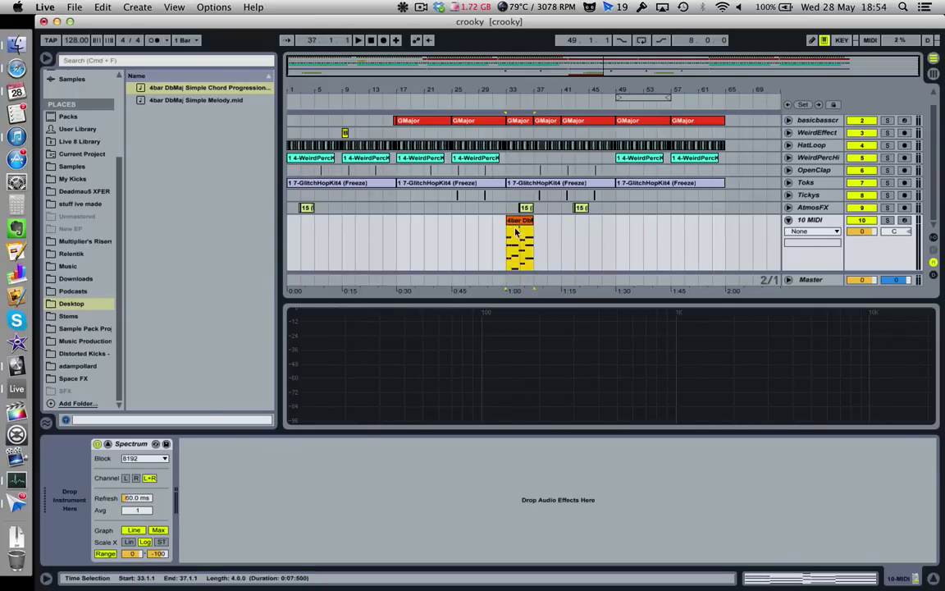
Browse the Grand Piano pack's Sounds for the Grand Piano Production presets
{"action": "left_click", "coordinate": [81, 170]}
{"action": "scroll", "coordinate": [81, 172], "scroll_direction": "up", "scroll_amount": 5}
{"action": "left_click", "coordinate": [88, 151]}
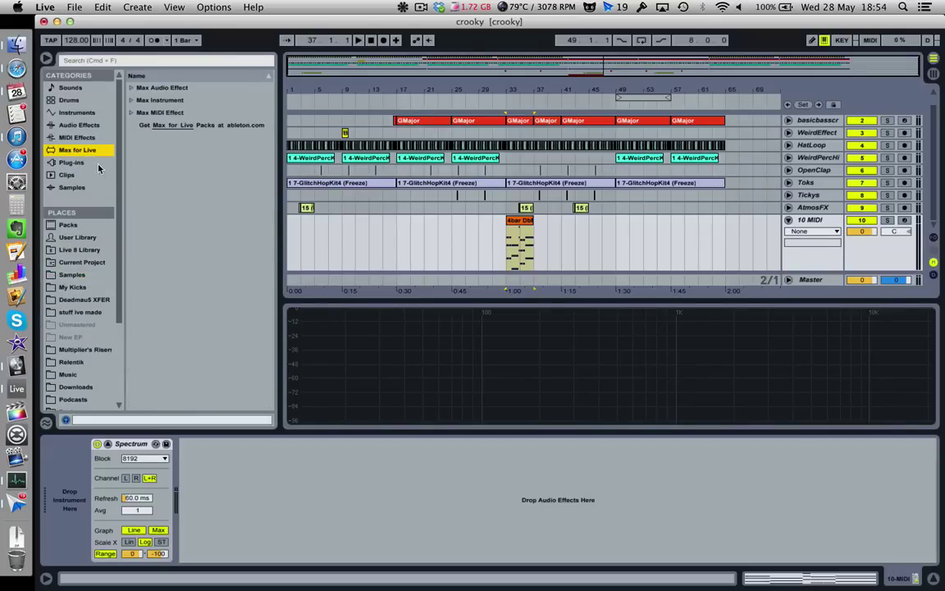
{"action": "left_click", "coordinate": [72, 163]}
{"action": "left_click", "coordinate": [85, 150]}
{"action": "left_click", "coordinate": [97, 225]}
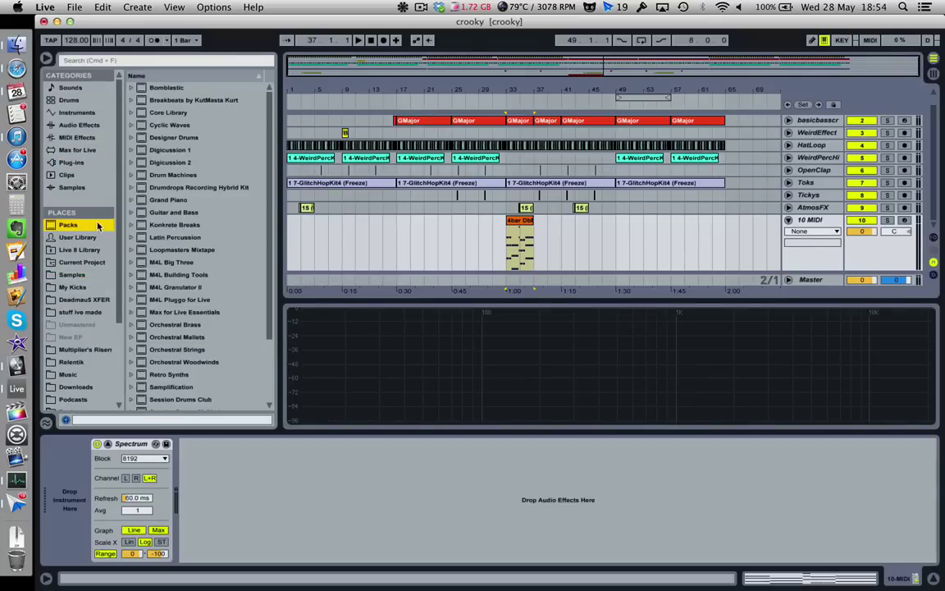
{"action": "left_click", "coordinate": [131, 200]}
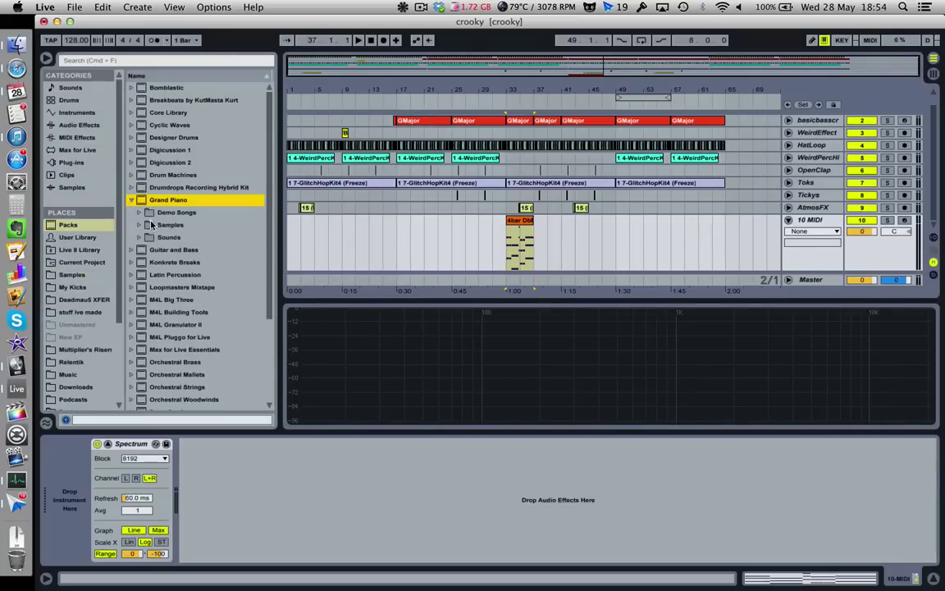
{"action": "left_click", "coordinate": [141, 226]}
{"action": "left_click", "coordinate": [139, 226]}
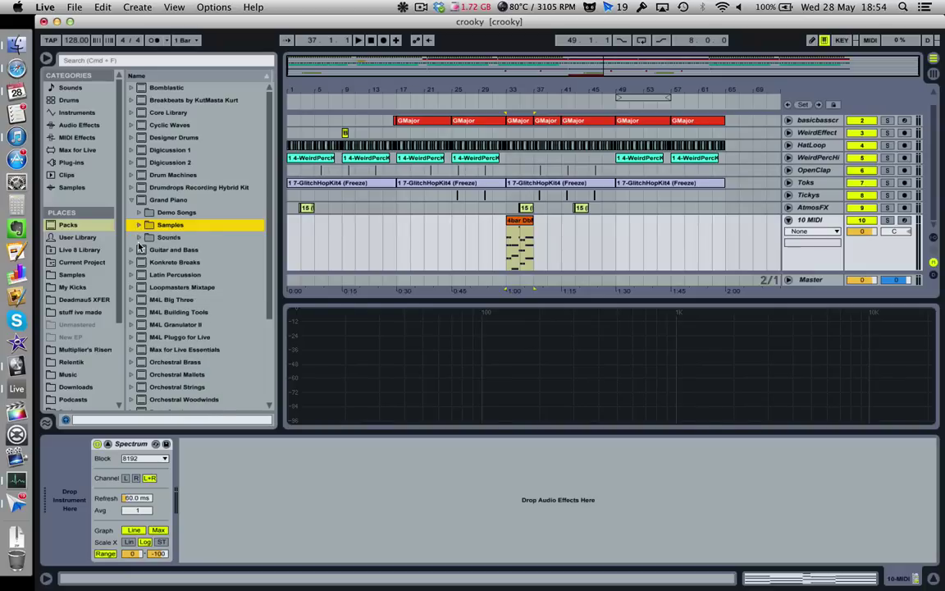
{"action": "left_click", "coordinate": [139, 239]}
{"action": "left_click", "coordinate": [146, 261]}
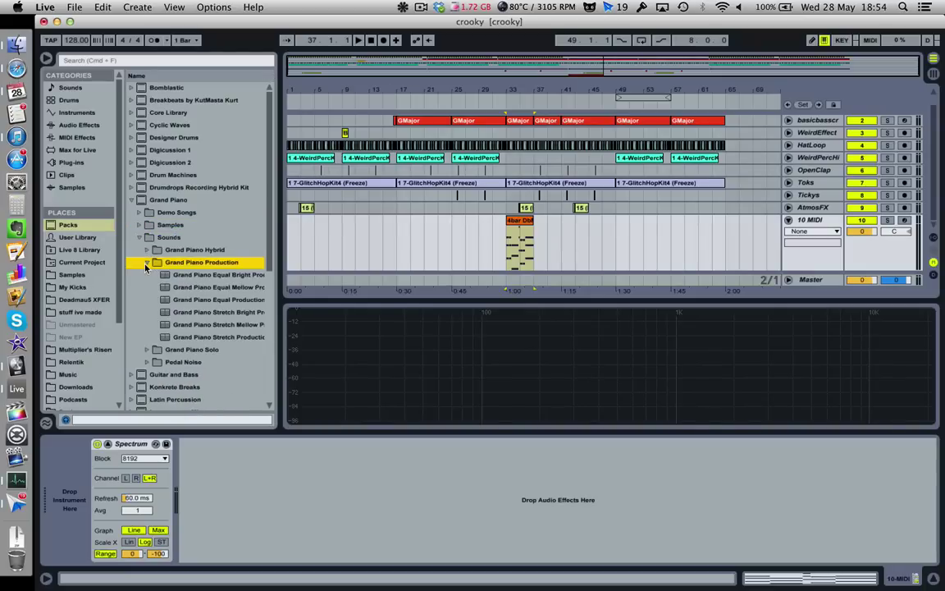
Preview the Stretch presets and load Grand Piano Stretch Mellow Production onto the chord track
{"action": "left_click", "coordinate": [215, 336]}
{"action": "left_click", "coordinate": [219, 313]}
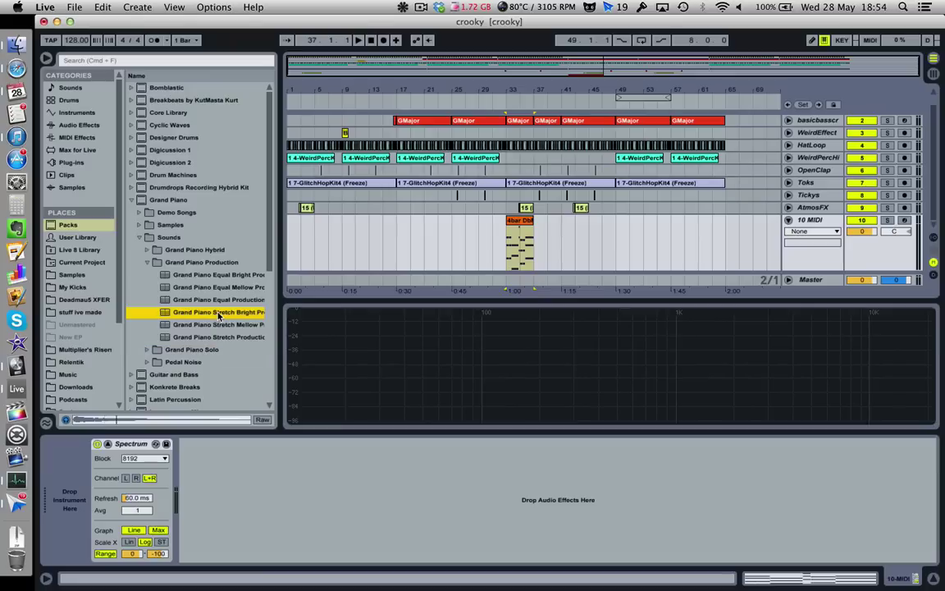
{"action": "left_click", "coordinate": [221, 325]}
{"action": "left_click", "coordinate": [220, 312]}
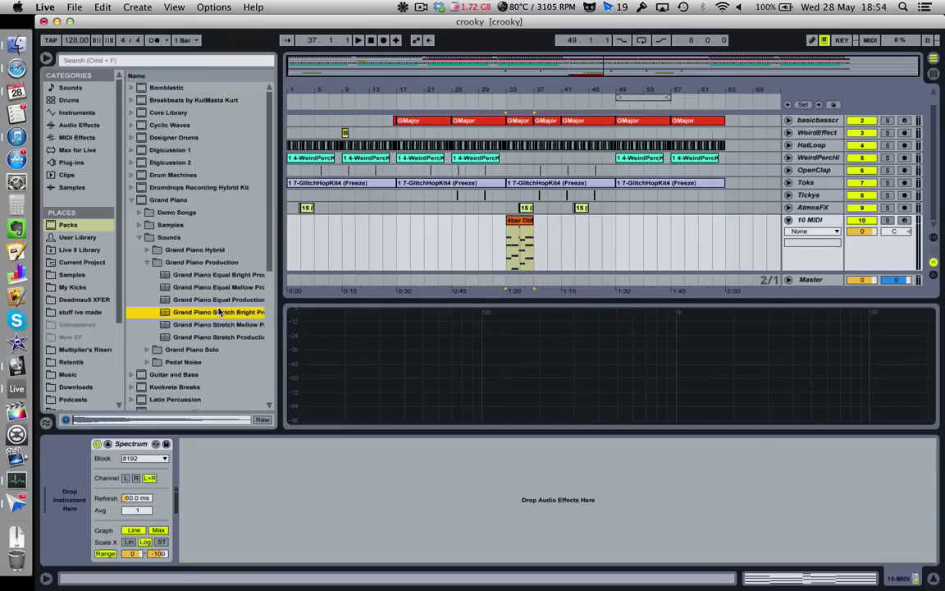
{"action": "left_click", "coordinate": [193, 325]}
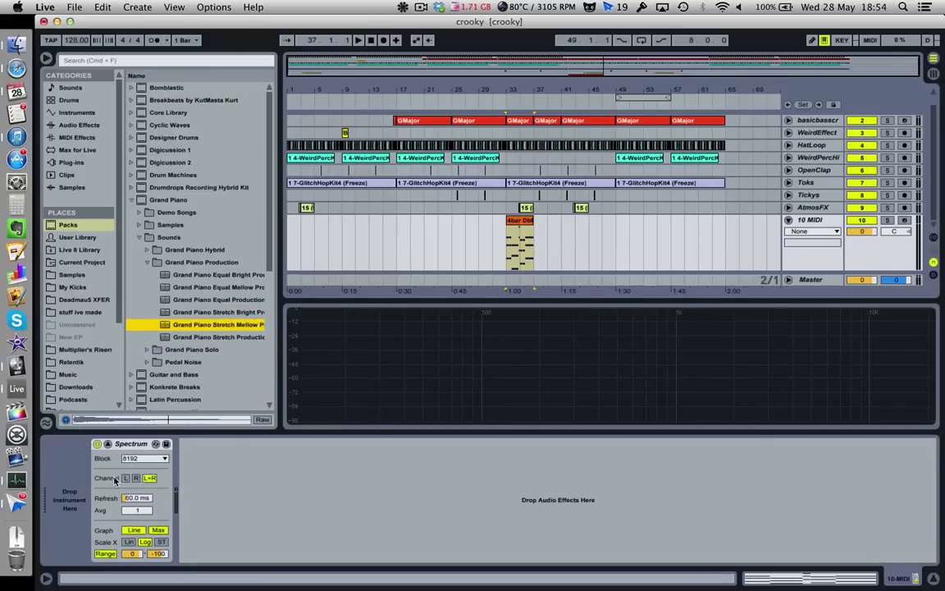
{"action": "left_click_drag", "start_coordinate": [115, 481], "coordinate": [78, 459]}
Play the piano chords from bar 33 in the mix and in solo, and select the GMajor bass clip at bar 41
{"action": "key", "text": "space"}
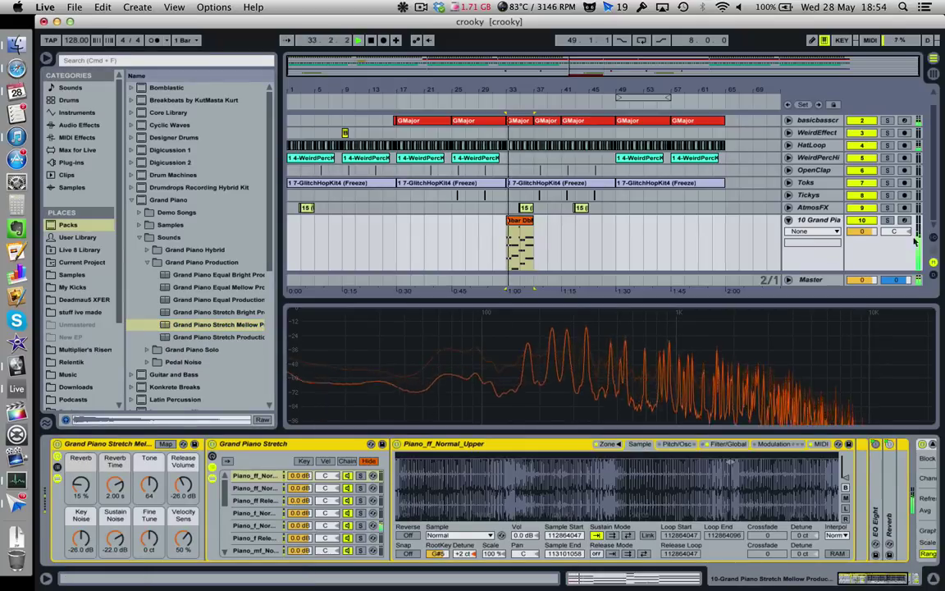
{"action": "left_click", "coordinate": [888, 221]}
{"action": "key", "text": "space"}
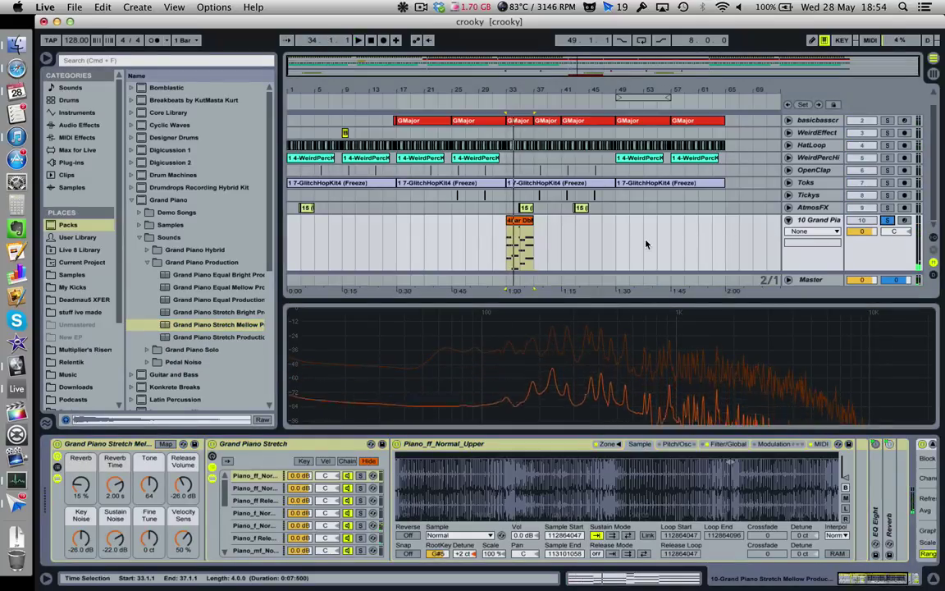
{"action": "scroll", "coordinate": [646, 244], "scroll_direction": "up", "scroll_amount": 2}
{"action": "left_click", "coordinate": [610, 121]}
{"action": "left_click", "coordinate": [569, 136]}
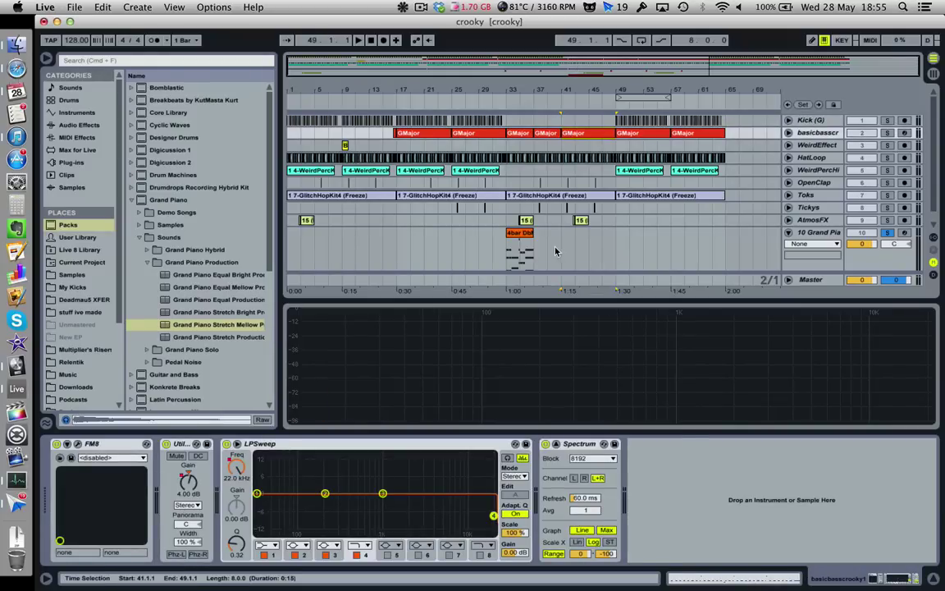
Delete the chord clip and open the recent set EDM MIDI v5.als without saving the changes to crooky
{"action": "left_click", "coordinate": [529, 235]}
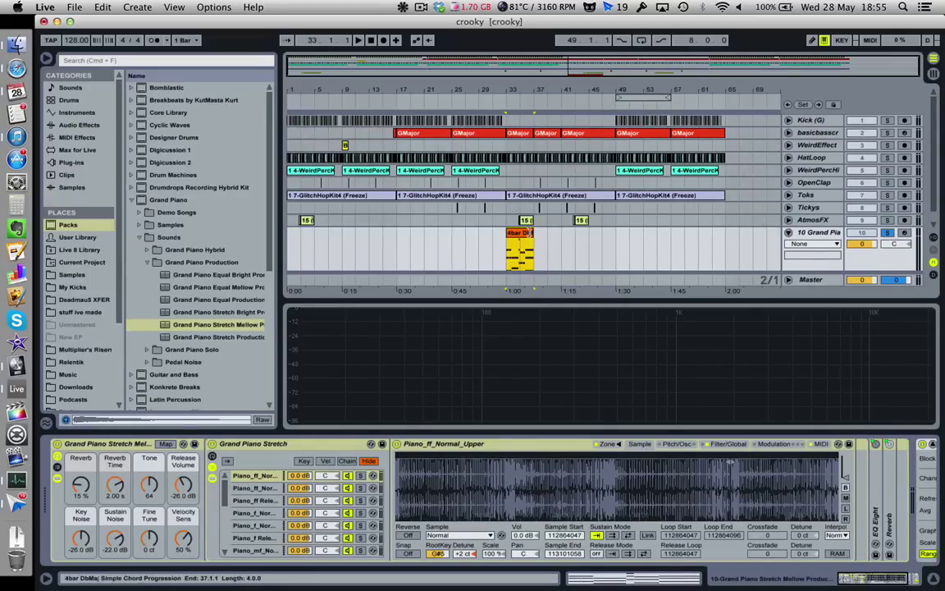
{"action": "left_click", "coordinate": [74, 7]}
{"action": "mouse_move", "coordinate": [132, 48]}
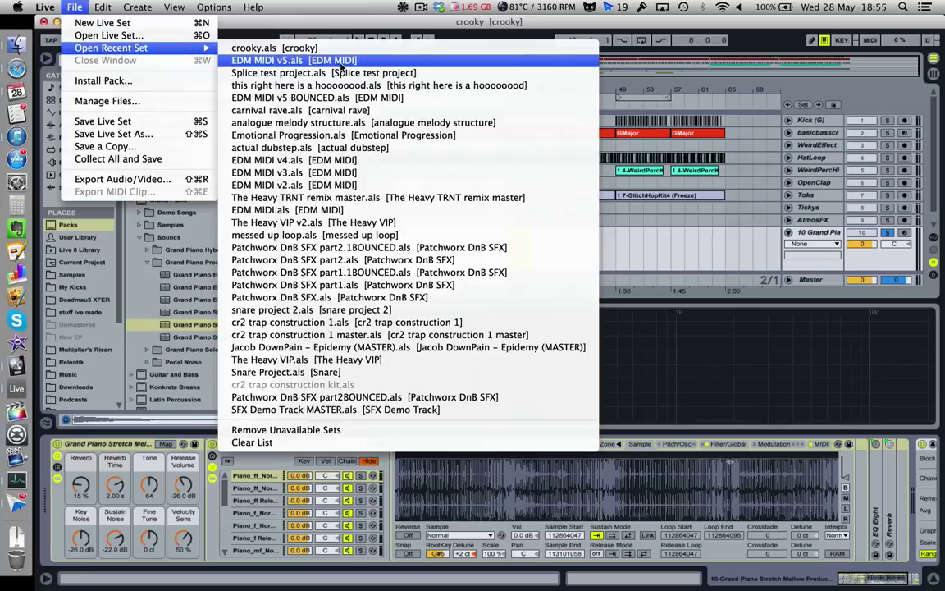
{"action": "left_click", "coordinate": [329, 61]}
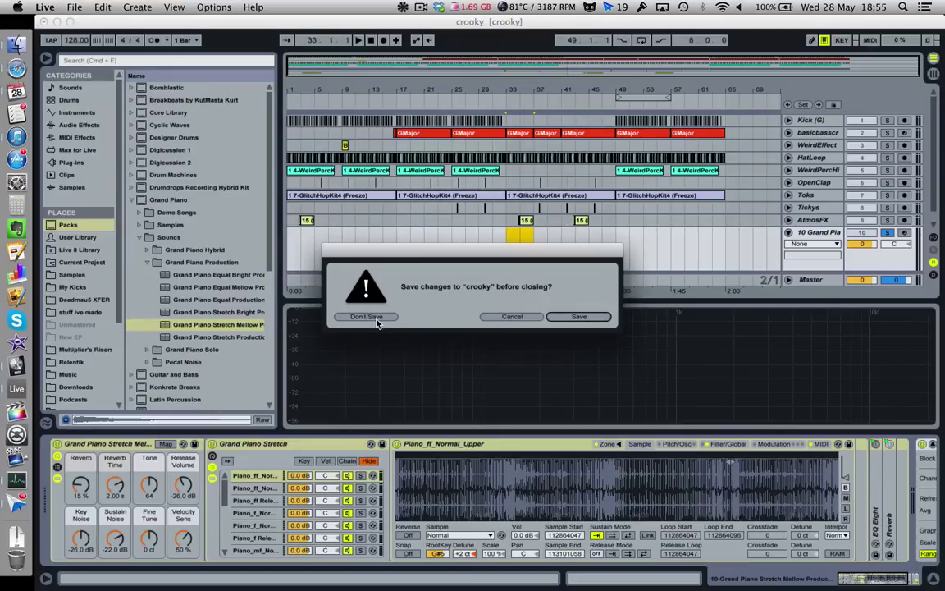
{"action": "left_click", "coordinate": [366, 316]}
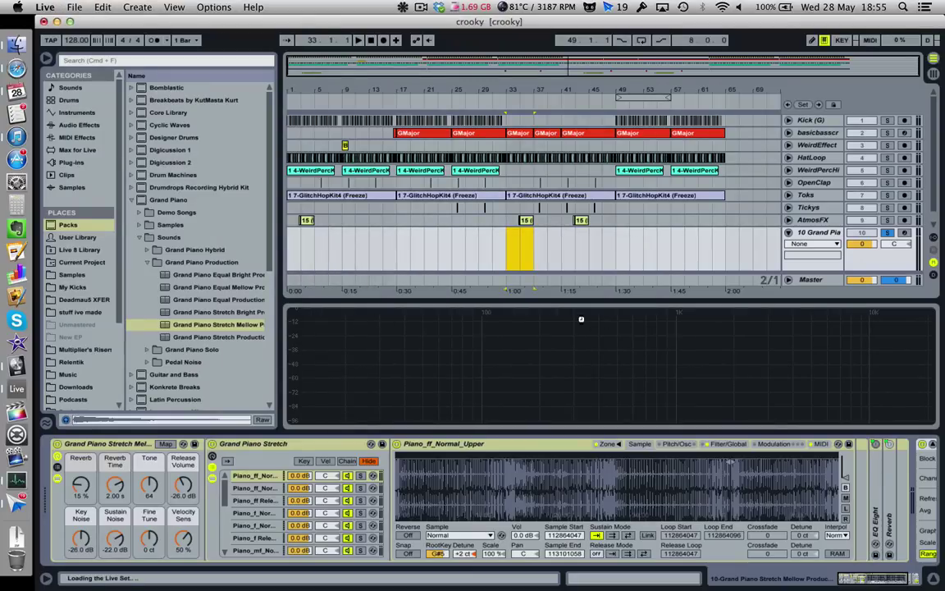
Move both exported DbMaj MIDI files from the Desktop to the Trash
{"action": "key", "text": "F11"}
{"action": "left_click_drag", "start_coordinate": [849, 56], "coordinate": [912, 207]}
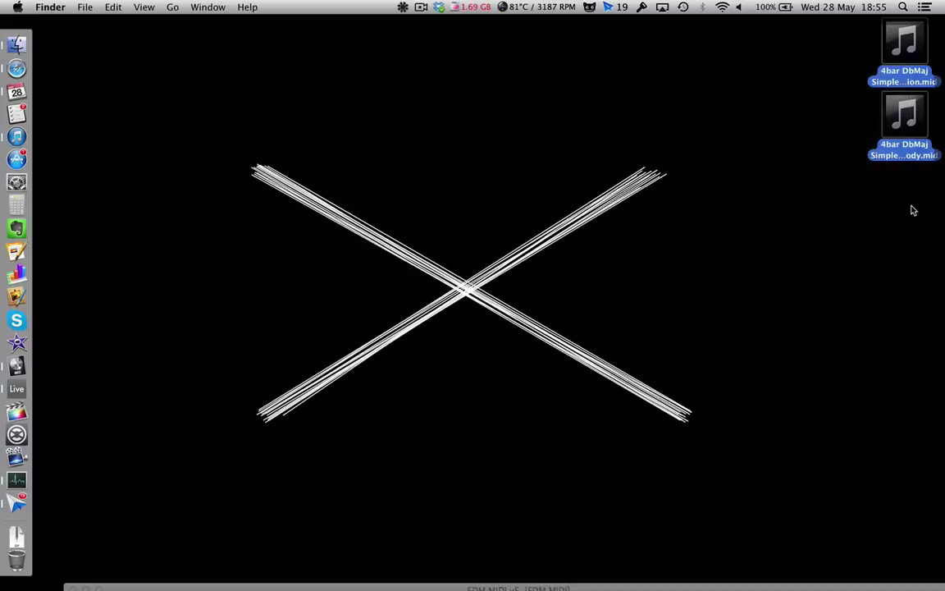
{"action": "key", "text": "super+BackSpace"}
{"action": "key", "text": "F11"}
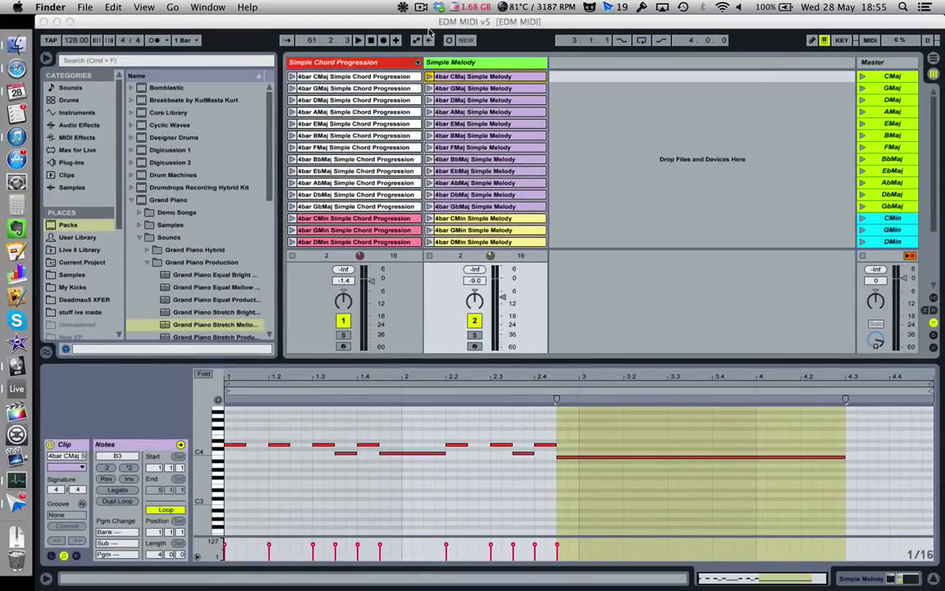
Switch back to Ableton Live, hide the clip editor and launch the GMaj scene to hear it
{"action": "left_click", "coordinate": [426, 31]}
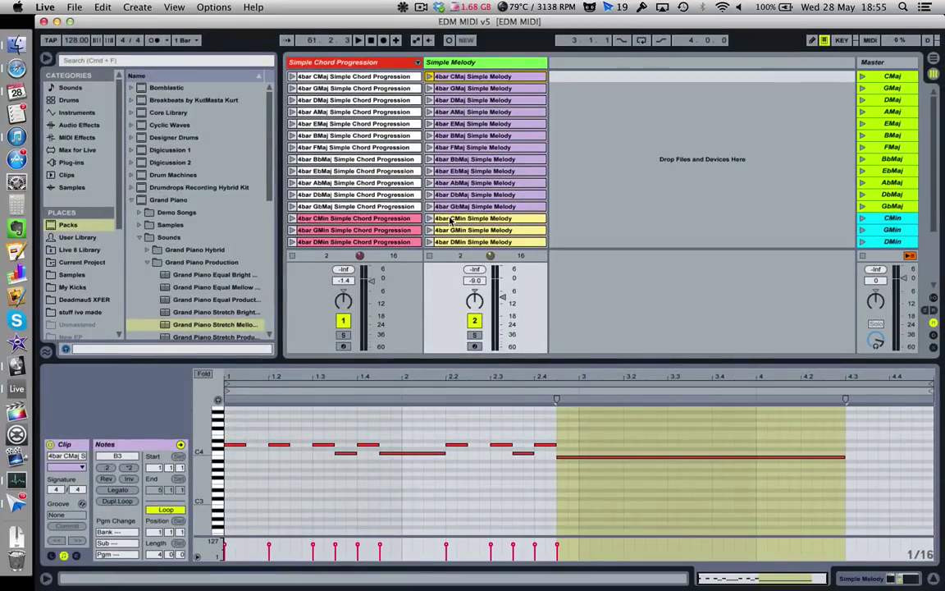
{"action": "scroll", "coordinate": [450, 220], "scroll_direction": "down", "scroll_amount": 5}
{"action": "key", "text": "super+alt+l"}
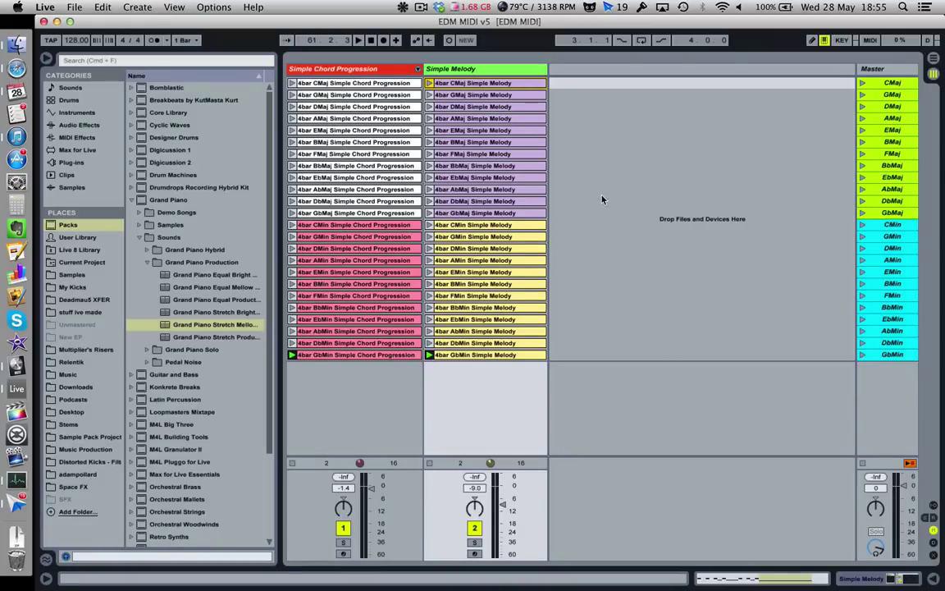
{"action": "left_click", "coordinate": [863, 95]}
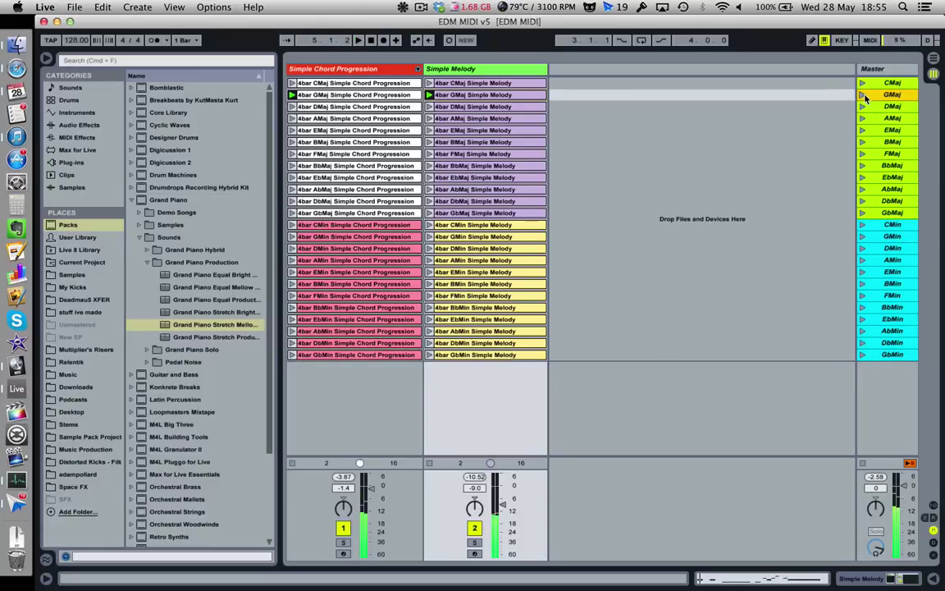
Export the GMaj chord progression clip as a MIDI file
{"action": "right_click", "coordinate": [382, 100]}
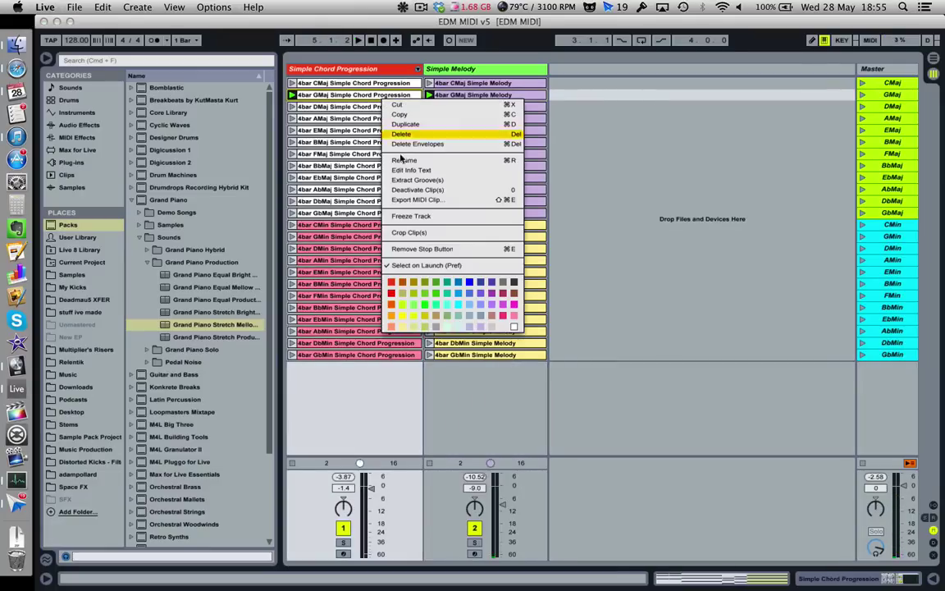
{"action": "left_click", "coordinate": [414, 189]}
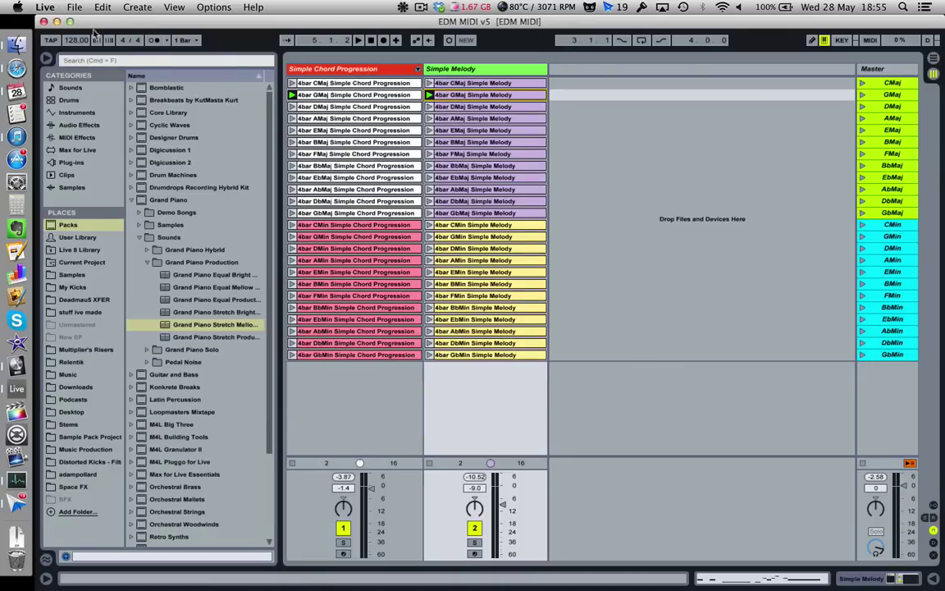
Open the recently used crooky set
{"action": "left_click", "coordinate": [74, 7]}
{"action": "mouse_move", "coordinate": [111, 46]}
{"action": "left_click", "coordinate": [295, 64]}
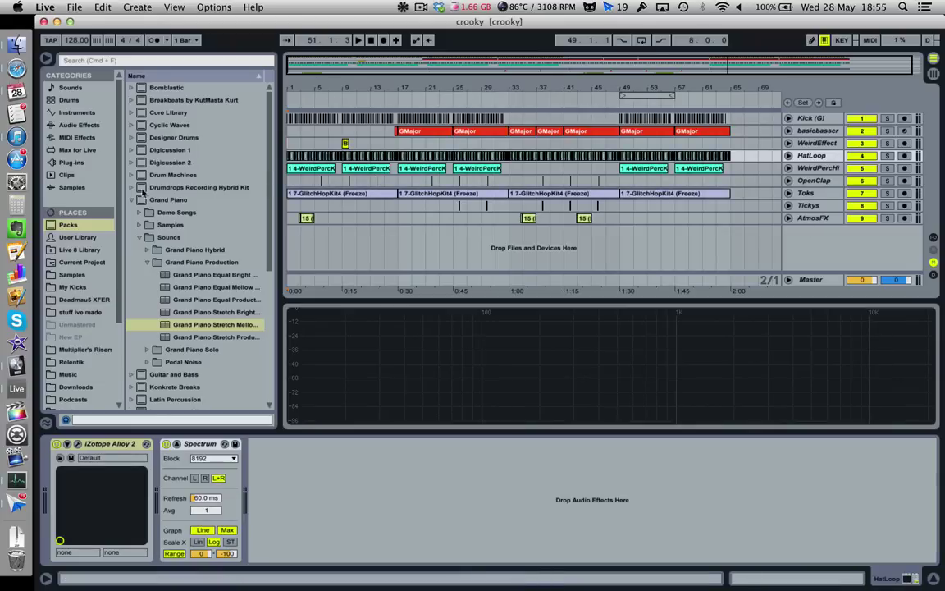
Add the selected Grand Piano Stretch Mellow instrument to the arrangement as a new MIDI track
{"action": "left_click", "coordinate": [164, 328]}
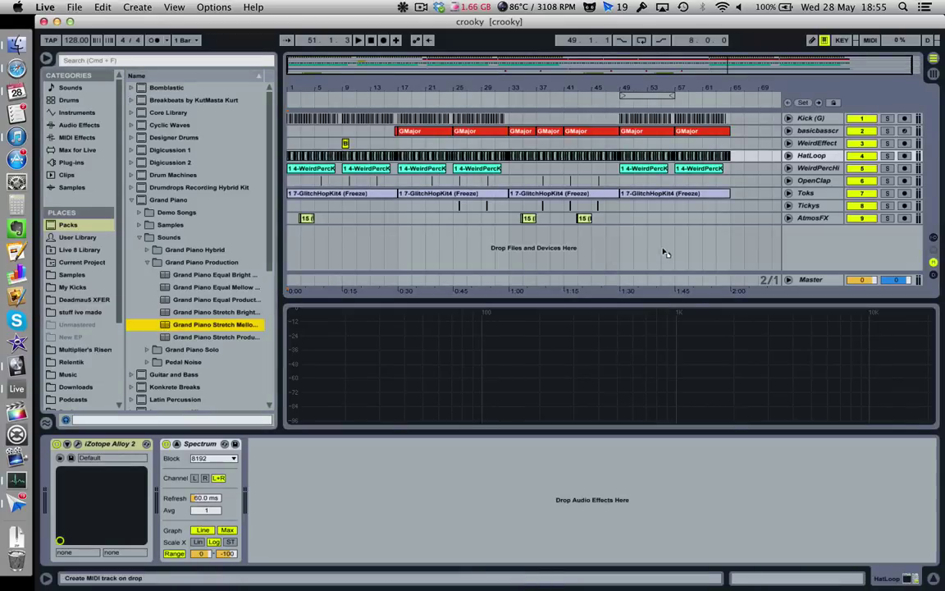
{"action": "left_click_drag", "start_coordinate": [308, 279], "coordinate": [310, 275]}
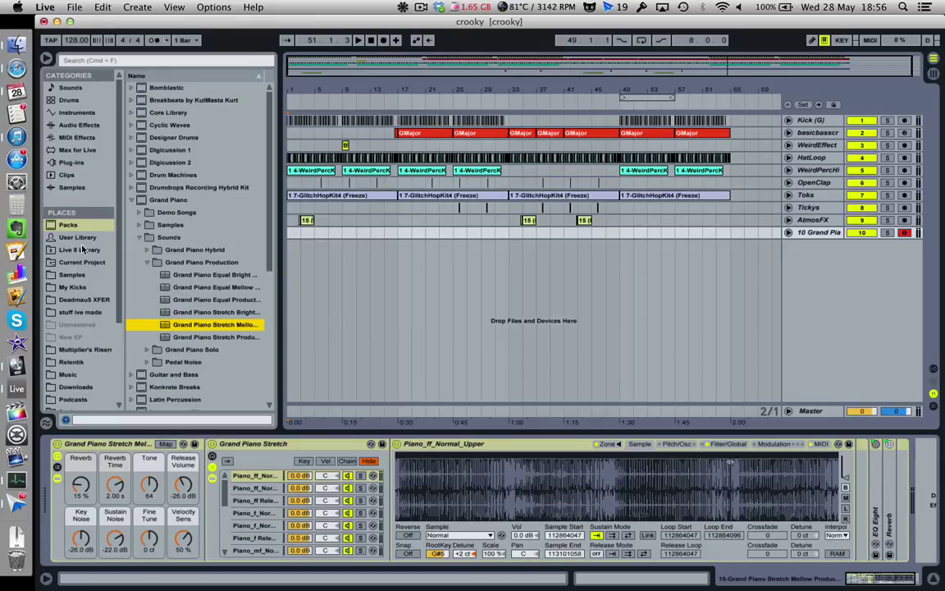
Place the 4bar GMaj Simple Chord Progression file from the Desktop at bar 33 on the piano track and set the track's volume to -13.1 dB
{"action": "left_click", "coordinate": [75, 287]}
{"action": "left_click", "coordinate": [64, 225]}
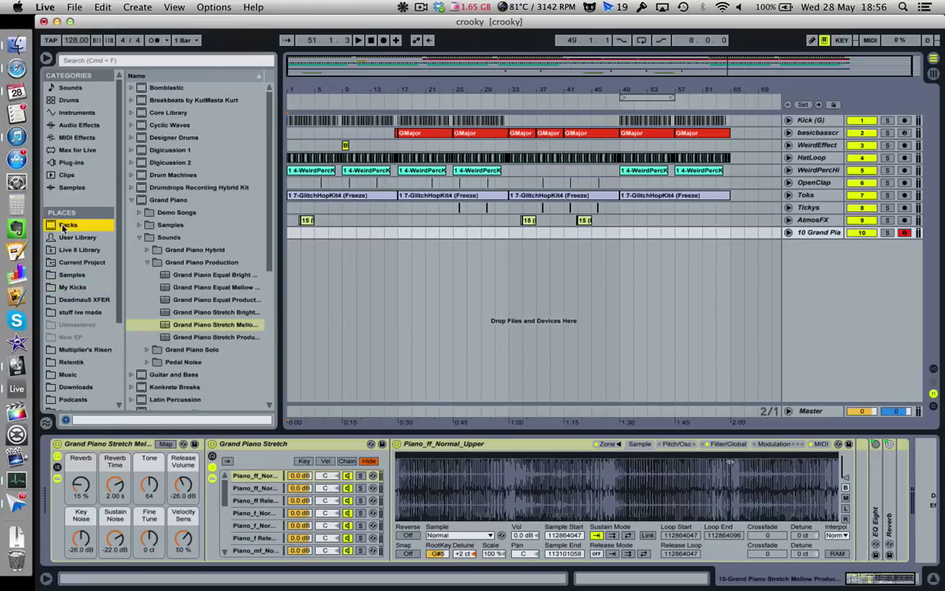
{"action": "scroll", "coordinate": [75, 277], "scroll_direction": "down", "scroll_amount": 5}
{"action": "left_click", "coordinate": [72, 303]}
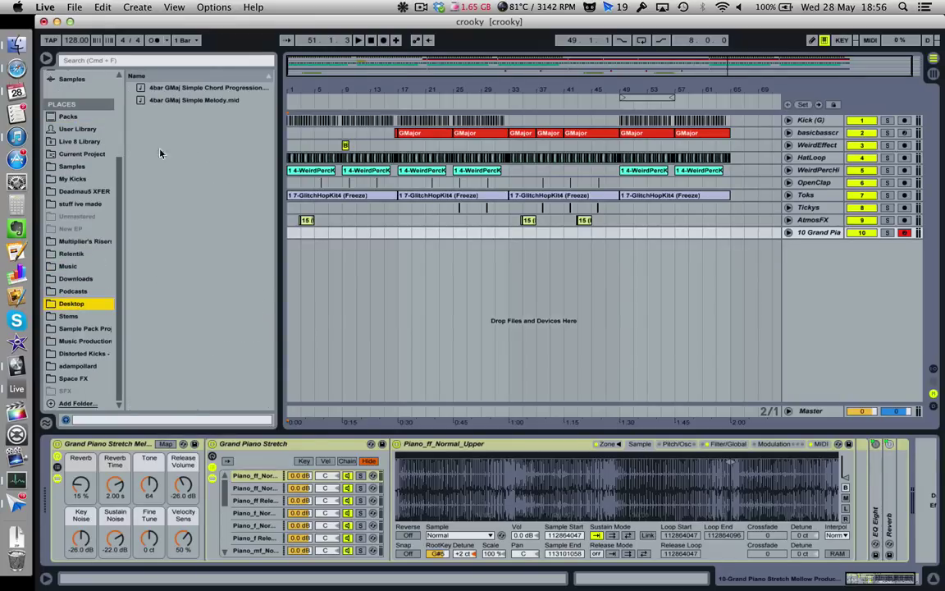
{"action": "left_click_drag", "start_coordinate": [178, 89], "coordinate": [508, 234]}
{"action": "left_click", "coordinate": [787, 232]}
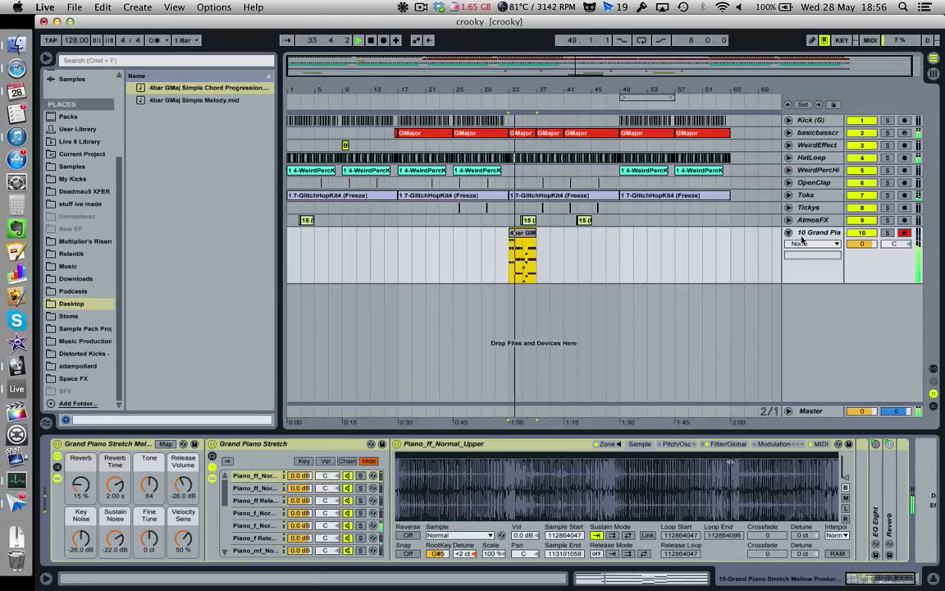
{"action": "left_click_drag", "start_coordinate": [854, 247], "coordinate": [855, 271]}
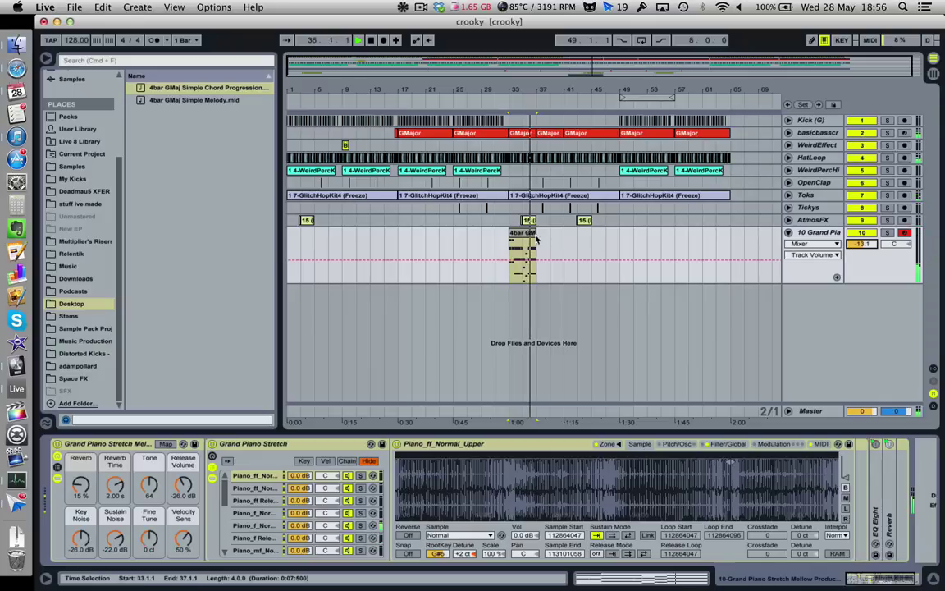
Extend the looped chord progression clip to bar 65 and set the piano track's volume to -7.4 dB
{"action": "left_click_drag", "start_coordinate": [536, 246], "coordinate": [622, 248]}
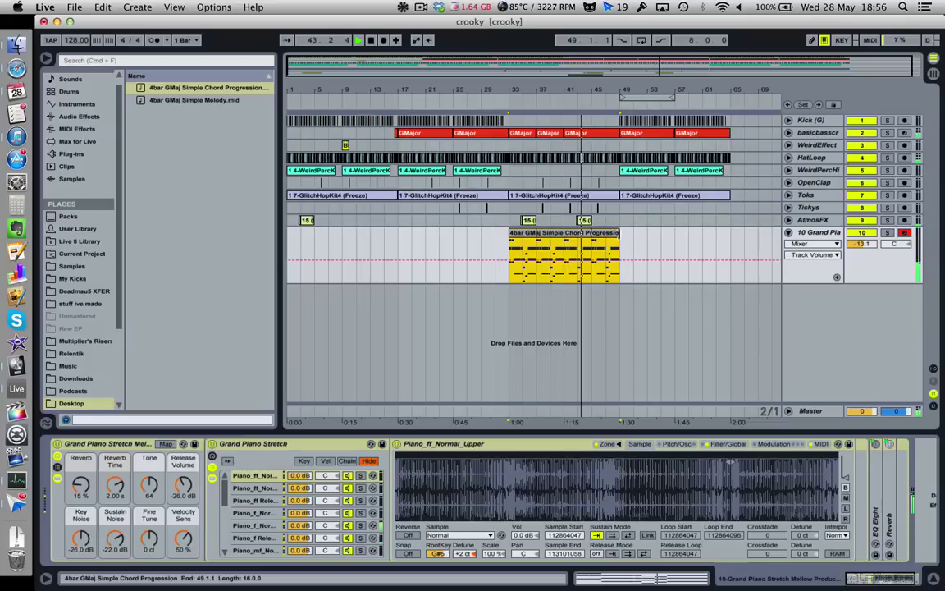
{"action": "left_click_drag", "start_coordinate": [619, 254], "coordinate": [730, 260]}
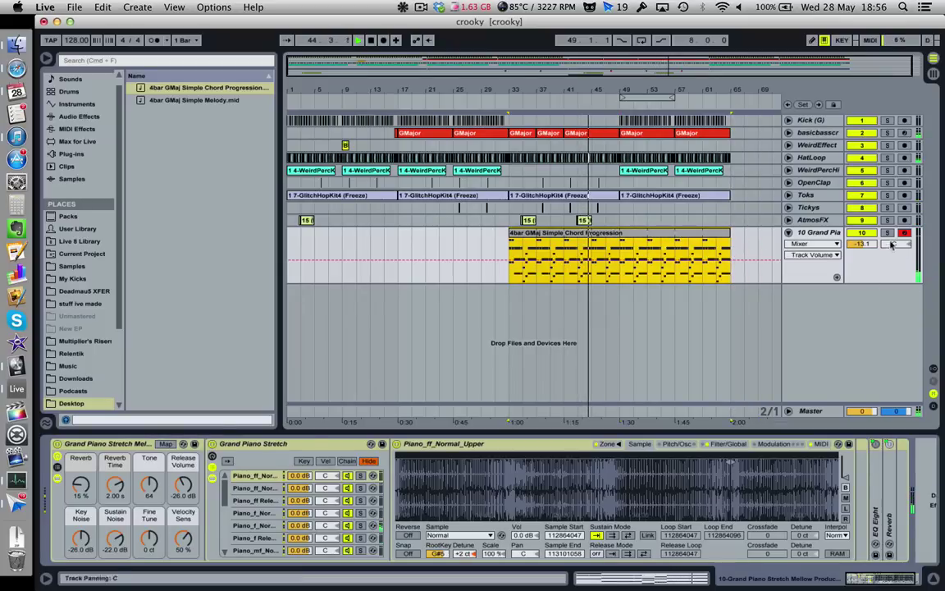
{"action": "mouse_move", "coordinate": [859, 240]}
{"action": "left_mouse_down"}
{"action": "mouse_move", "coordinate": [858, 255]}
{"action": "mouse_move", "coordinate": [860, 244]}
{"action": "left_mouse_up"}
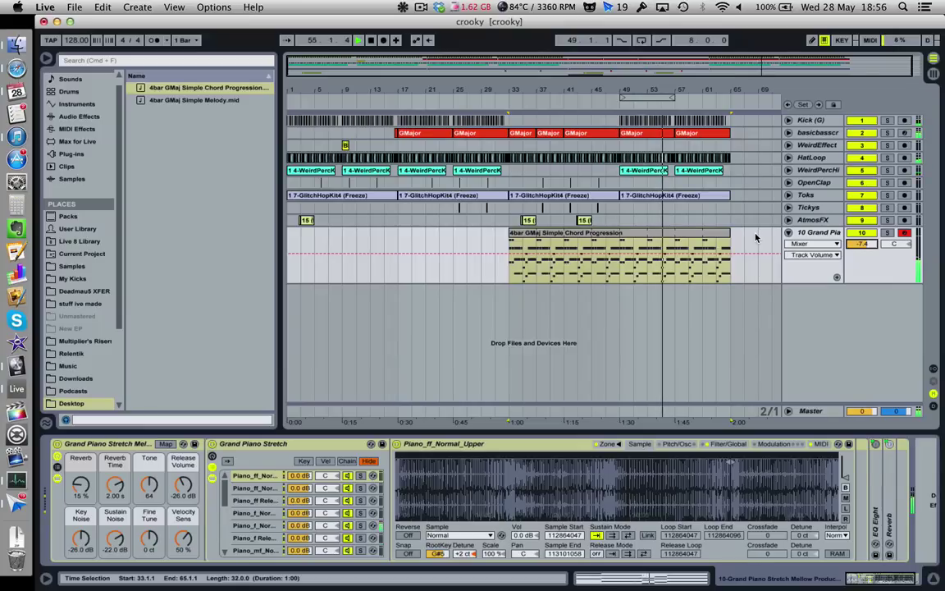
{"action": "left_click_drag", "start_coordinate": [666, 93], "coordinate": [666, 88]}
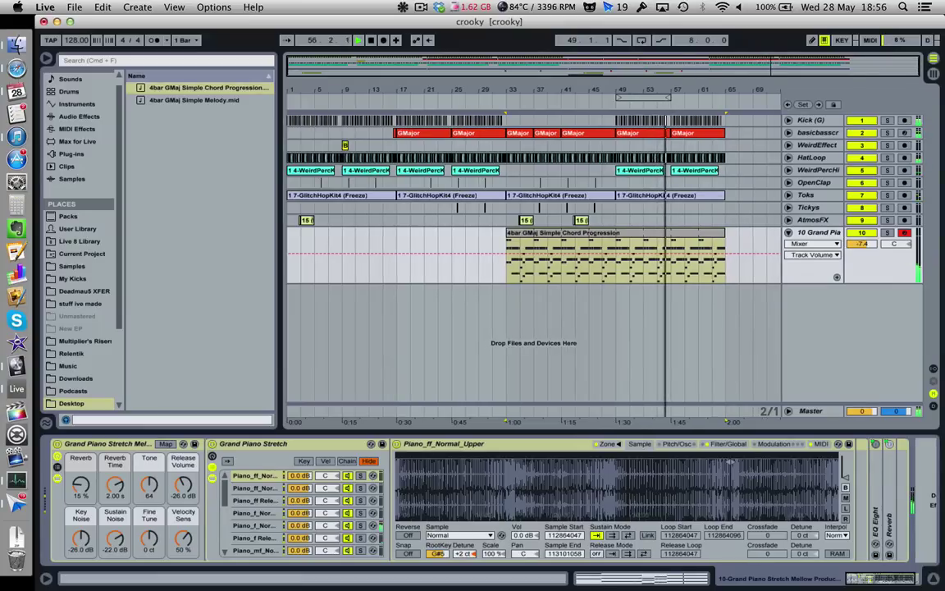
Solo the piano track and play the chord progression to hear it on its own
{"action": "left_click", "coordinate": [888, 233]}
{"action": "left_click", "coordinate": [520, 271]}
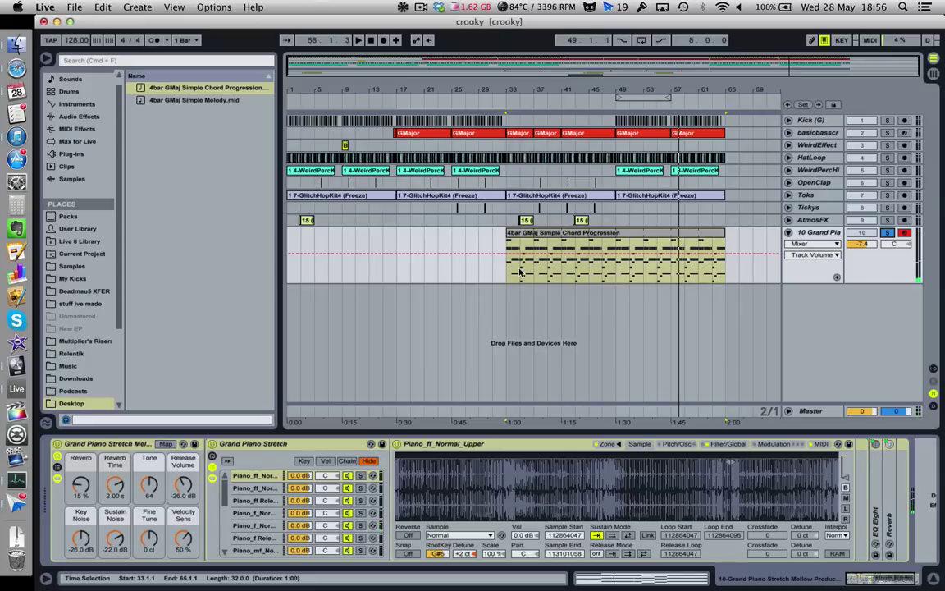
{"action": "left_click", "coordinate": [600, 232]}
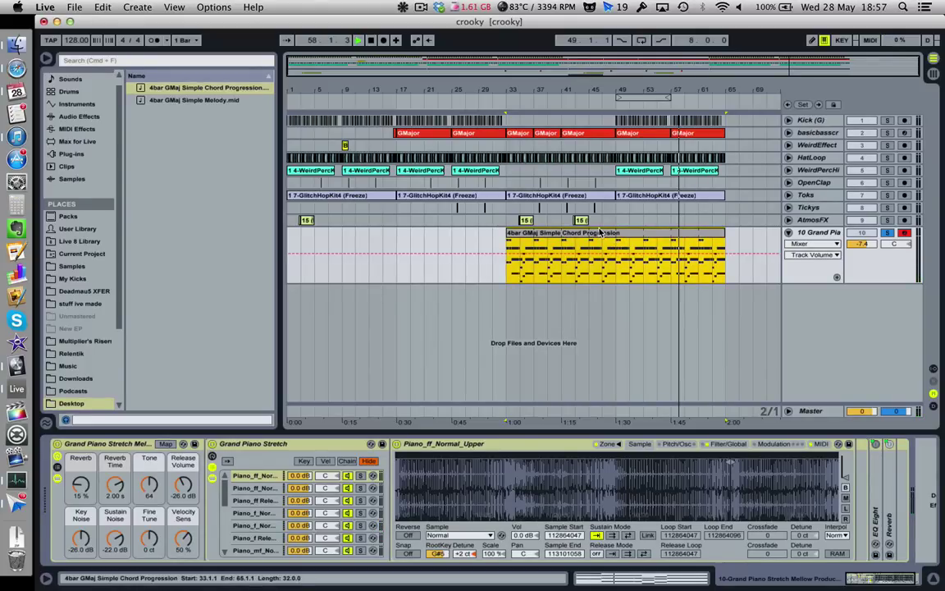
{"action": "key", "text": "space"}
Move the chord progression clip to start at bar 1, play from there and set the piano track's volume to -7.6 dB
{"action": "left_click_drag", "start_coordinate": [600, 232], "coordinate": [380, 232]}
{"action": "left_click", "coordinate": [290, 222]}
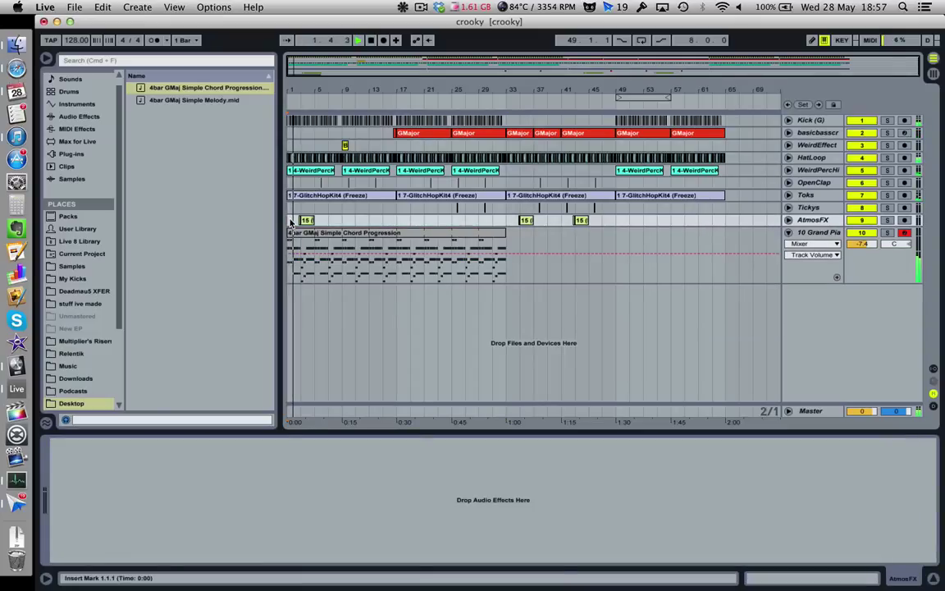
{"action": "key", "text": "Tab"}
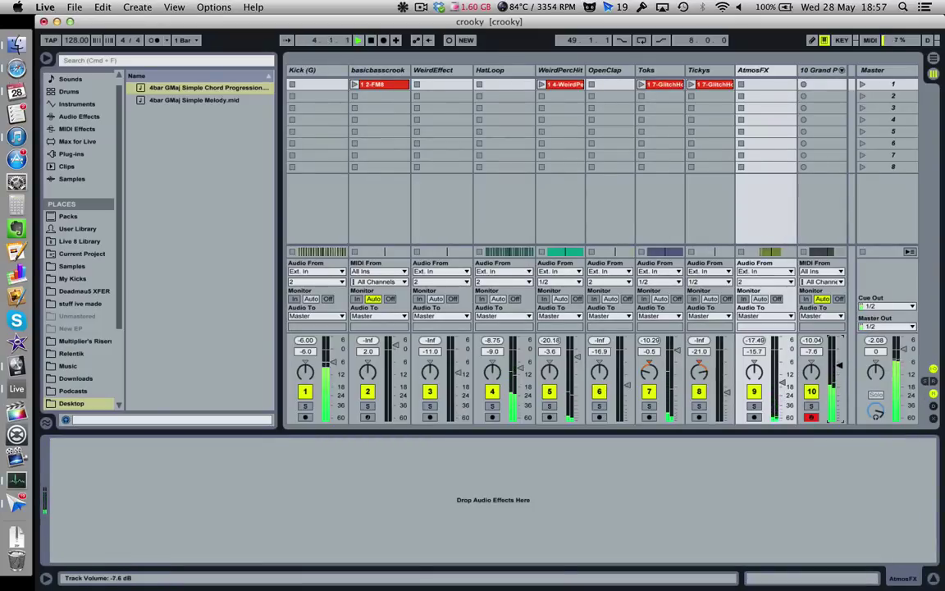
{"action": "key", "text": "Tab"}
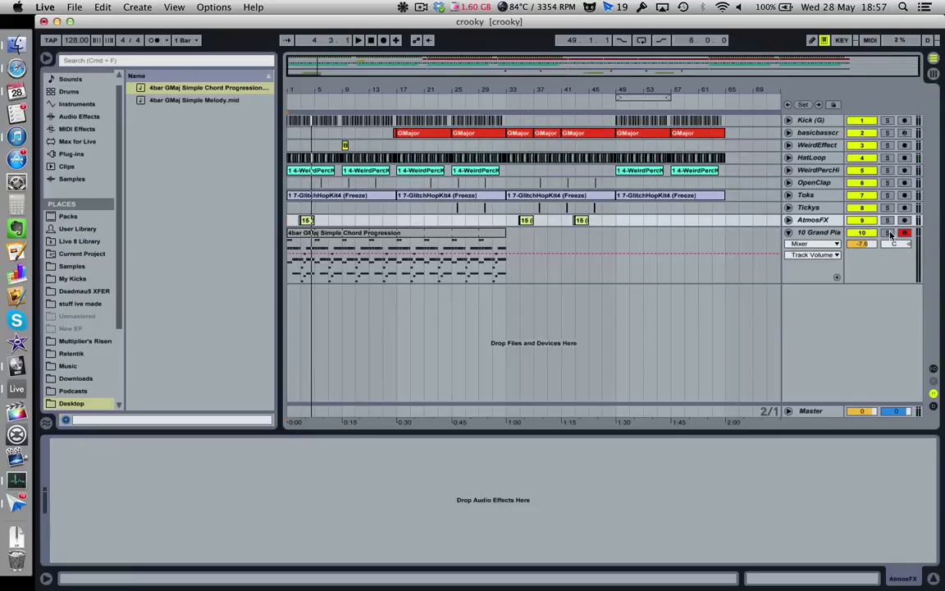
Add the Syntorus VST chorus to the grand piano track
{"action": "left_click", "coordinate": [836, 232]}
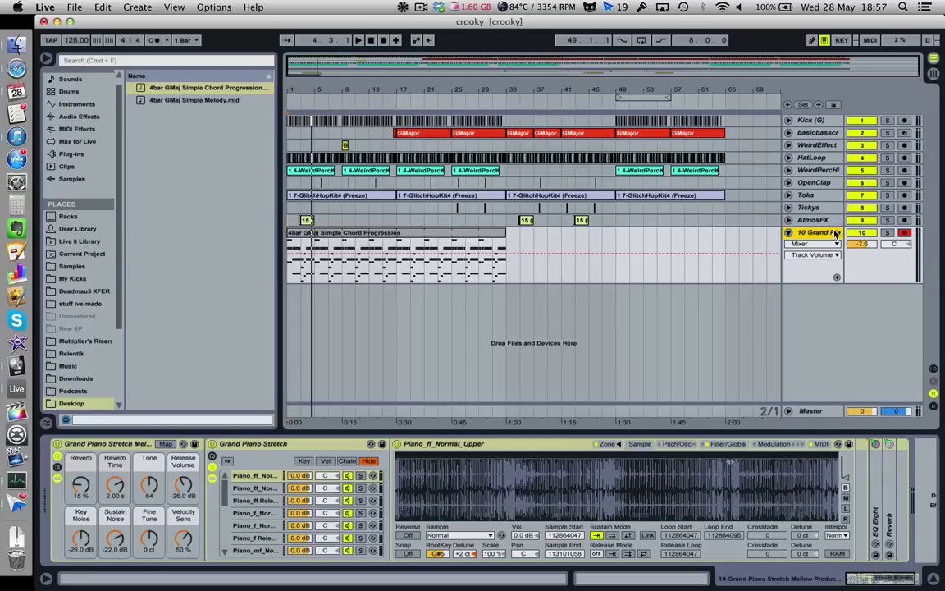
{"action": "left_click", "coordinate": [66, 155]}
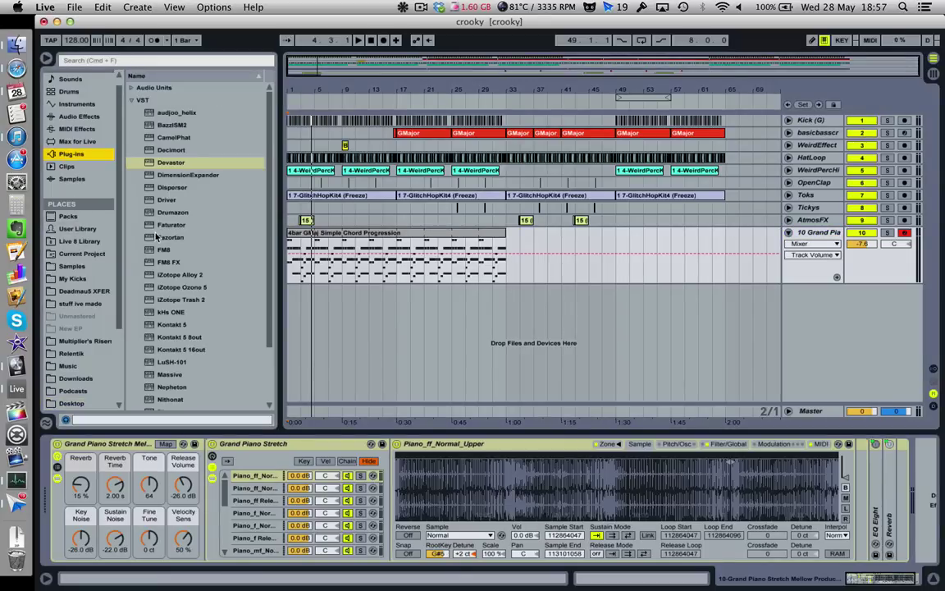
{"action": "scroll", "coordinate": [156, 236], "scroll_direction": "down", "scroll_amount": 3}
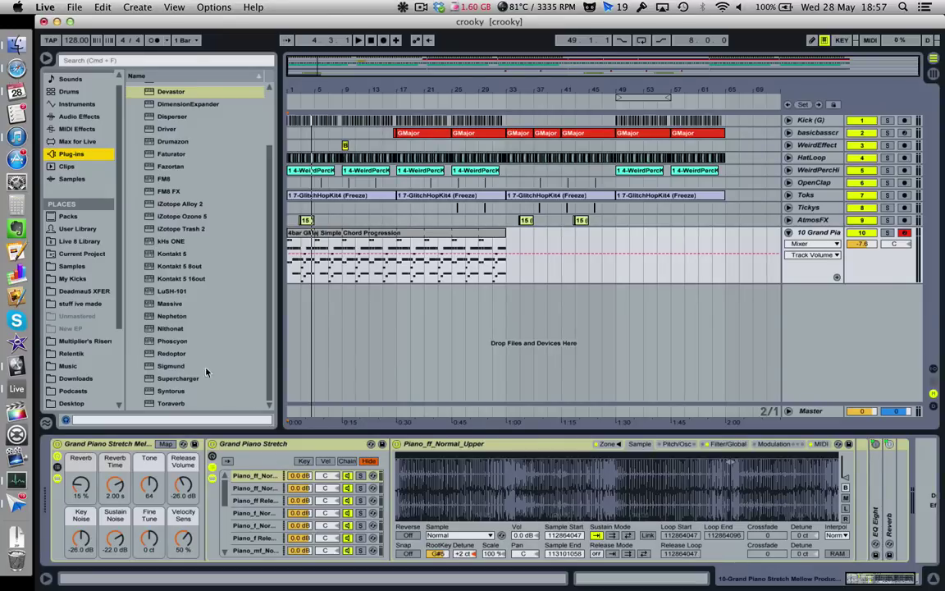
{"action": "double_click", "coordinate": [150, 392]}
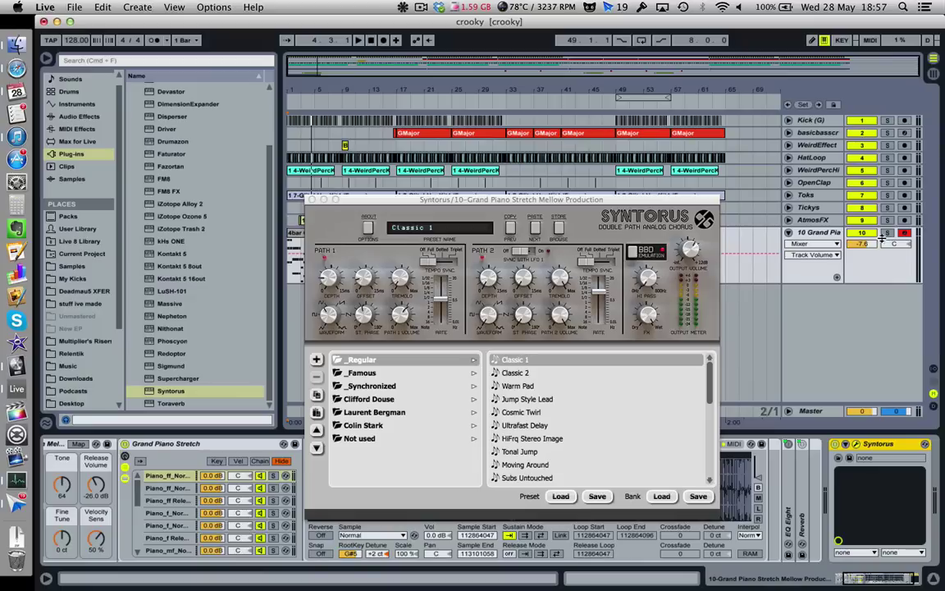
Set the loop range to bars 1 to 9, start playback and load the Ultrafast Delay preset in Syntorus
{"action": "left_click_drag", "start_coordinate": [636, 96], "coordinate": [237, 96]}
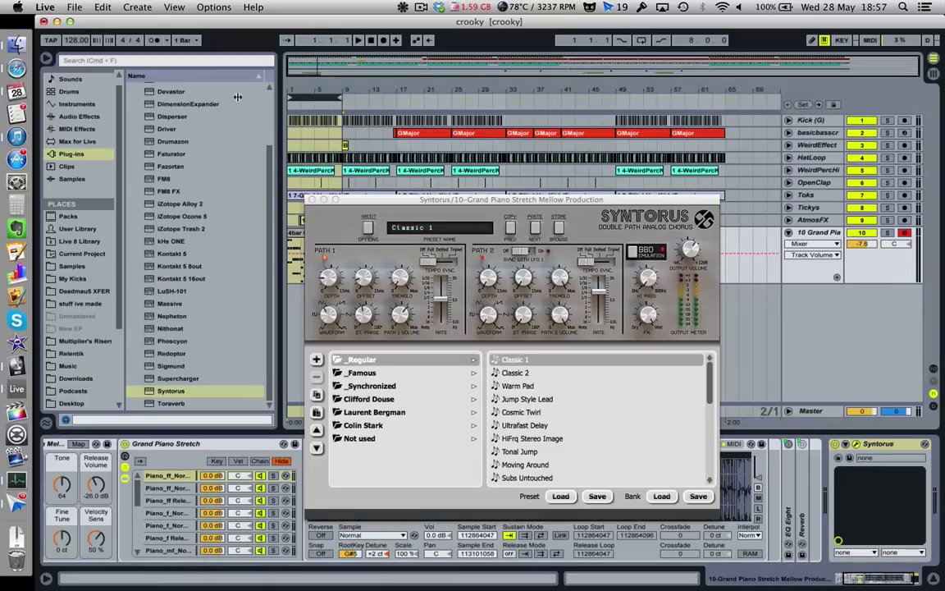
{"action": "key", "text": "space"}
{"action": "left_click", "coordinate": [530, 425]}
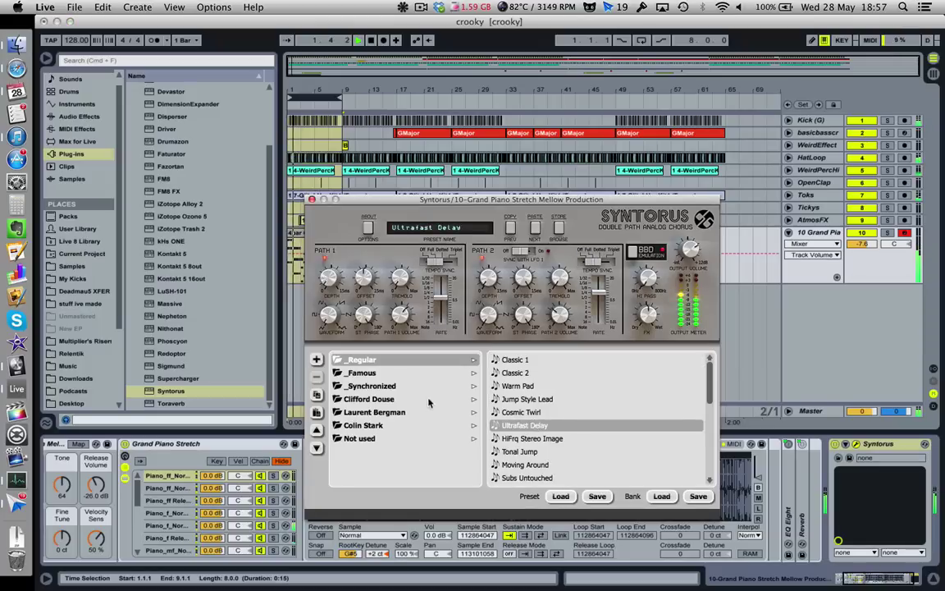
Audition the Echoing, Trance Gater, Synth Sequence and Synchronized Running presets from Syntorus's Synchronized group
{"action": "left_click", "coordinate": [410, 387]}
{"action": "left_click", "coordinate": [538, 398]}
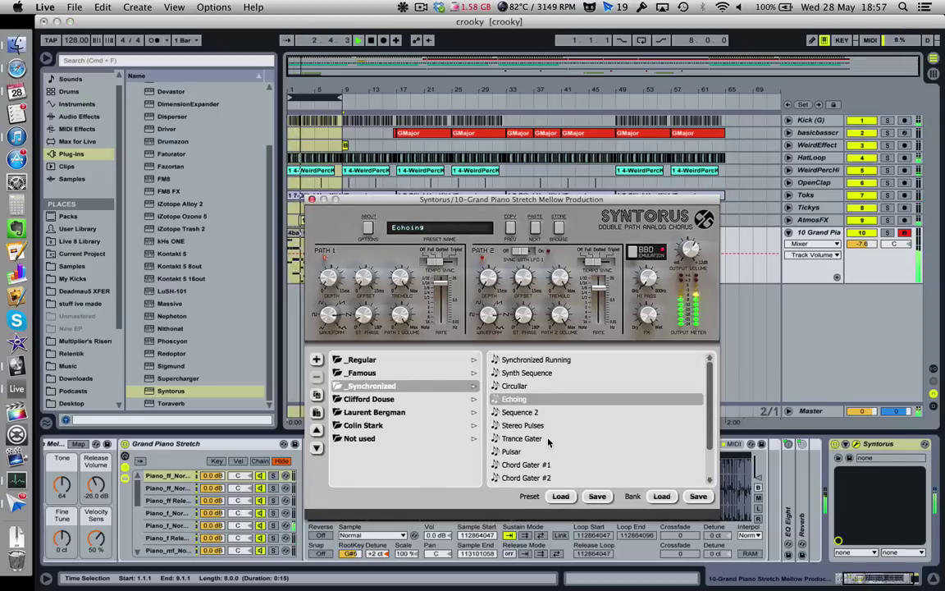
{"action": "left_click", "coordinate": [549, 441]}
{"action": "left_click", "coordinate": [546, 373]}
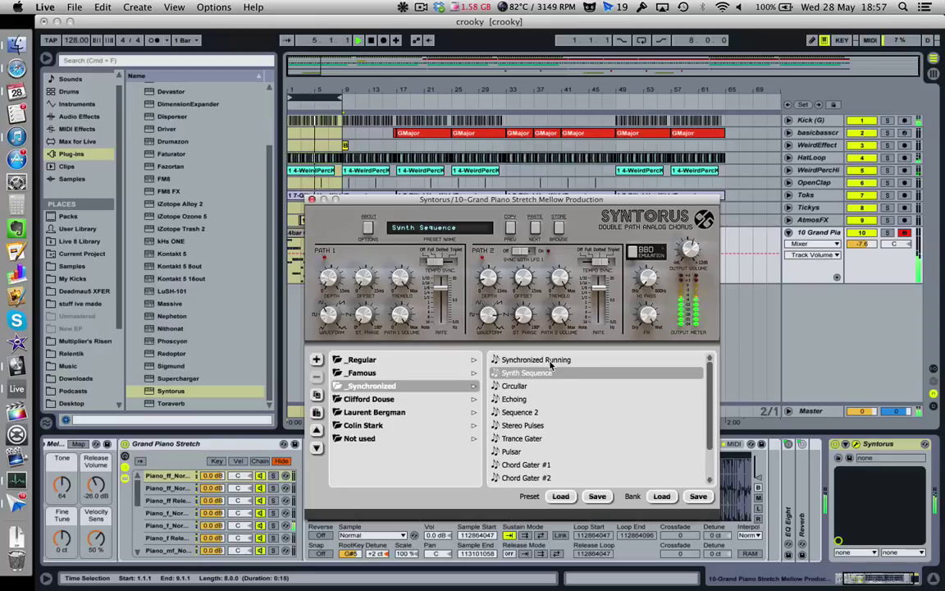
{"action": "left_click", "coordinate": [549, 363]}
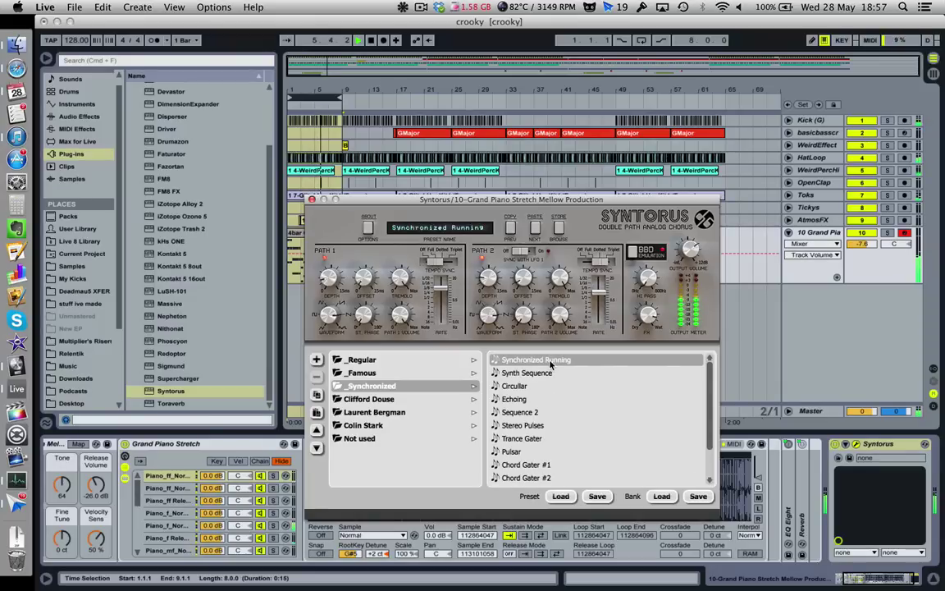
Try the Synchronized presets Chord Gater #2, #3 and #1, Pulsar, Chariots and Fx Sequence on the playing piano
{"action": "left_click", "coordinate": [554, 478]}
{"action": "scroll", "coordinate": [561, 468], "scroll_direction": "down", "scroll_amount": 3}
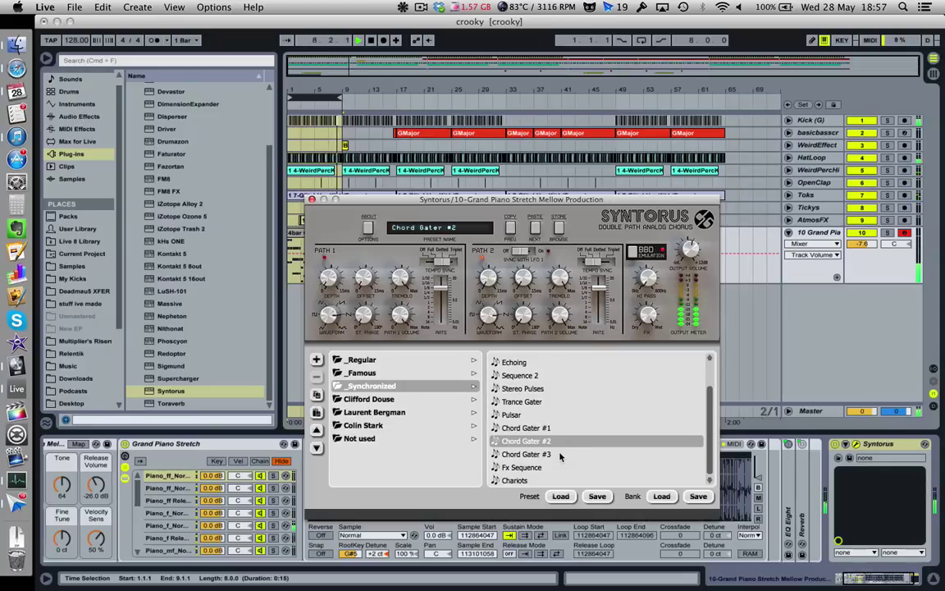
{"action": "left_click", "coordinate": [560, 456]}
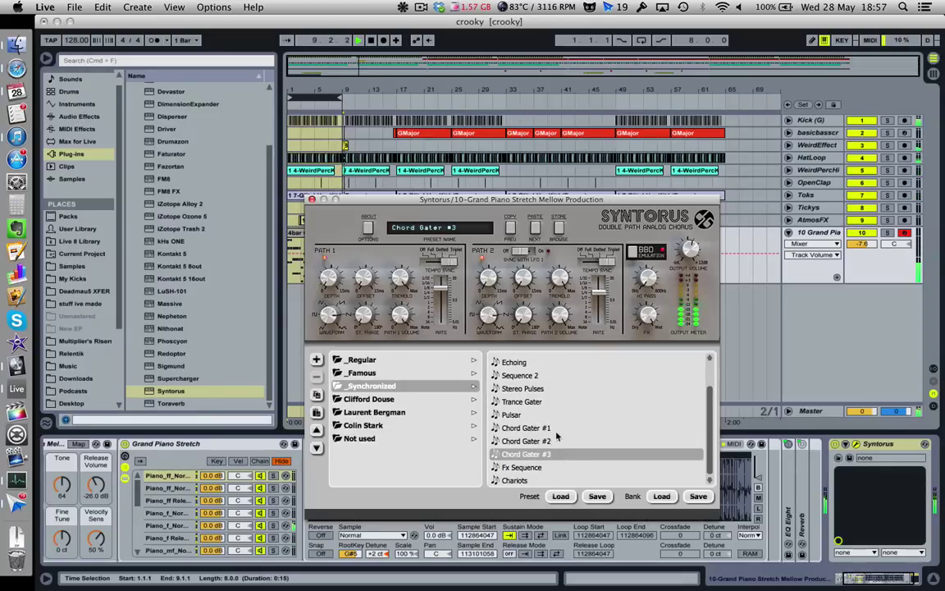
{"action": "left_click", "coordinate": [553, 429]}
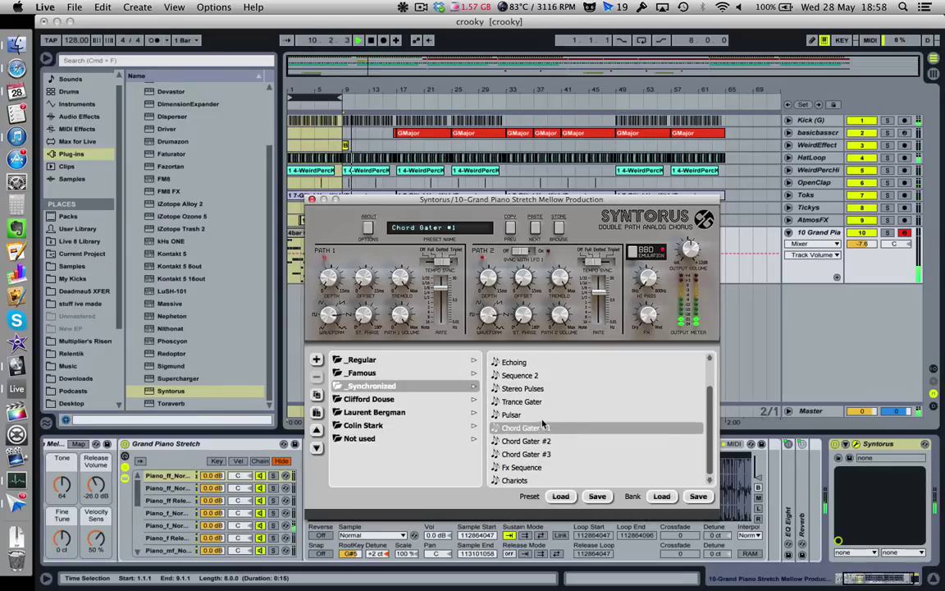
{"action": "left_click", "coordinate": [519, 415]}
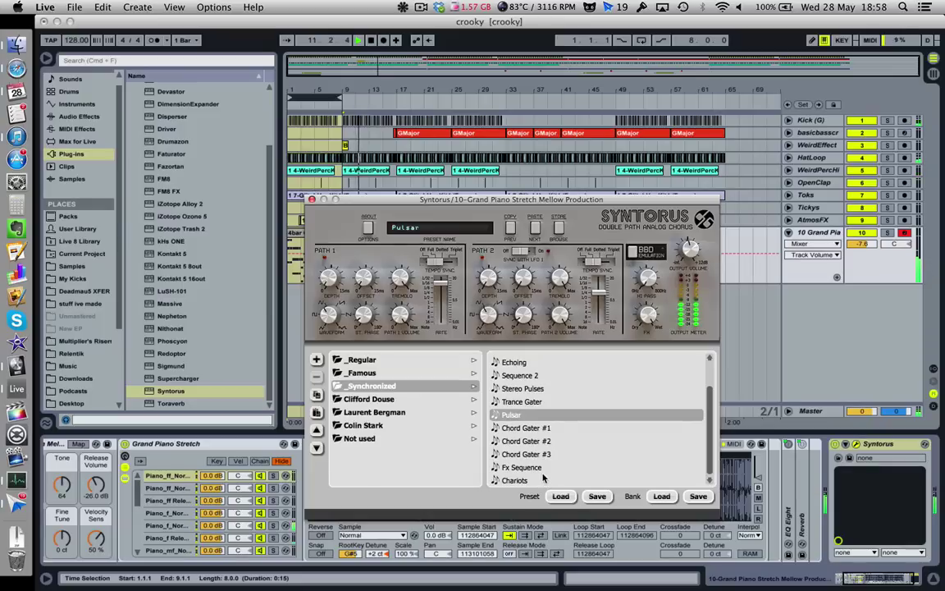
{"action": "left_click", "coordinate": [544, 482]}
{"action": "left_click", "coordinate": [543, 467]}
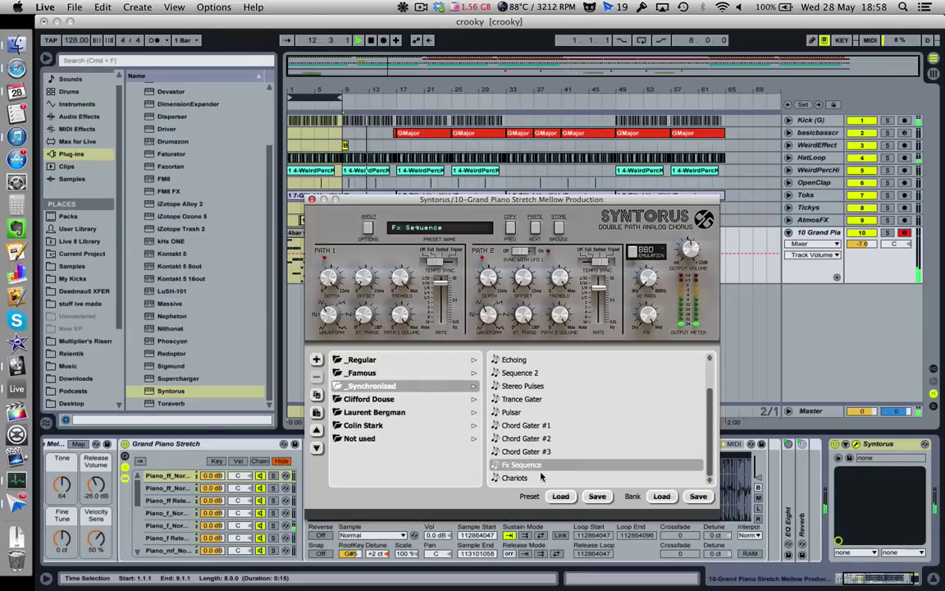
Audition the first two Synthex Chorus presets from the Famous group and Jump Style Lead from the Regular group
{"action": "left_click", "coordinate": [412, 372]}
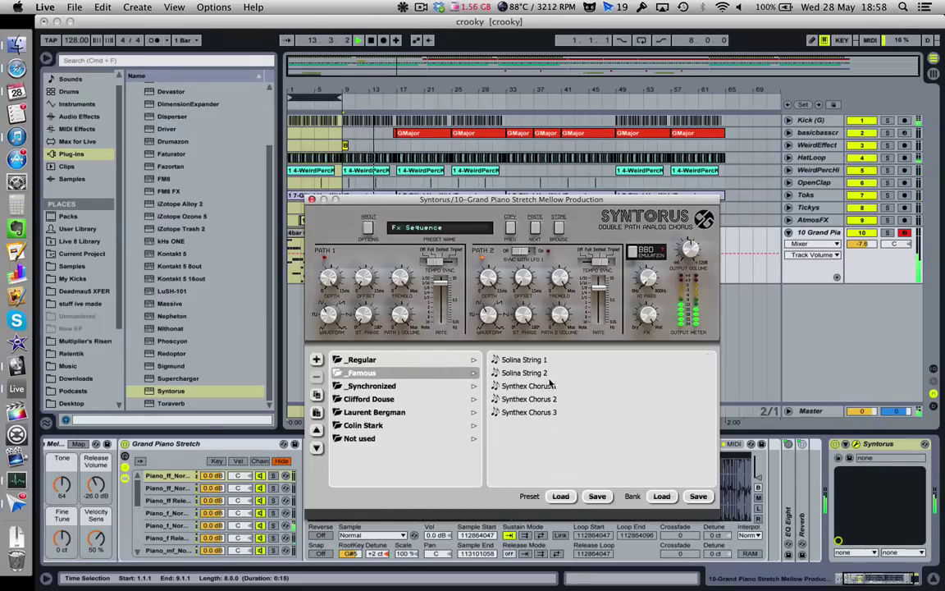
{"action": "left_click", "coordinate": [551, 385]}
{"action": "left_click", "coordinate": [550, 399]}
{"action": "left_click", "coordinate": [361, 359]}
{"action": "left_click", "coordinate": [527, 399]}
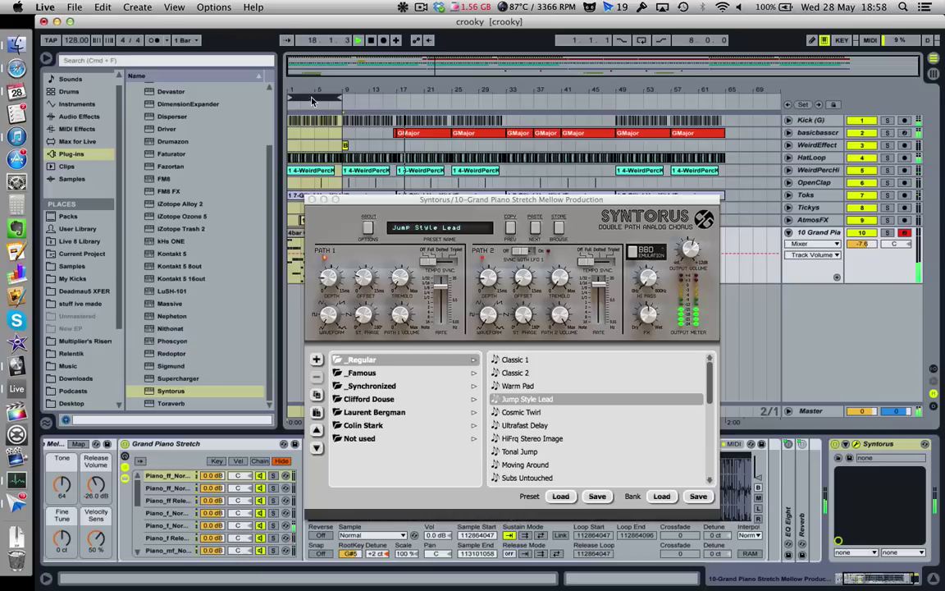
Turn on the arrangement loop and audition the Regular presets Ultrafast Delay, Moving Around, Dreamy Rhodes and Flamenco Sketch, ending on Subs Untouched
{"action": "left_click", "coordinate": [643, 41]}
{"action": "left_click", "coordinate": [525, 425]}
{"action": "left_click", "coordinate": [551, 464]}
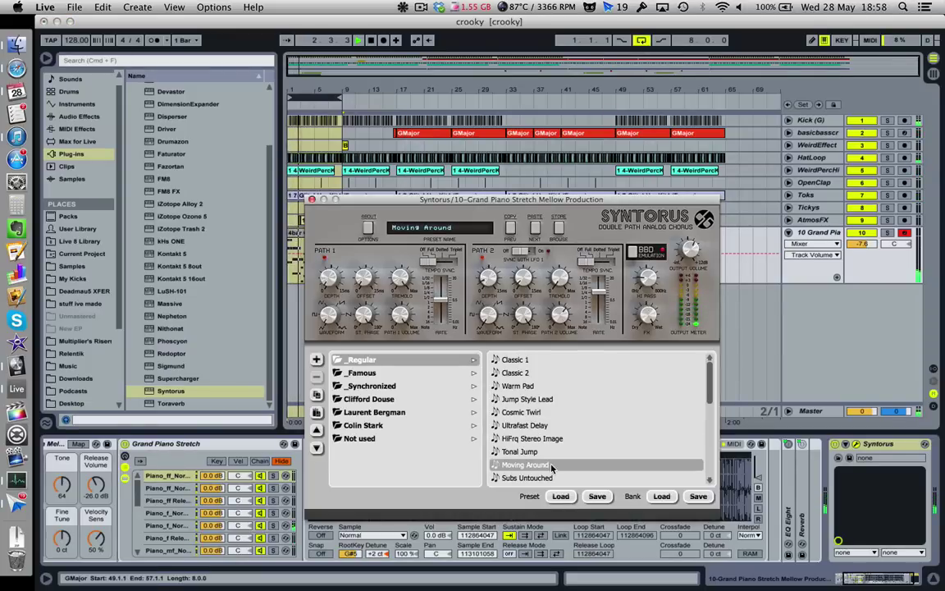
{"action": "scroll", "coordinate": [552, 467], "scroll_direction": "down", "scroll_amount": 5}
{"action": "left_click", "coordinate": [552, 449]}
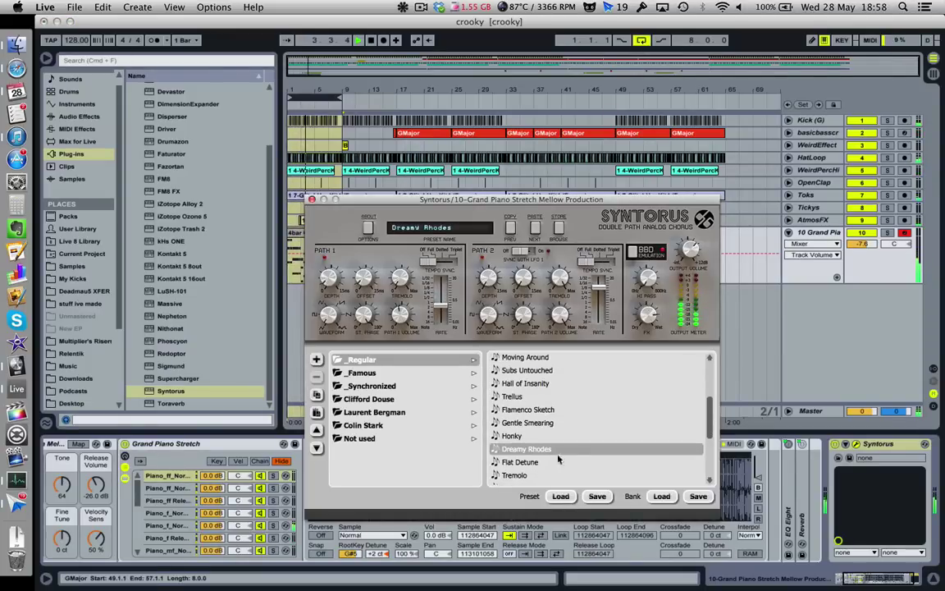
{"action": "left_click", "coordinate": [528, 409]}
{"action": "left_click", "coordinate": [526, 370]}
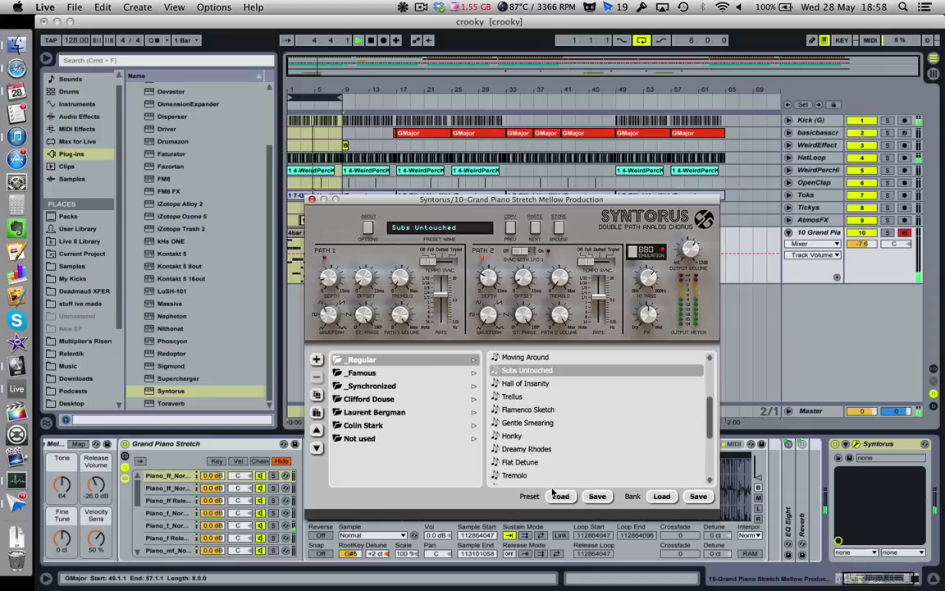
Audition Syntorus's Regular presets Tremolo, Intenso, Subtle blur, Highest Harmonics, Without the Bottom and Double Neck
{"action": "left_click", "coordinate": [517, 475]}
{"action": "scroll", "coordinate": [533, 468], "scroll_direction": "down", "scroll_amount": 4}
{"action": "left_click", "coordinate": [535, 451]}
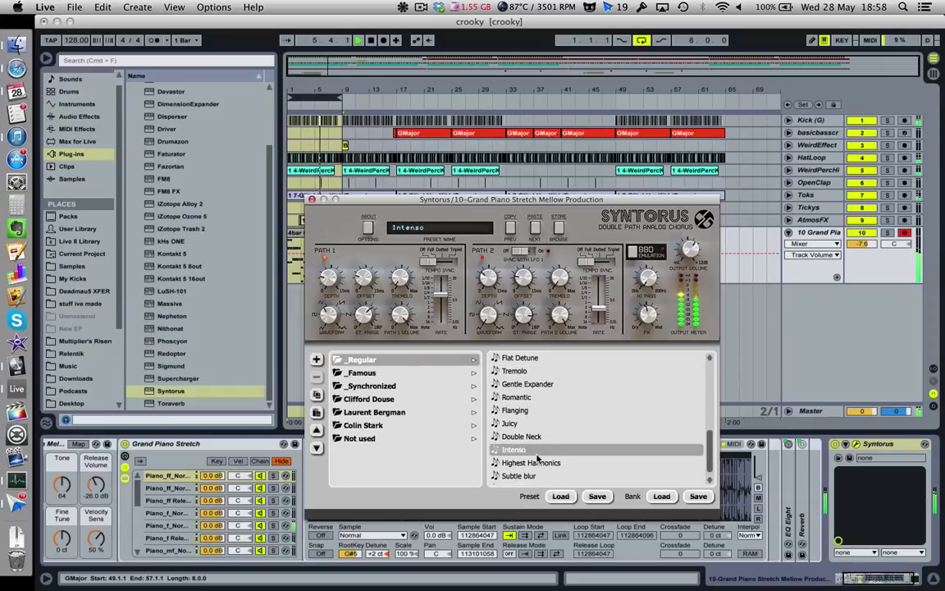
{"action": "left_click", "coordinate": [529, 476]}
{"action": "scroll", "coordinate": [542, 475], "scroll_direction": "down", "scroll_amount": 1}
{"action": "left_click", "coordinate": [548, 451]}
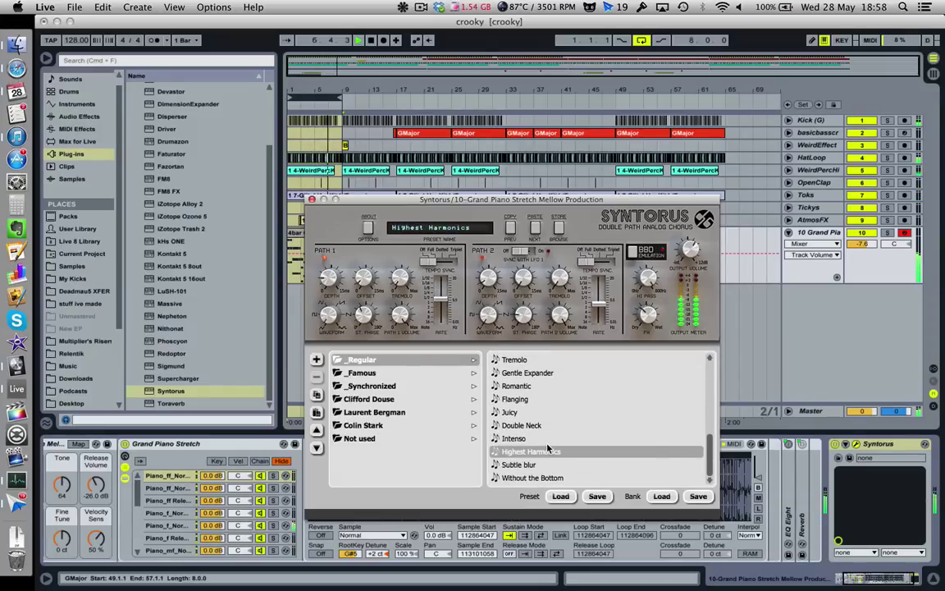
{"action": "left_click", "coordinate": [532, 478]}
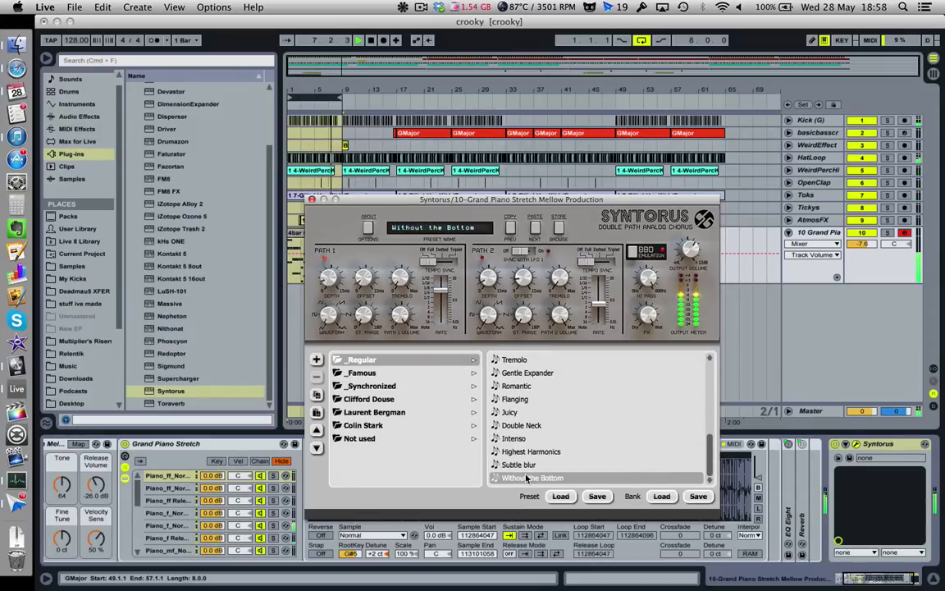
{"action": "left_click", "coordinate": [518, 427]}
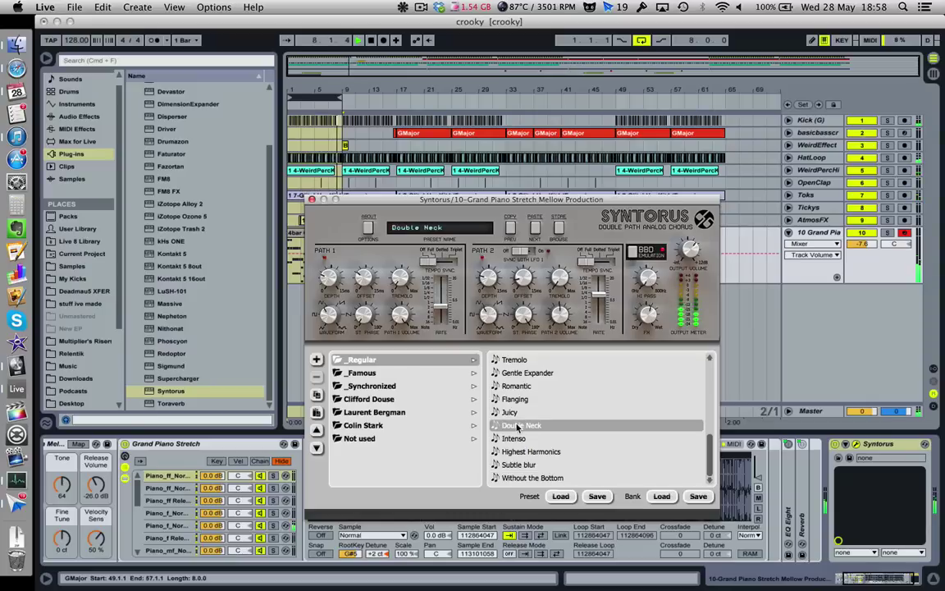
Audition Solina String 1 from the Famous group, Aether from a designer's bank, and Stereo Pulses from the Synchronized group
{"action": "left_click", "coordinate": [451, 386]}
{"action": "left_click", "coordinate": [452, 373]}
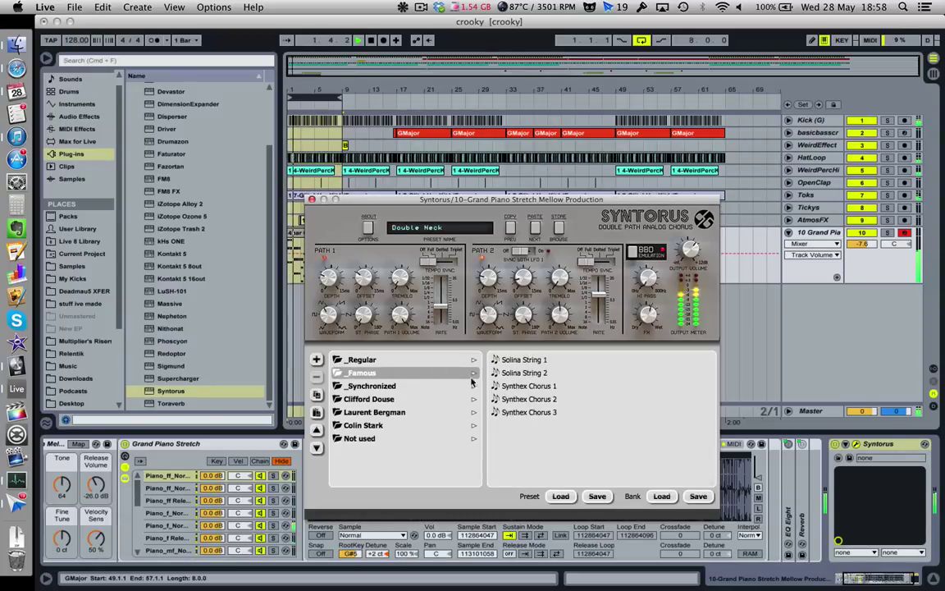
{"action": "left_click", "coordinate": [523, 358]}
{"action": "left_click", "coordinate": [363, 425]}
{"action": "left_click", "coordinate": [512, 399]}
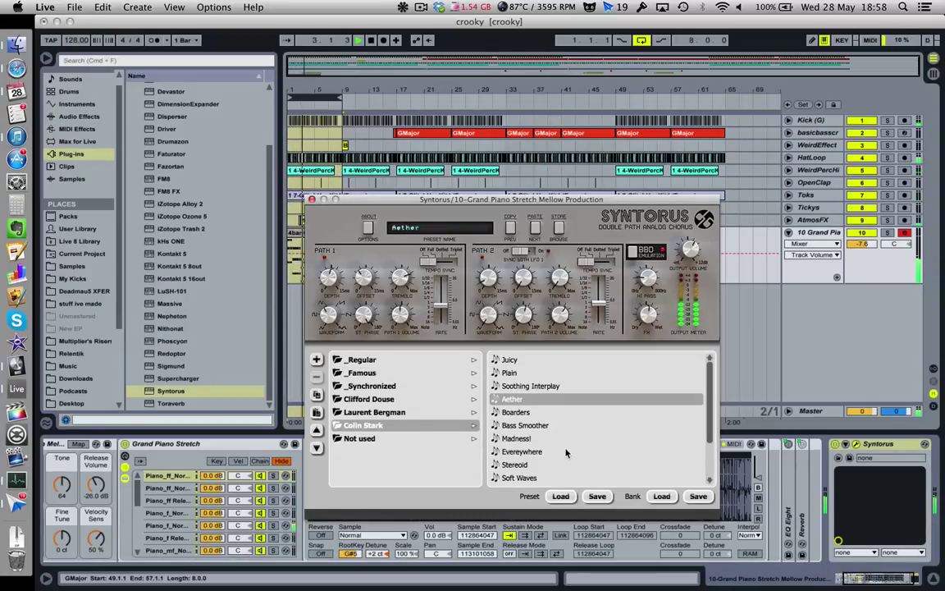
{"action": "left_click", "coordinate": [566, 452]}
{"action": "left_click", "coordinate": [430, 386]}
{"action": "left_click", "coordinate": [524, 425]}
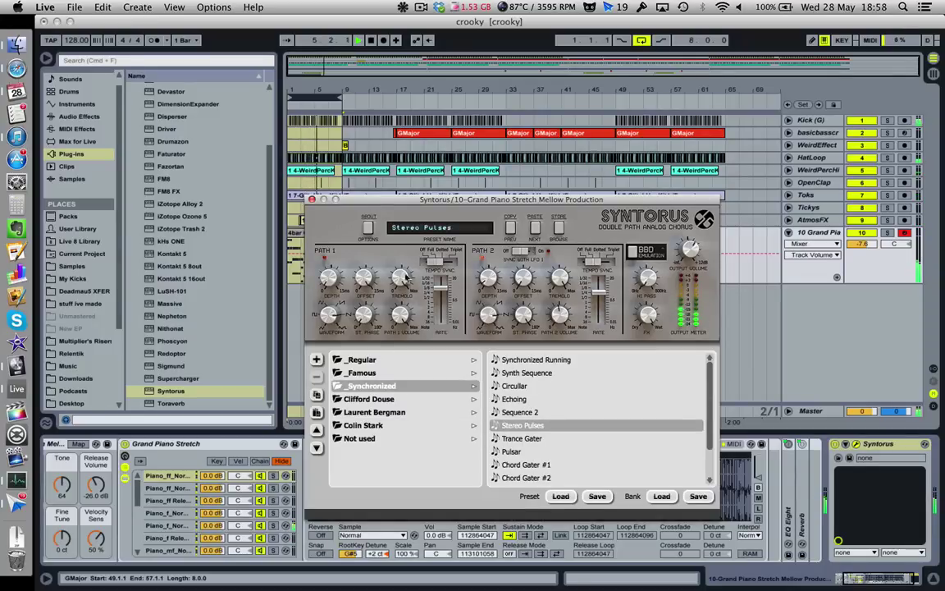
Replace the Syntorus chorus on the grand piano track with the Sigmund delay plug-in
{"action": "left_click", "coordinate": [312, 199]}
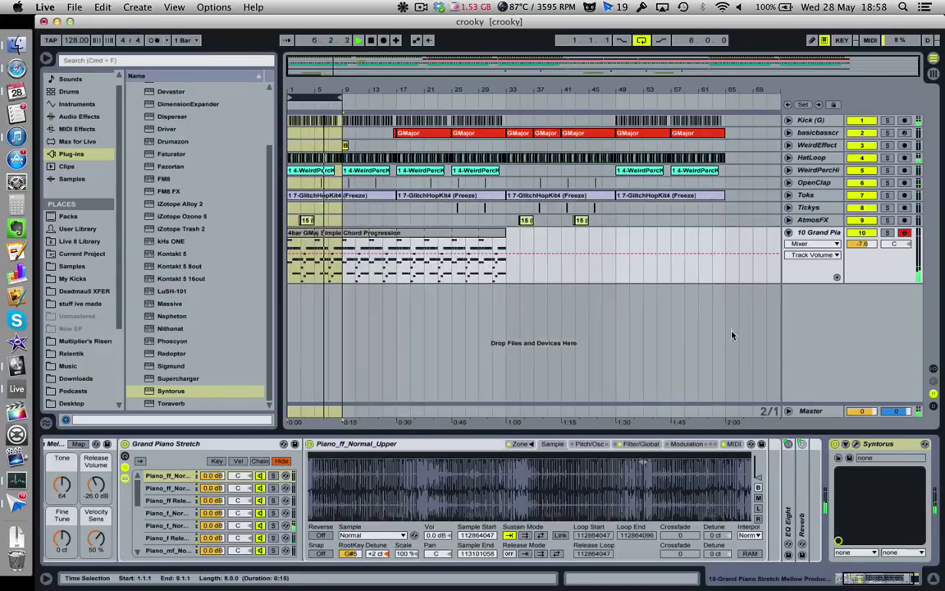
{"action": "left_click", "coordinate": [871, 444]}
{"action": "key", "text": "Delete"}
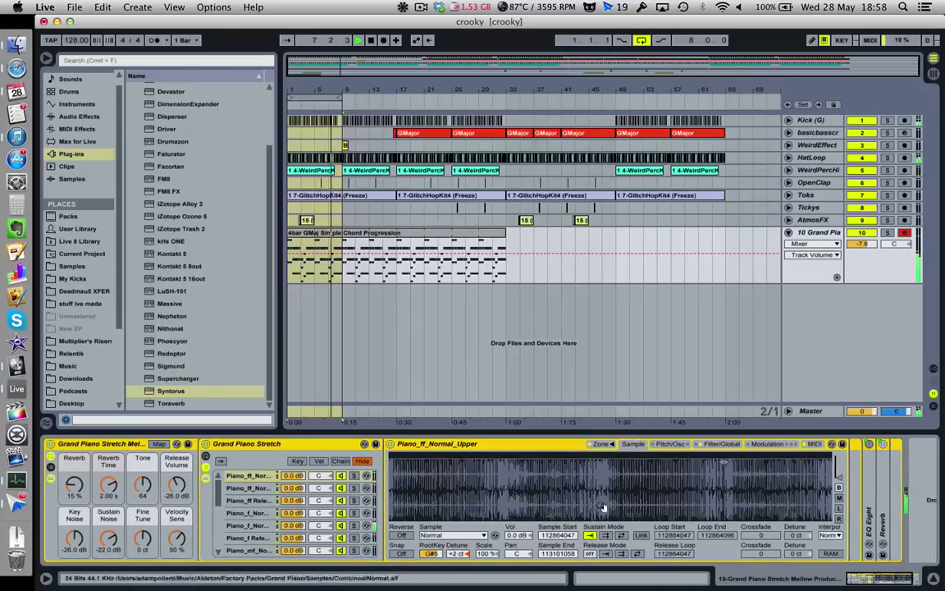
{"action": "left_click_drag", "start_coordinate": [152, 366], "coordinate": [920, 450]}
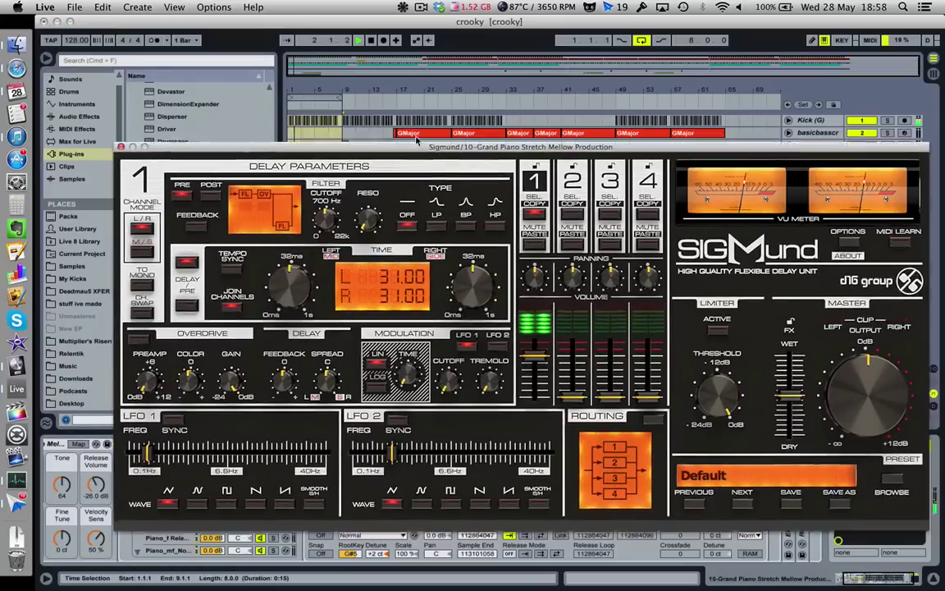
{"action": "left_click_drag", "start_coordinate": [416, 141], "coordinate": [396, 88]}
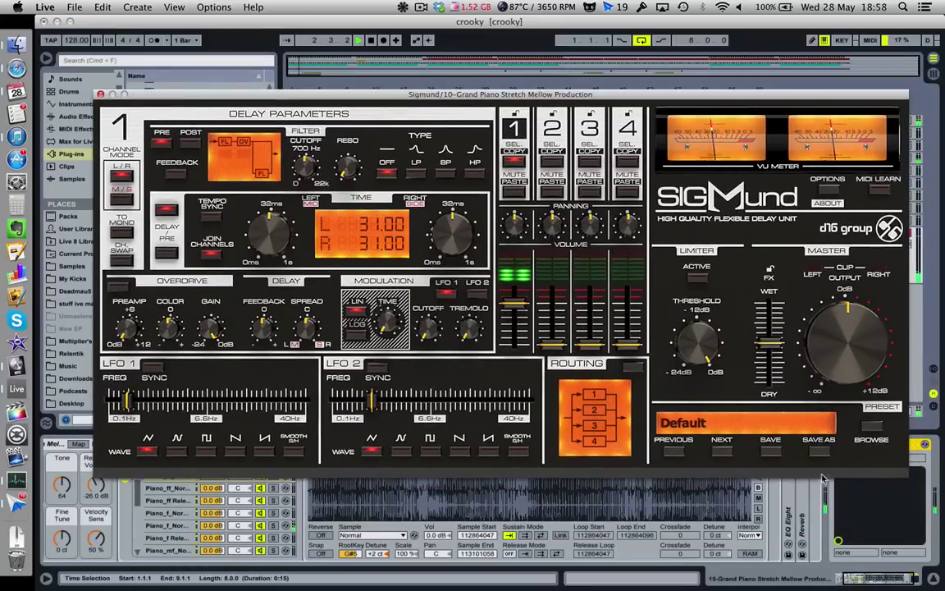
Open Sigmund's preset browser and audition Berliners Schule, Bunnies Jump Fast and Cystron from Bar Aligned Sources, Synth Riffs
{"action": "left_click", "coordinate": [877, 426]}
{"action": "left_click", "coordinate": [196, 163]}
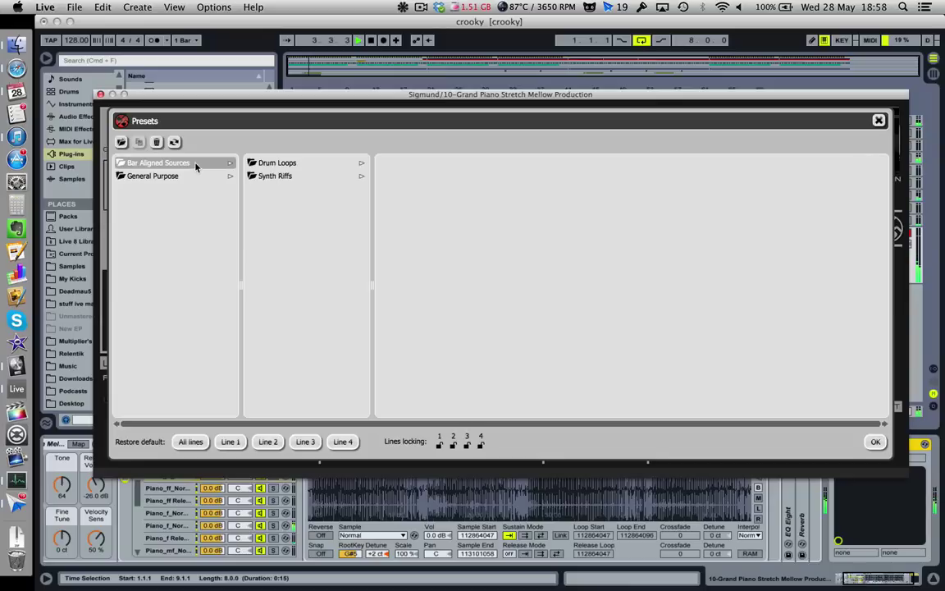
{"action": "left_click", "coordinate": [272, 176]}
{"action": "left_click", "coordinate": [424, 228]}
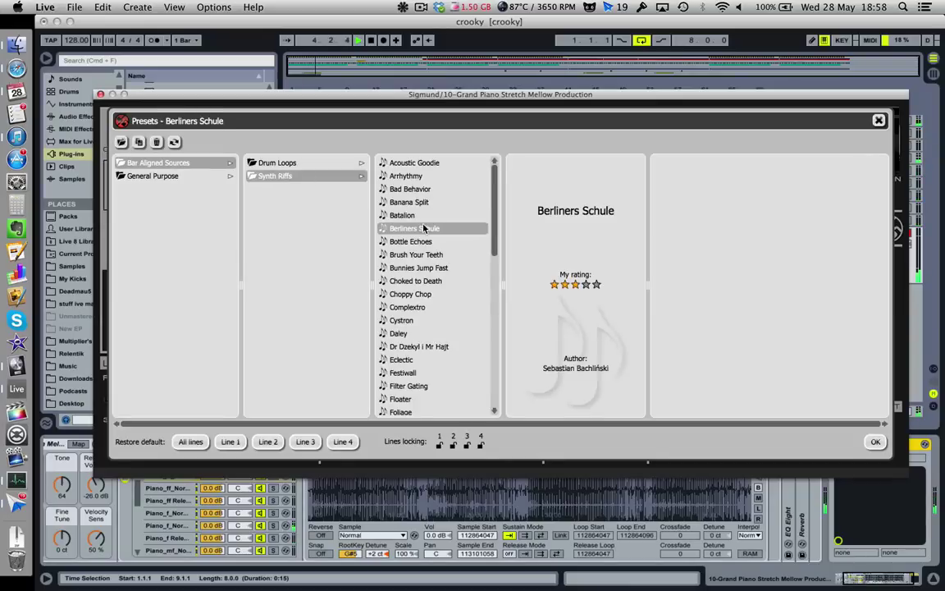
{"action": "left_click", "coordinate": [441, 270]}
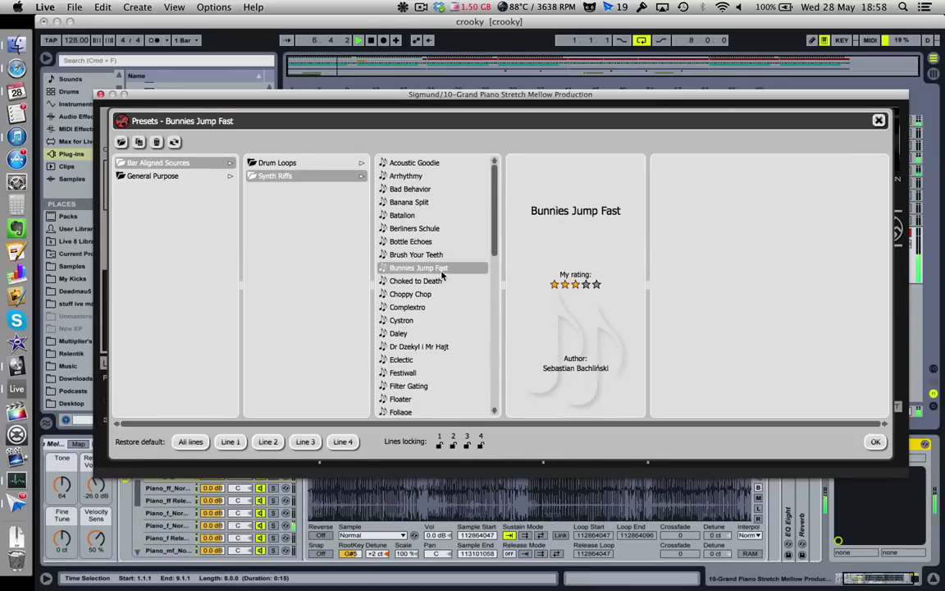
{"action": "left_click", "coordinate": [424, 319]}
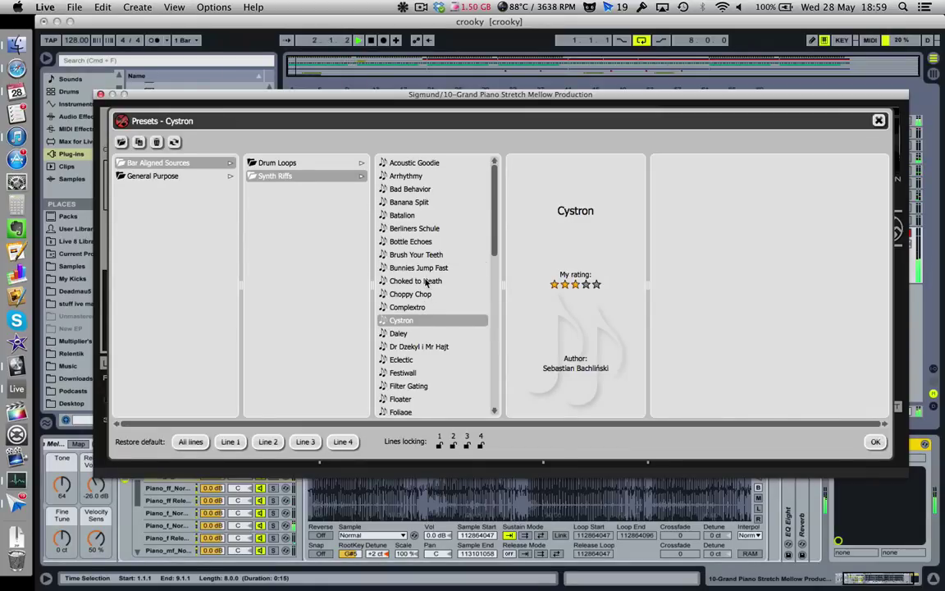
Place the insert marker at the start of the AtmosFX track, return to Sigmund's preset browser and audition Eclectic
{"action": "left_click_drag", "start_coordinate": [391, 99], "coordinate": [401, 315]}
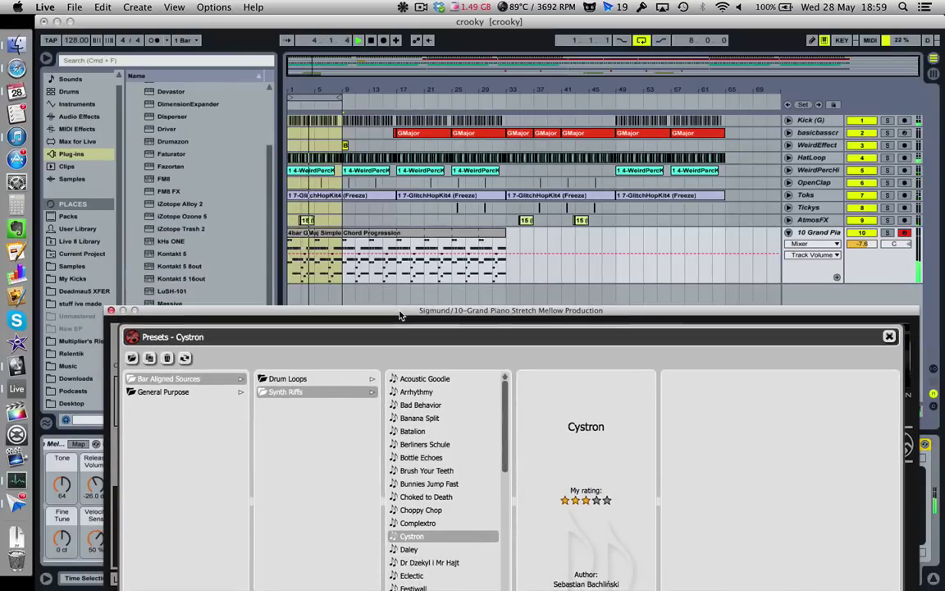
{"action": "left_click", "coordinate": [292, 222]}
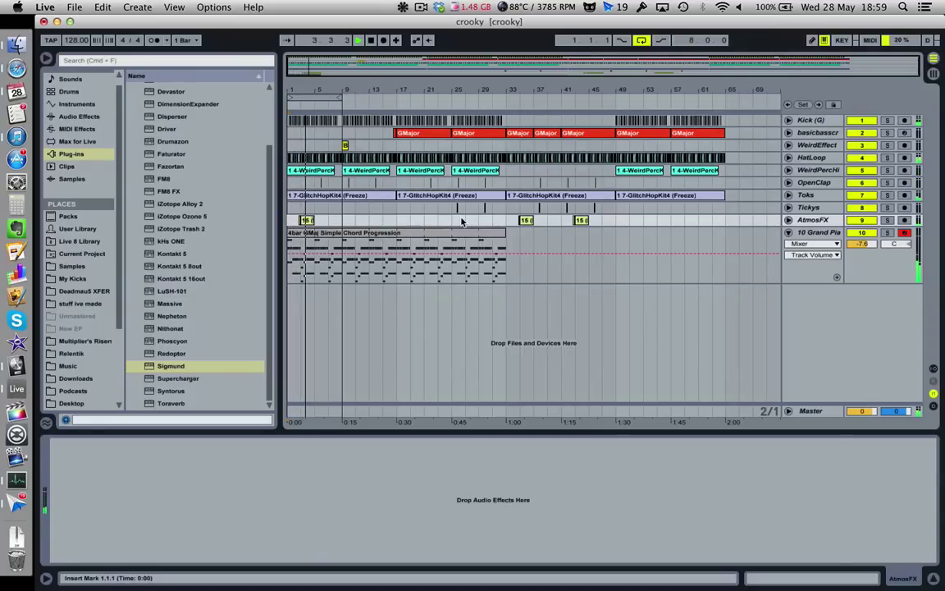
{"action": "left_click", "coordinate": [831, 237]}
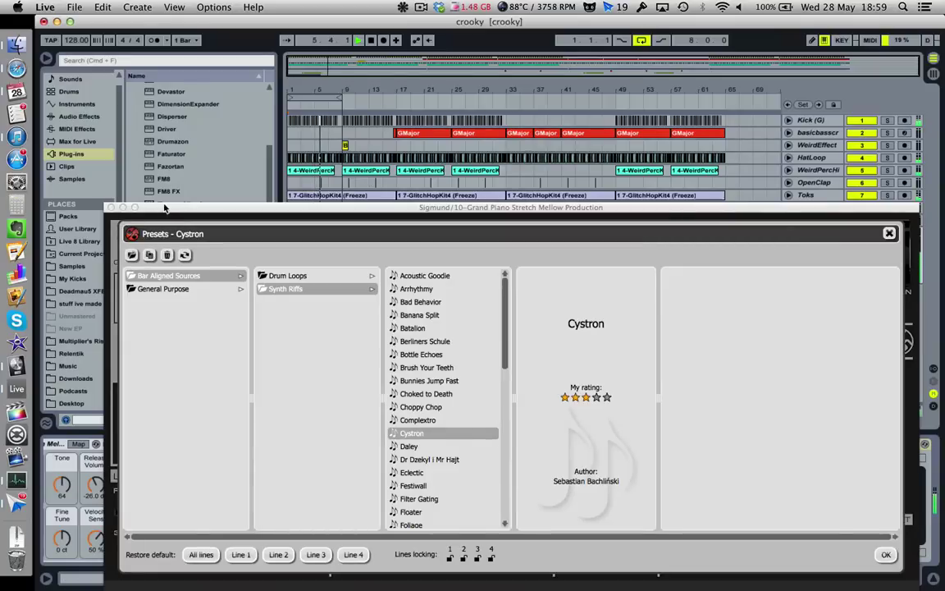
{"action": "left_click_drag", "start_coordinate": [164, 208], "coordinate": [137, 151]}
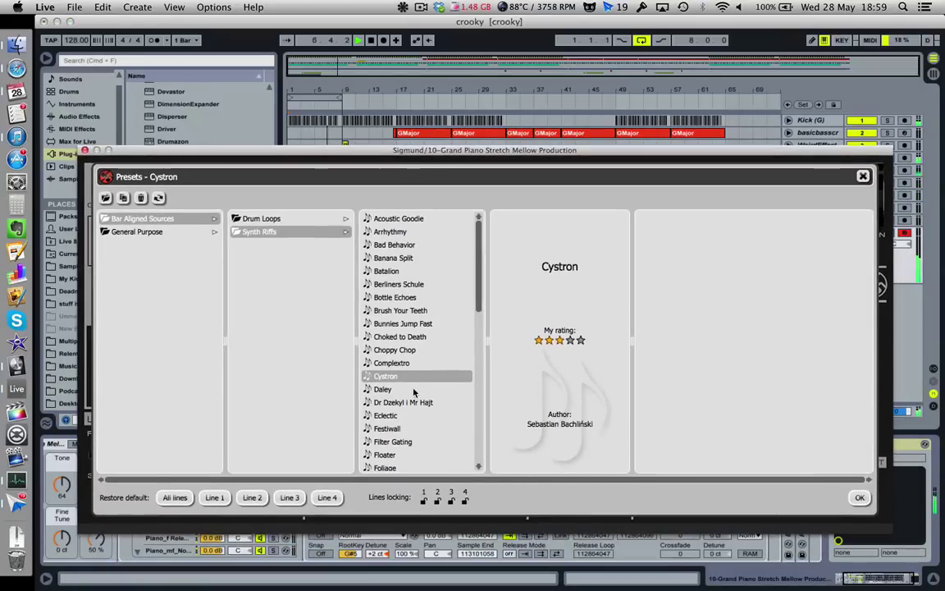
{"action": "left_click", "coordinate": [415, 416]}
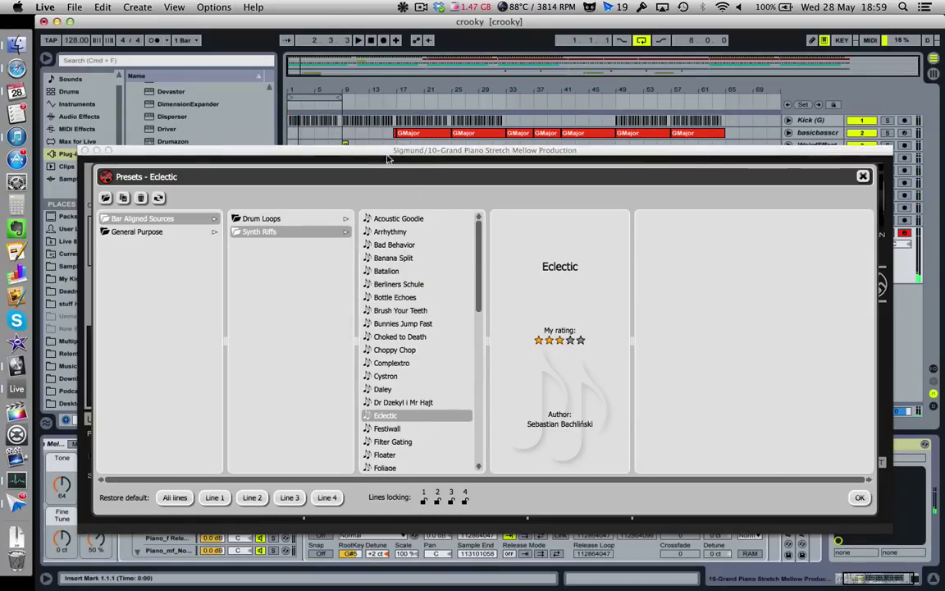
{"action": "left_click_drag", "start_coordinate": [381, 154], "coordinate": [378, 105]}
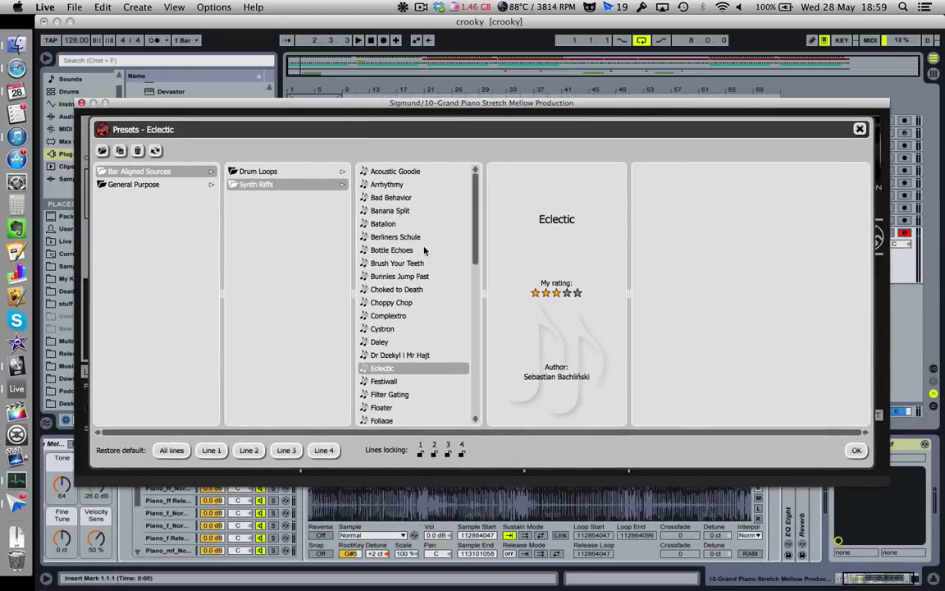
Place the insert marker at bar 1 of the basicbasscr track and switch the AtmosFX track off and on again
{"action": "left_click_drag", "start_coordinate": [325, 104], "coordinate": [325, 192]}
{"action": "left_click", "coordinate": [293, 134]}
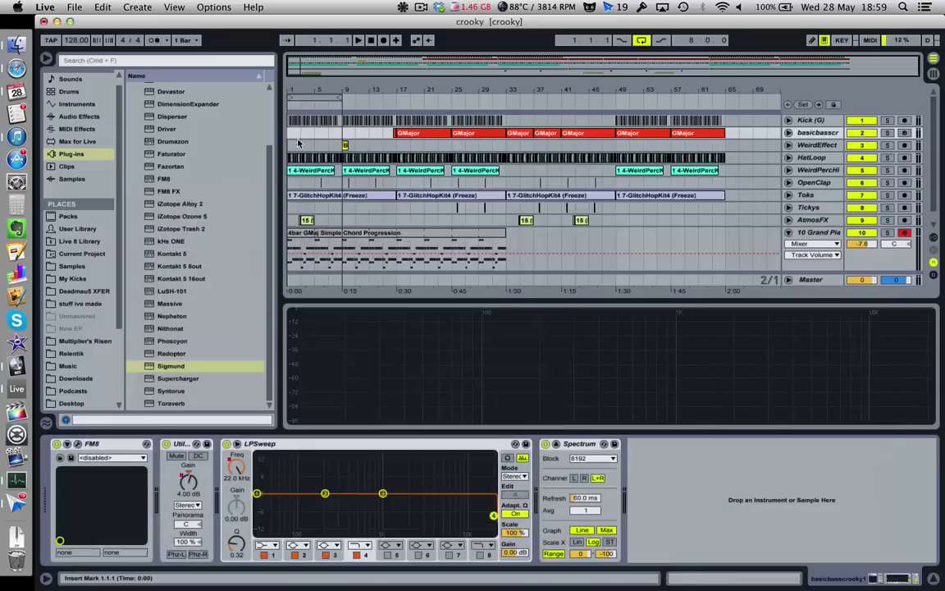
{"action": "left_click", "coordinate": [874, 223]}
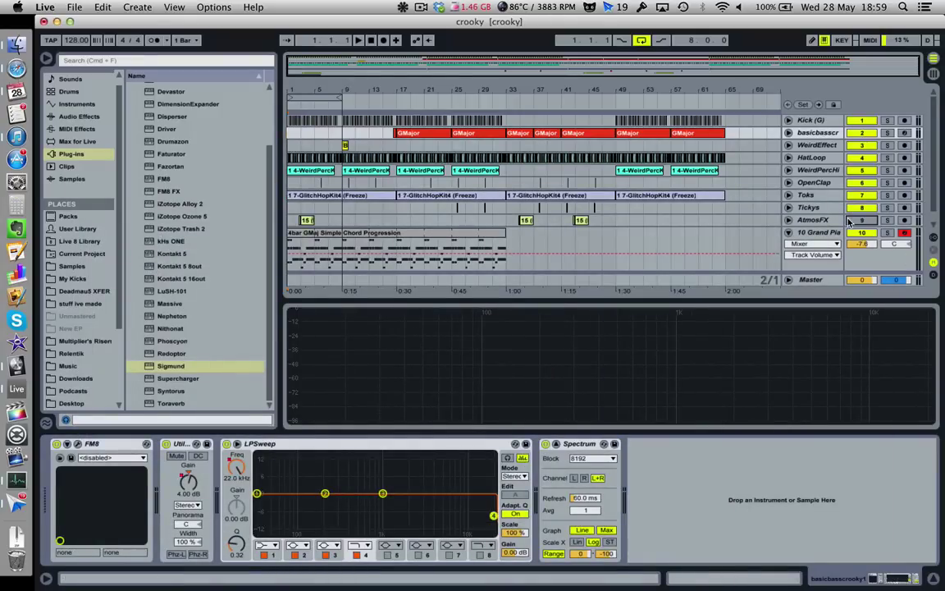
{"action": "left_click", "coordinate": [858, 220]}
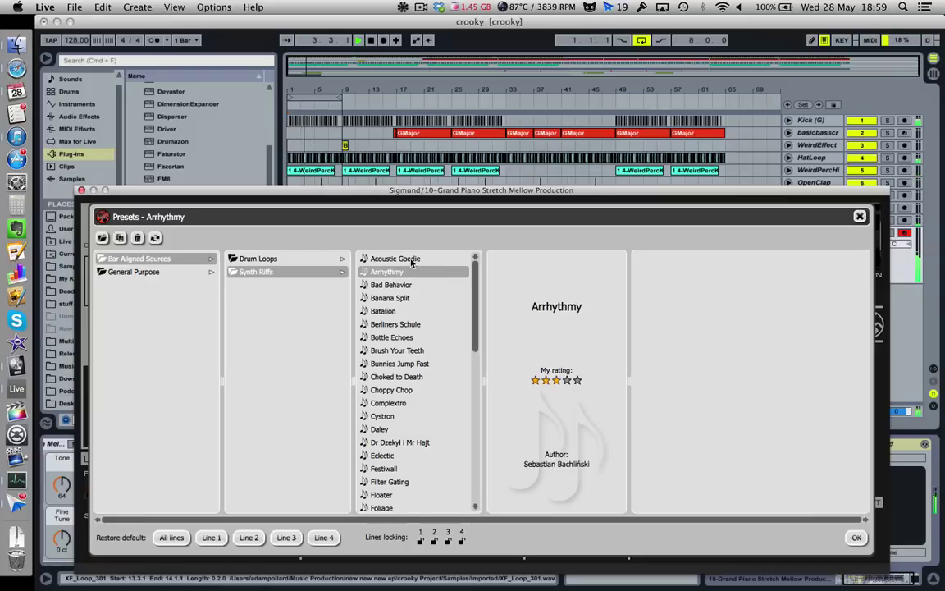
Audition Sigmund's Synth Riffs presets Acoustic Goodie, Daley and Serious Stuff on the playing piano
{"action": "left_click", "coordinate": [411, 259]}
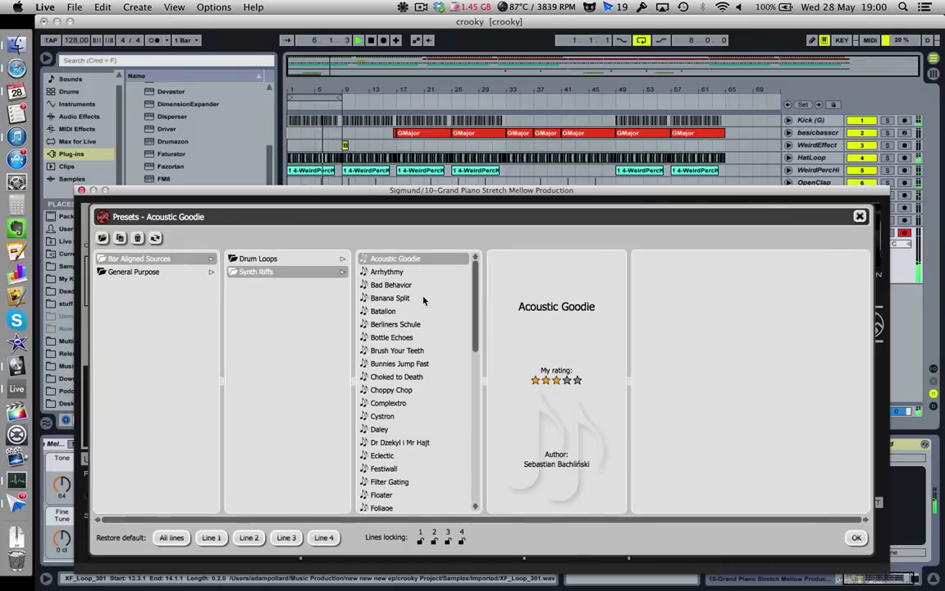
{"action": "left_click", "coordinate": [430, 430]}
{"action": "scroll", "coordinate": [430, 432], "scroll_direction": "down", "scroll_amount": 3}
{"action": "left_click", "coordinate": [432, 410]}
{"action": "scroll", "coordinate": [432, 409], "scroll_direction": "down", "scroll_amount": 3}
{"action": "left_click", "coordinate": [413, 466]}
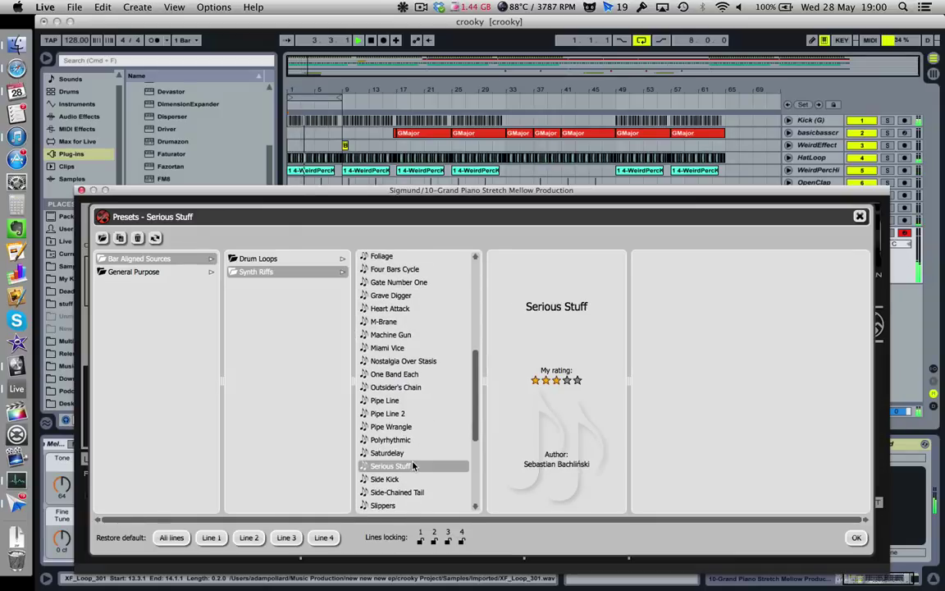
Try the Synth Riffs presets Stochastic, Split in a Half, VocodeX and Zie Pulz on the piano delay
{"action": "scroll", "coordinate": [412, 465], "scroll_direction": "down", "scroll_amount": 3}
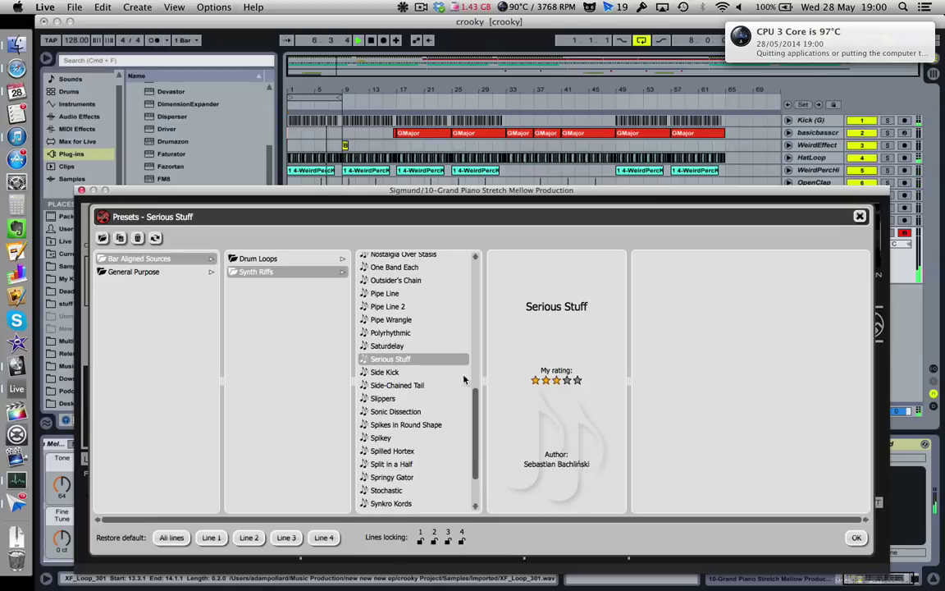
{"action": "left_click", "coordinate": [399, 489]}
{"action": "scroll", "coordinate": [400, 490], "scroll_direction": "down", "scroll_amount": 3}
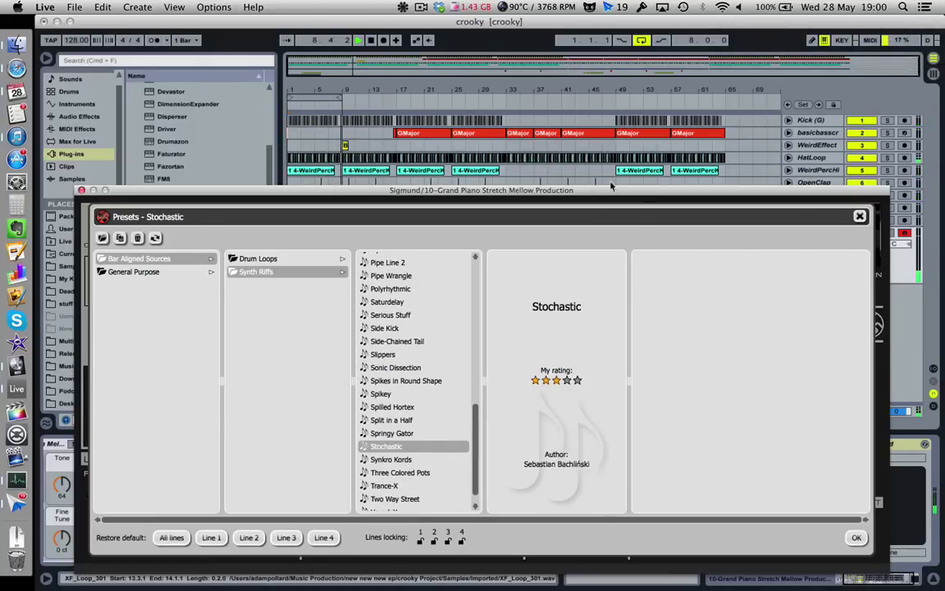
{"action": "left_click", "coordinate": [427, 424]}
{"action": "scroll", "coordinate": [427, 426], "scroll_direction": "down", "scroll_amount": 2}
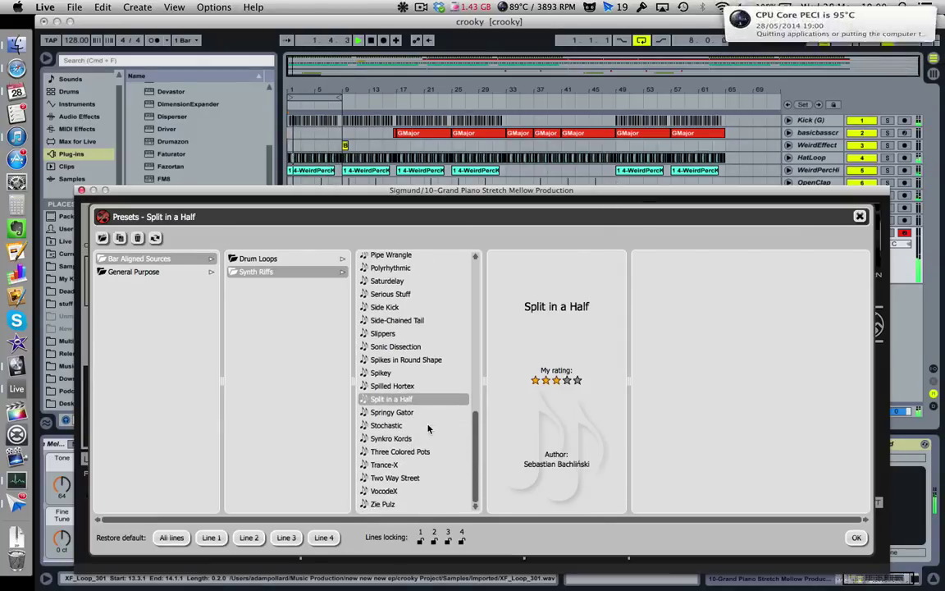
{"action": "left_click", "coordinate": [404, 491]}
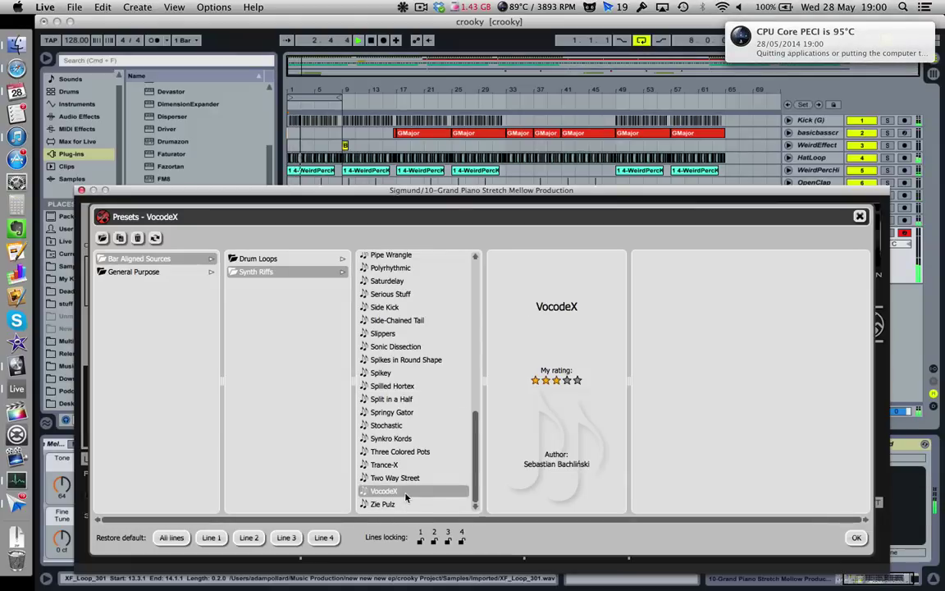
{"action": "left_click", "coordinate": [399, 504]}
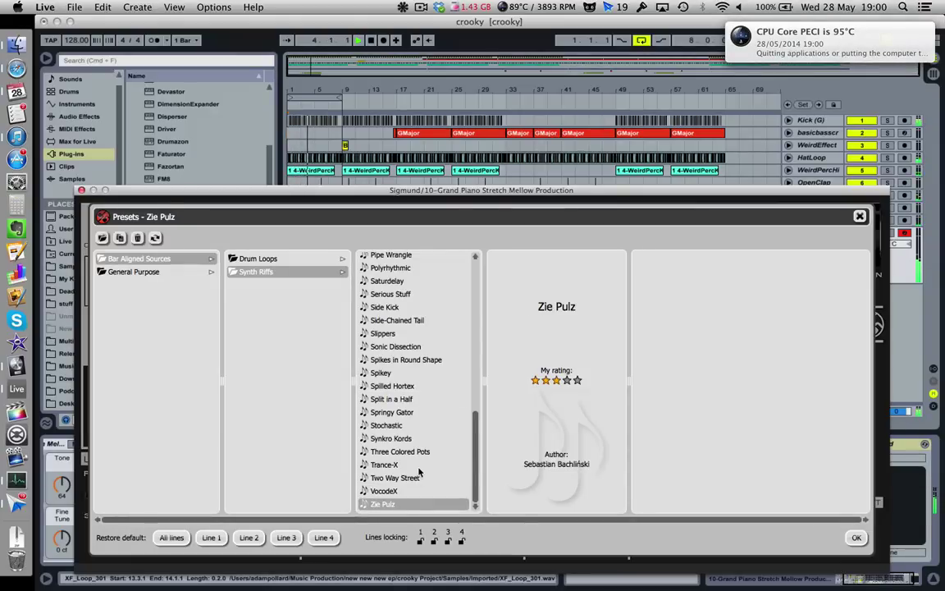
Compare Trance-X, Two Way Street, Three Colored Pots, Stochastic and Split in a Half, ending on the Springy Gator preset
{"action": "left_click", "coordinate": [418, 467]}
{"action": "left_click", "coordinate": [420, 482]}
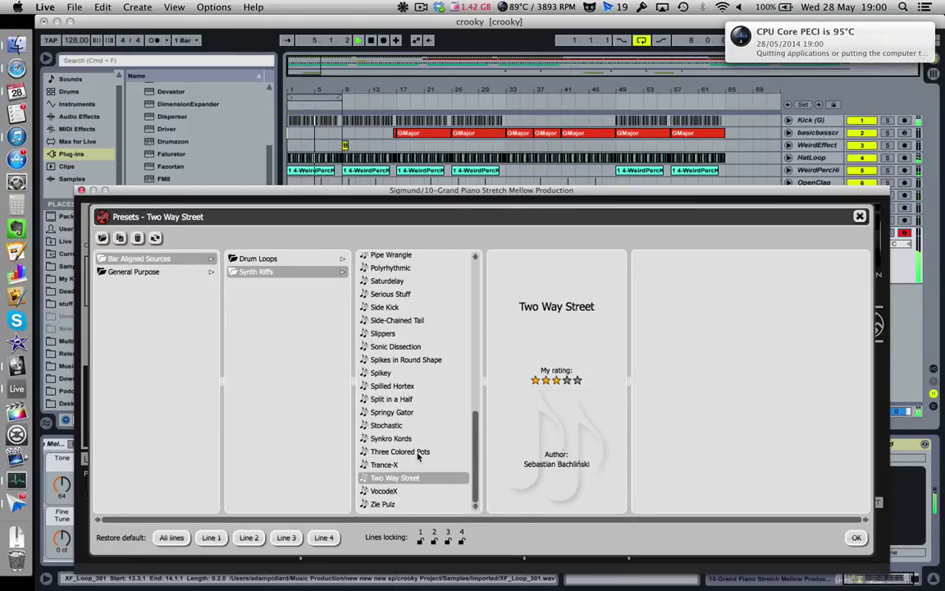
{"action": "left_click", "coordinate": [418, 452]}
{"action": "left_click", "coordinate": [427, 426]}
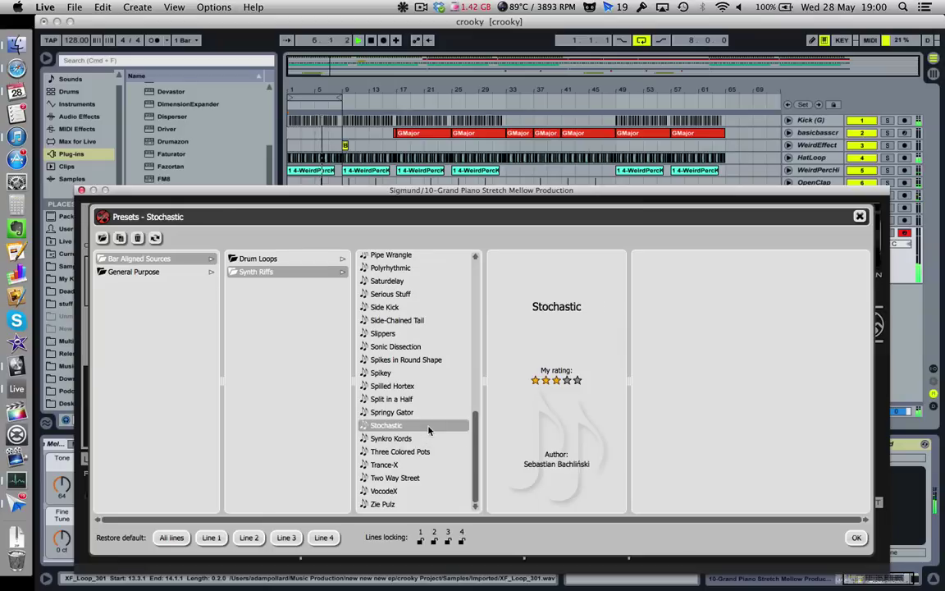
{"action": "left_click", "coordinate": [426, 412]}
{"action": "left_click", "coordinate": [419, 399]}
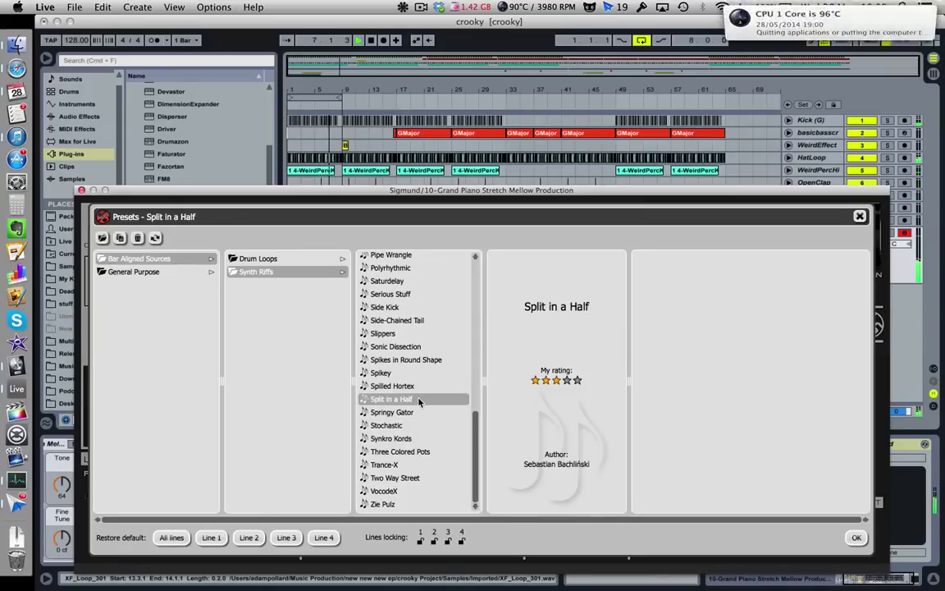
{"action": "left_click", "coordinate": [409, 415]}
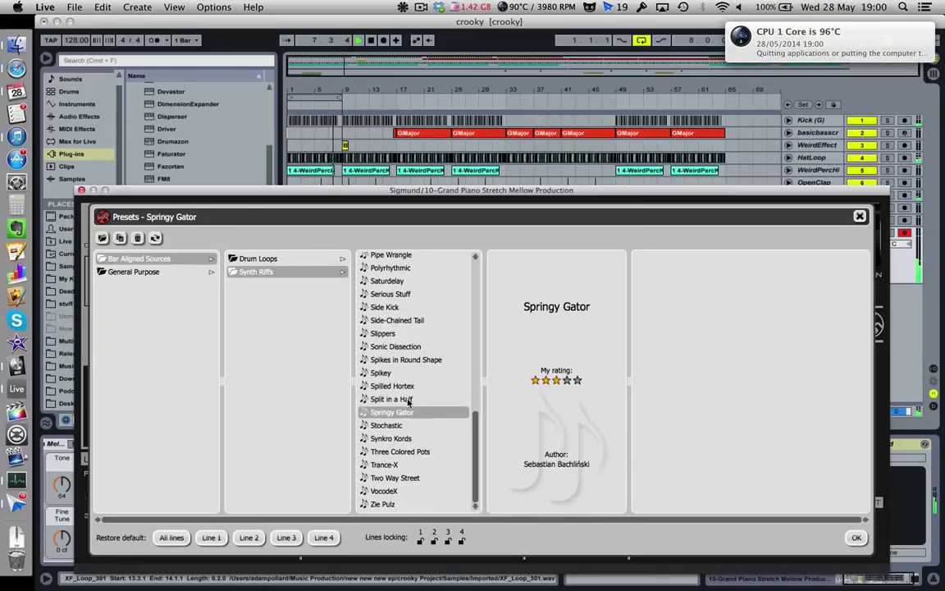
Try the Synth Riffs preset Spikes in Round Shape and the Drum Loops presets Implications and Heavy Duty on the piano
{"action": "left_click", "coordinate": [428, 362]}
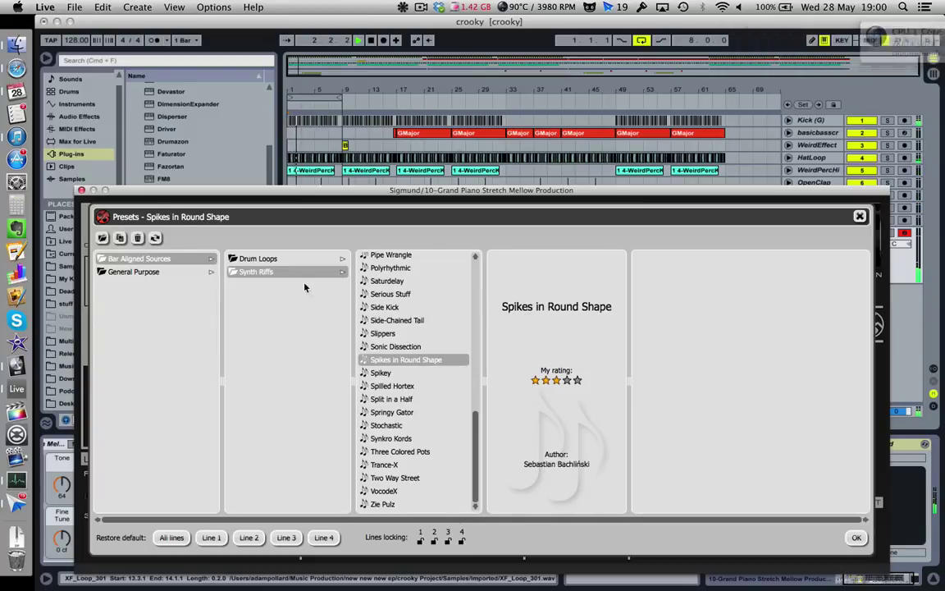
{"action": "left_click", "coordinate": [292, 260]}
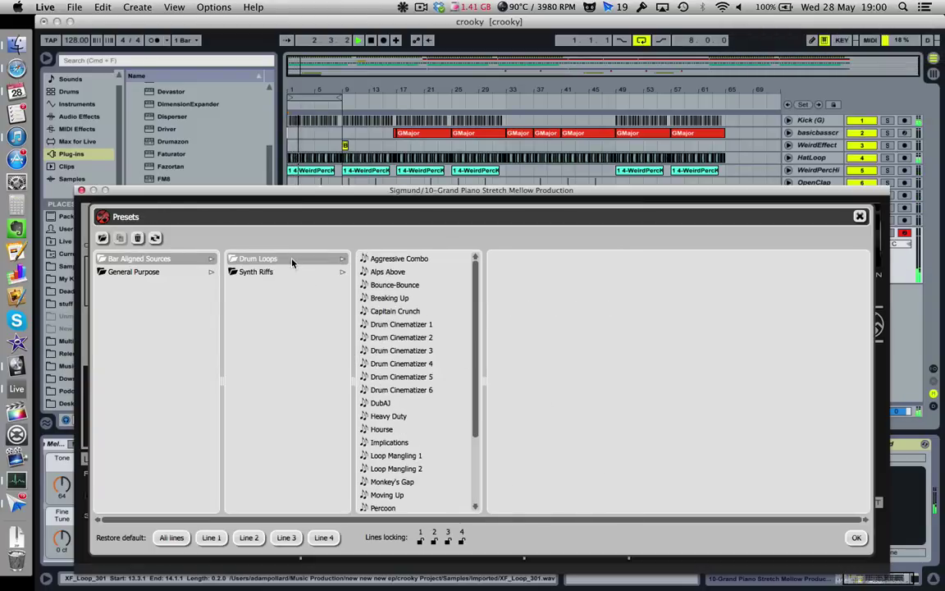
{"action": "left_click", "coordinate": [404, 444]}
{"action": "scroll", "coordinate": [405, 448], "scroll_direction": "down", "scroll_amount": 3}
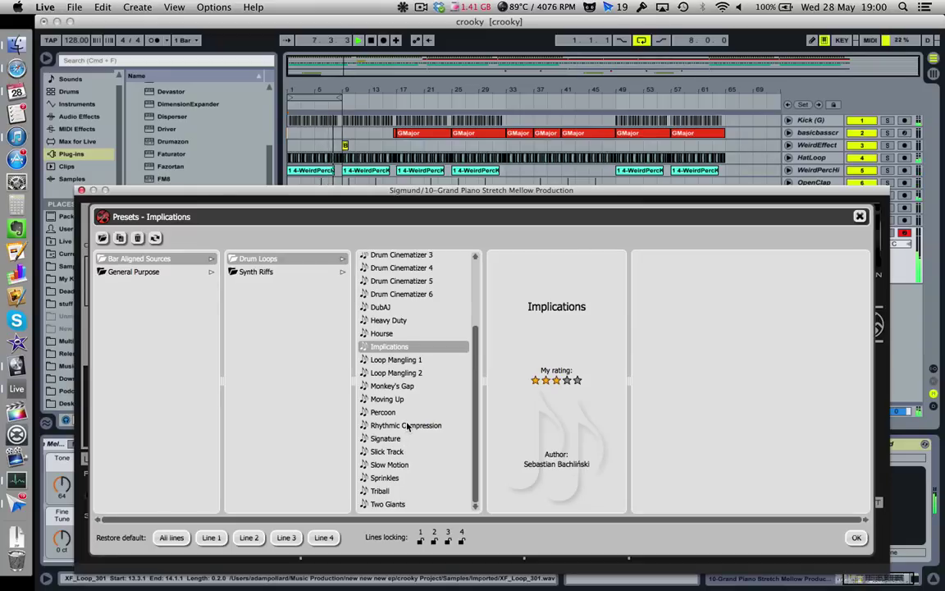
{"action": "left_click", "coordinate": [405, 319]}
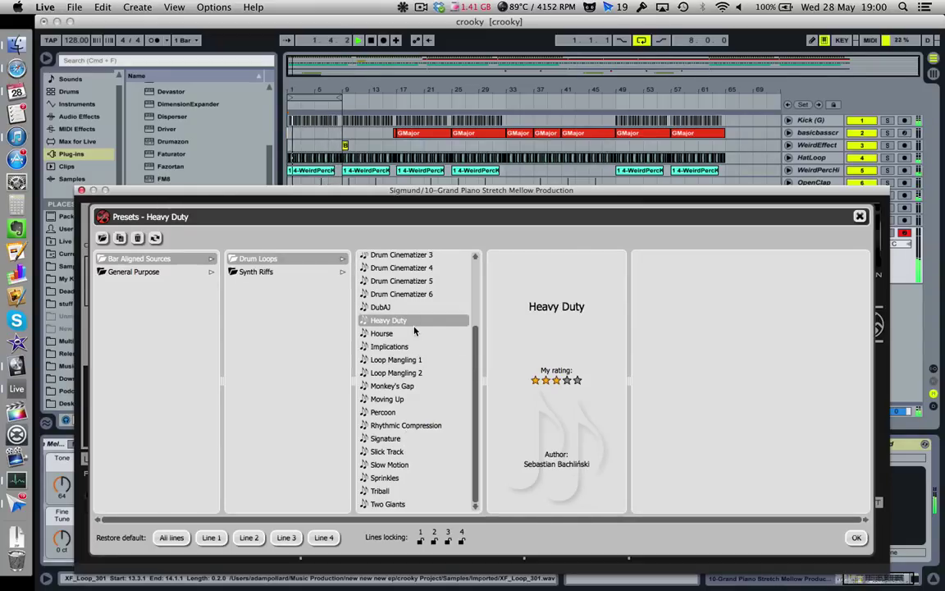
{"action": "scroll", "coordinate": [415, 328], "scroll_direction": "up", "scroll_amount": 5}
{"action": "scroll", "coordinate": [415, 326], "scroll_direction": "up", "scroll_amount": 1}
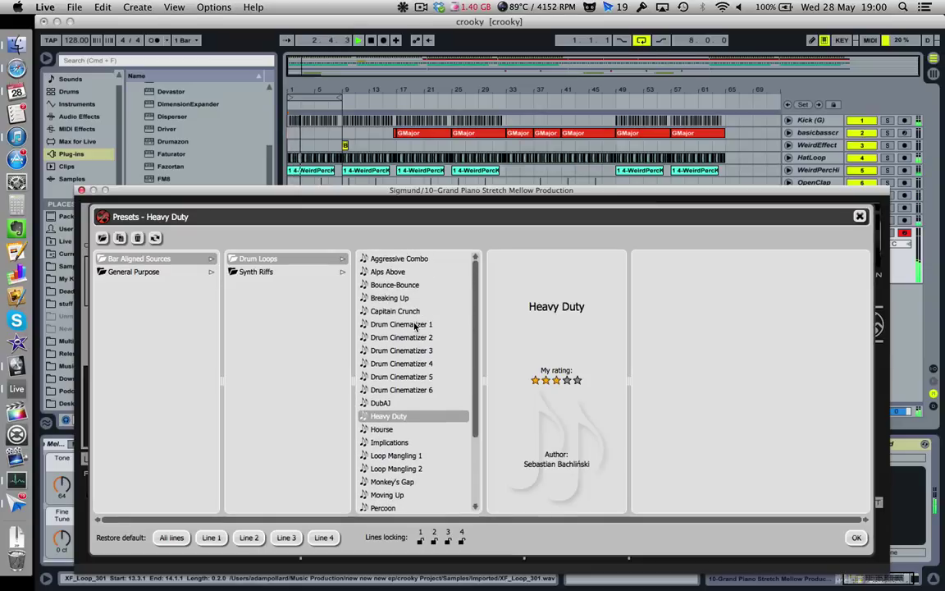
Audition the Drum Loops presets Breaking Up, Bounce-Bounce and Capitain Crunch in Sigmund
{"action": "left_click_drag", "start_coordinate": [359, 195], "coordinate": [355, 101]}
{"action": "left_click", "coordinate": [385, 203]}
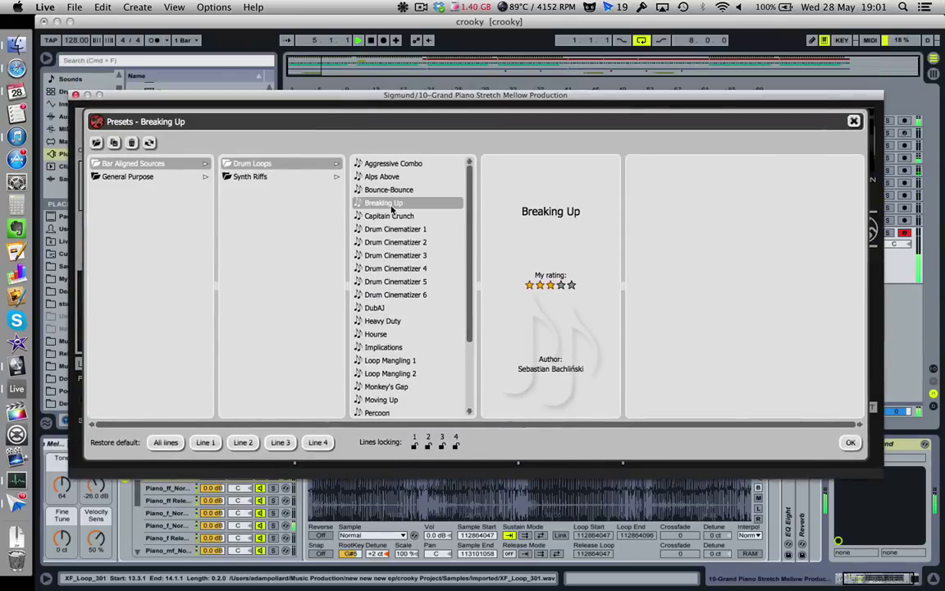
{"action": "left_click", "coordinate": [396, 190]}
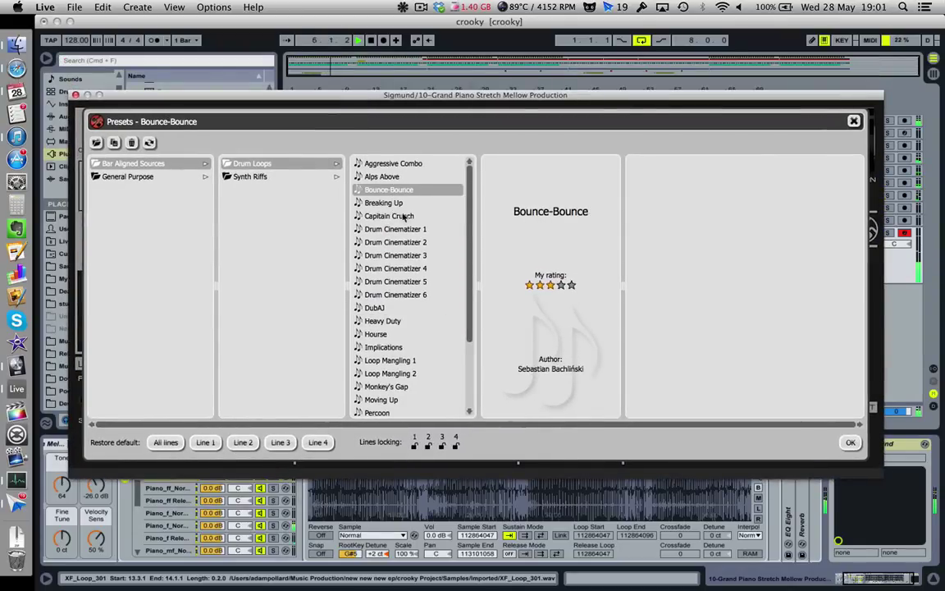
{"action": "left_click", "coordinate": [404, 215]}
{"action": "scroll", "coordinate": [612, 491], "scroll_direction": "right", "scroll_amount": 3}
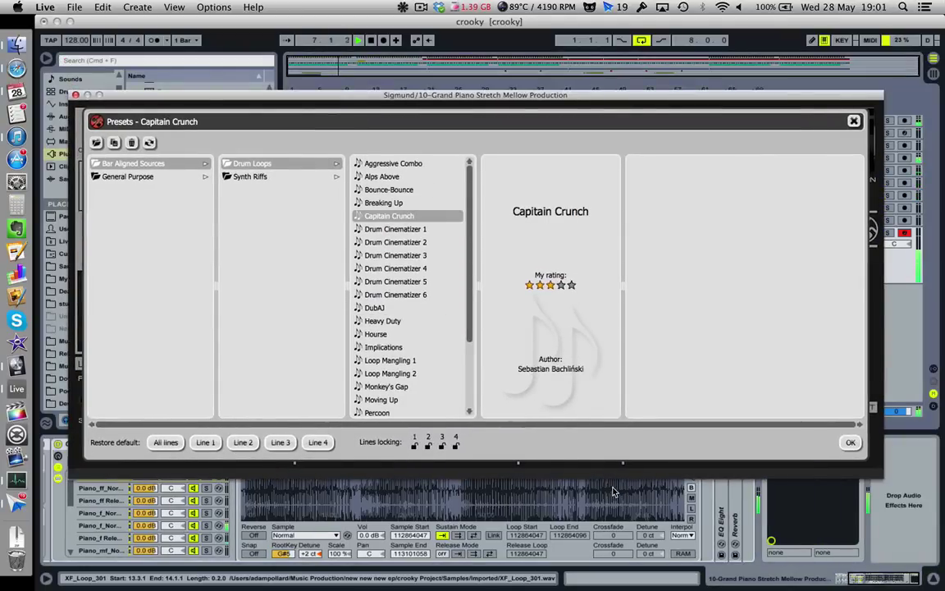
Try the Drum Cinematizer 2 and Alps Above presets, close the Sigmund window and stop playback
{"action": "left_click_drag", "start_coordinate": [228, 104], "coordinate": [229, 239]}
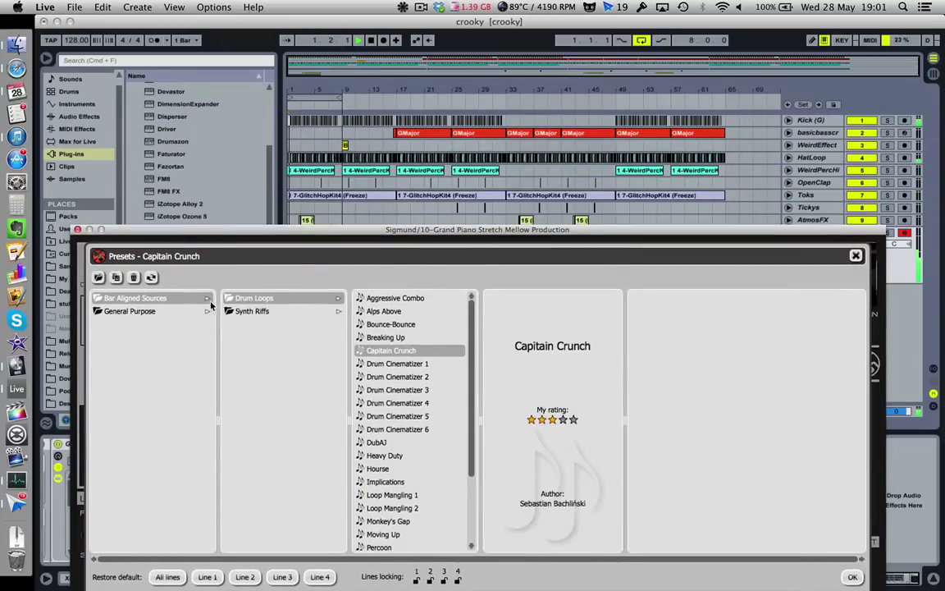
{"action": "left_click", "coordinate": [419, 377]}
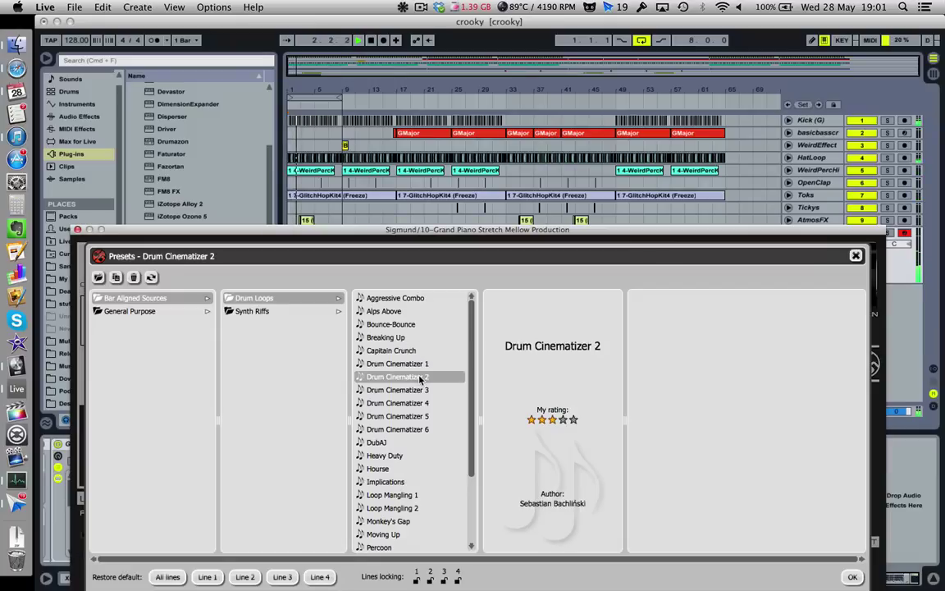
{"action": "left_click", "coordinate": [405, 312]}
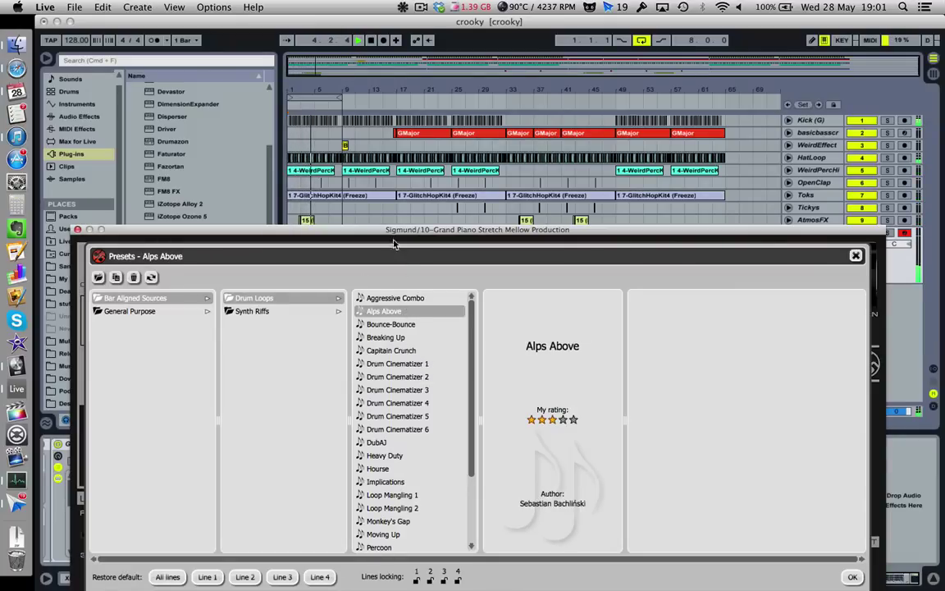
{"action": "left_click_drag", "start_coordinate": [394, 242], "coordinate": [404, 281]}
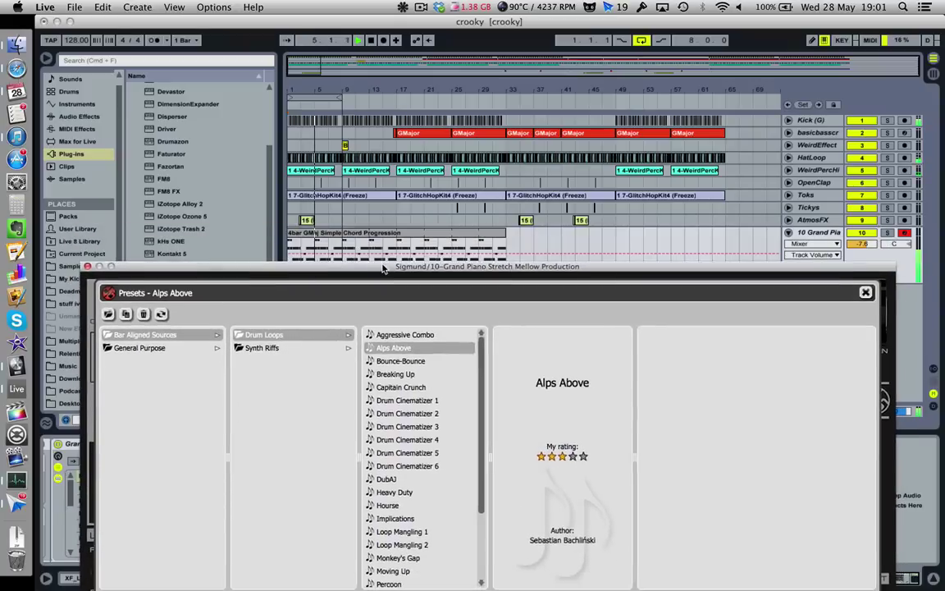
{"action": "left_click", "coordinate": [87, 269]}
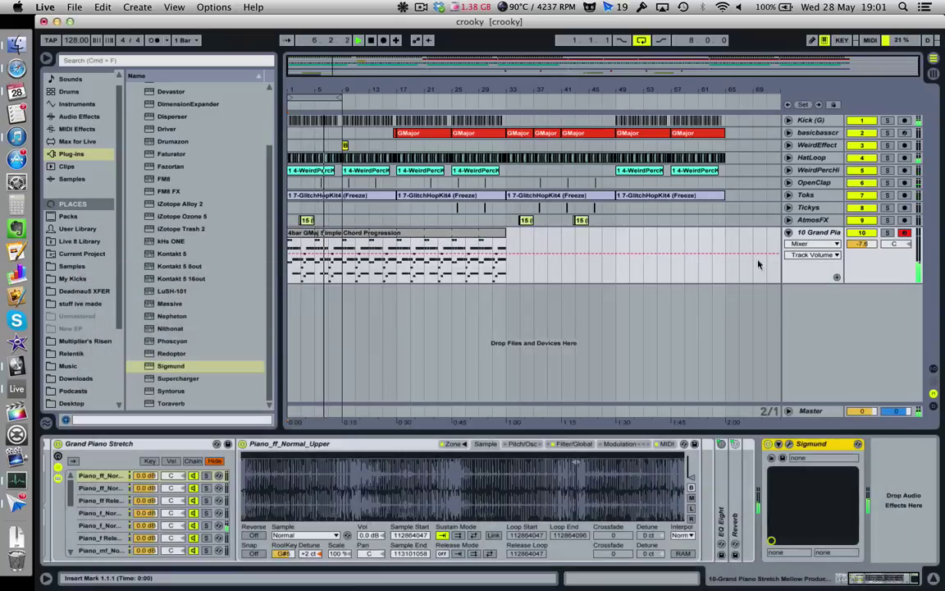
{"action": "left_click", "coordinate": [826, 234]}
{"action": "left_click", "coordinate": [370, 40]}
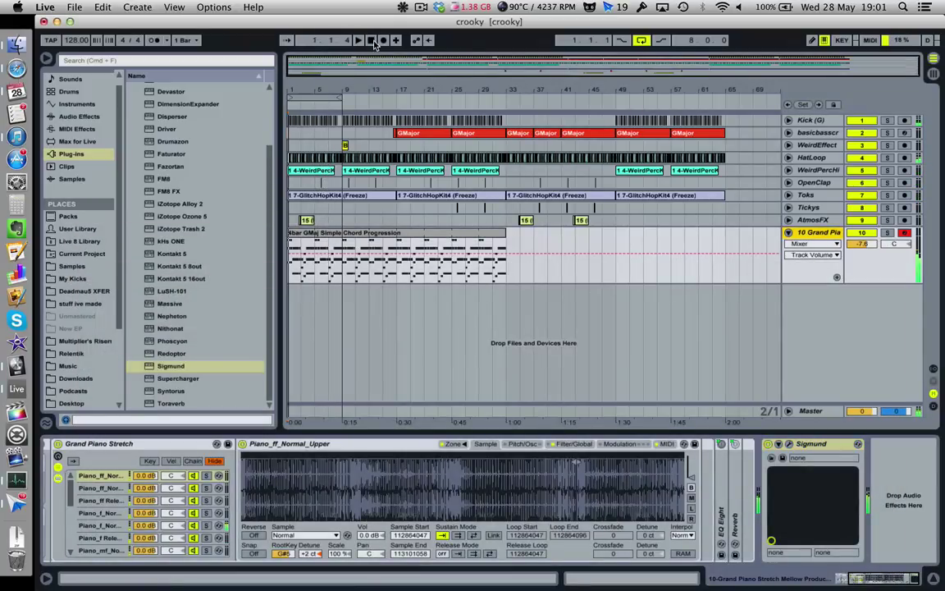
Add a Compressor after Sigmund on the grand piano track and set its sidechain source to Kick (G)
{"action": "left_click", "coordinate": [79, 116]}
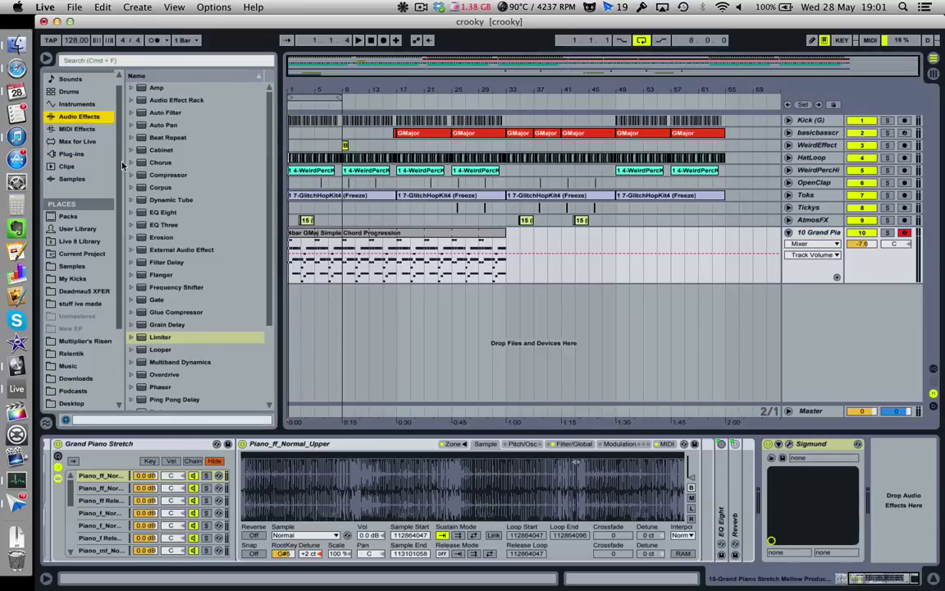
{"action": "left_click_drag", "start_coordinate": [141, 177], "coordinate": [900, 503]}
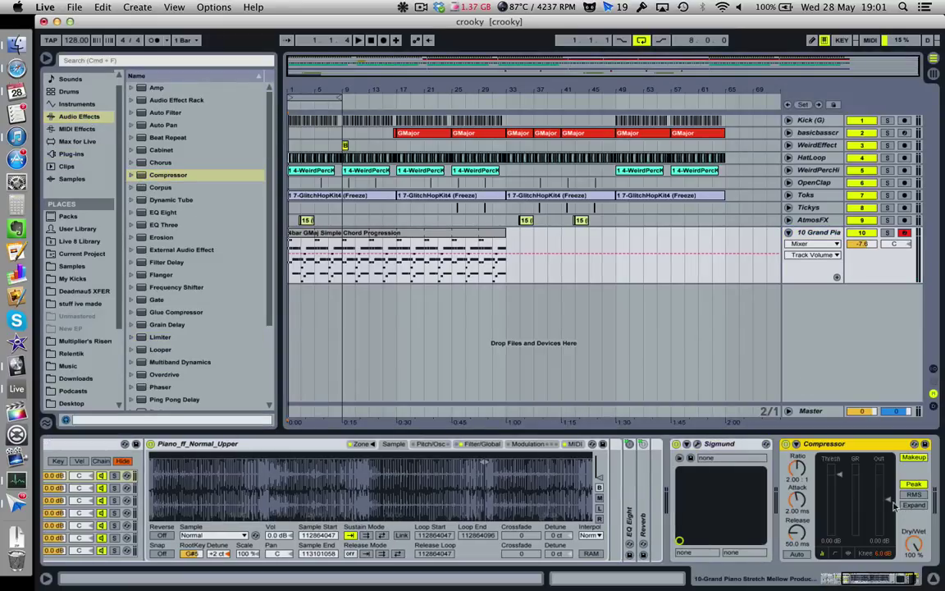
{"action": "left_click", "coordinate": [796, 444]}
{"action": "left_click", "coordinate": [802, 475]}
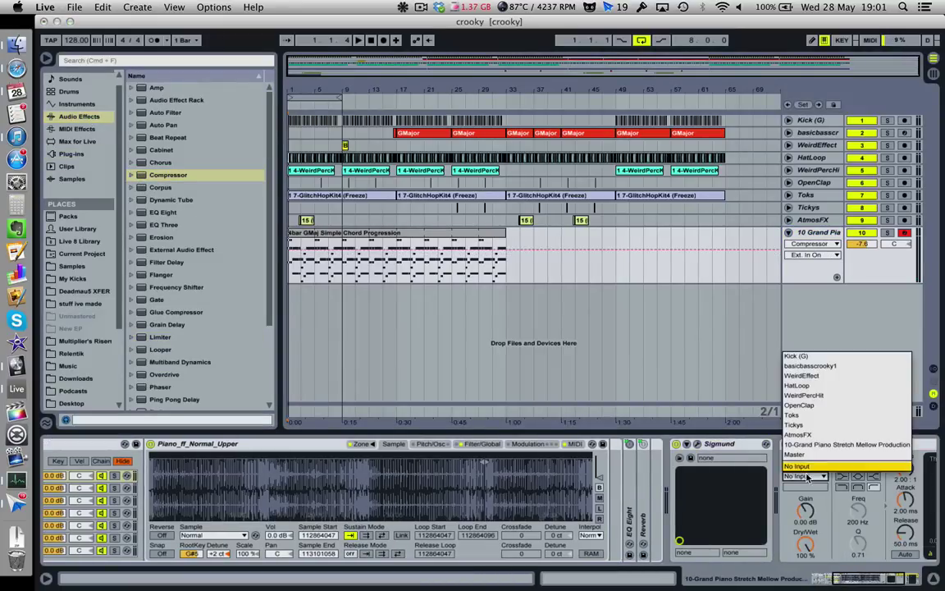
{"action": "left_click", "coordinate": [813, 356]}
{"action": "scroll", "coordinate": [921, 514], "scroll_direction": "right", "scroll_amount": 5}
Reopen Sigmund, start playback and audition the Drum Loops presets Drum Cinematizer 3 and Capitain Crunch
{"action": "left_click", "coordinate": [522, 444]}
{"action": "key", "text": "space"}
{"action": "left_click", "coordinate": [397, 370]}
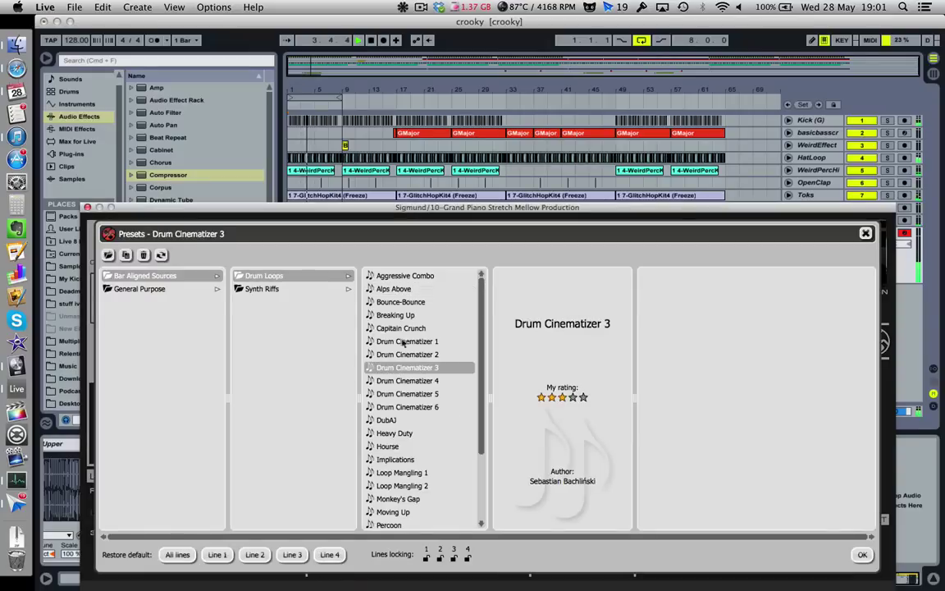
{"action": "left_click", "coordinate": [404, 329]}
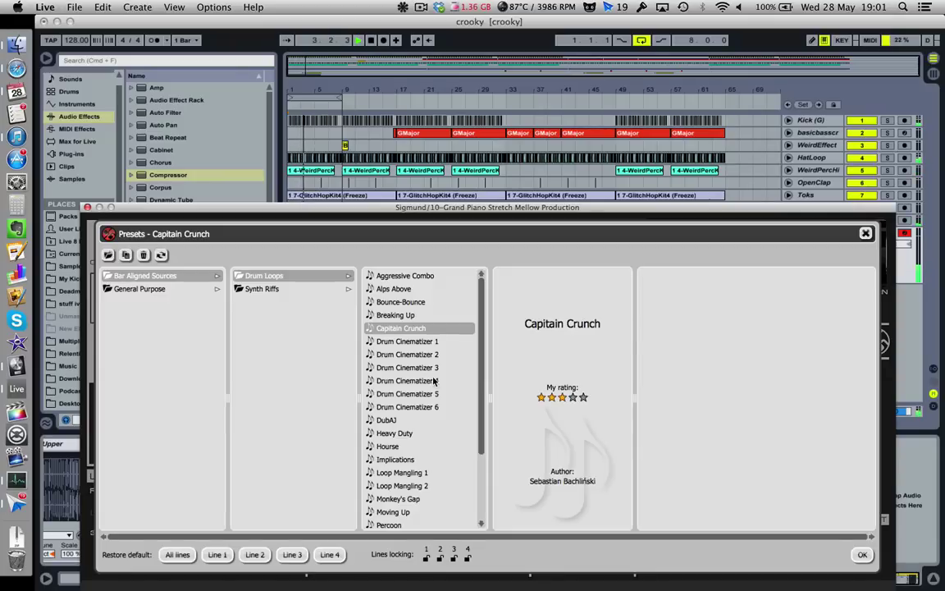
Raise the grand piano track's volume to -7.1 dB and audition the Drum Loops preset Implications
{"action": "left_click_drag", "start_coordinate": [770, 211], "coordinate": [708, 199]}
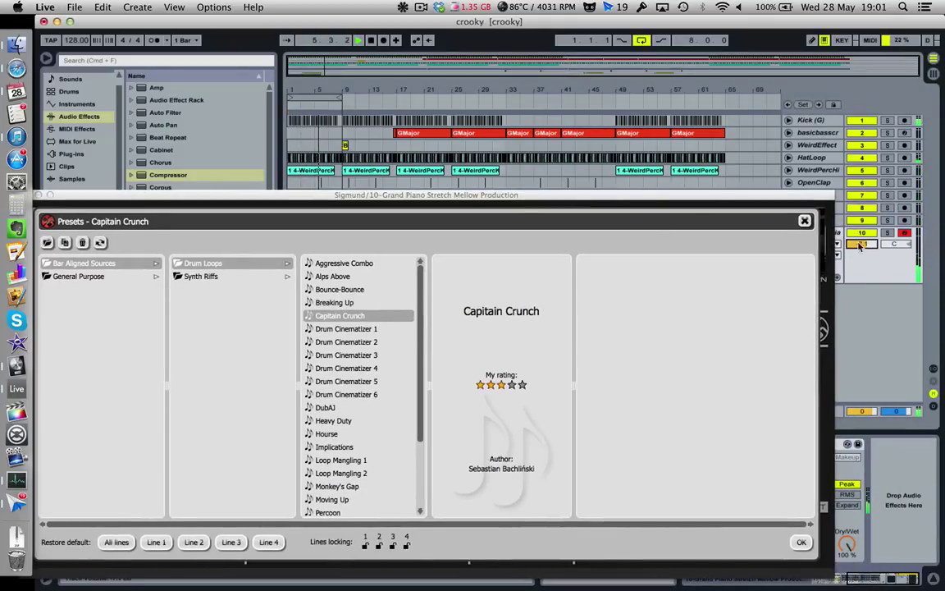
{"action": "left_click", "coordinate": [391, 446]}
{"action": "scroll", "coordinate": [390, 446], "scroll_direction": "down", "scroll_amount": 3}
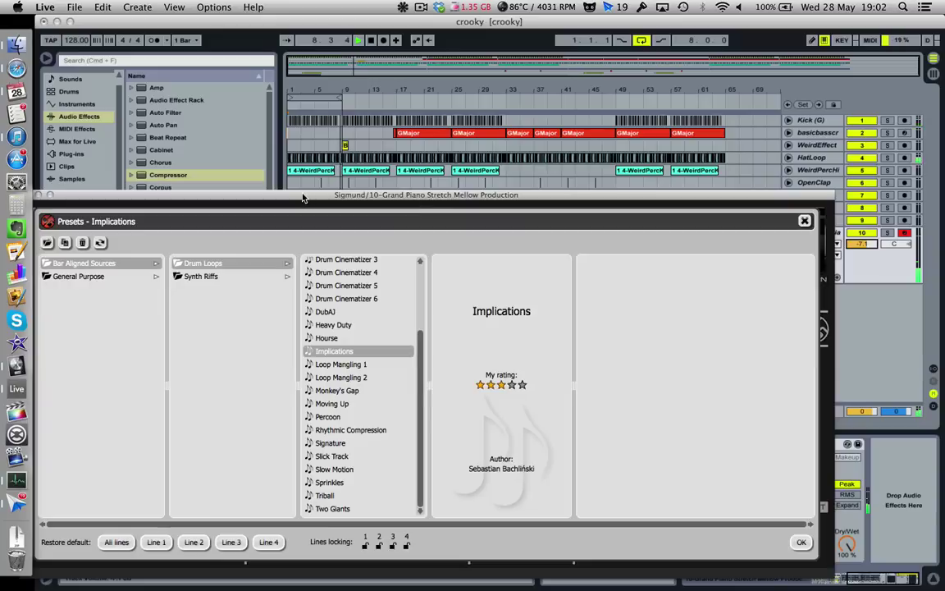
Close the Sigmund window and play the arrangement from bar 17, then again from bar 1
{"action": "left_click_drag", "start_coordinate": [414, 203], "coordinate": [460, 276]}
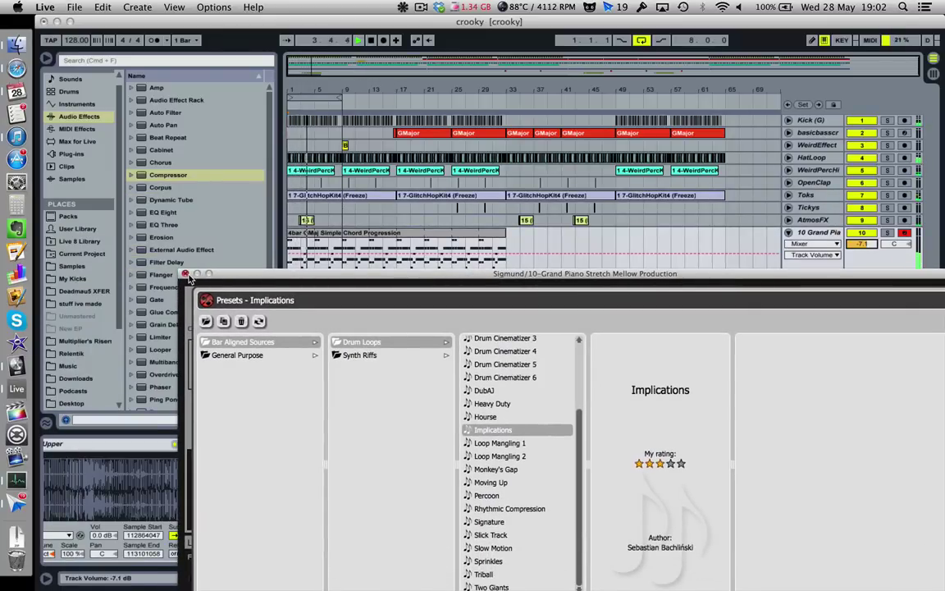
{"action": "left_click", "coordinate": [395, 150]}
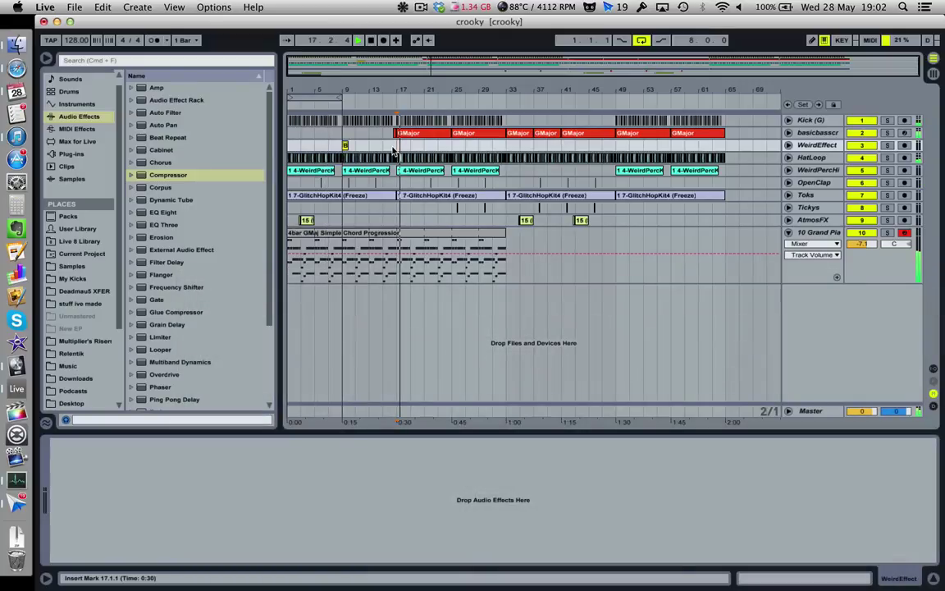
{"action": "left_click", "coordinate": [289, 149]}
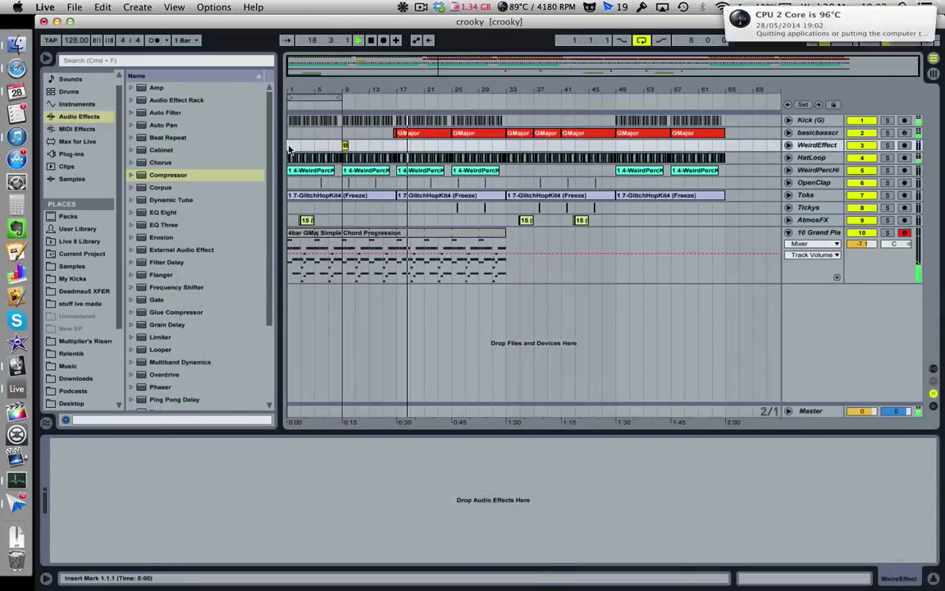
Select the piano chord clip, reopen Sigmund and try the Drum Loops presets Slick Track, Two Giants and Triball
{"action": "left_click", "coordinate": [502, 233]}
{"action": "left_click", "coordinate": [502, 234]}
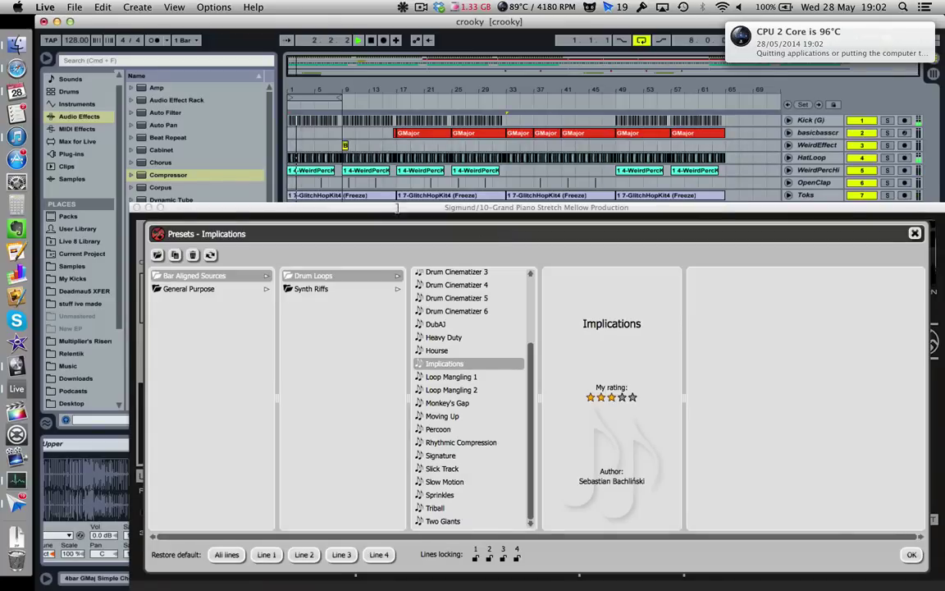
{"action": "left_click_drag", "start_coordinate": [398, 210], "coordinate": [337, 65]}
{"action": "left_click", "coordinate": [415, 322]}
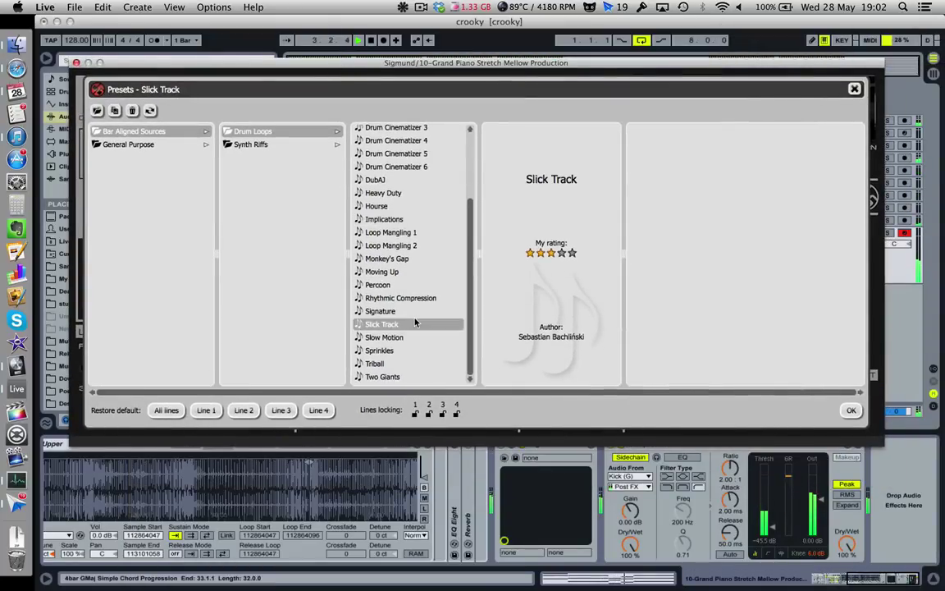
{"action": "left_click", "coordinate": [415, 377]}
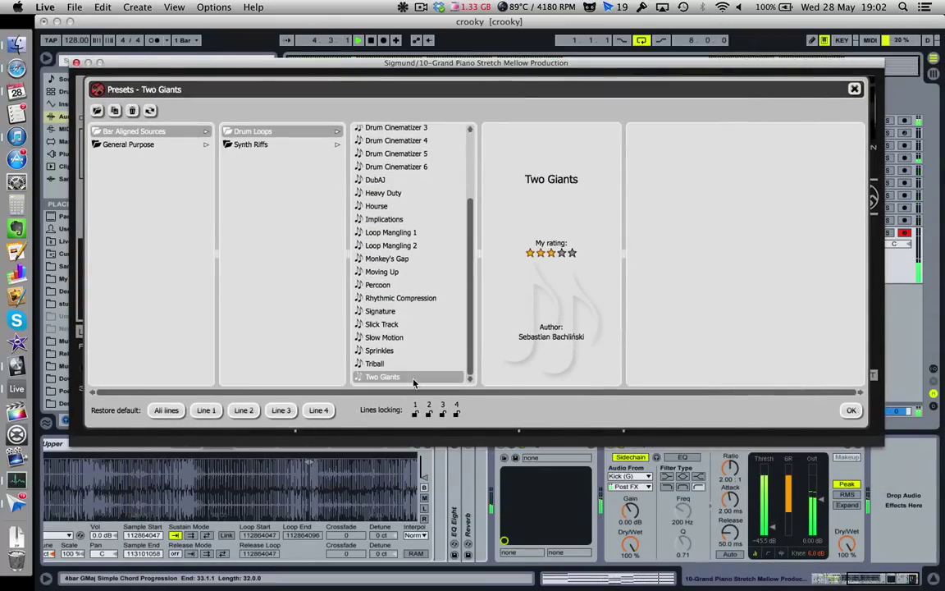
{"action": "left_click", "coordinate": [410, 364]}
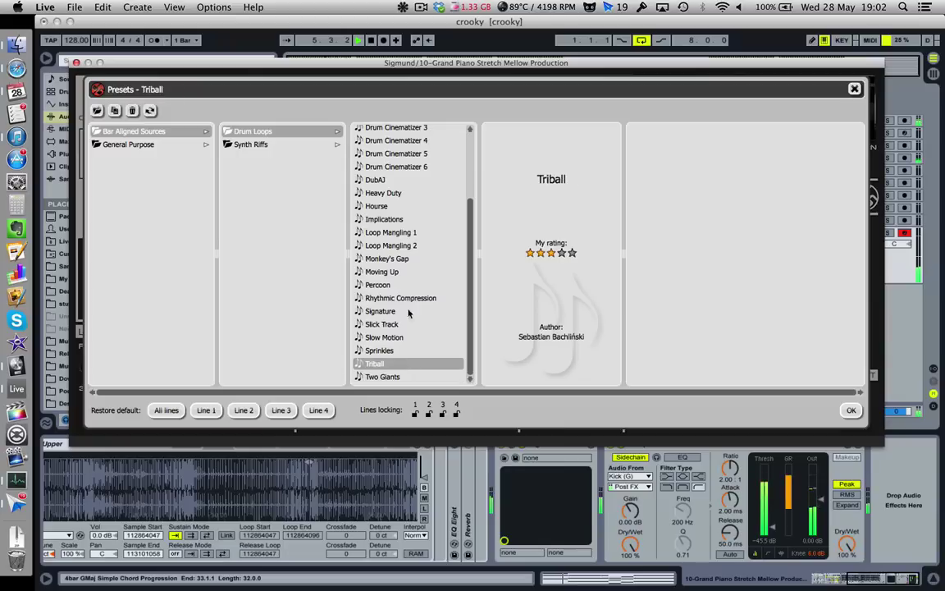
Try the Drum Loops presets DubAJ and Breaking Up, then load the Synth Riffs preset Cystron
{"action": "left_click", "coordinate": [406, 180]}
{"action": "scroll", "coordinate": [405, 178], "scroll_direction": "up", "scroll_amount": 3}
{"action": "left_click", "coordinate": [405, 166]}
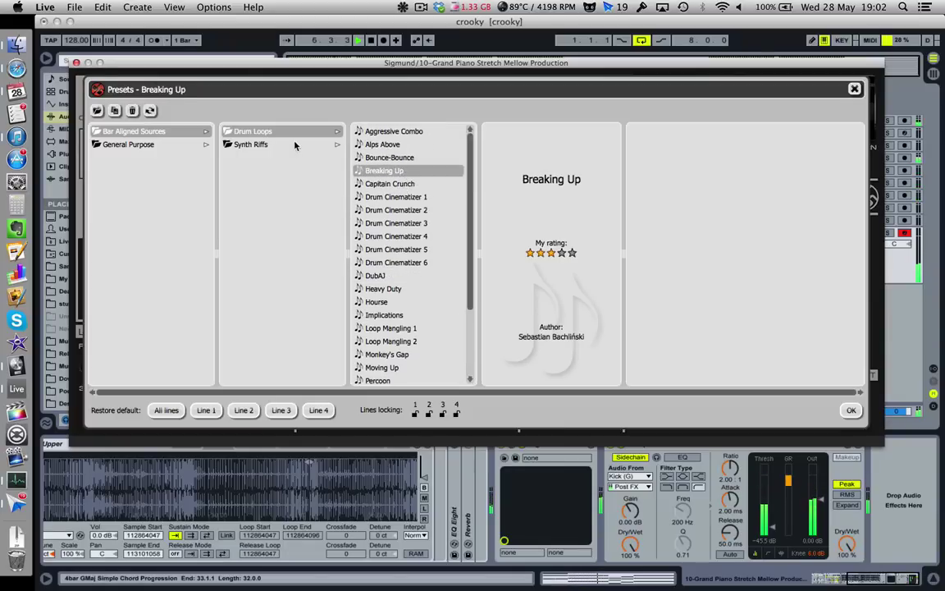
{"action": "left_click", "coordinate": [271, 144]}
{"action": "left_click", "coordinate": [402, 289]}
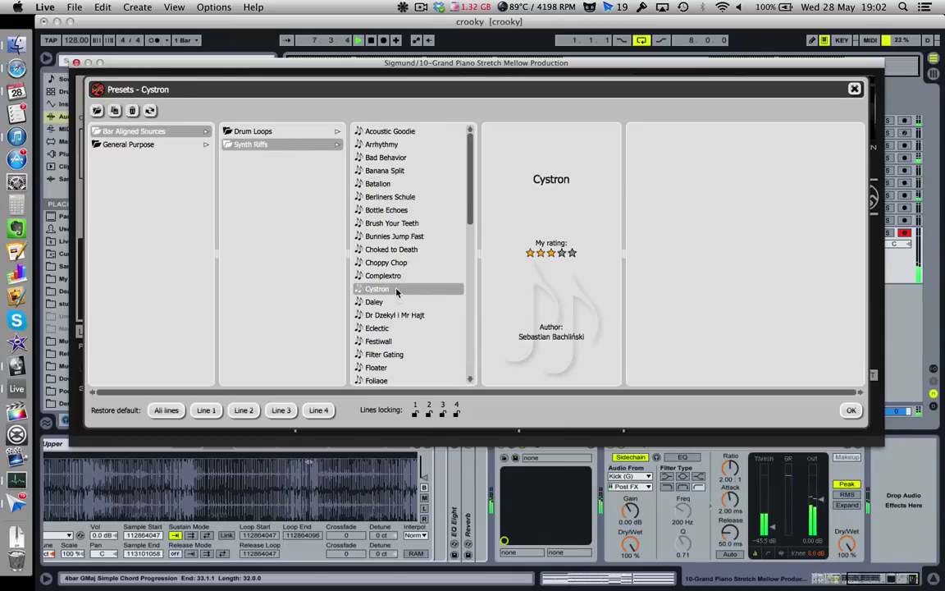
{"action": "scroll", "coordinate": [403, 292], "scroll_direction": "down", "scroll_amount": 15}
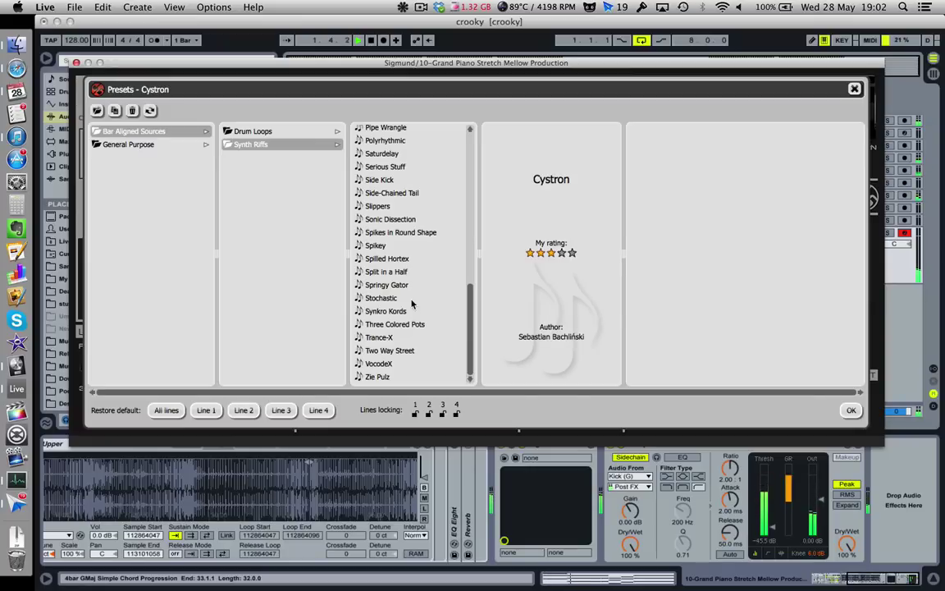
Set the grand piano track's volume to -5.0 dB and stop playback
{"action": "left_click_drag", "start_coordinate": [718, 62], "coordinate": [648, 68]}
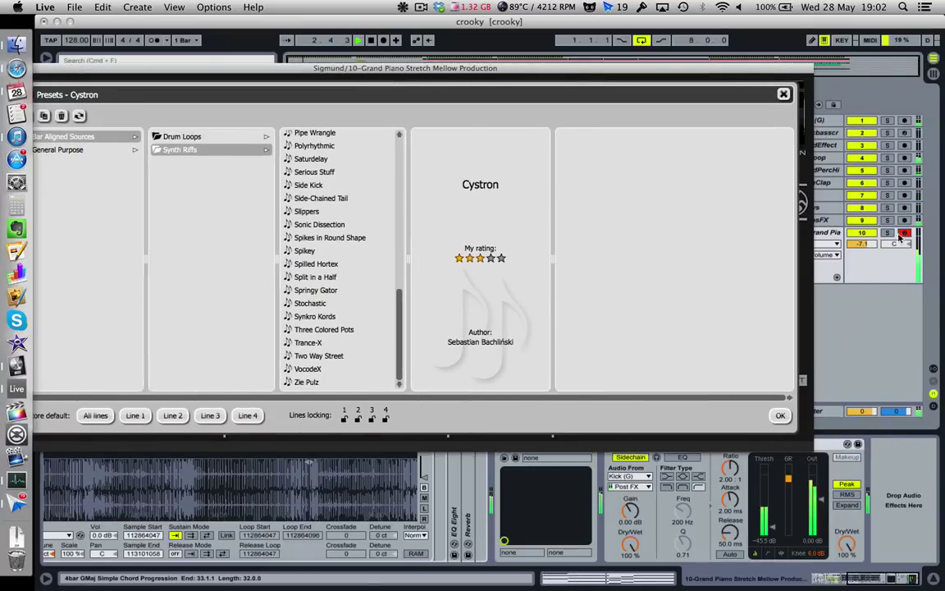
{"action": "left_click_drag", "start_coordinate": [865, 245], "coordinate": [866, 234]}
{"action": "left_click", "coordinate": [530, 25]}
{"action": "key", "text": "space"}
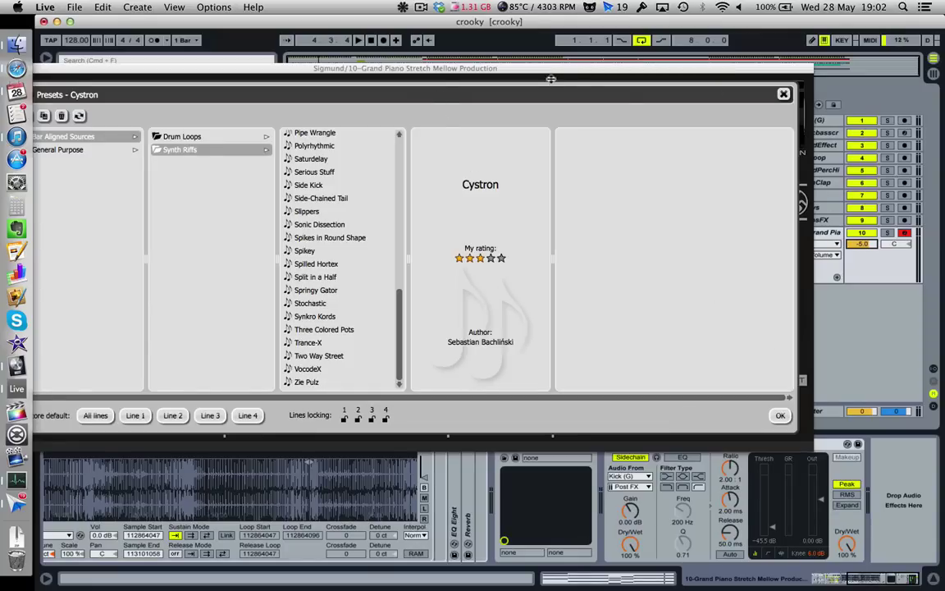
Select the 4bar GMaj Simple Chord Progression clip on the piano track and close the Sigmund window
{"action": "left_click_drag", "start_coordinate": [551, 79], "coordinate": [602, 157]}
{"action": "left_click", "coordinate": [449, 233]}
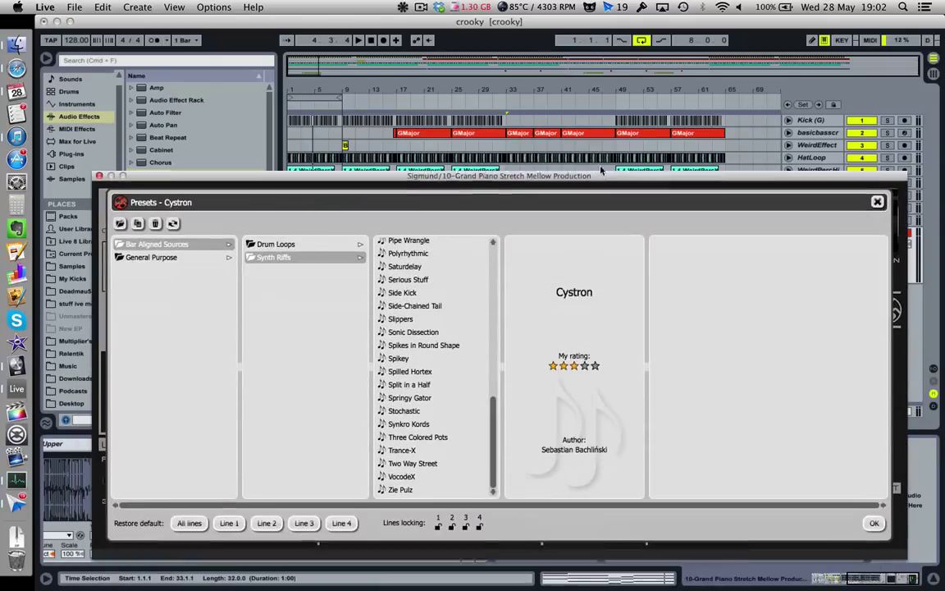
{"action": "left_click", "coordinate": [98, 167]}
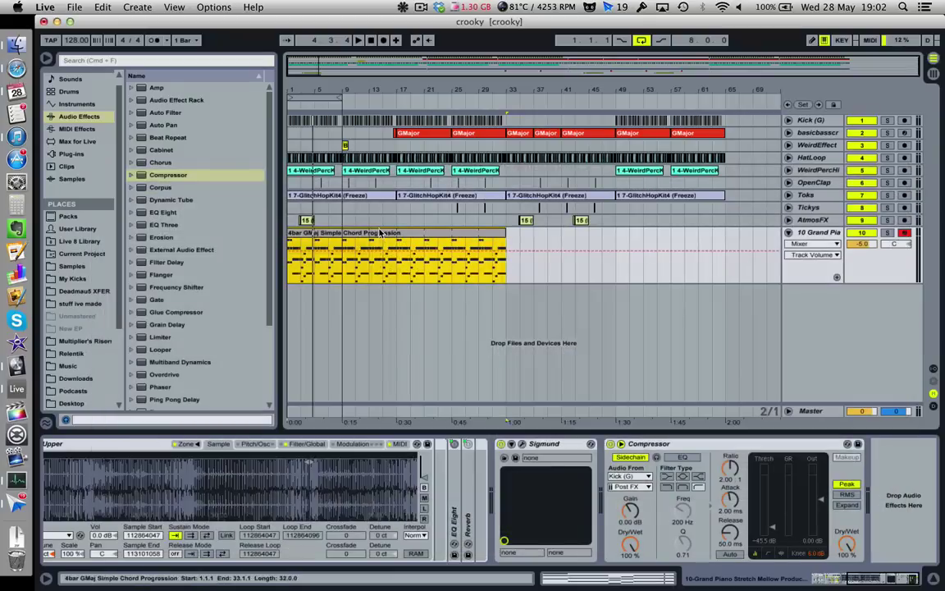
Open the notes of the piano chord progression clip, transpose them all up one octave to E3-G4, and play the song
{"action": "key", "text": "shift+Tab"}
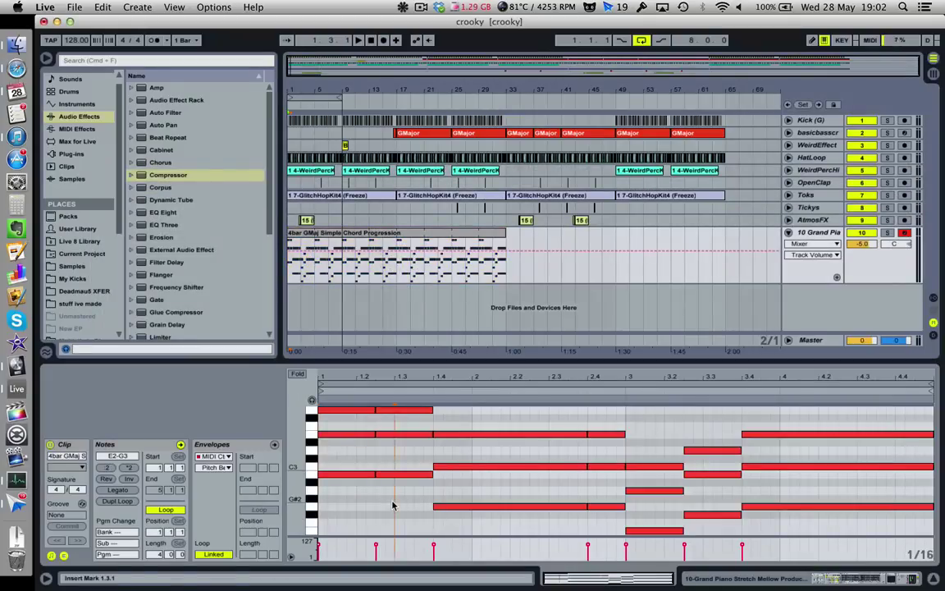
{"action": "key", "text": "super+a"}
{"action": "key", "text": "space"}
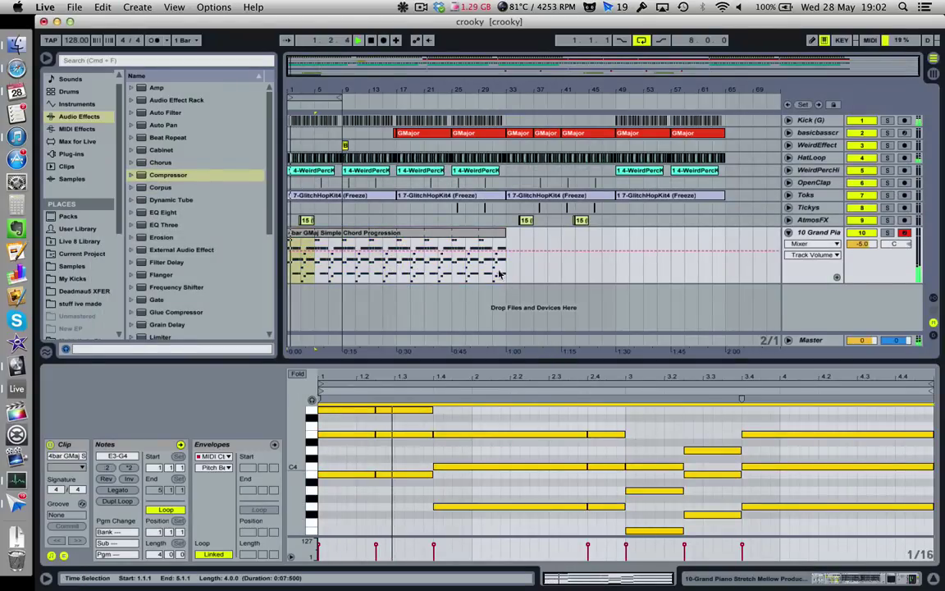
Reopen Sigmund on the grand piano track and try the Synth Riffs presets Sonic Dissection, Saturdelay and Pipe Wrangle
{"action": "left_click", "coordinate": [815, 234]}
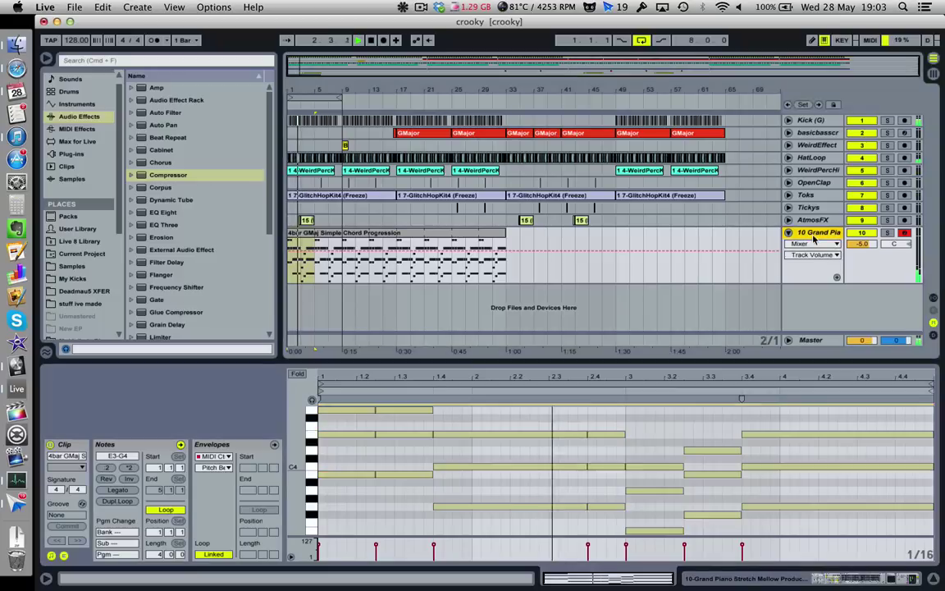
{"action": "left_click", "coordinate": [809, 584]}
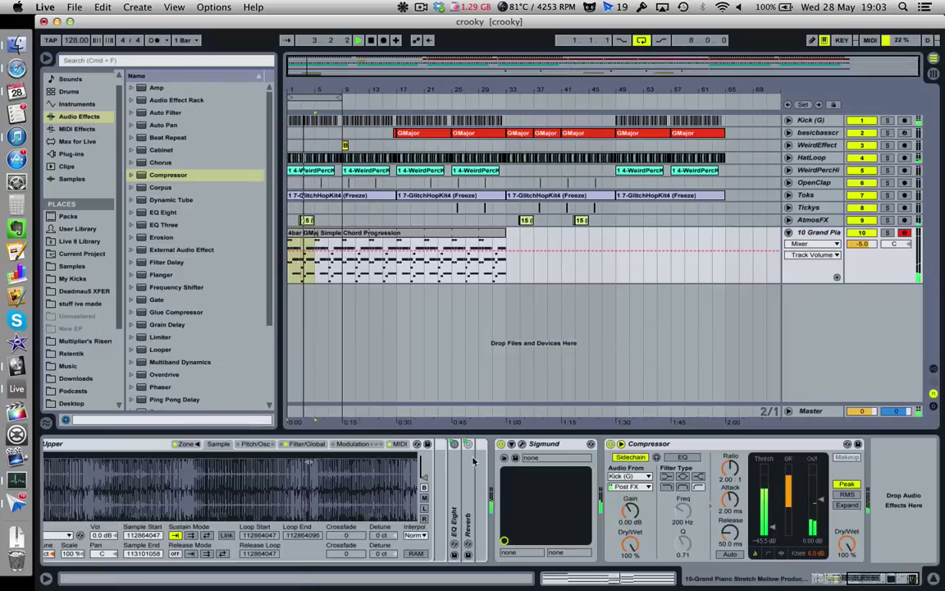
{"action": "left_click", "coordinate": [520, 444]}
{"action": "left_click", "coordinate": [414, 312]}
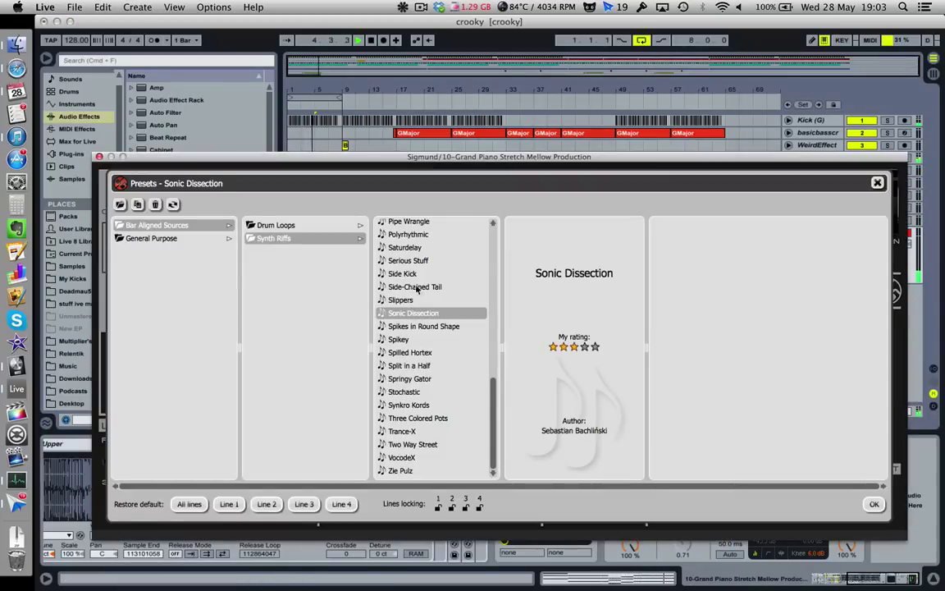
{"action": "left_click", "coordinate": [419, 247]}
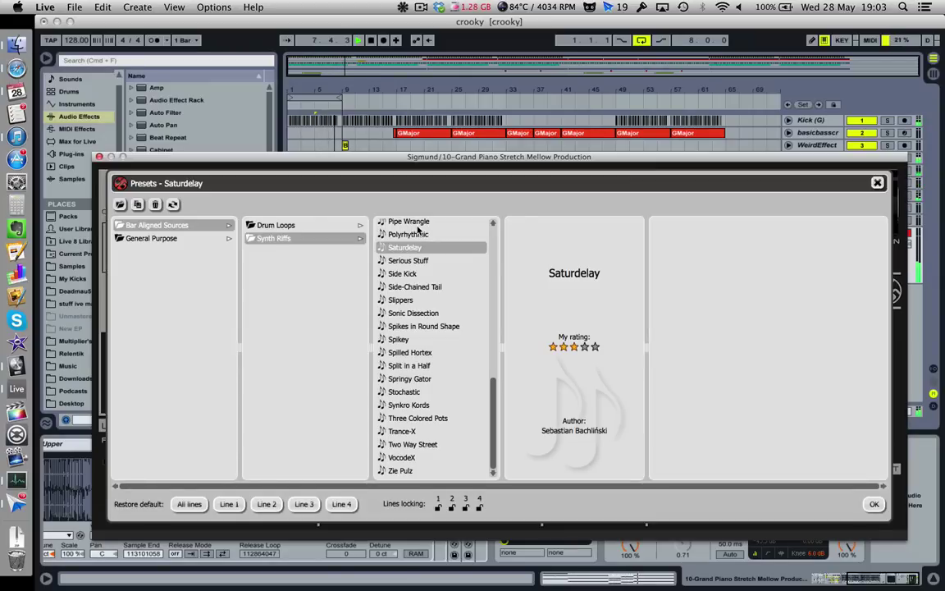
{"action": "left_click", "coordinate": [426, 223]}
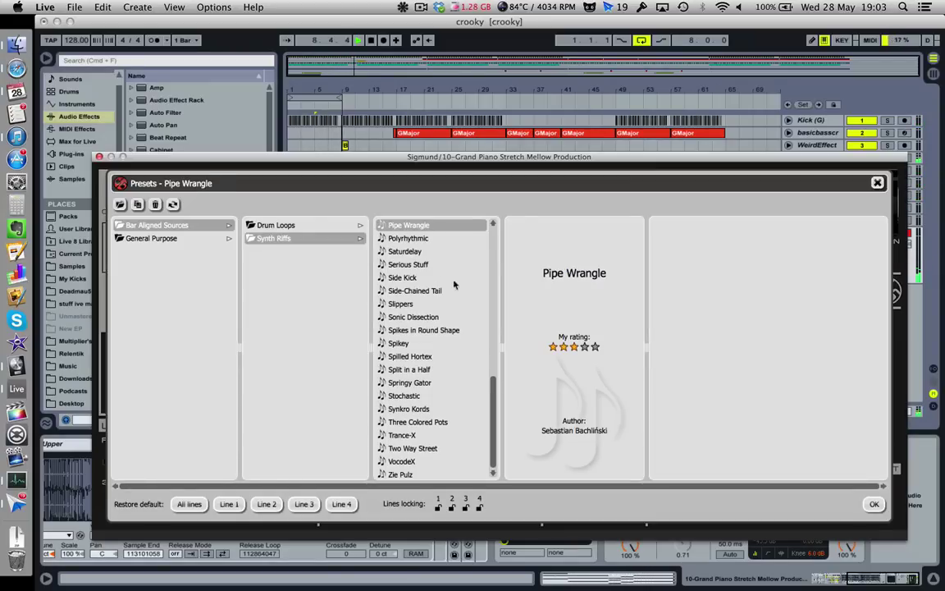
Try the Drum Loops presets Drum Cinematizer 1, Capitain Crunch, Bounce-Bounce, Alps Above, DubAJ and Implications
{"action": "left_click", "coordinate": [287, 225]}
{"action": "left_click", "coordinate": [420, 291]}
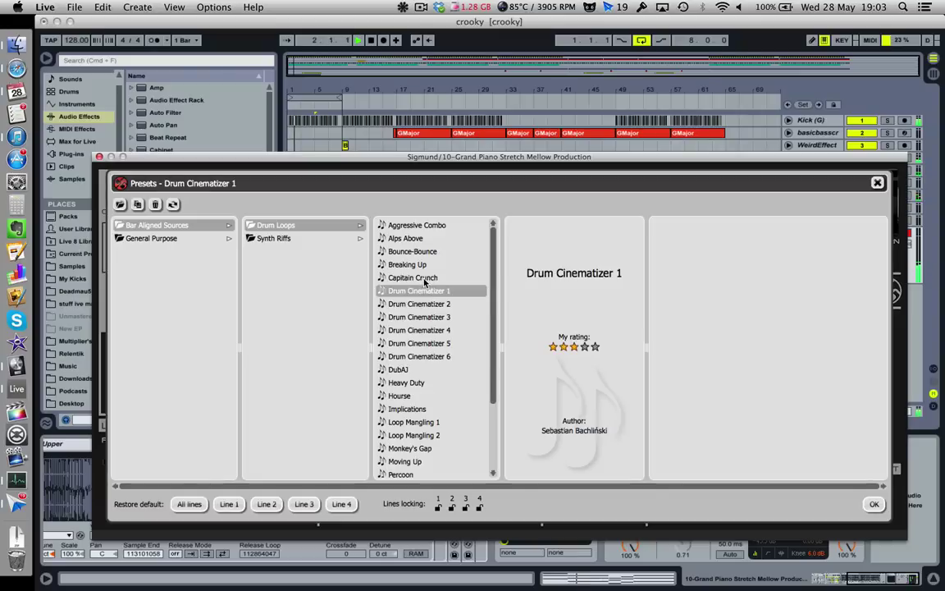
{"action": "left_click", "coordinate": [425, 278]}
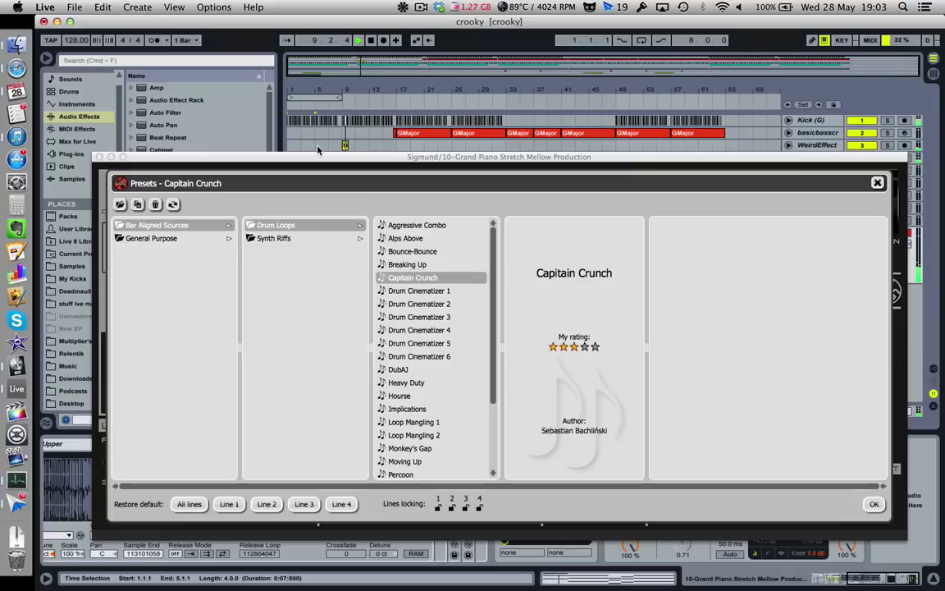
{"action": "left_click", "coordinate": [428, 251]}
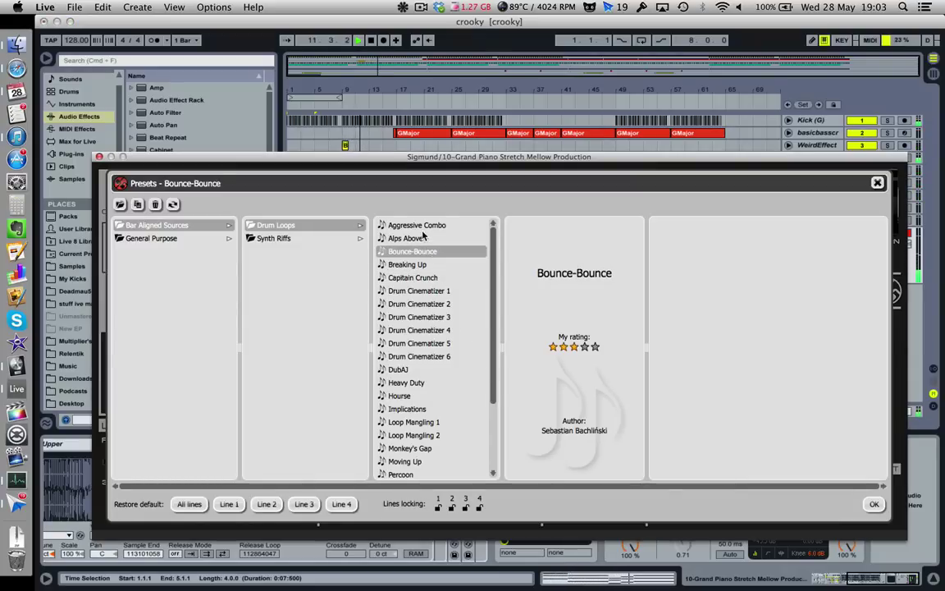
{"action": "key", "text": "Up"}
{"action": "key", "text": "Up"}
{"action": "key", "text": "Down"}
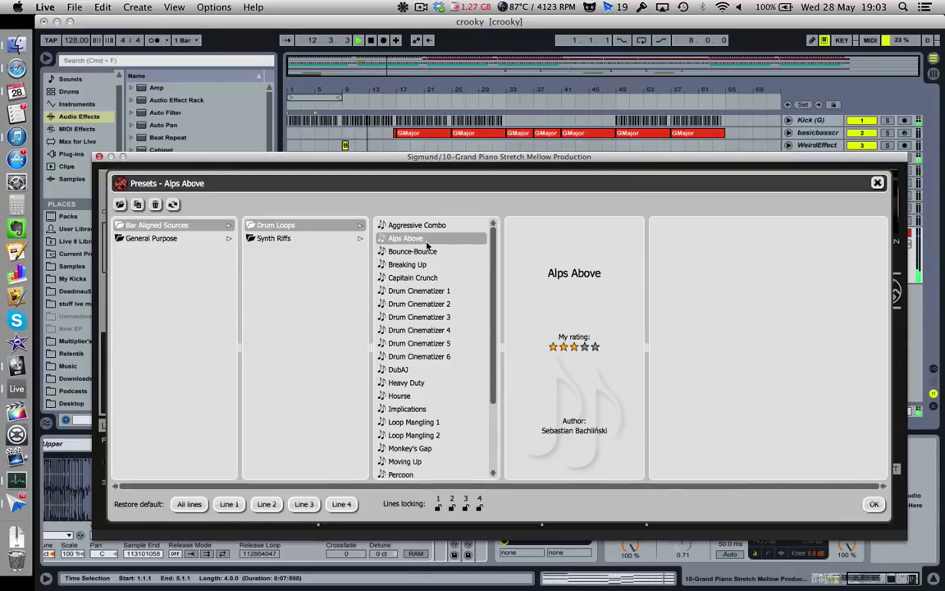
{"action": "left_click", "coordinate": [440, 370]}
{"action": "left_click", "coordinate": [434, 409]}
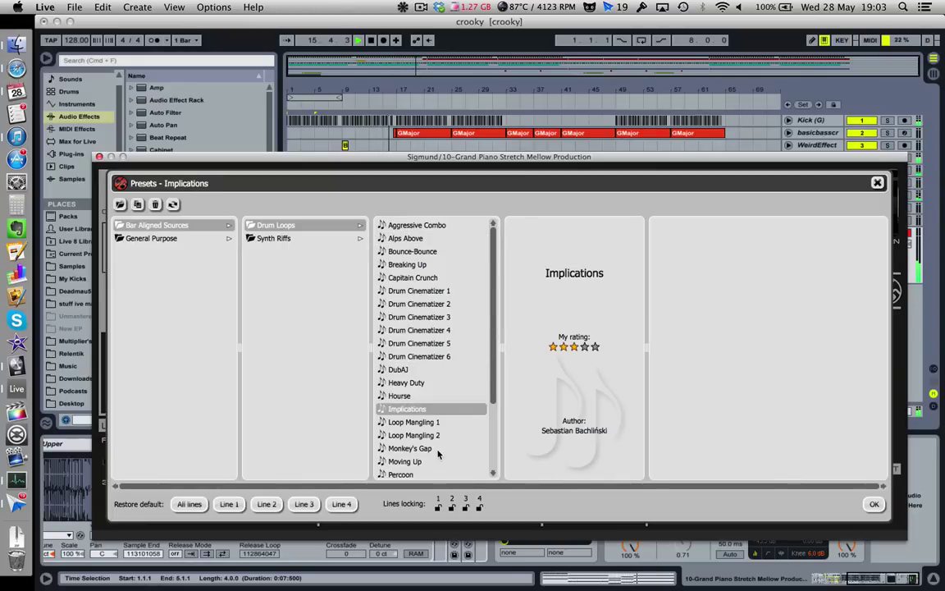
Place the piano chord progression clip at bars 33 to 49 and restart playback from bar 33
{"action": "left_click_drag", "start_coordinate": [383, 158], "coordinate": [408, 428]}
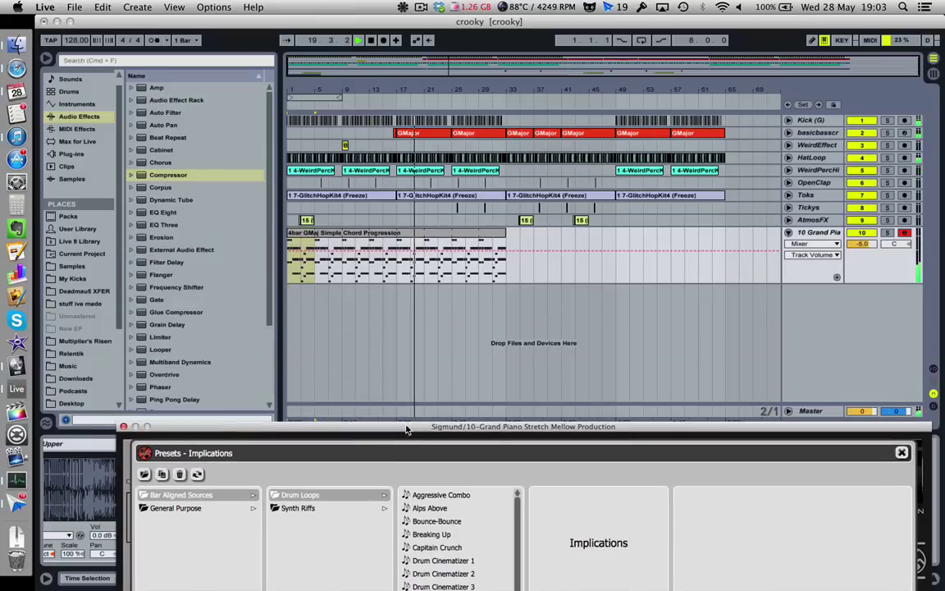
{"action": "left_click", "coordinate": [404, 233]}
{"action": "left_click_drag", "start_coordinate": [504, 233], "coordinate": [574, 236]}
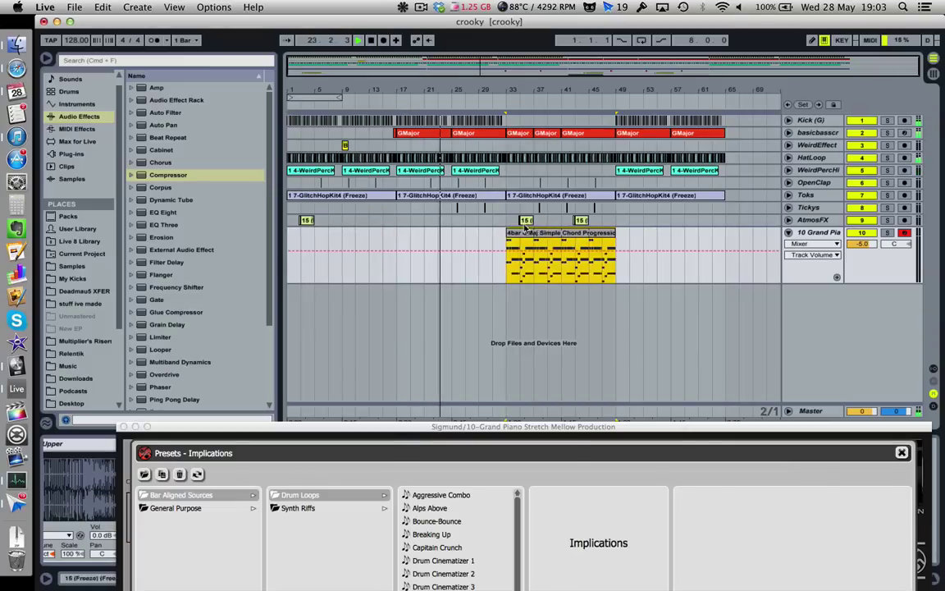
{"action": "left_click", "coordinate": [506, 224]}
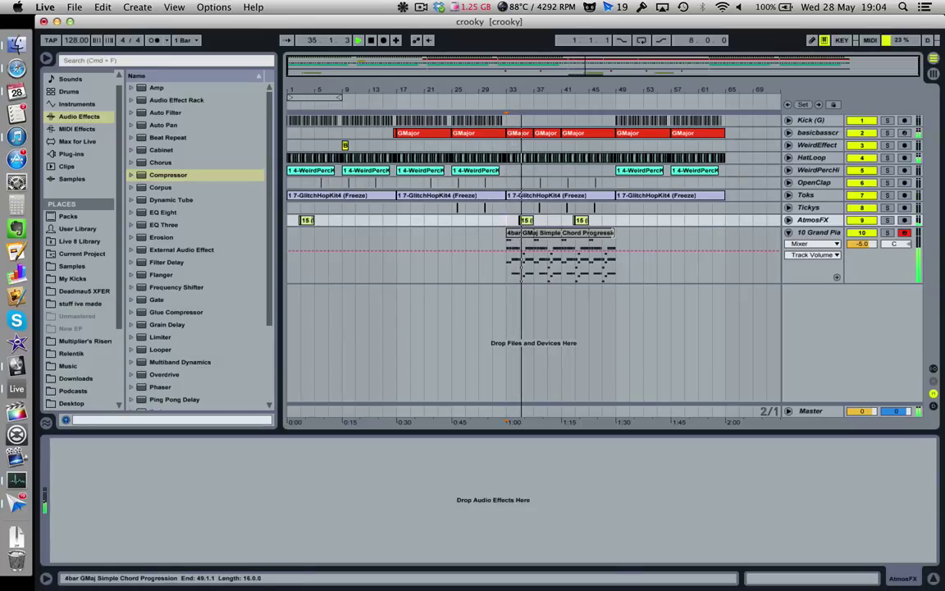
Load the Drum Cinematizer 2 preset on the piano and loop playback over bars 33 to 41
{"action": "left_click", "coordinate": [589, 234]}
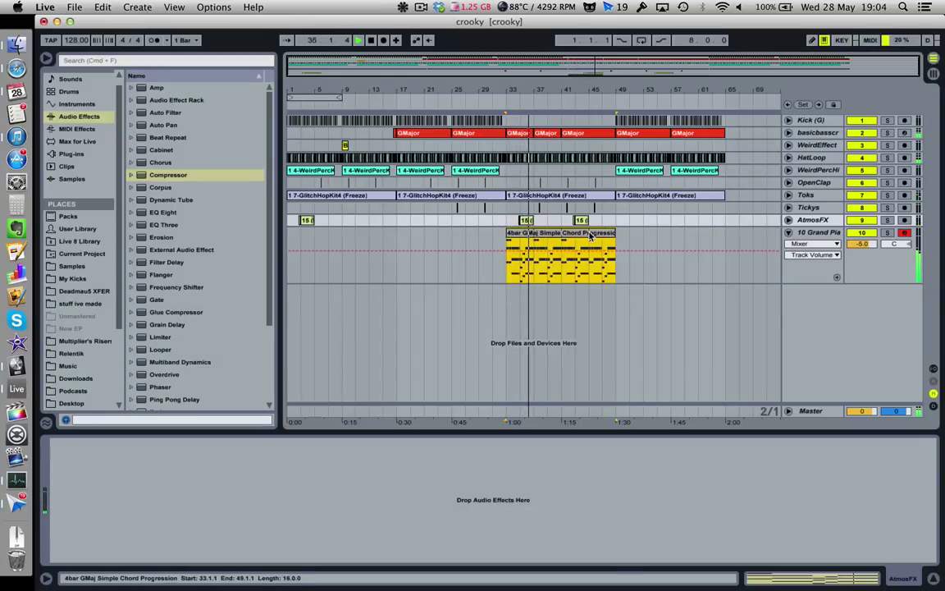
{"action": "left_click", "coordinate": [459, 353]}
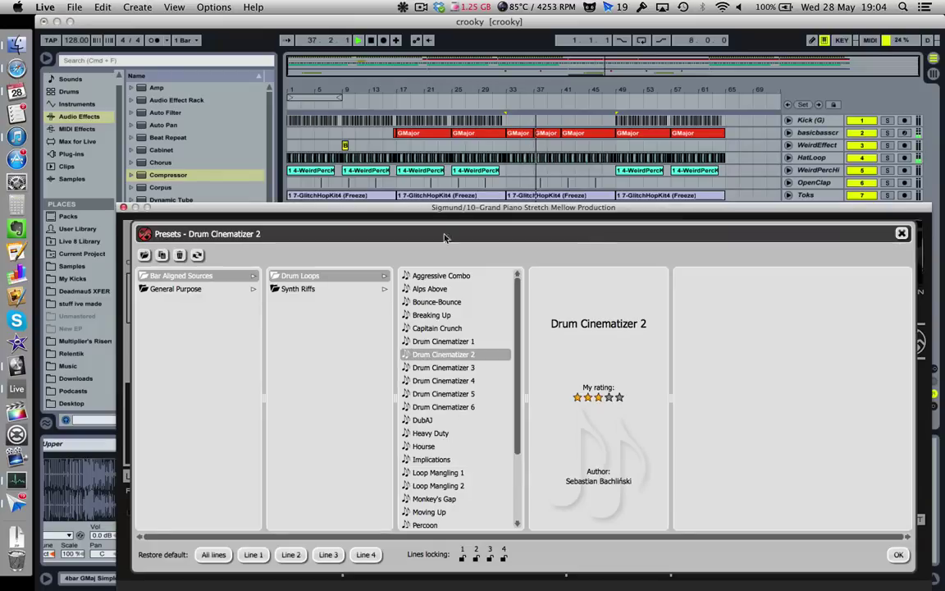
{"action": "left_click", "coordinate": [318, 95]}
{"action": "left_click_drag", "start_coordinate": [316, 96], "coordinate": [535, 96]}
{"action": "left_click", "coordinate": [641, 40]}
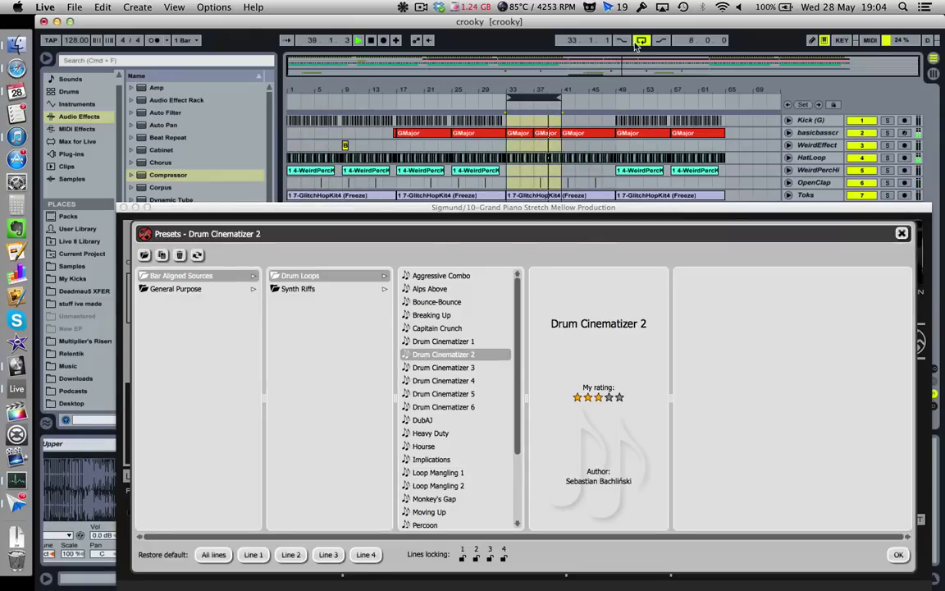
Try the Drum Loops presets Loop Mangling 2, Sprinkles, Two Giants, Slow Motion and Signature
{"action": "left_click", "coordinate": [438, 485]}
{"action": "scroll", "coordinate": [439, 492], "scroll_direction": "down", "scroll_amount": 3}
{"action": "left_click", "coordinate": [439, 496]}
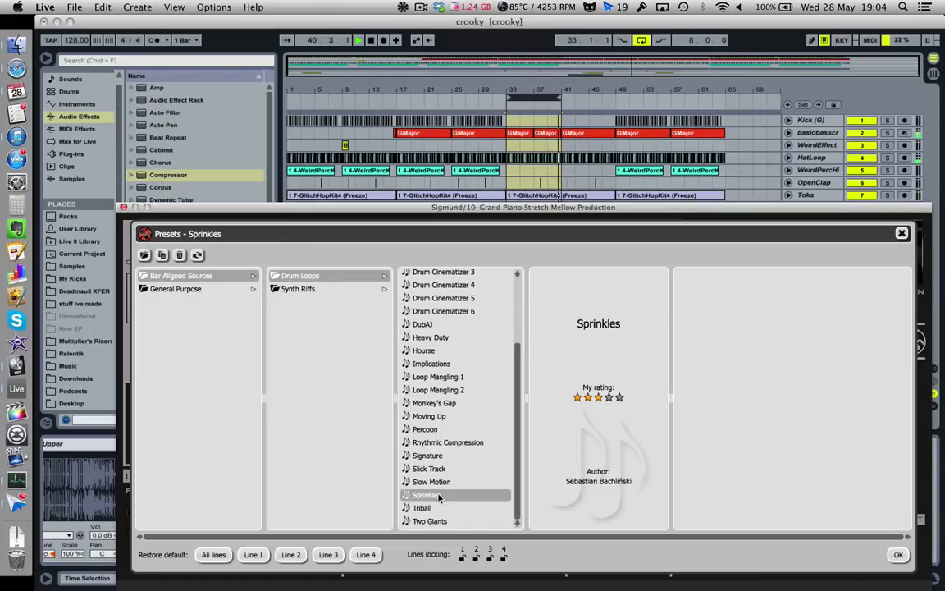
{"action": "left_click", "coordinate": [433, 521]}
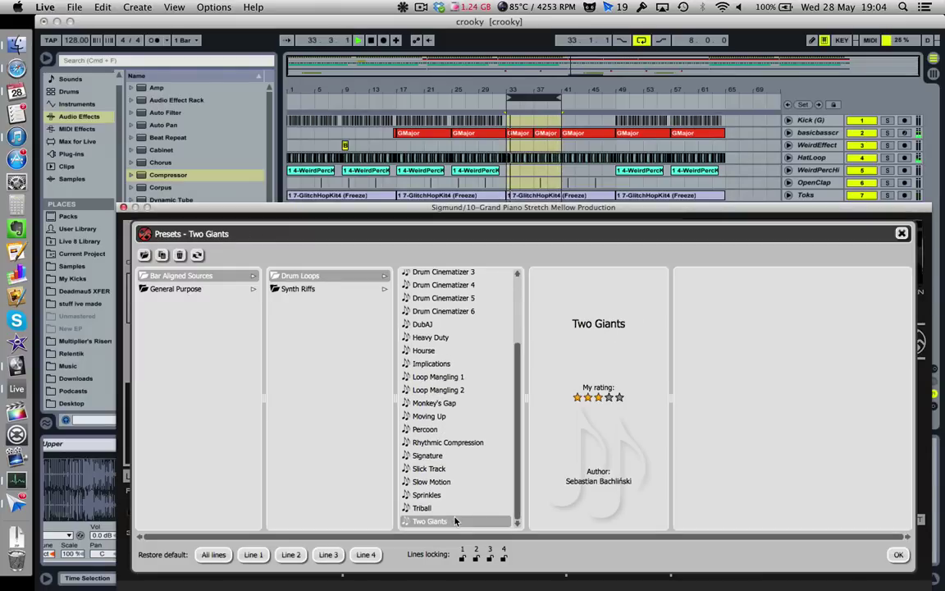
{"action": "left_click", "coordinate": [454, 481]}
{"action": "left_click", "coordinate": [451, 456]}
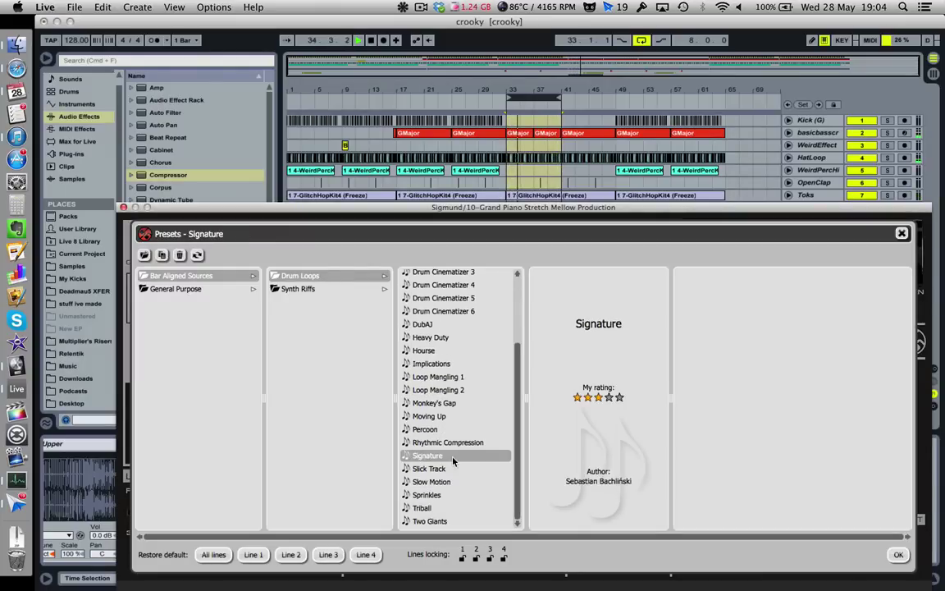
Compare the presets Drum Cinematizer 6, 1 and 4, ending with Drum Cinematizer 1 loaded
{"action": "left_click", "coordinate": [461, 312]}
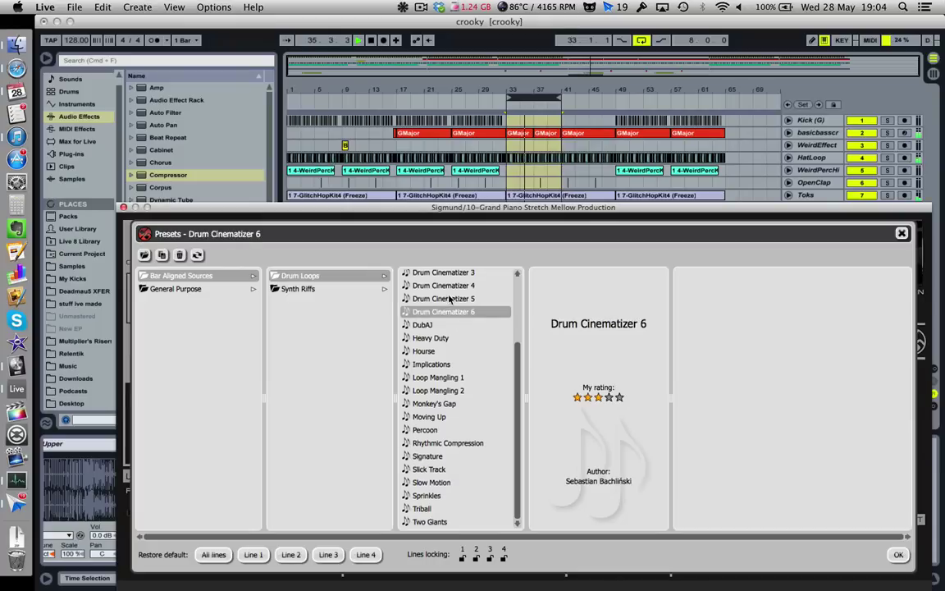
{"action": "scroll", "coordinate": [460, 311], "scroll_direction": "up", "scroll_amount": 3}
{"action": "left_click", "coordinate": [450, 340]}
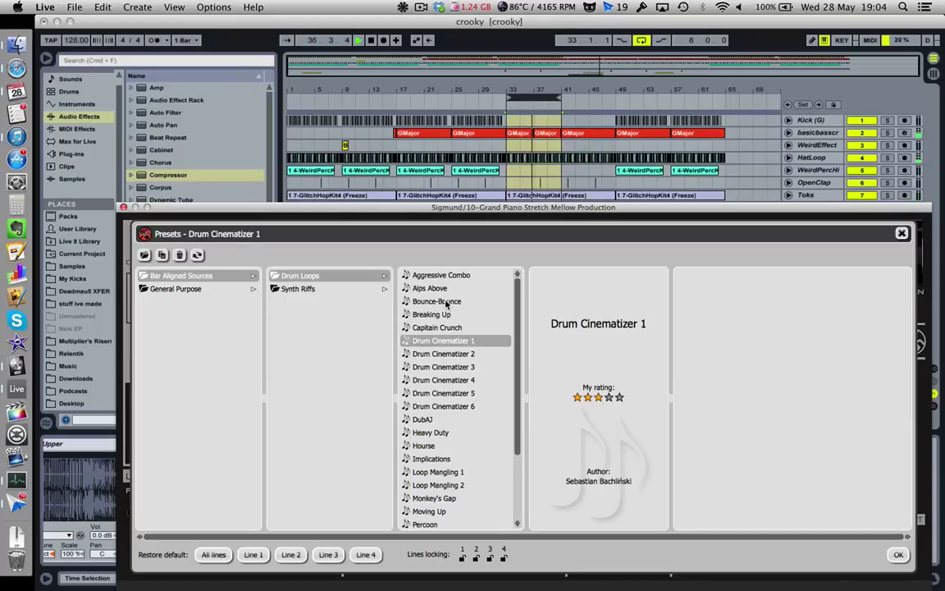
{"action": "left_click", "coordinate": [458, 382]}
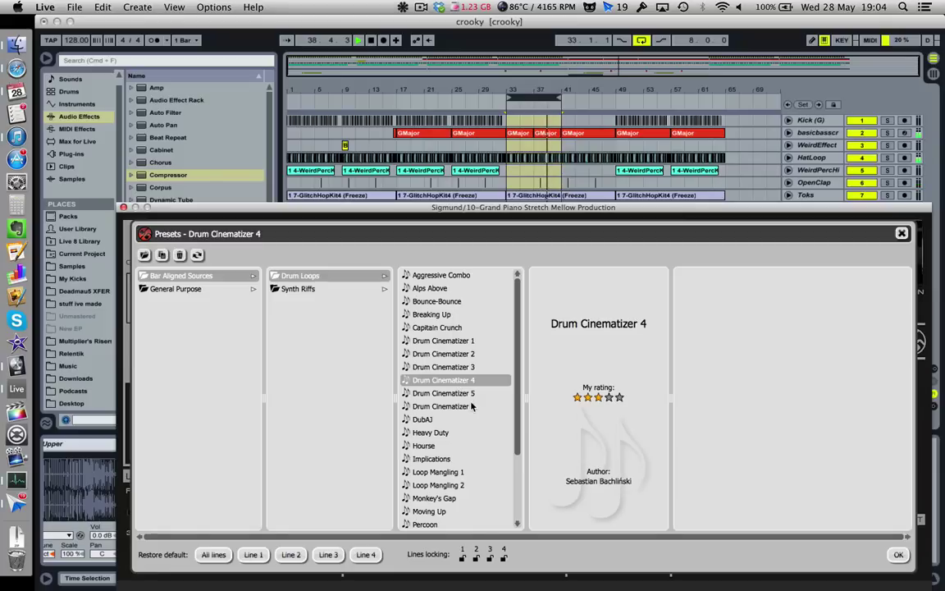
{"action": "left_click", "coordinate": [456, 406]}
{"action": "left_click", "coordinate": [450, 340]}
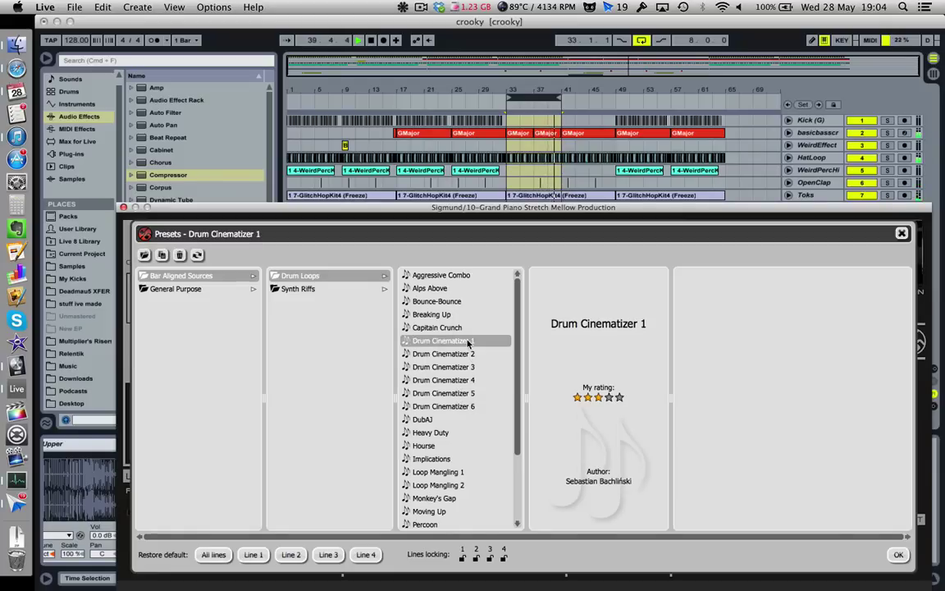
Turn off looping, move the loop region to bars 49 to 57, and close the Sigmund window
{"action": "left_click", "coordinate": [642, 40]}
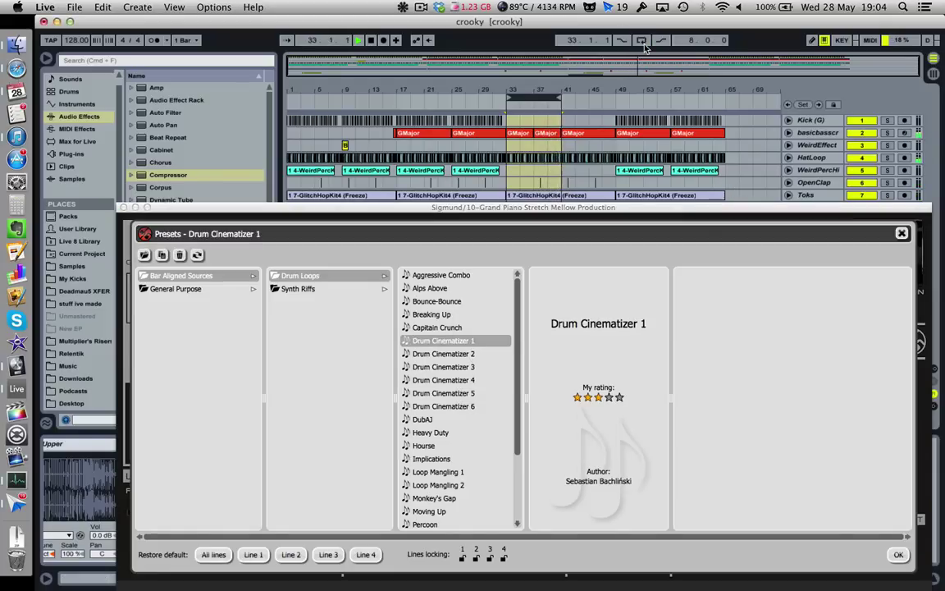
{"action": "left_click_drag", "start_coordinate": [543, 96], "coordinate": [650, 105]}
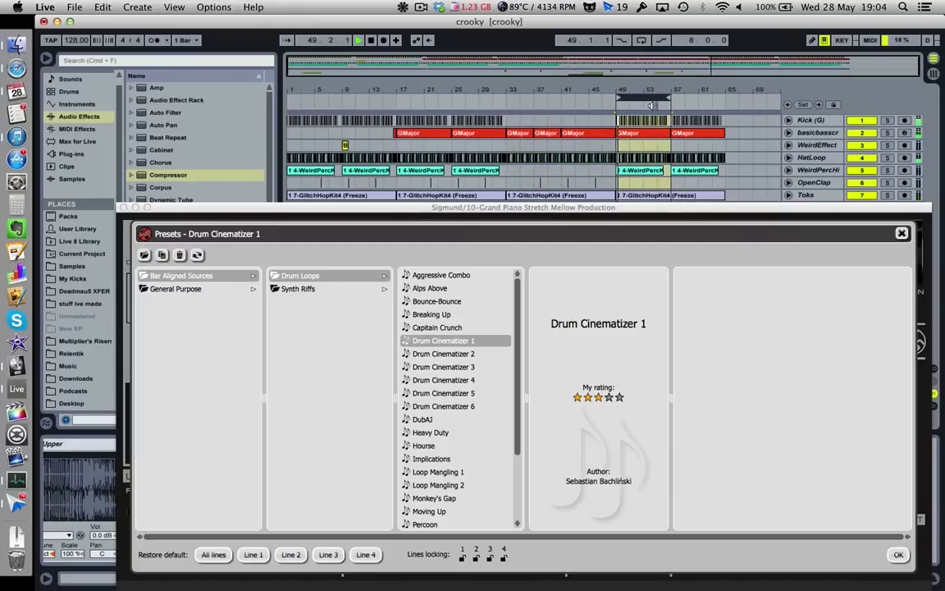
{"action": "left_click_drag", "start_coordinate": [596, 211], "coordinate": [596, 210]}
{"action": "left_click", "coordinate": [123, 207]}
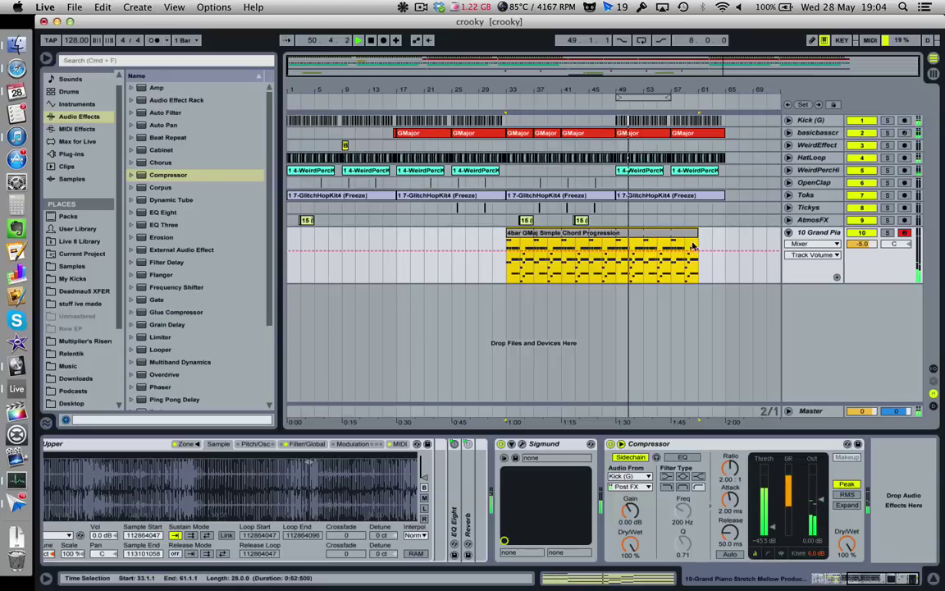
Restart playback from bar 49 to listen to the section after the piano clip
{"action": "left_click", "coordinate": [619, 219]}
{"action": "key", "text": "space"}
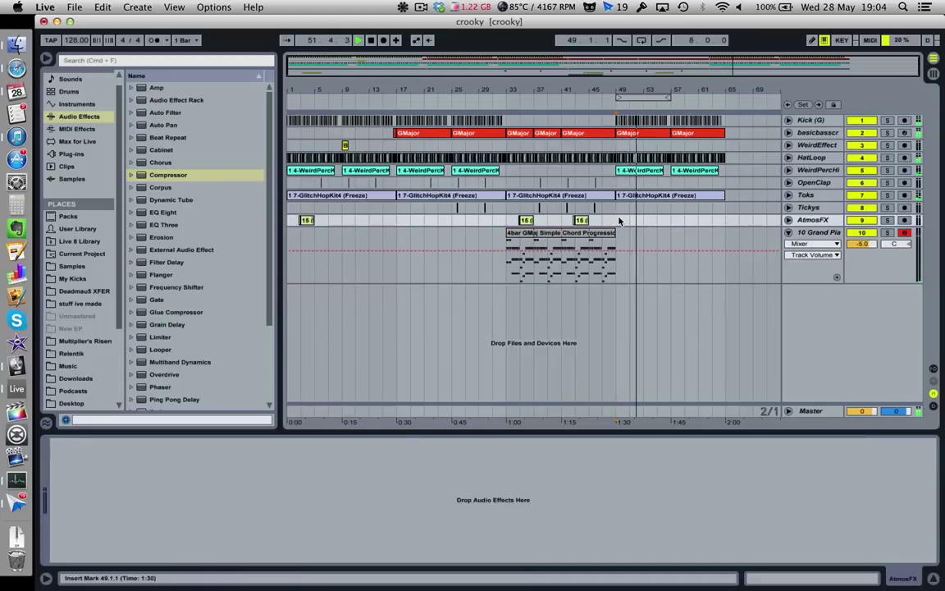
{"action": "key", "text": "space"}
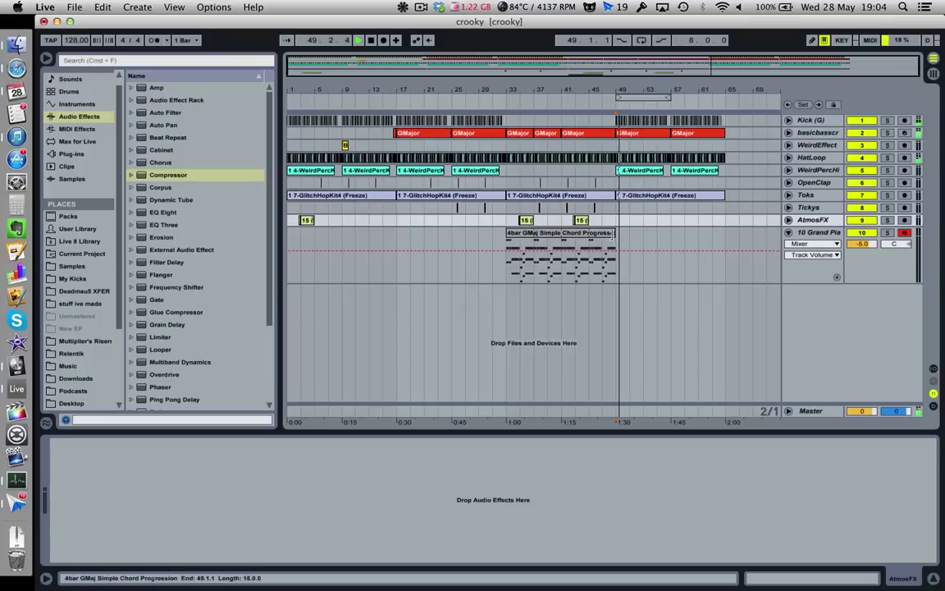
Select the piano chord clip, reopen Sigmund and try the Drum Loops presets Heavy Duty, Monkey's Gap and Rhythmic Compression
{"action": "left_click", "coordinate": [515, 237]}
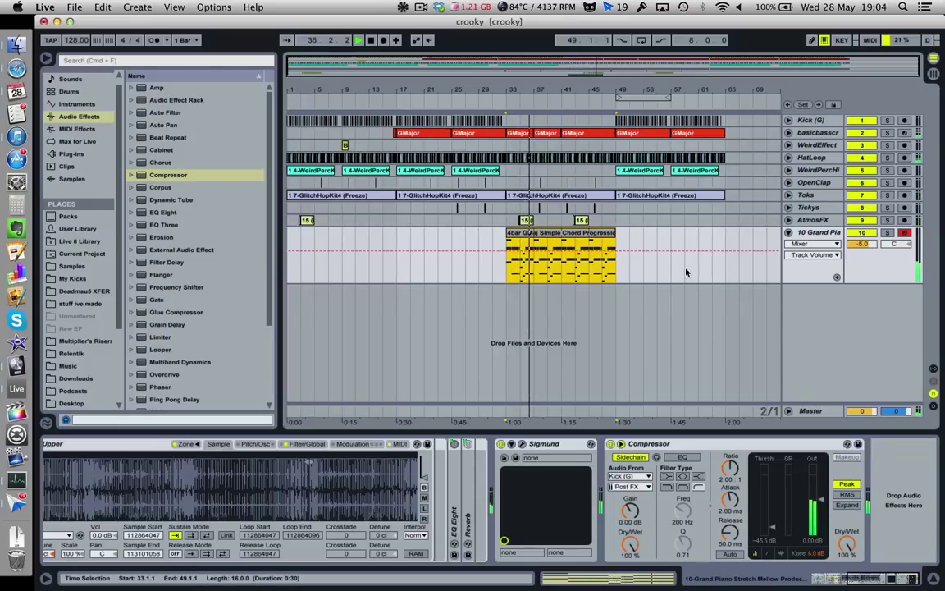
{"action": "left_click", "coordinate": [522, 443]}
{"action": "left_click", "coordinate": [444, 419]}
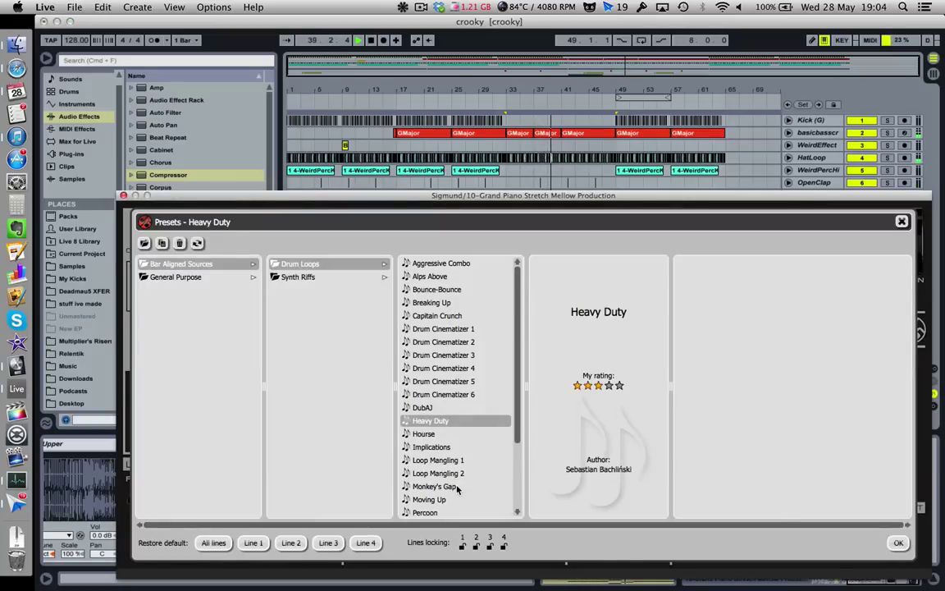
{"action": "left_click", "coordinate": [455, 487]}
{"action": "scroll", "coordinate": [457, 484], "scroll_direction": "down", "scroll_amount": 3}
{"action": "left_click", "coordinate": [456, 482]}
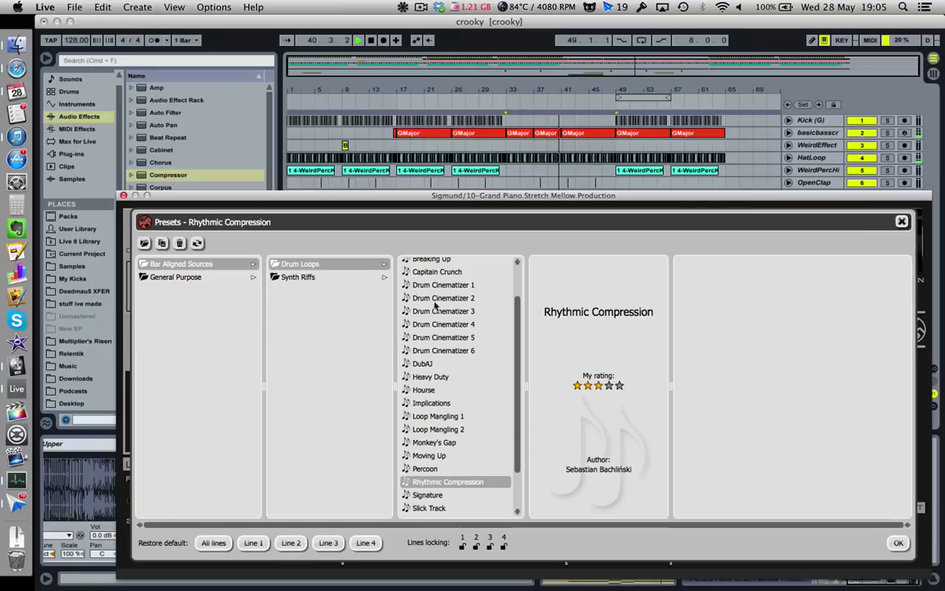
Switch to the Synth Riffs preset category and try Banana Split, Bottle Echoes and Acoustic Goodie
{"action": "scroll", "coordinate": [447, 310], "scroll_direction": "up", "scroll_amount": 3}
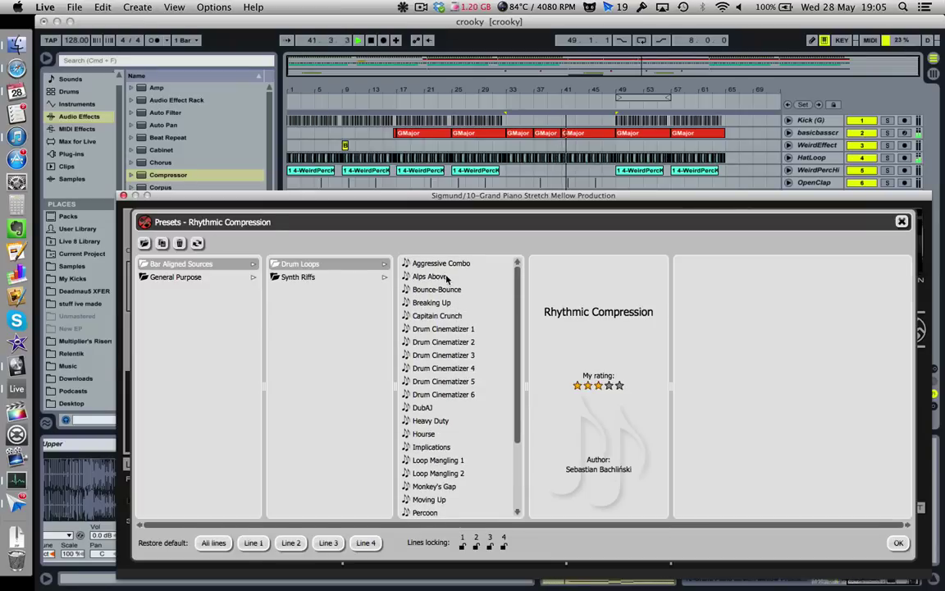
{"action": "left_click", "coordinate": [439, 276]}
{"action": "left_click", "coordinate": [335, 277]}
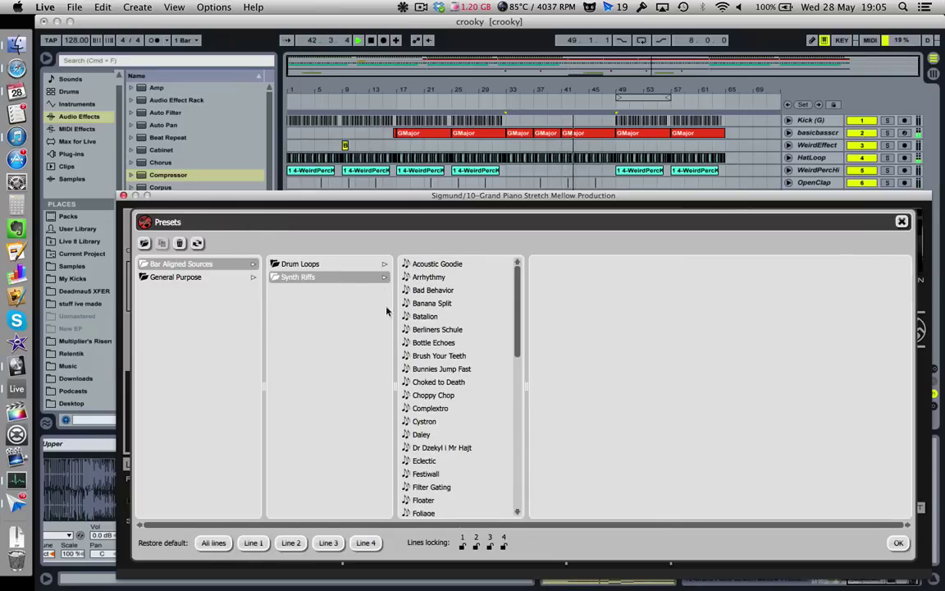
{"action": "left_click", "coordinate": [449, 305]}
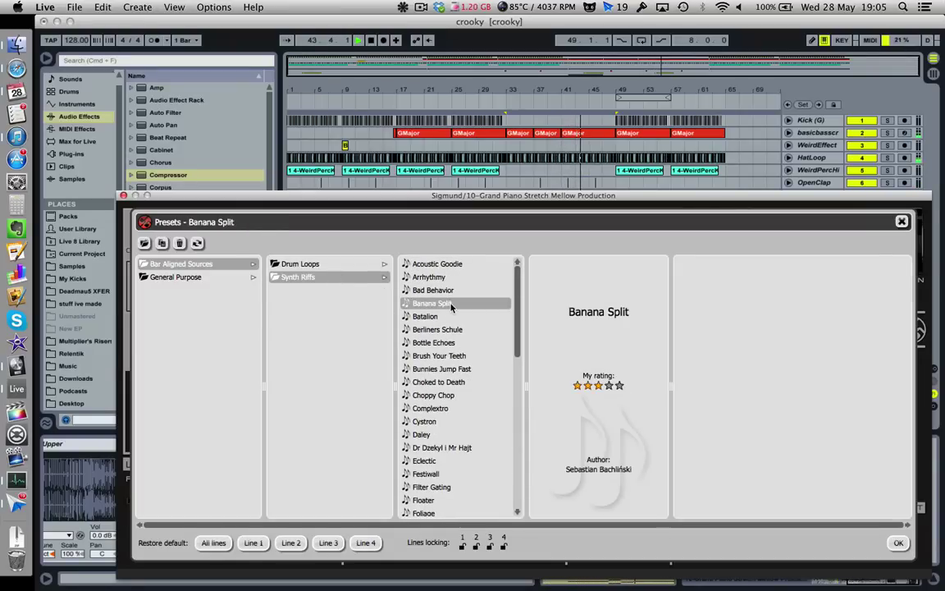
{"action": "left_click", "coordinate": [465, 344]}
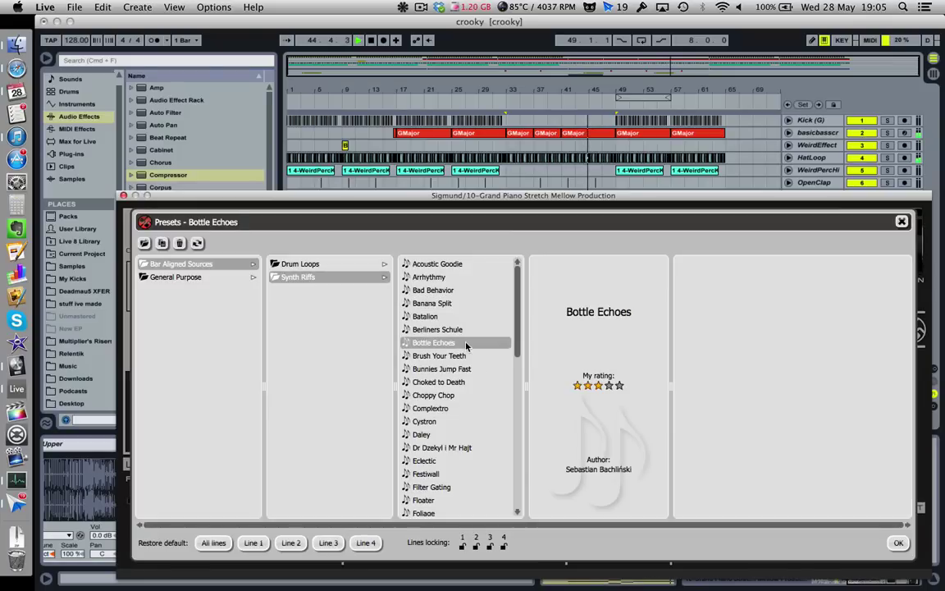
{"action": "left_click", "coordinate": [450, 265]}
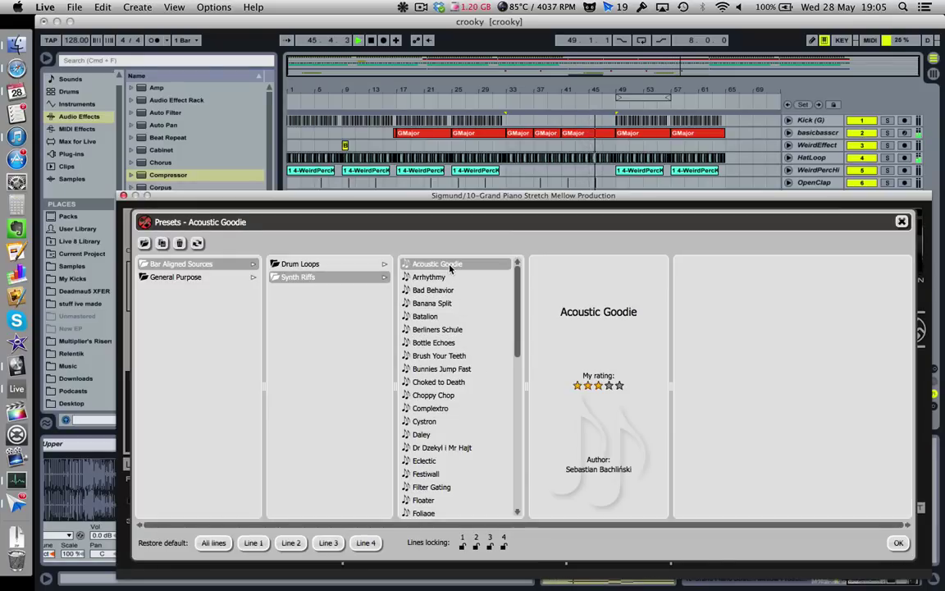
Try the Synth Riffs presets Springy Gator, Three Colored Pots and Two Way Street
{"action": "scroll", "coordinate": [478, 407], "scroll_direction": "down", "scroll_amount": 15}
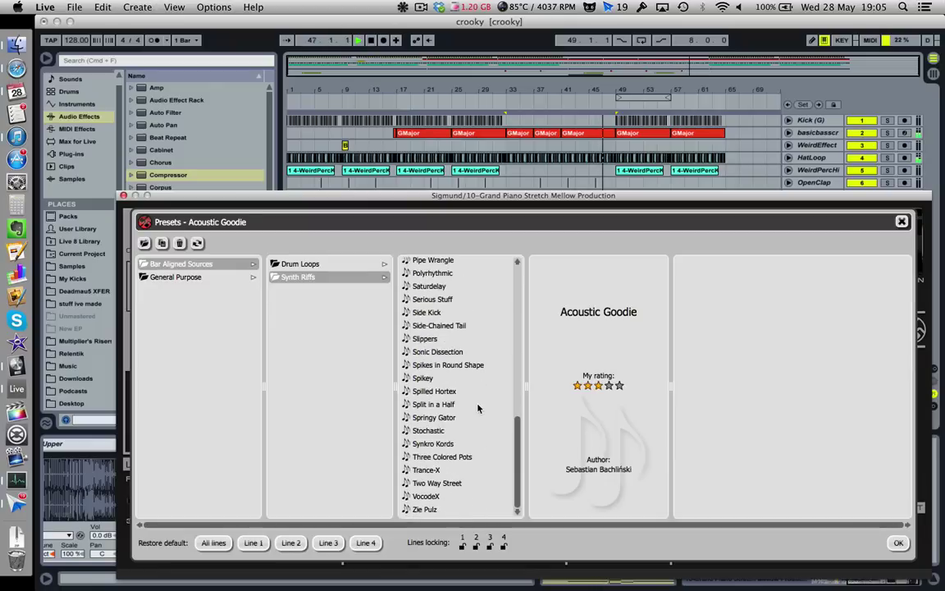
{"action": "left_click", "coordinate": [467, 417]}
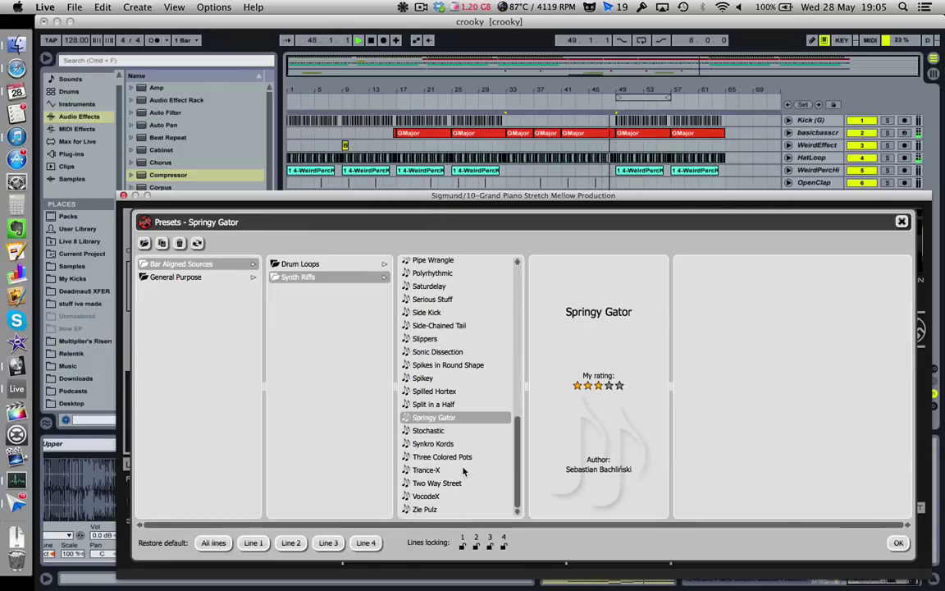
{"action": "left_click", "coordinate": [464, 458]}
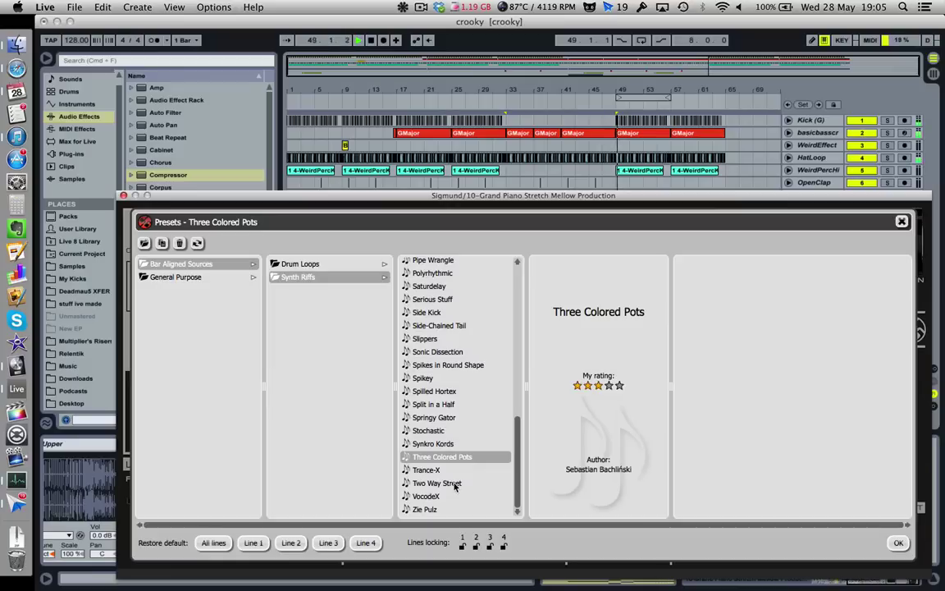
{"action": "left_click", "coordinate": [455, 484]}
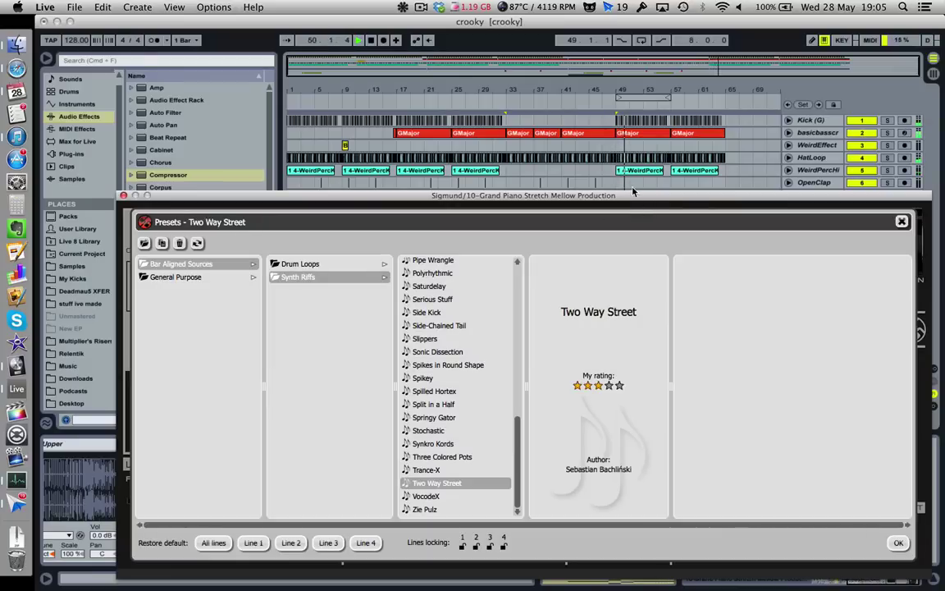
Move the piano chord clip and the loop region to start at bar 1, and restart playback from there
{"action": "left_click_drag", "start_coordinate": [625, 202], "coordinate": [611, 391]}
{"action": "left_click", "coordinate": [530, 235]}
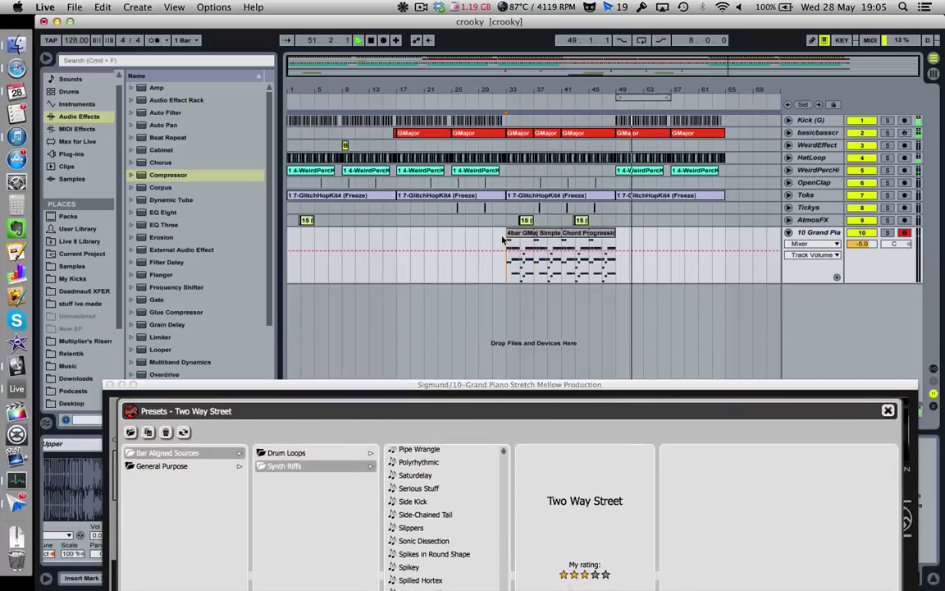
{"action": "key", "text": "space"}
{"action": "left_click_drag", "start_coordinate": [530, 236], "coordinate": [297, 236]}
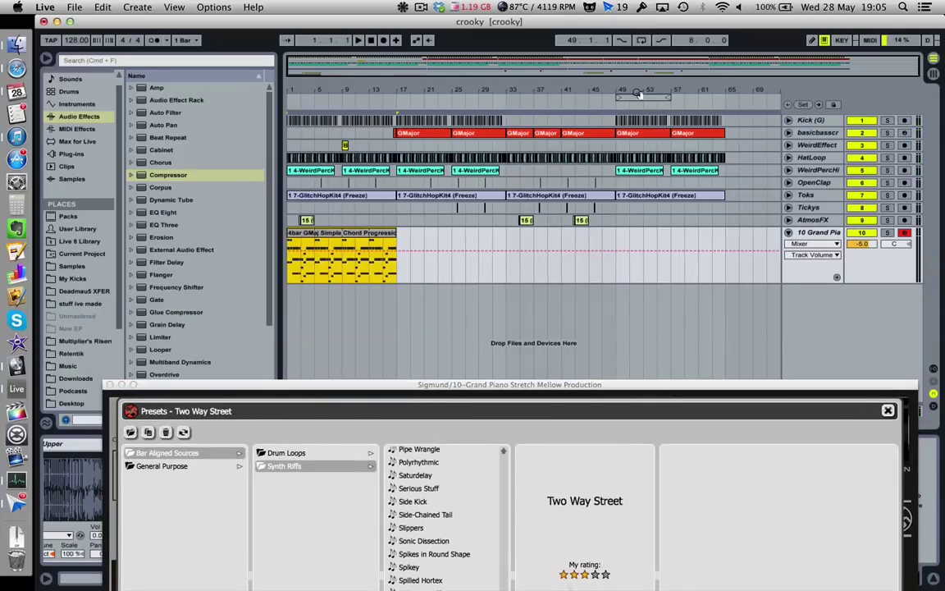
{"action": "left_click_drag", "start_coordinate": [637, 96], "coordinate": [291, 96]}
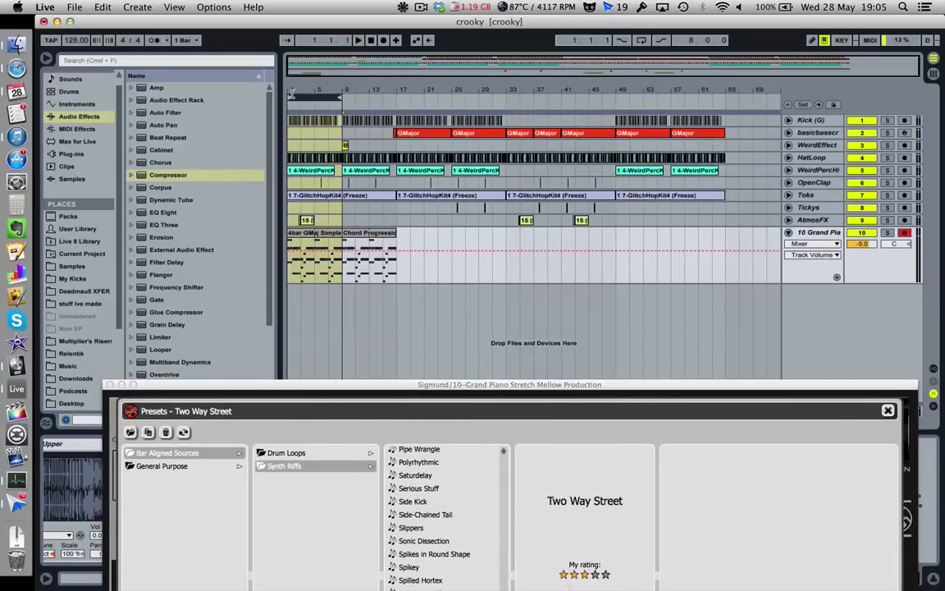
{"action": "key", "text": "space"}
Bring the Sigmund preset browser back into full view and audition Synth Riffs presets including Side Kick and Saturdelay
{"action": "left_click_drag", "start_coordinate": [396, 384], "coordinate": [389, 127]}
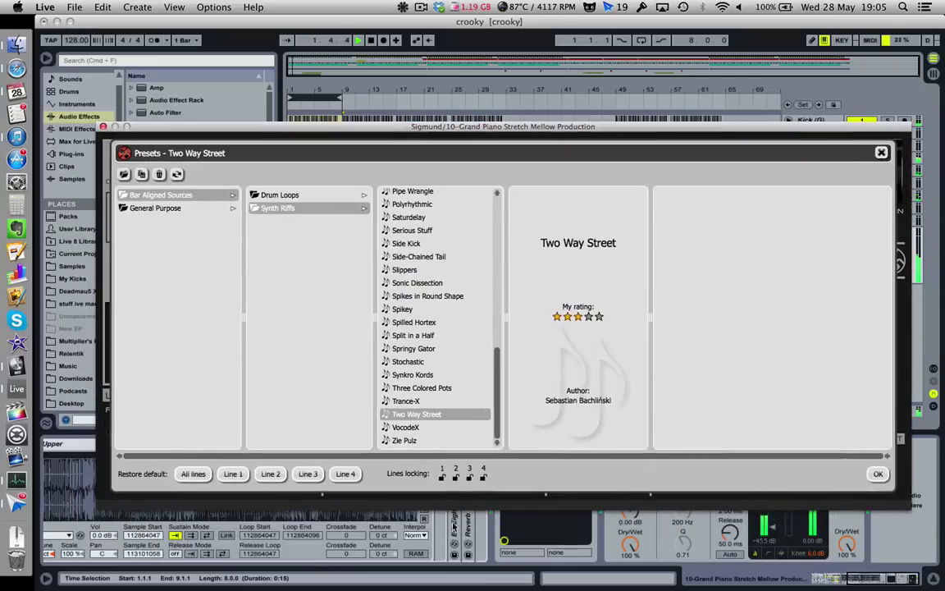
{"action": "left_click", "coordinate": [413, 374]}
{"action": "left_click", "coordinate": [428, 240]}
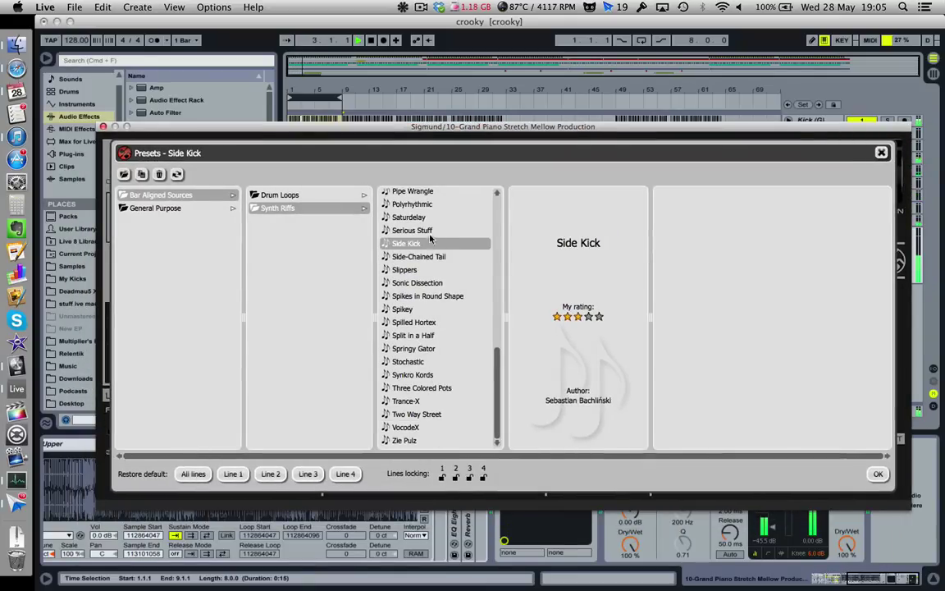
{"action": "left_click", "coordinate": [381, 228]}
{"action": "left_click", "coordinate": [432, 218]}
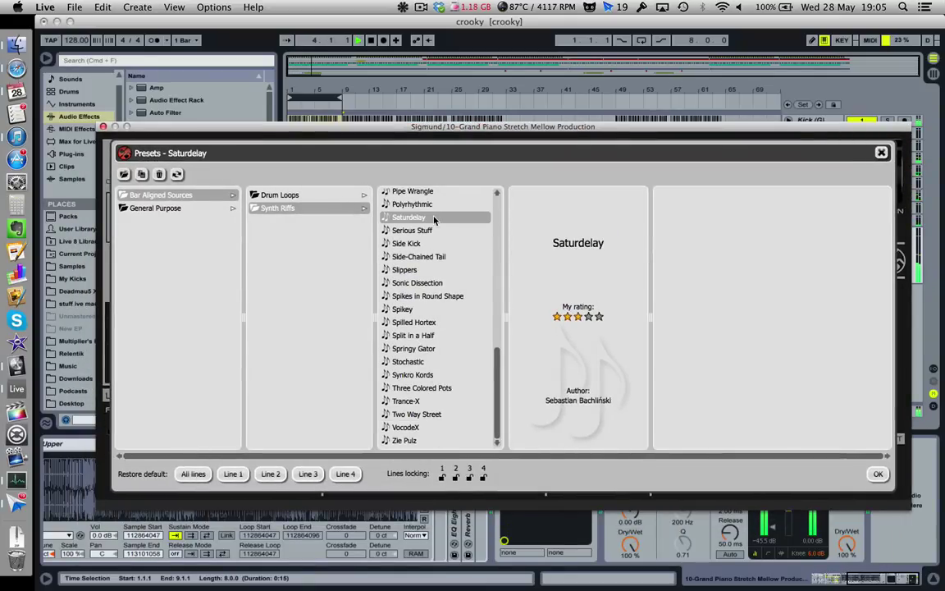
Audition the Synth Riffs presets Miami Vice, Heart Attack and Gate Number One on the piano chords
{"action": "scroll", "coordinate": [439, 311], "scroll_direction": "up", "scroll_amount": 5}
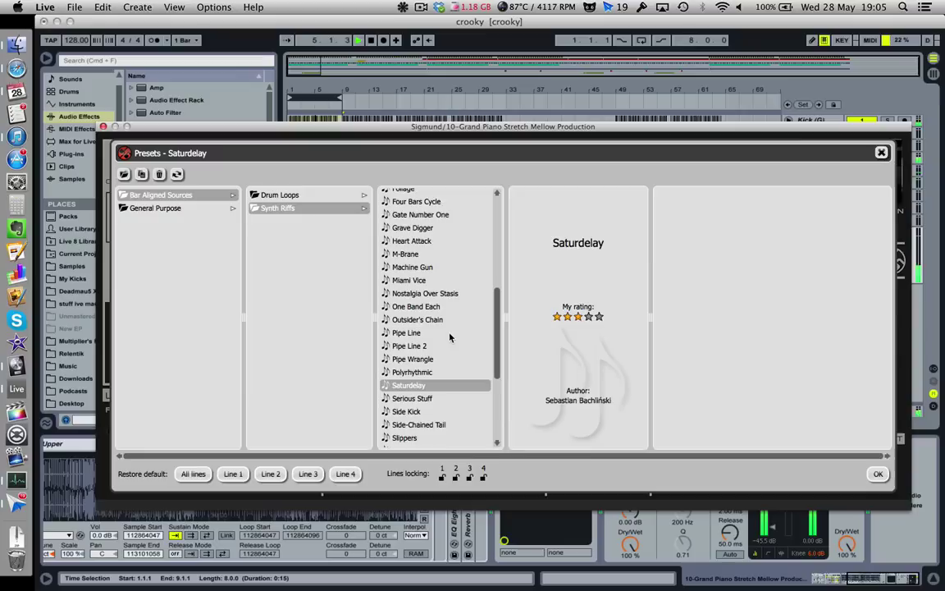
{"action": "left_click", "coordinate": [441, 280]}
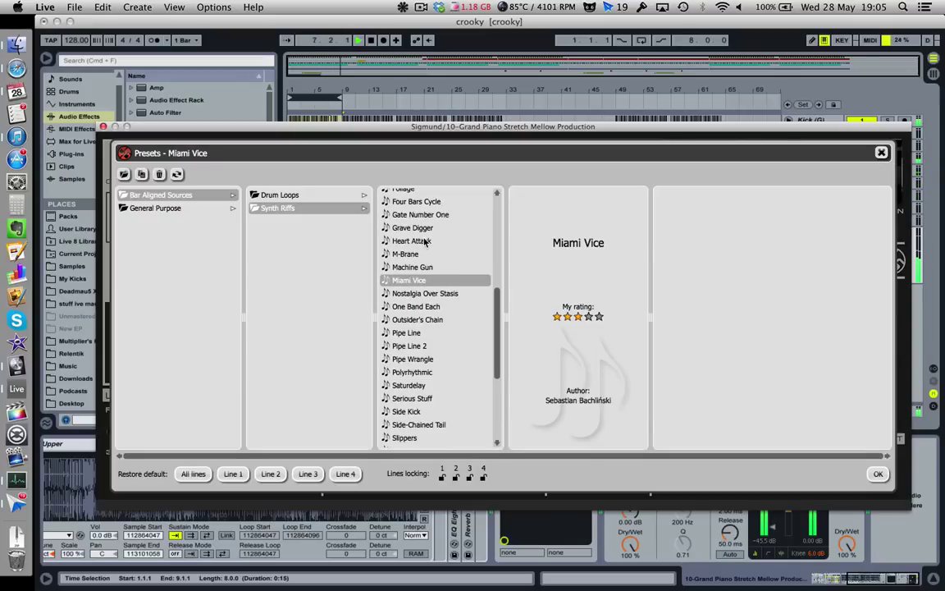
{"action": "left_click", "coordinate": [425, 241]}
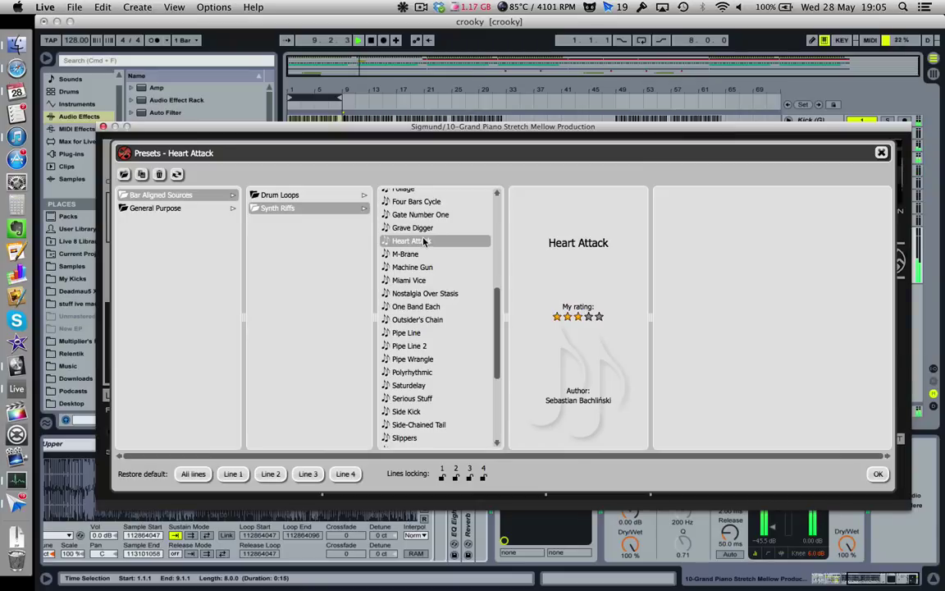
{"action": "left_click", "coordinate": [424, 228]}
{"action": "left_click", "coordinate": [421, 214]}
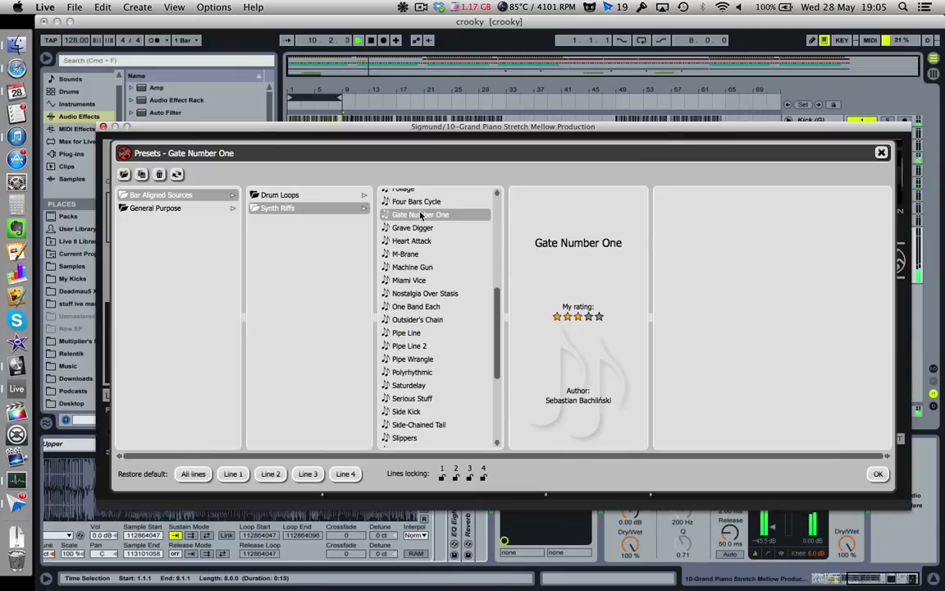
Try the Synth Riffs preset Floater, then load Filter Gating
{"action": "scroll", "coordinate": [420, 215], "scroll_direction": "up", "scroll_amount": 3}
{"action": "scroll", "coordinate": [420, 215], "scroll_direction": "up", "scroll_amount": 5}
{"action": "scroll", "coordinate": [421, 216], "scroll_direction": "down", "scroll_amount": 4}
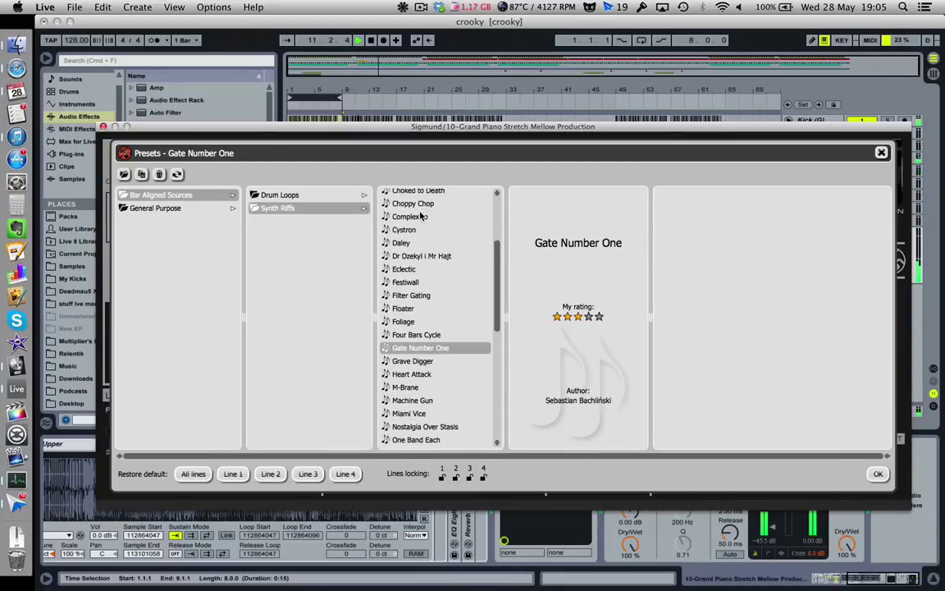
{"action": "left_click", "coordinate": [439, 309]}
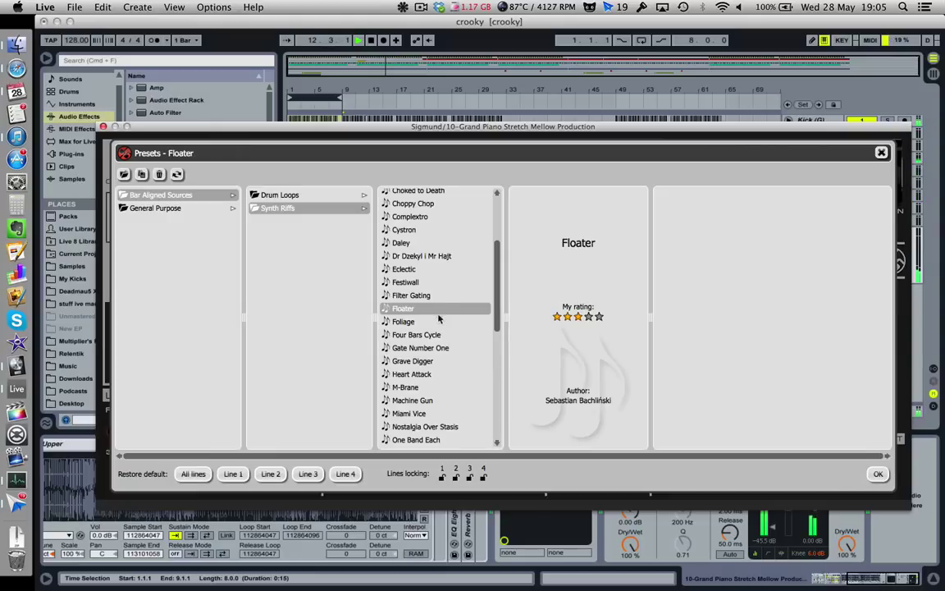
{"action": "left_click", "coordinate": [431, 298]}
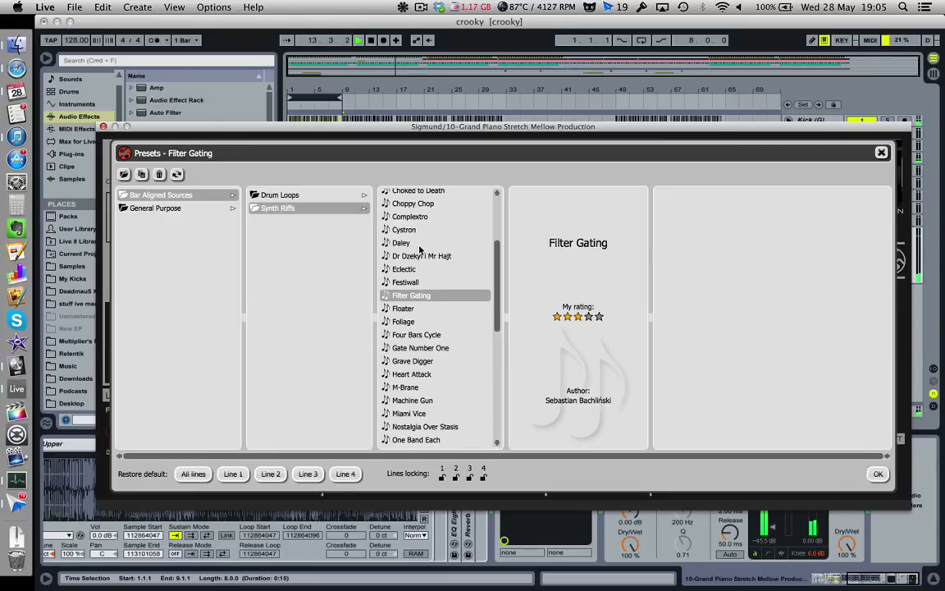
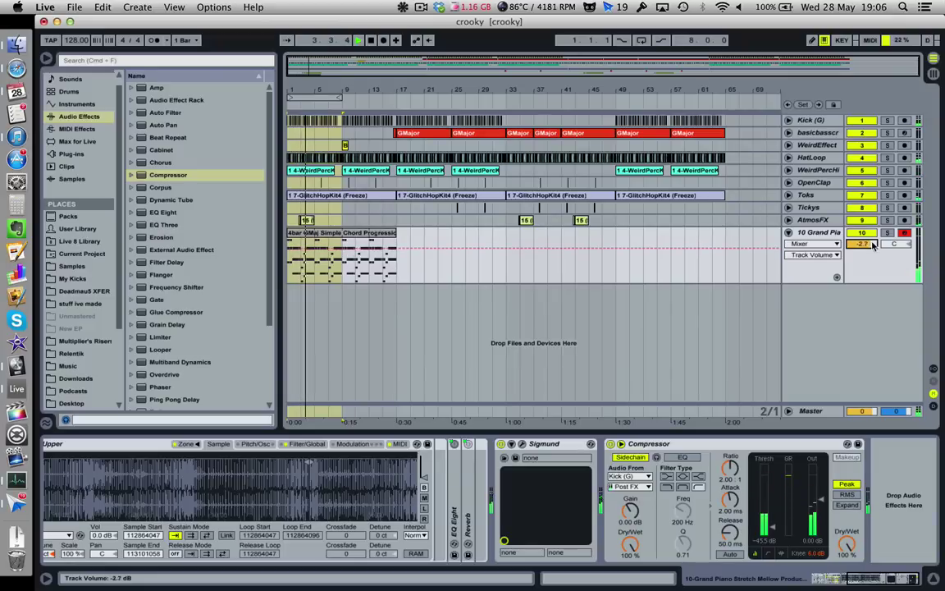
Stop playback and look through the plug-ins and MIDI effects in the browser
{"action": "key", "text": "space"}
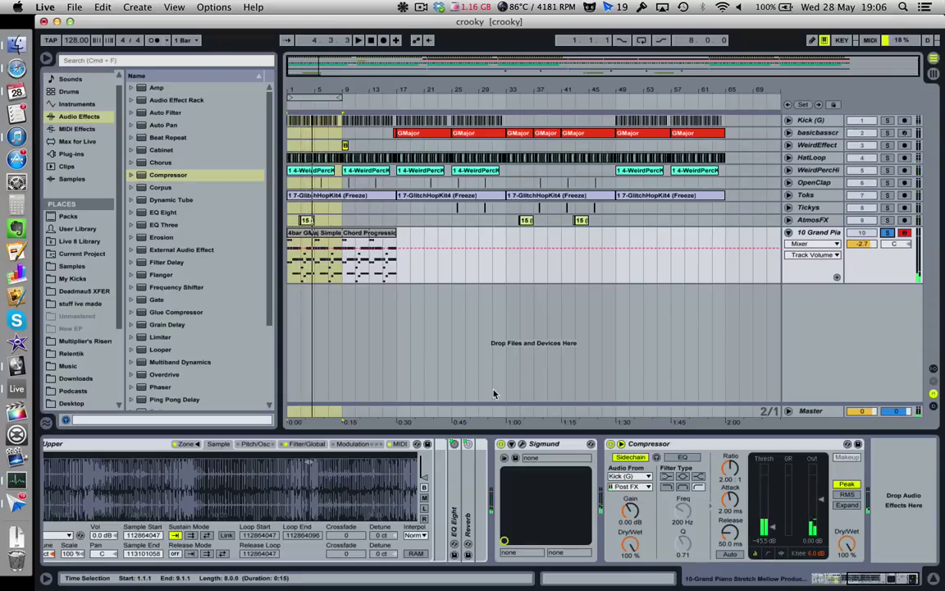
{"action": "left_click", "coordinate": [84, 156]}
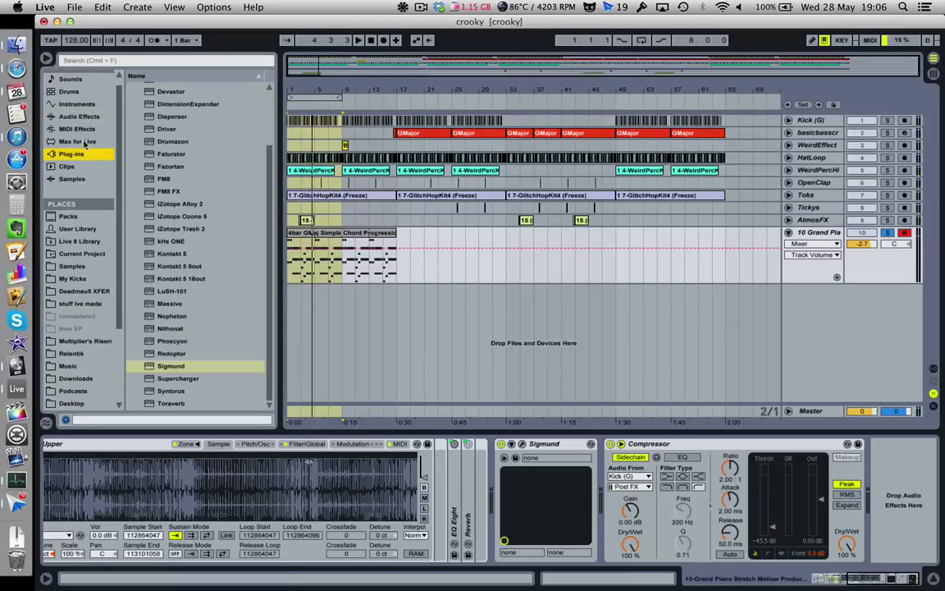
{"action": "left_click", "coordinate": [79, 129]}
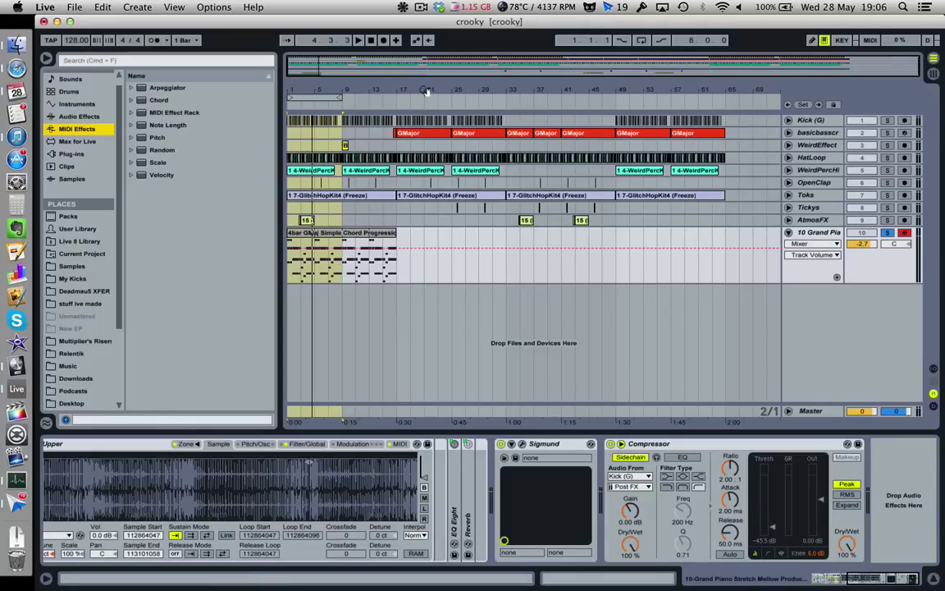
Examine the AtmosFX clip near bar 3 in close-up, listen to it, and check the WeirdEffect clip at bar 9
{"action": "mouse_move", "coordinate": [337, 88]}
{"action": "left_mouse_down"}
{"action": "mouse_move", "coordinate": [336, 113]}
{"action": "mouse_move", "coordinate": [337, 88]}
{"action": "left_mouse_up"}
{"action": "left_click_drag", "start_coordinate": [311, 98], "coordinate": [267, 163]}
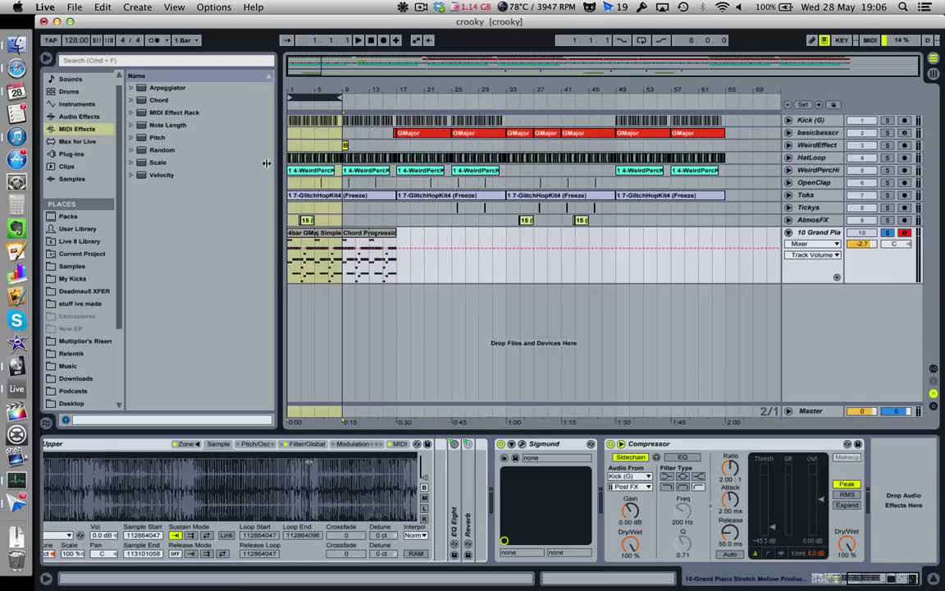
{"action": "left_click", "coordinate": [291, 252]}
{"action": "left_click", "coordinate": [298, 226]}
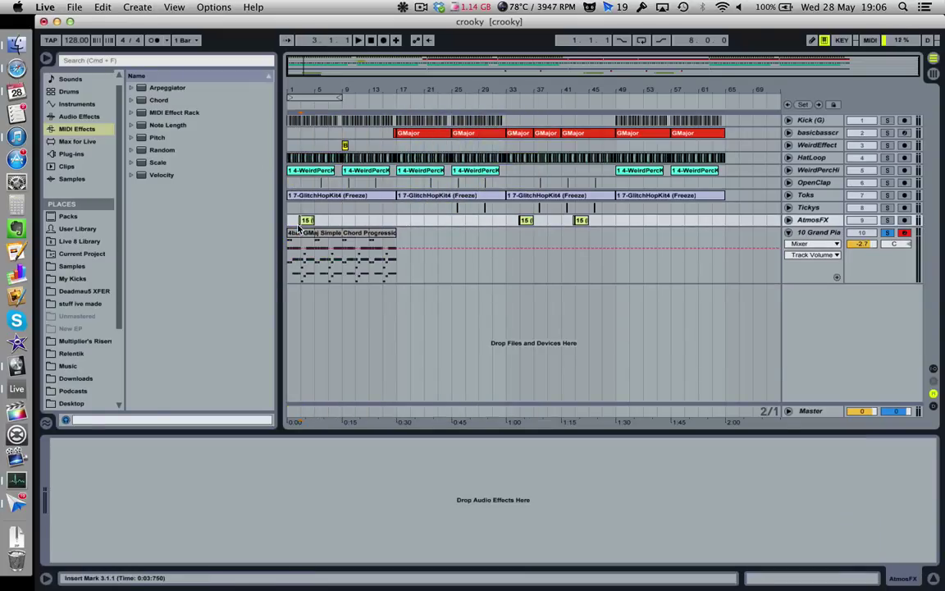
{"action": "left_click_drag", "start_coordinate": [306, 89], "coordinate": [306, 104]}
{"action": "left_click", "coordinate": [375, 220]}
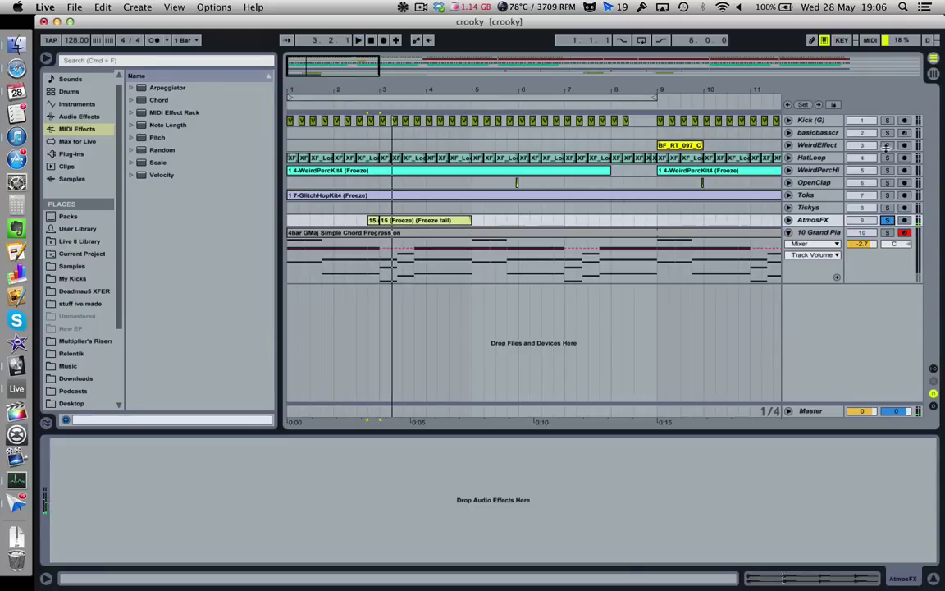
{"action": "left_click", "coordinate": [677, 145]}
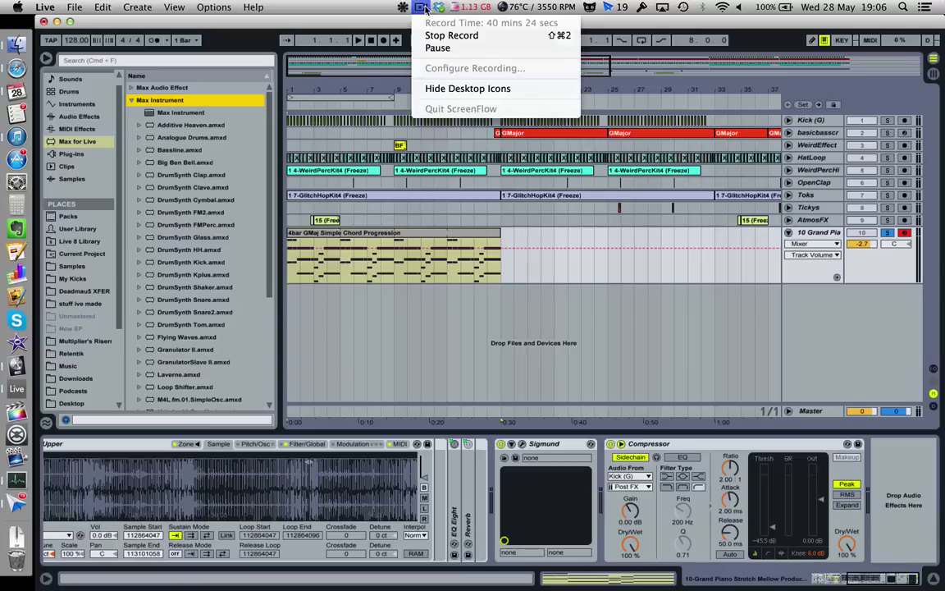
Find Convolution Reverb Pro among the Max audio effects and add it to the grand piano track before Sigmund
{"action": "left_click", "coordinate": [426, 8]}
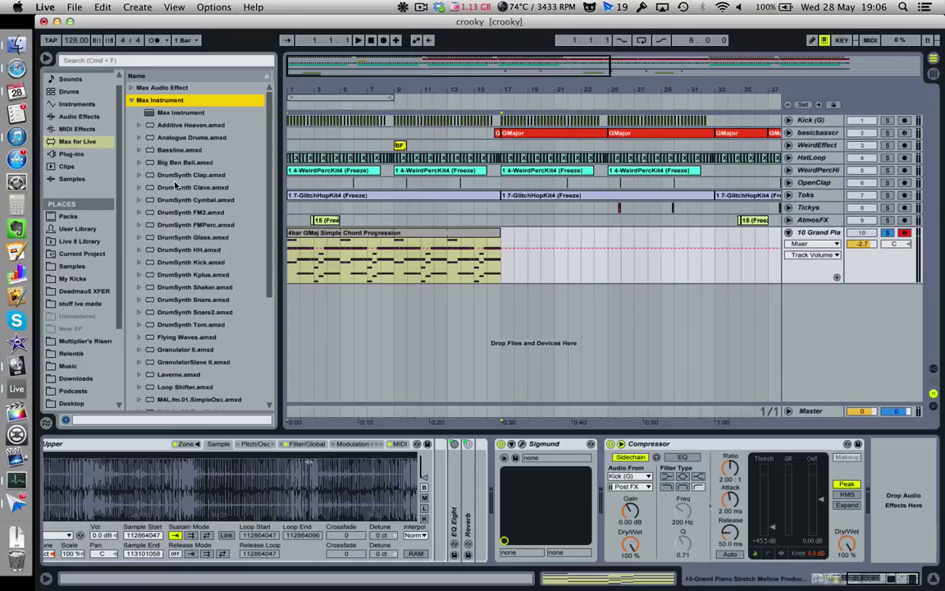
{"action": "scroll", "coordinate": [179, 222], "scroll_direction": "down", "scroll_amount": 5}
{"action": "scroll", "coordinate": [185, 265], "scroll_direction": "up", "scroll_amount": 5}
{"action": "left_click", "coordinate": [131, 89]}
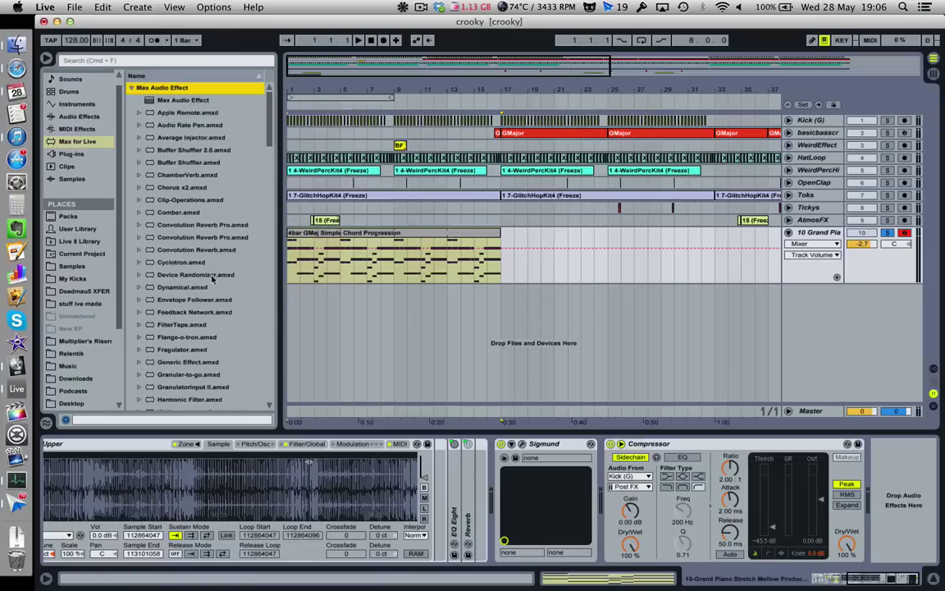
{"action": "left_click", "coordinate": [189, 225]}
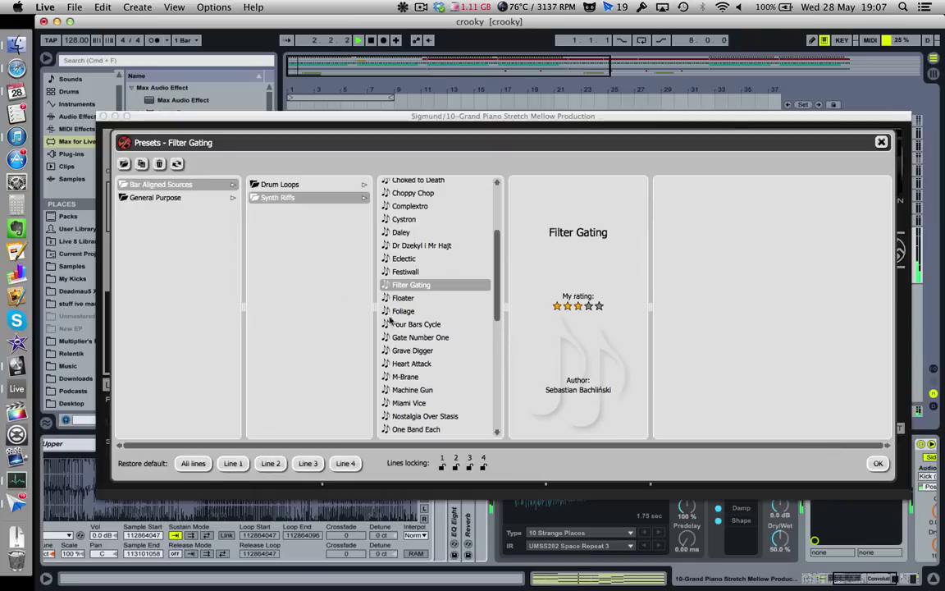
Audition Sigmund's Synth Riffs presets Heart Attack, Cystron and Brush Your Teeth on the grand piano
{"action": "left_click", "coordinate": [441, 363]}
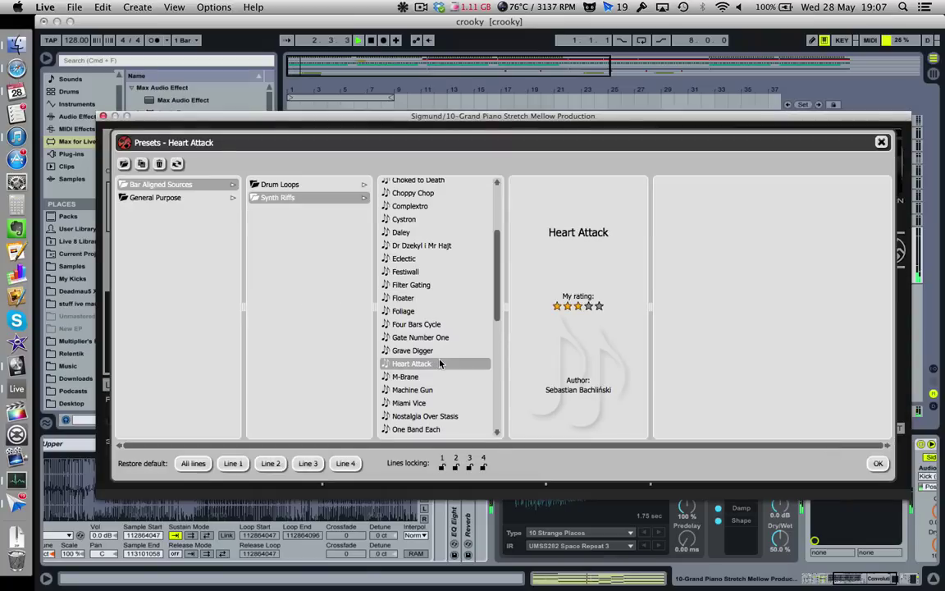
{"action": "left_click", "coordinate": [424, 222]}
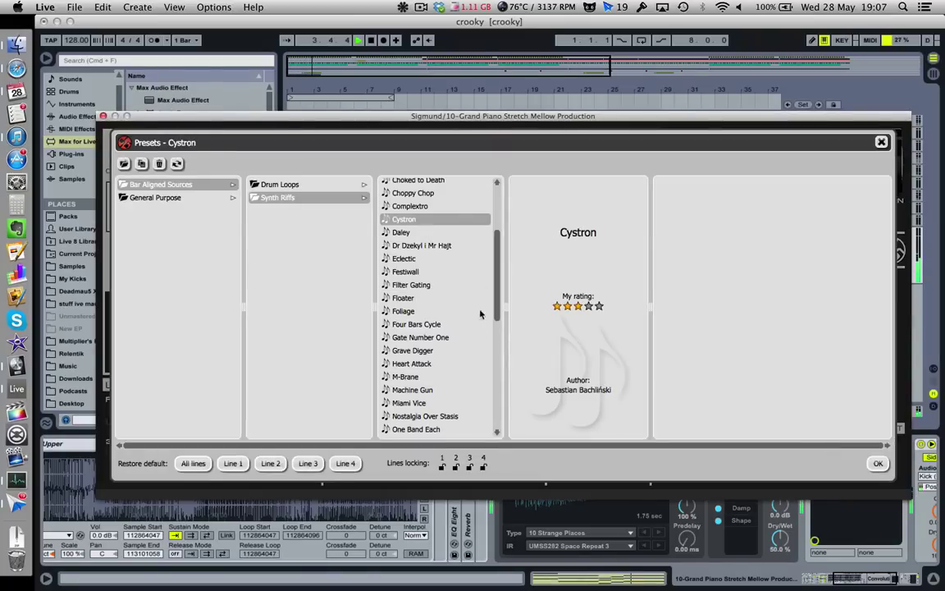
{"action": "left_click", "coordinate": [404, 193]}
{"action": "scroll", "coordinate": [402, 175], "scroll_direction": "up", "scroll_amount": 2}
{"action": "left_click", "coordinate": [430, 210]}
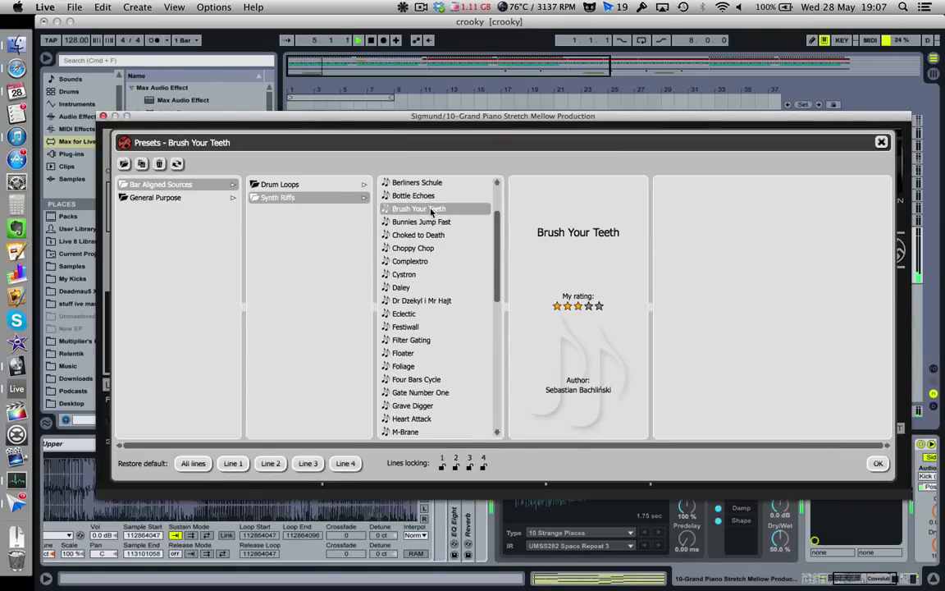
Audition the Drum Loops presets Drum Cinematizer 1, Bounce-Bounce and Capitain Crunch, load Alps Above, and close Sigmund
{"action": "left_click", "coordinate": [281, 185]}
{"action": "left_click", "coordinate": [423, 250]}
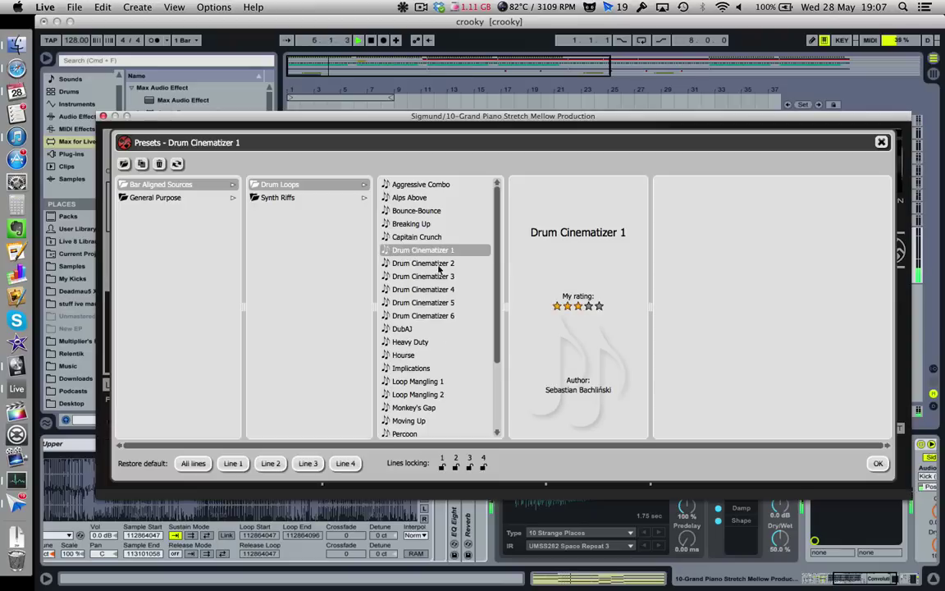
{"action": "left_click", "coordinate": [432, 210]}
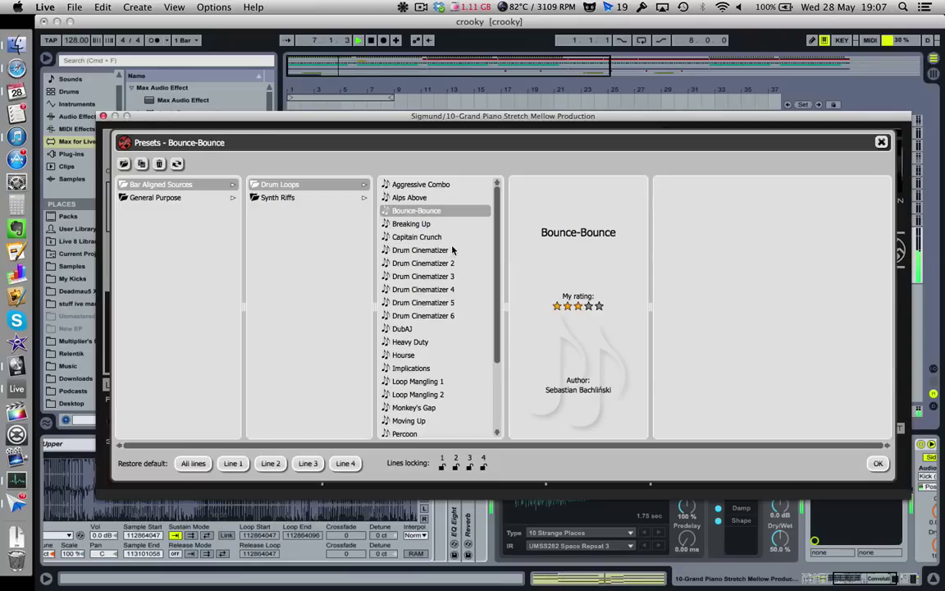
{"action": "left_click", "coordinate": [447, 237]}
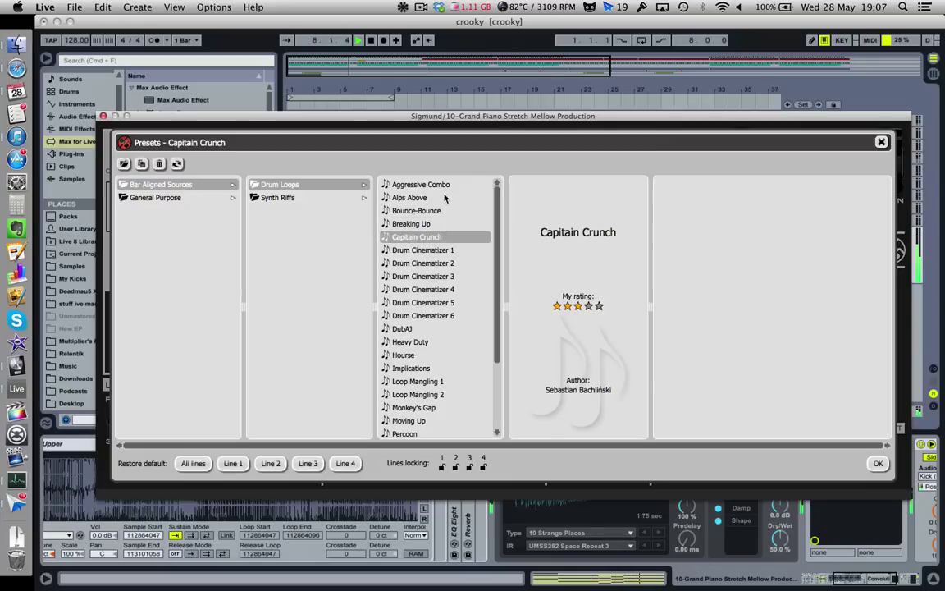
{"action": "left_click", "coordinate": [445, 198]}
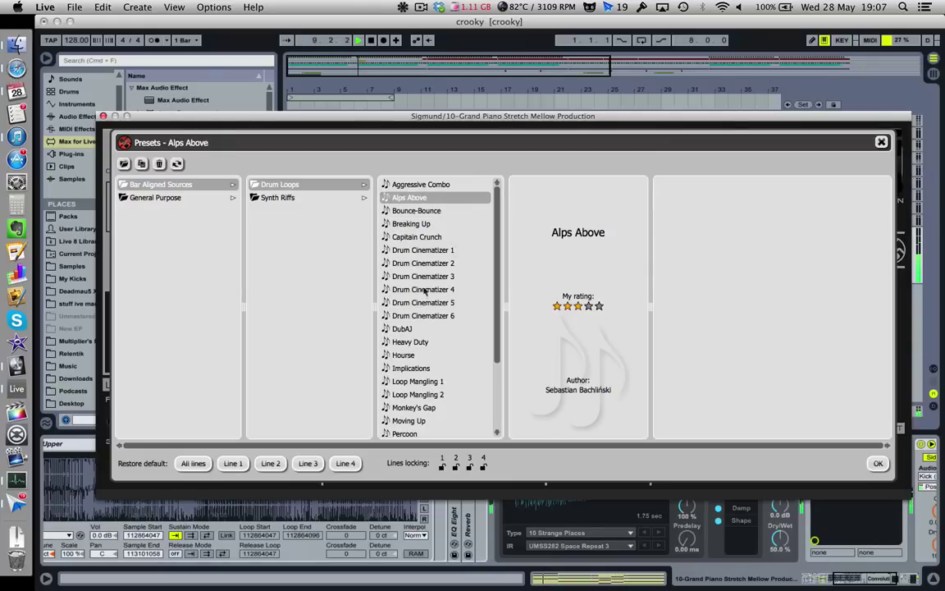
{"action": "left_click", "coordinate": [104, 117]}
Try the UMSS282 Space Slap impulse response from 10 Strange Places in Convolution Reverb Pro
{"action": "left_click", "coordinate": [610, 533]}
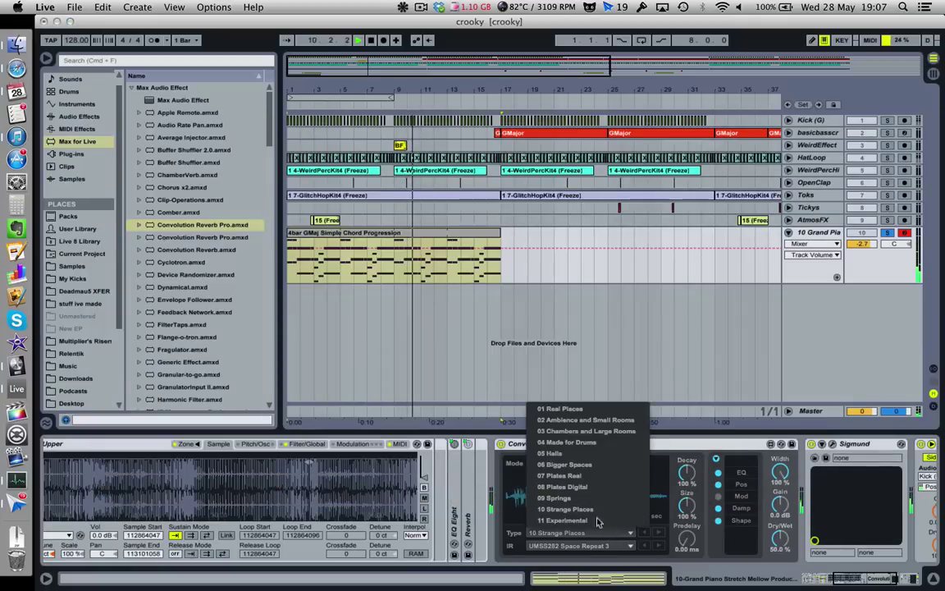
{"action": "left_click", "coordinate": [597, 516]}
{"action": "left_click", "coordinate": [592, 544]}
{"action": "left_click", "coordinate": [574, 500]}
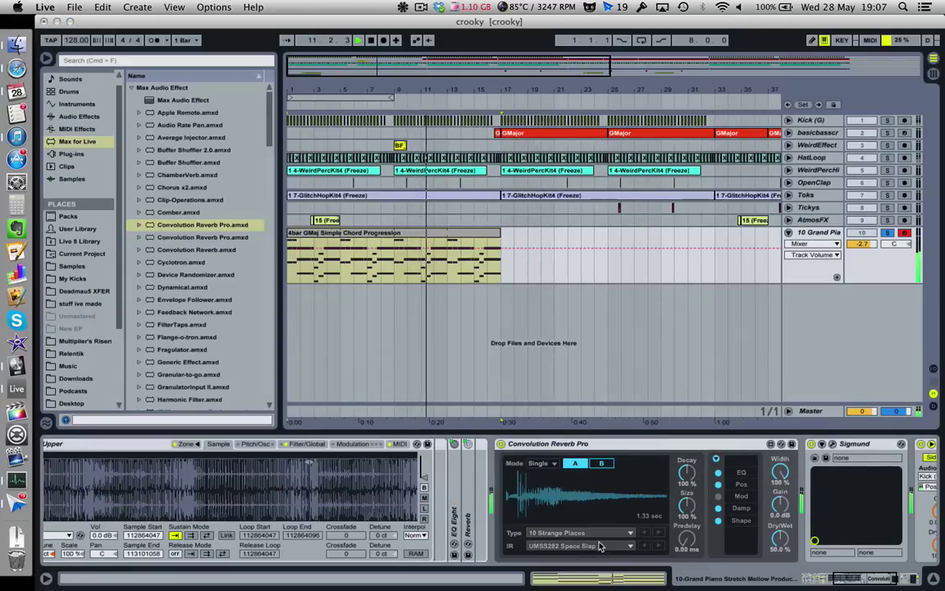
{"action": "left_click", "coordinate": [595, 545]}
{"action": "left_click", "coordinate": [599, 500]}
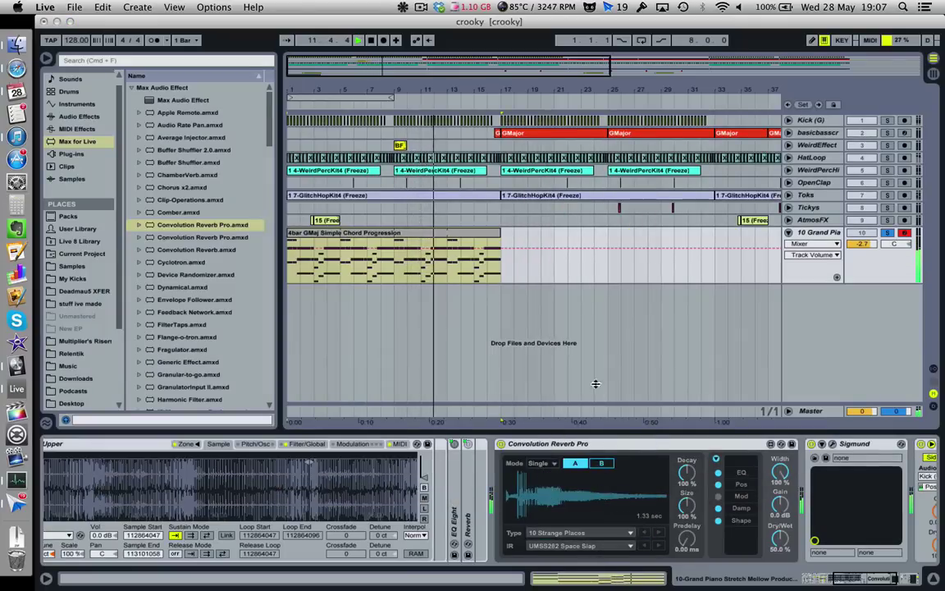
Raise the convolution reverb's dry/wet to 100 % and try the EDSP7500 Genesisll impulse response
{"action": "left_click_drag", "start_coordinate": [781, 542], "coordinate": [781, 497]}
{"action": "left_click", "coordinate": [601, 547]}
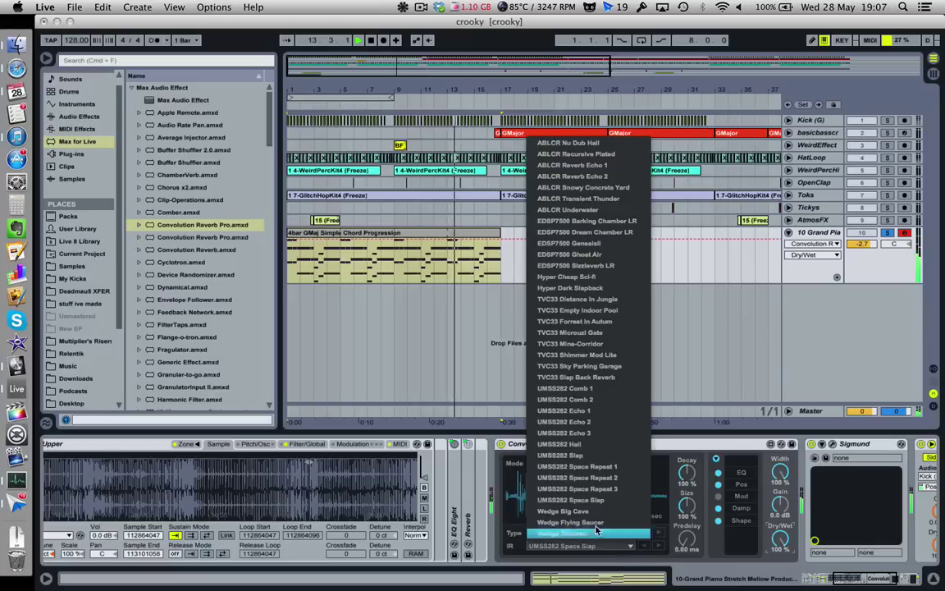
{"action": "left_click", "coordinate": [576, 242]}
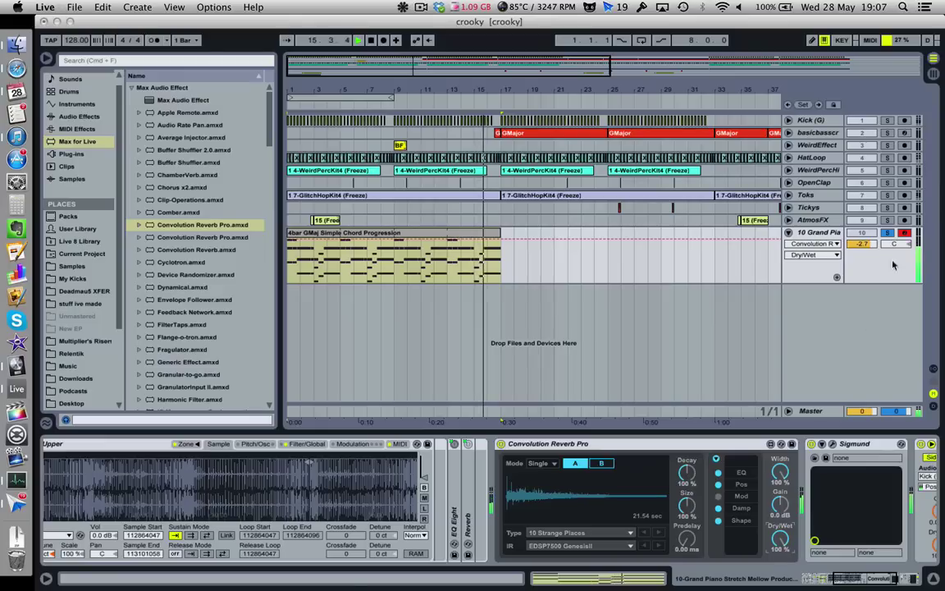
Unsolo the grand piano, replay the mix from bar 1, and set the convolution reverb's dry/wet to 50.4 %
{"action": "left_click", "coordinate": [887, 234]}
{"action": "left_click", "coordinate": [431, 271]}
{"action": "left_click", "coordinate": [307, 278]}
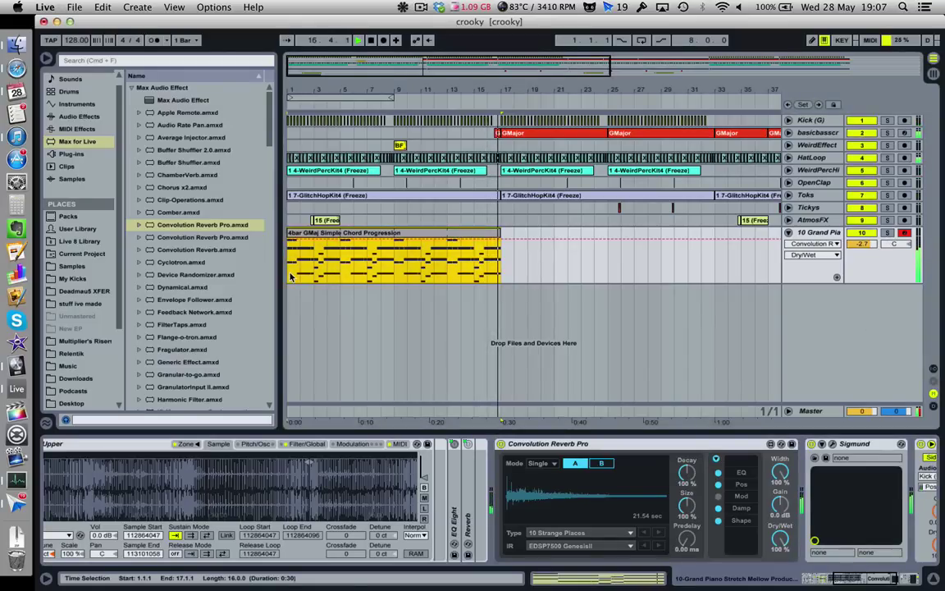
{"action": "left_click_drag", "start_coordinate": [782, 538], "coordinate": [782, 574]}
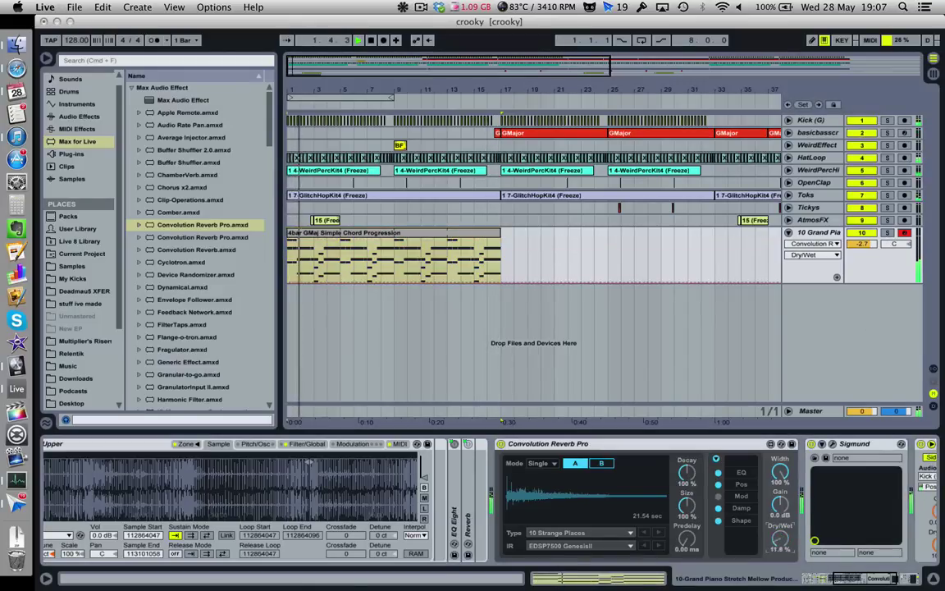
{"action": "left_click", "coordinate": [619, 545]}
{"action": "left_click", "coordinate": [582, 250]}
Try the ABLCR Snowy Concrete Yard impulse response with the grand piano track soloed
{"action": "left_click", "coordinate": [579, 545]}
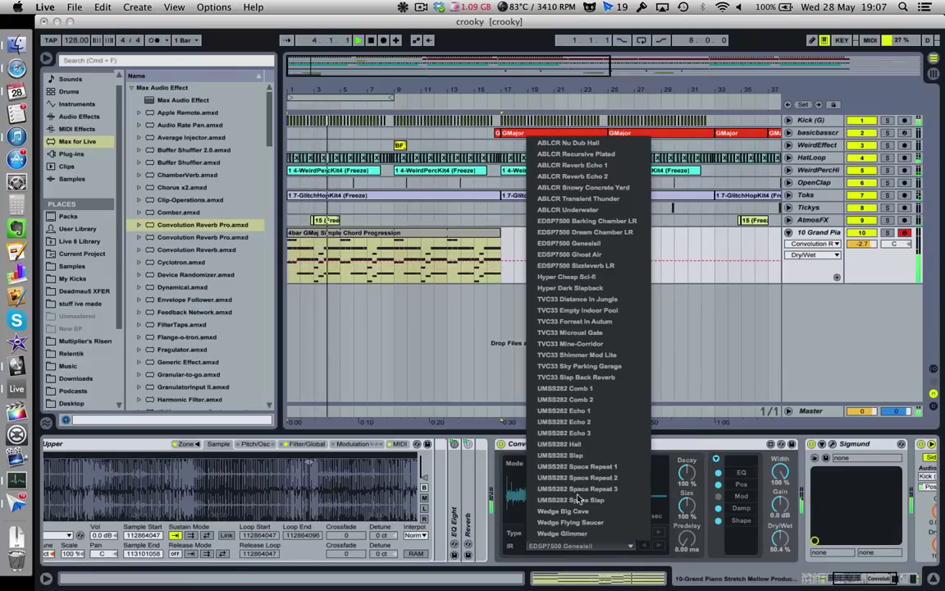
{"action": "left_click", "coordinate": [533, 170]}
{"action": "left_click", "coordinate": [888, 232]}
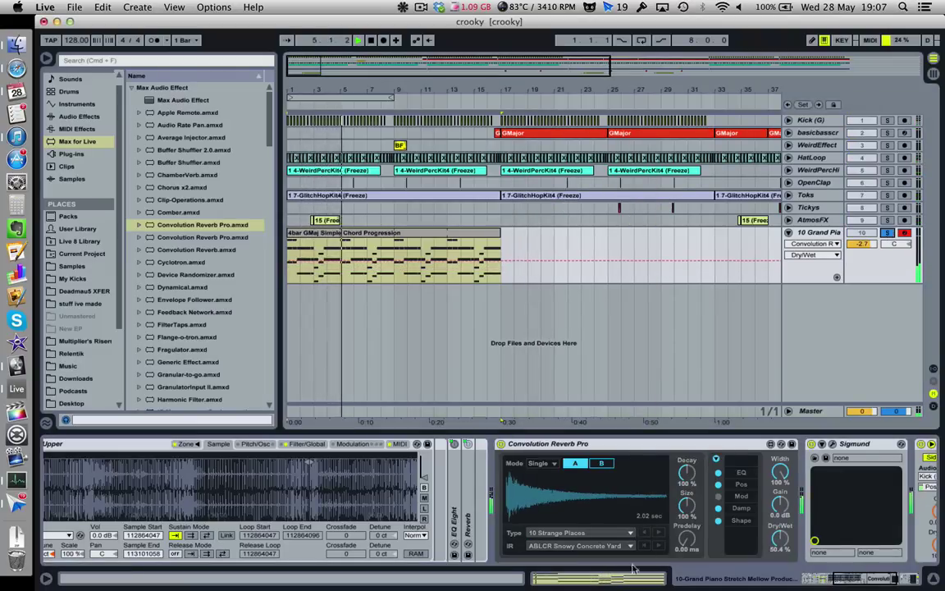
{"action": "left_click", "coordinate": [594, 546]}
{"action": "left_click", "coordinate": [580, 188]}
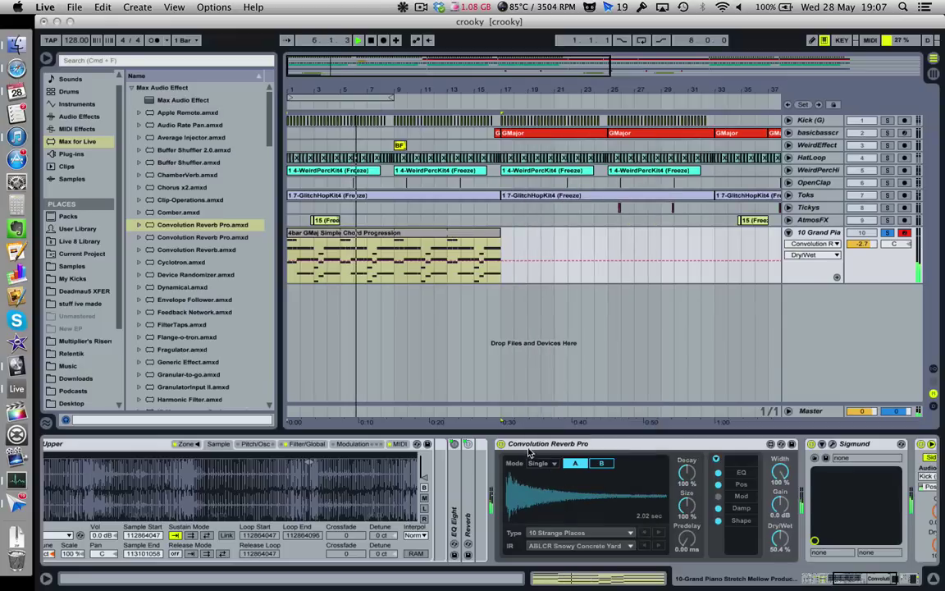
Move Convolution Reverb Pro after Sigmund and choose an EDSP7500 Phantom and Reverb impulse response from 11 Experimental
{"action": "left_click_drag", "start_coordinate": [601, 444], "coordinate": [913, 455]}
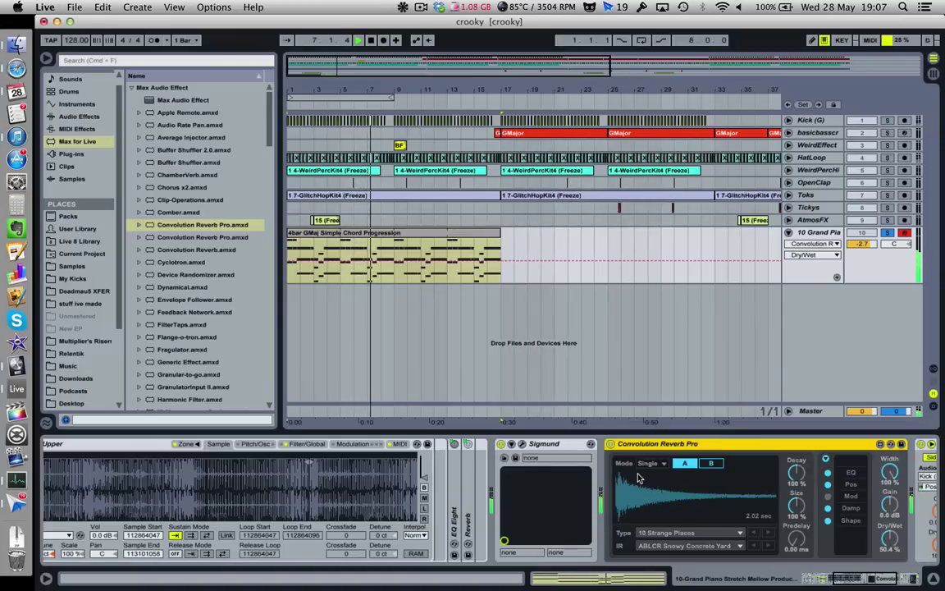
{"action": "left_click", "coordinate": [693, 532]}
{"action": "left_click", "coordinate": [696, 522]}
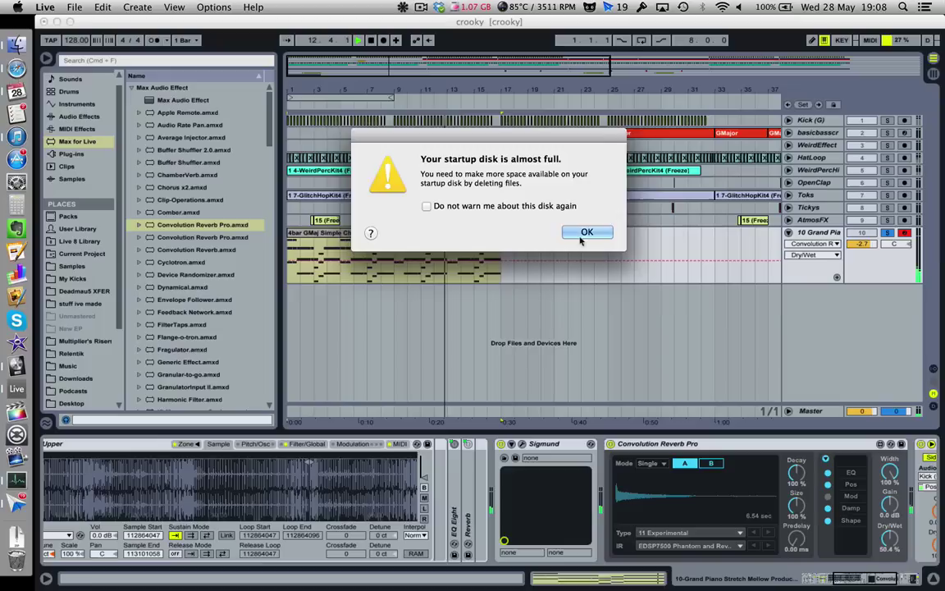
{"action": "left_click", "coordinate": [585, 232]}
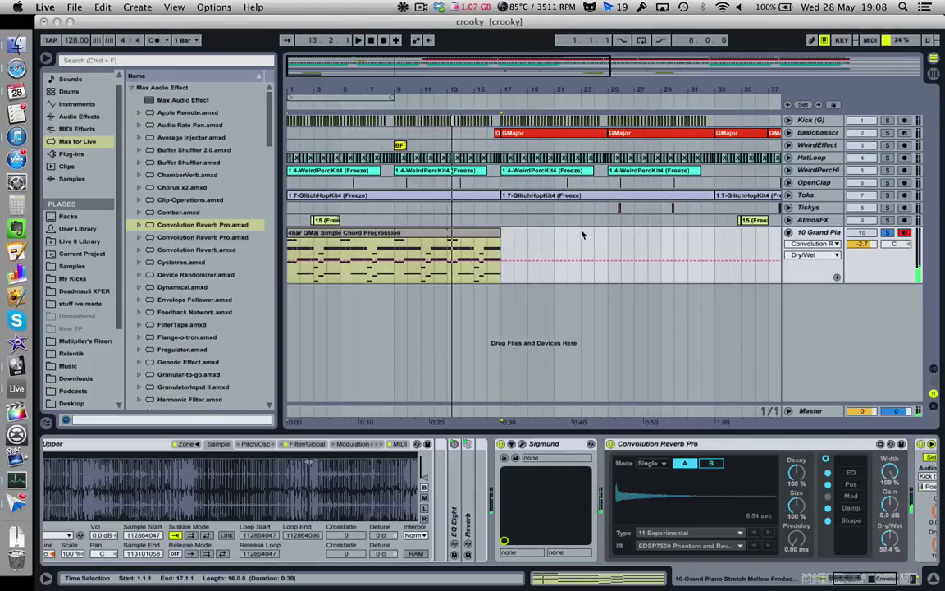
{"action": "left_click", "coordinate": [682, 548]}
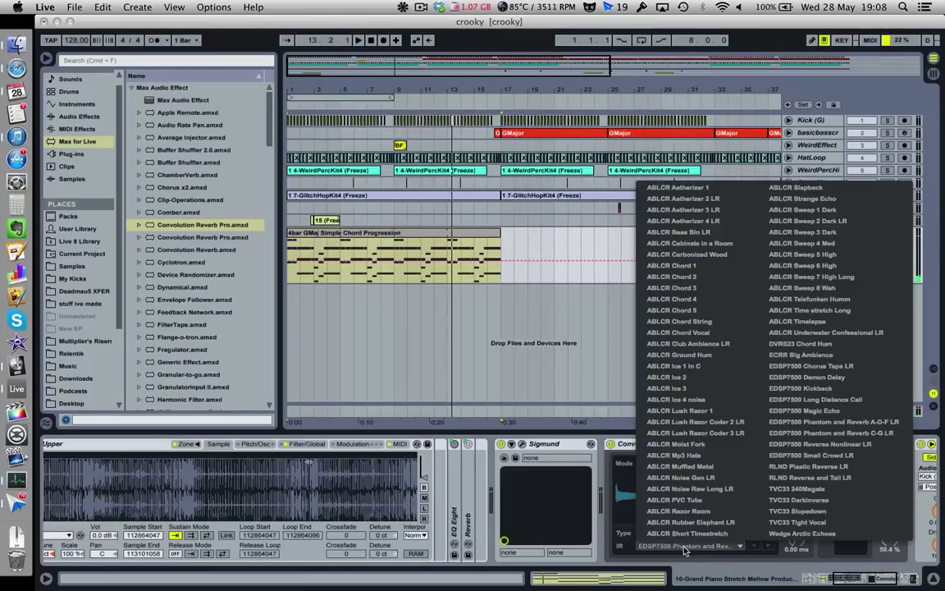
{"action": "left_click", "coordinate": [751, 384]}
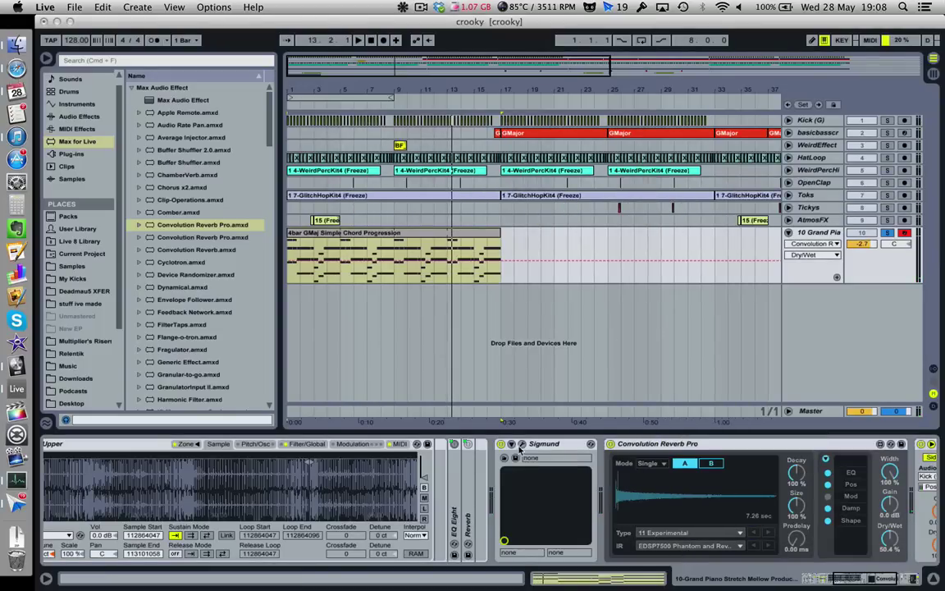
Load Sigmund's Hourse preset, play the song from the start, and unsolo the grand piano track
{"action": "left_click", "coordinate": [520, 445]}
{"action": "left_click", "coordinate": [459, 355]}
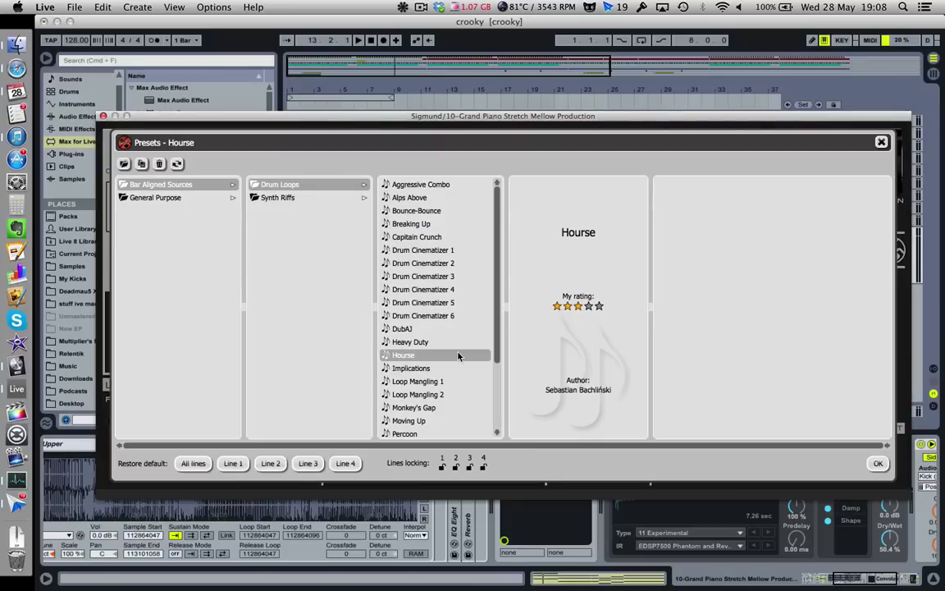
{"action": "left_click", "coordinate": [361, 40]}
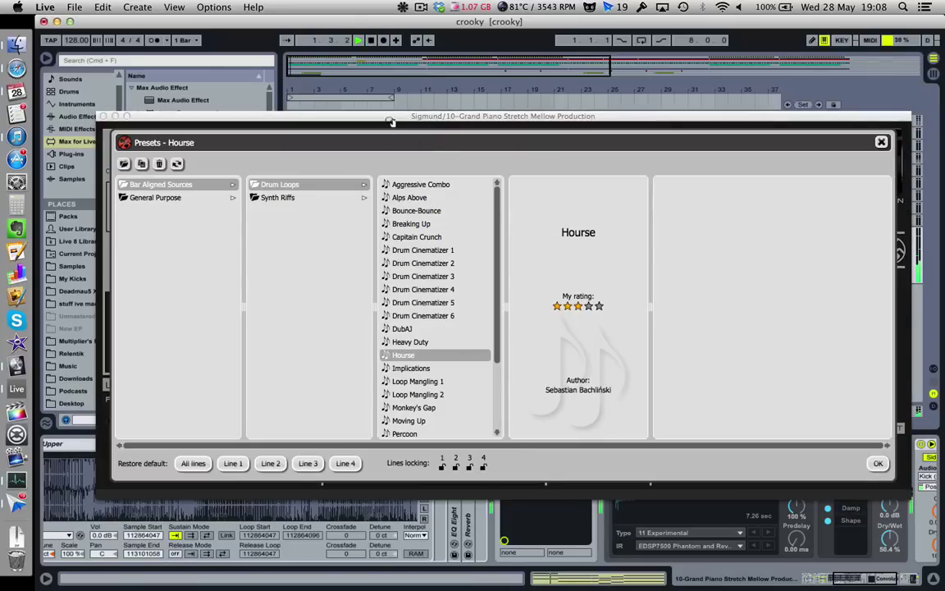
{"action": "left_click_drag", "start_coordinate": [391, 120], "coordinate": [369, 195]}
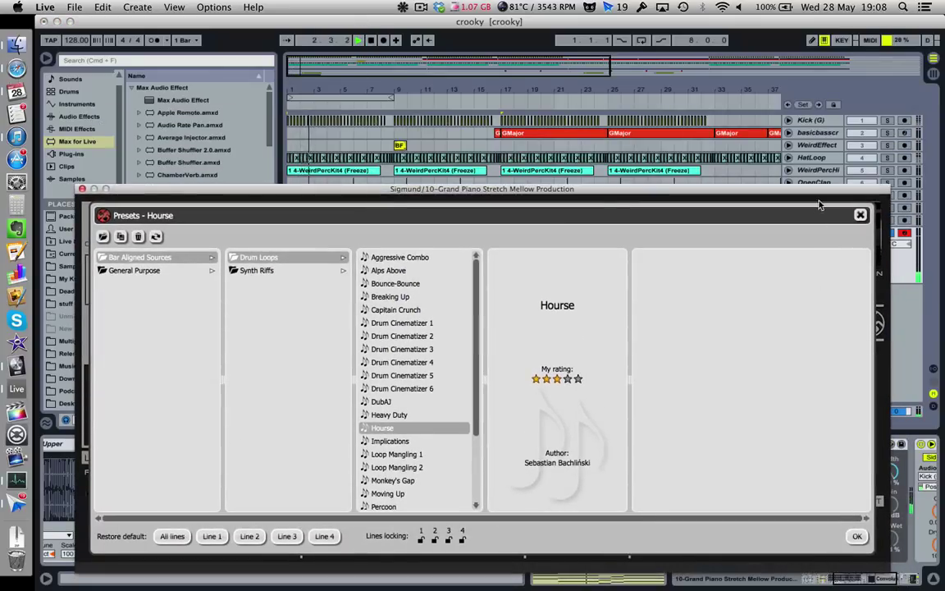
{"action": "left_click_drag", "start_coordinate": [777, 190], "coordinate": [724, 401]}
{"action": "left_click", "coordinate": [892, 237]}
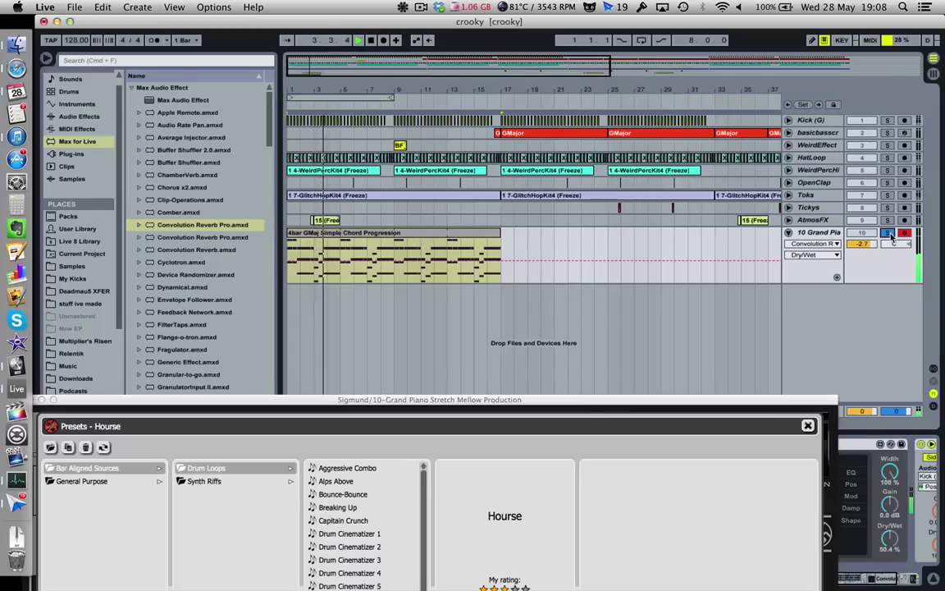
Load Sigmund's Implications preset and look through the remaining Drum Loops presets during playback
{"action": "left_click", "coordinate": [73, 407]}
{"action": "left_click_drag", "start_coordinate": [73, 407], "coordinate": [125, 138]}
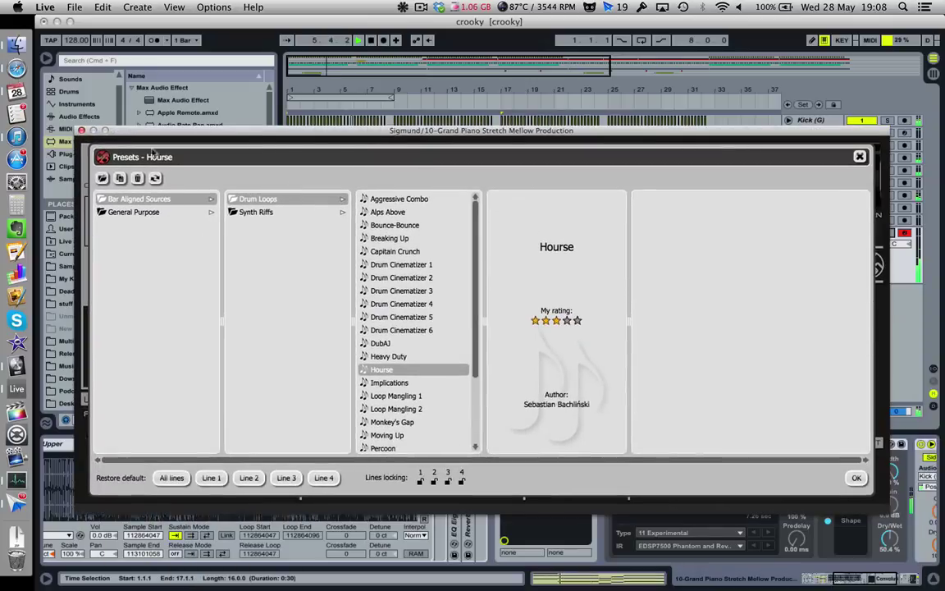
{"action": "left_click", "coordinate": [394, 277]}
{"action": "left_click", "coordinate": [390, 383]}
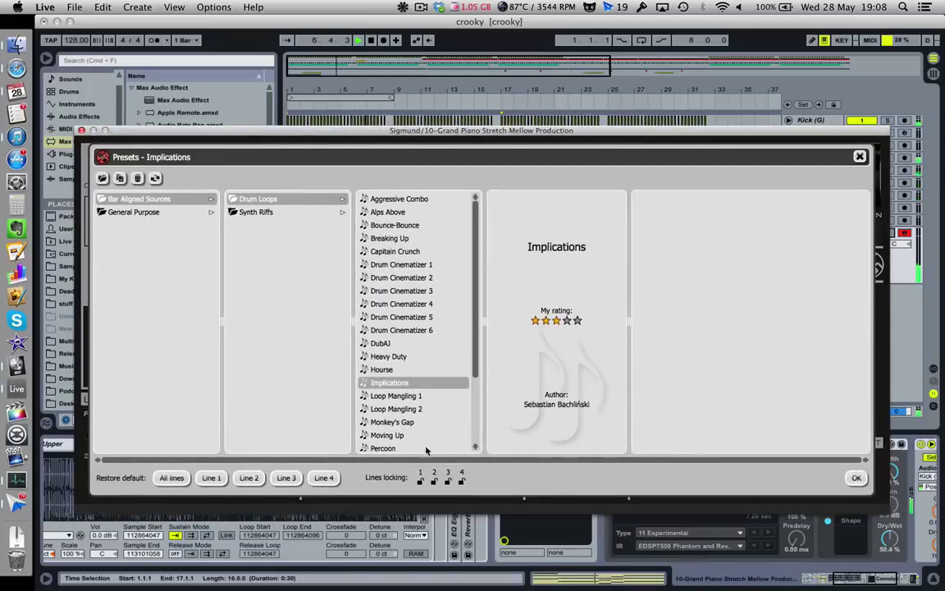
{"action": "scroll", "coordinate": [424, 406], "scroll_direction": "down", "scroll_amount": 5}
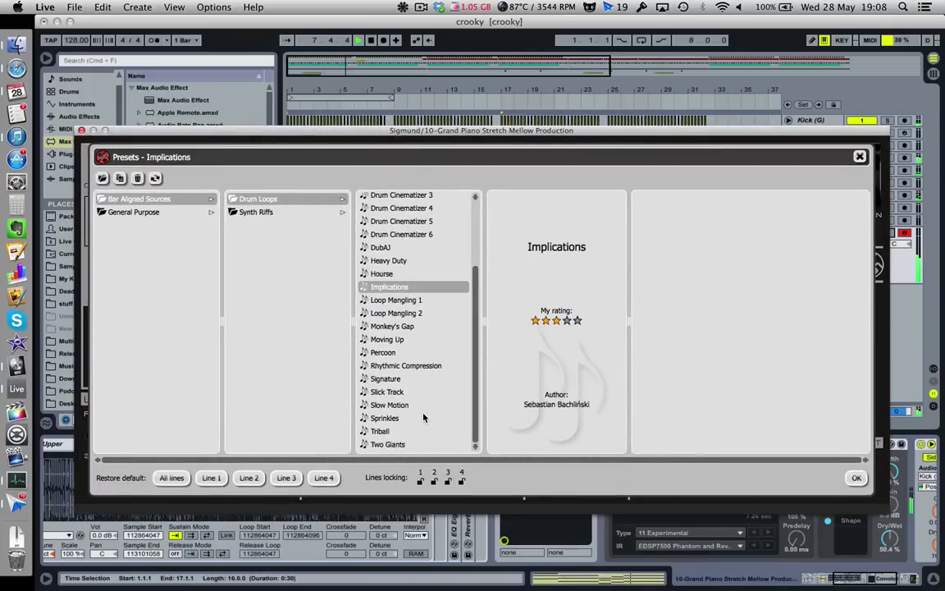
{"action": "scroll", "coordinate": [385, 353], "scroll_direction": "up", "scroll_amount": 5}
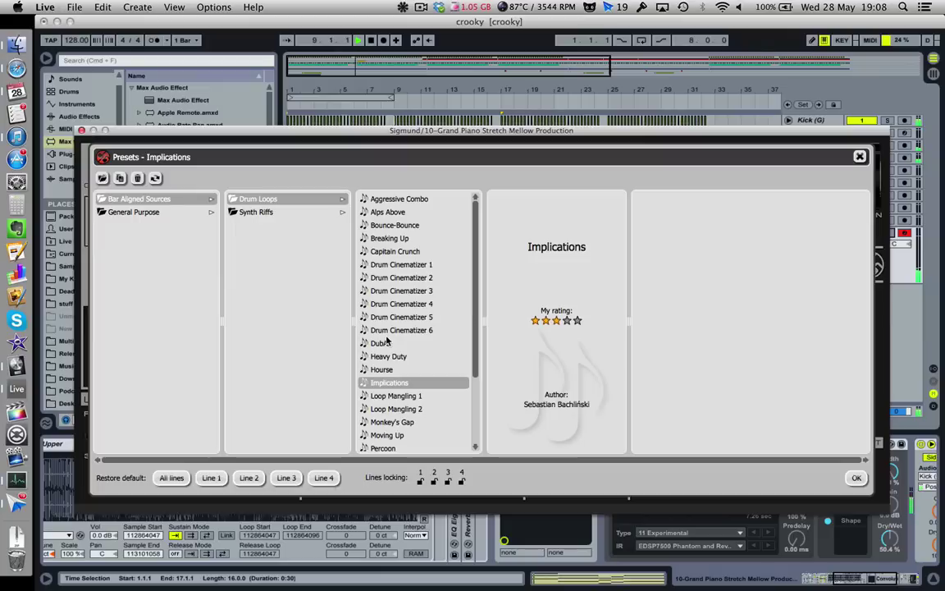
Replay the progression from bar 1, try the Breaking Up preset, and load Alps Above in Sigmund
{"action": "left_click_drag", "start_coordinate": [361, 129], "coordinate": [358, 275]}
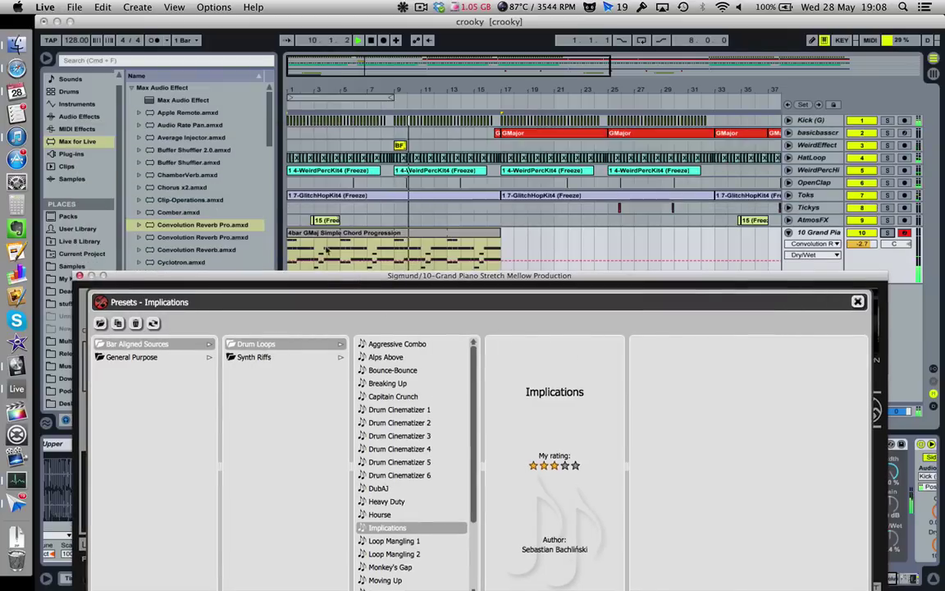
{"action": "left_click", "coordinate": [304, 235]}
{"action": "key", "text": "space"}
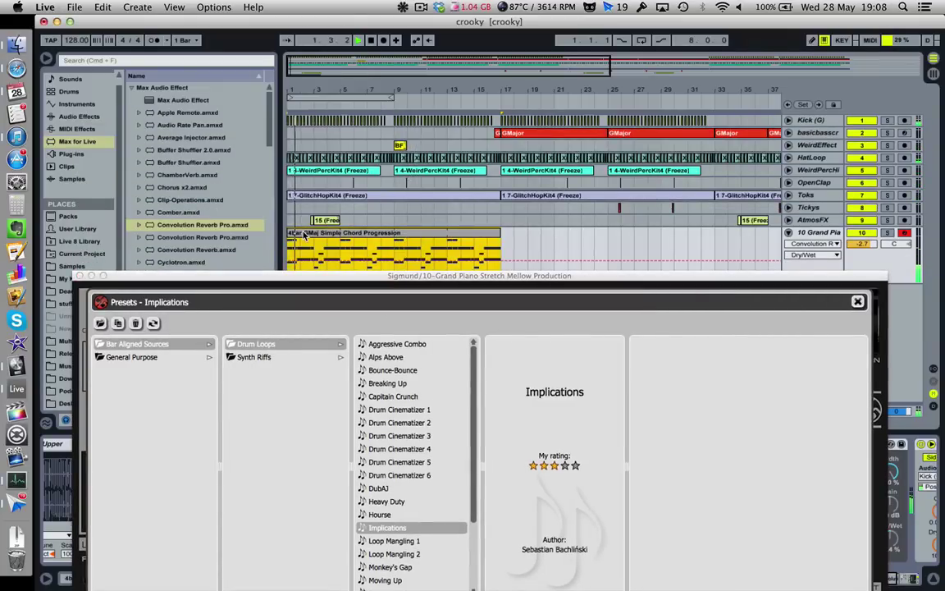
{"action": "left_click", "coordinate": [389, 382]}
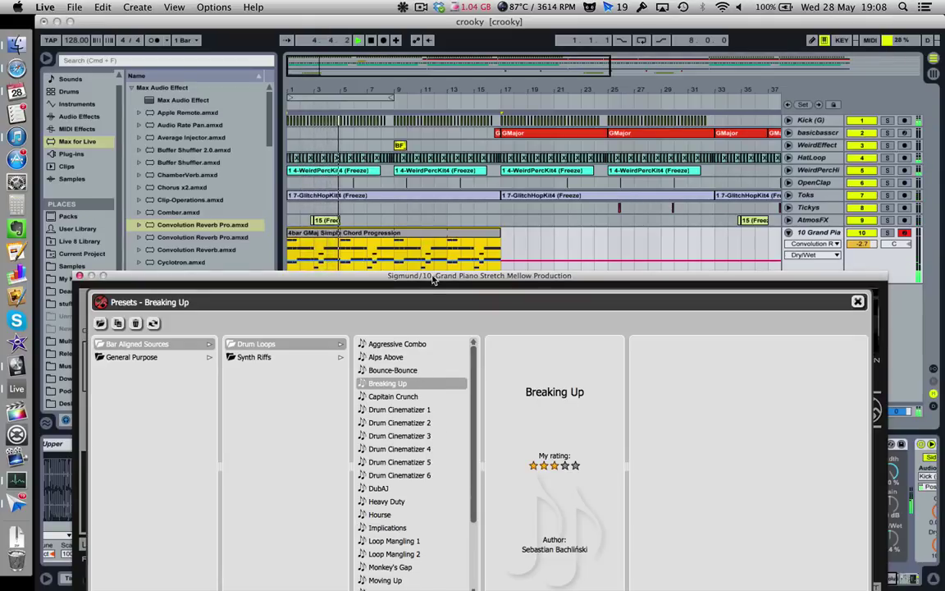
{"action": "left_click_drag", "start_coordinate": [374, 275], "coordinate": [415, 122]}
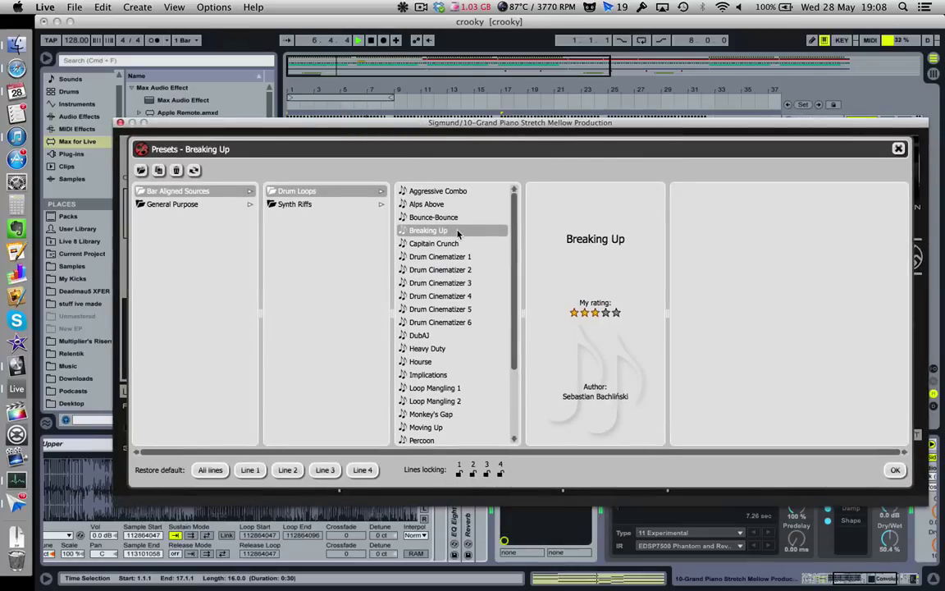
{"action": "left_click", "coordinate": [447, 204]}
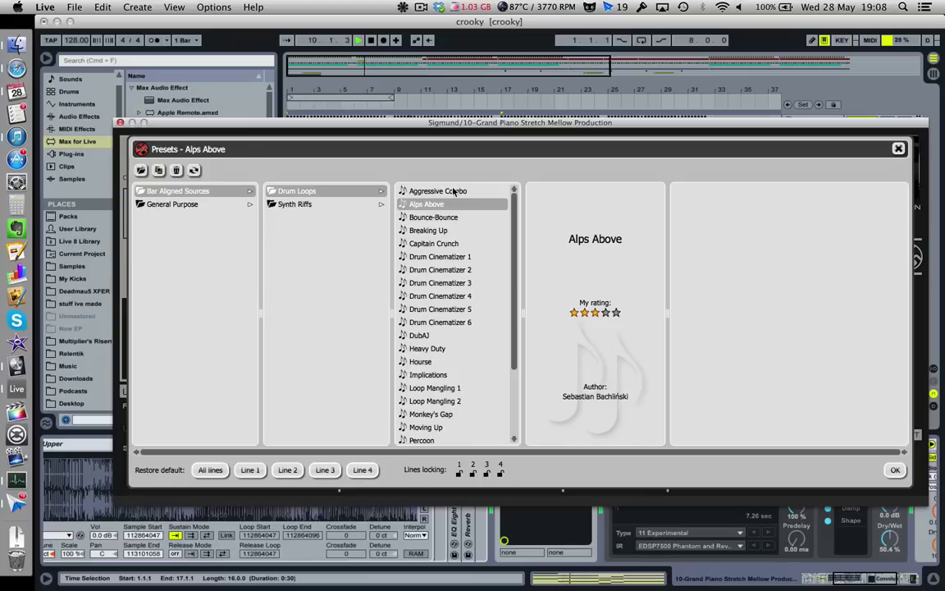
Audition Sigmund's Aggressive Combo and Bounce-Bounce presets, return to Aggressive Combo, and close the plug-in window
{"action": "left_click", "coordinate": [452, 191]}
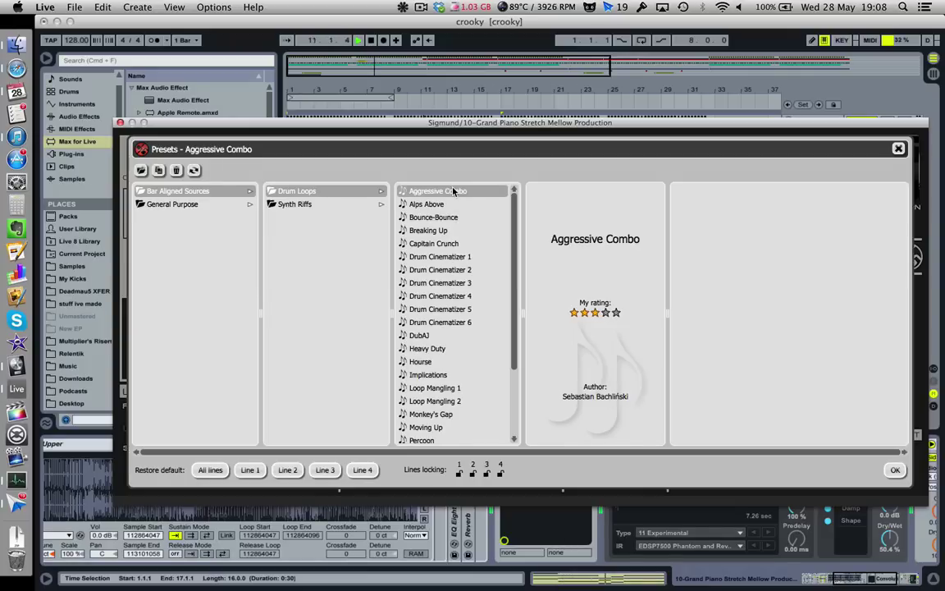
{"action": "left_click", "coordinate": [453, 217]}
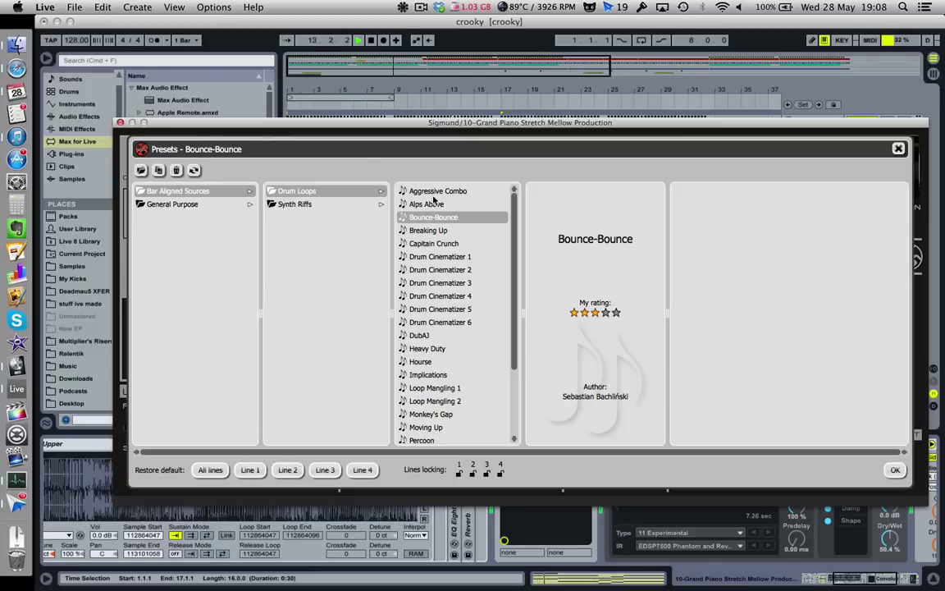
{"action": "left_click", "coordinate": [434, 192]}
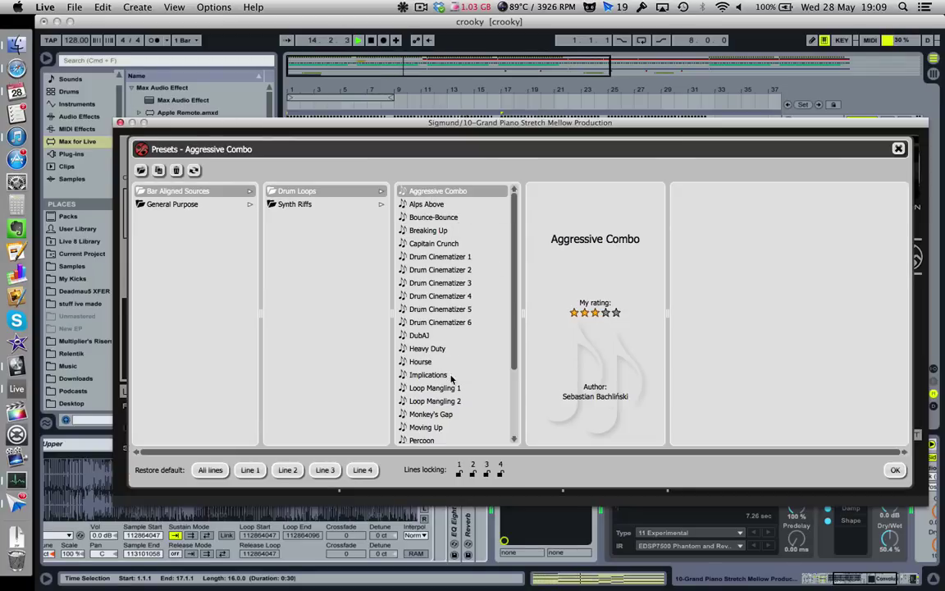
{"action": "left_click", "coordinate": [120, 122]}
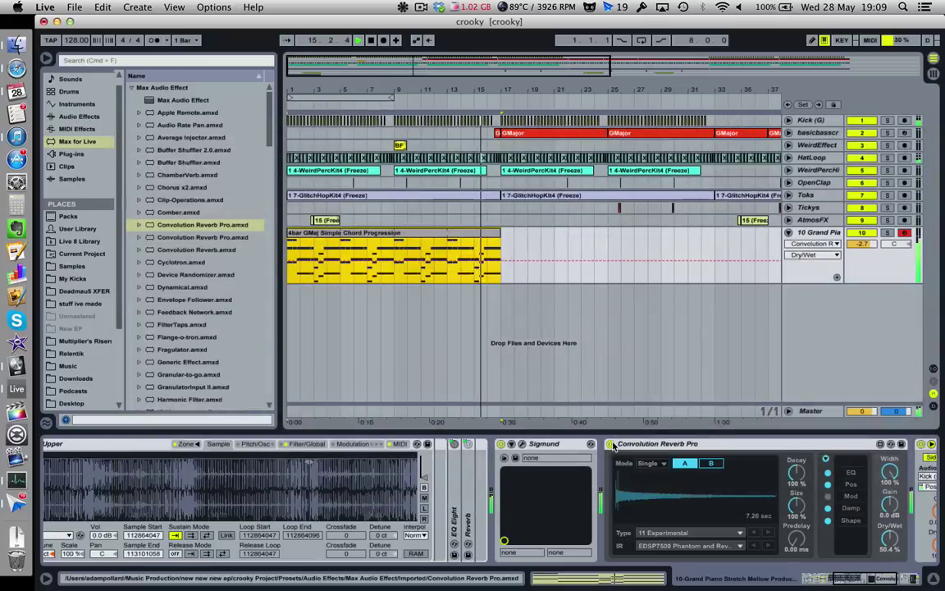
Remove Sigmund, Convolution Reverb Pro and Compressor from the grand piano track
{"action": "left_click", "coordinate": [597, 445]}
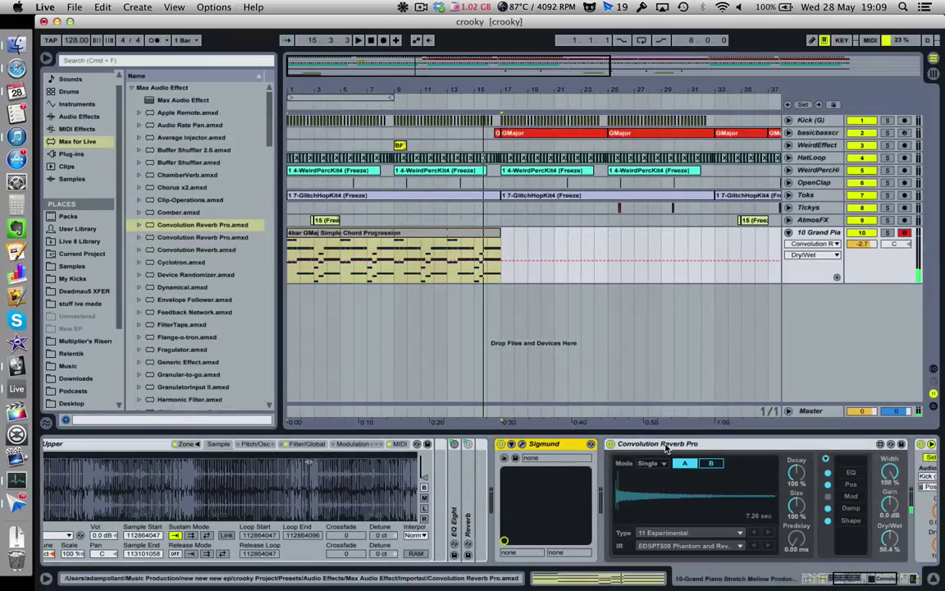
{"action": "key", "text": "Delete"}
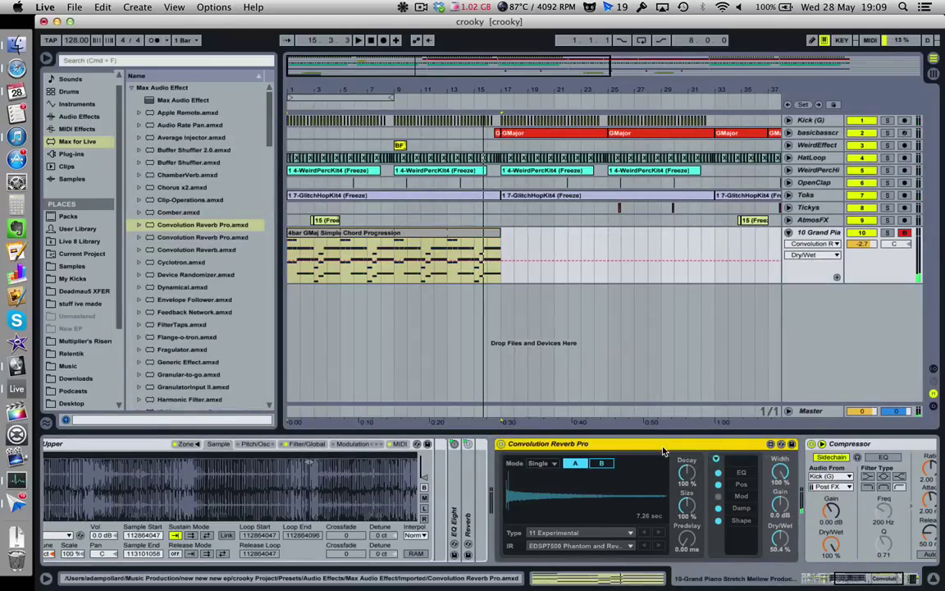
{"action": "key", "text": "Delete"}
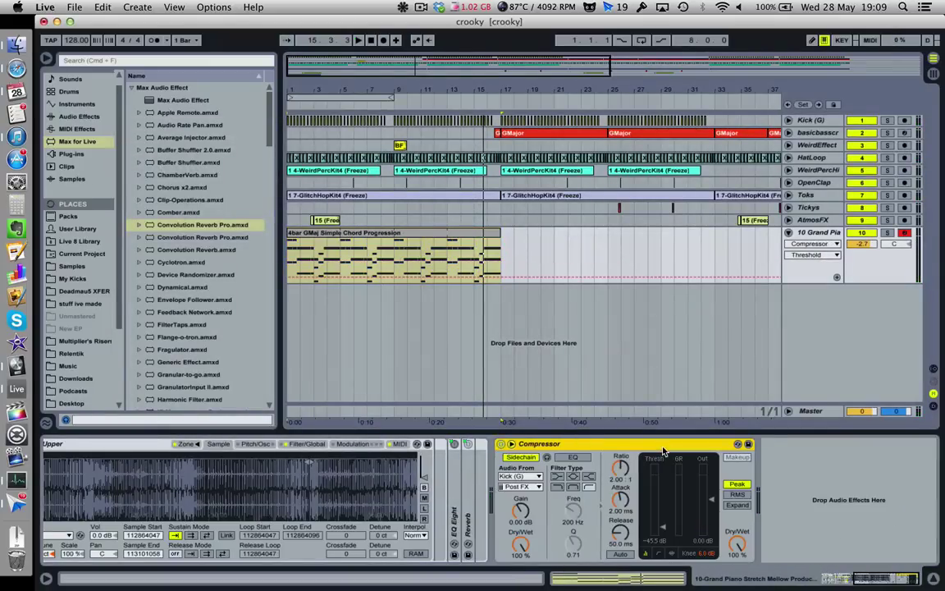
{"action": "key", "text": "Delete"}
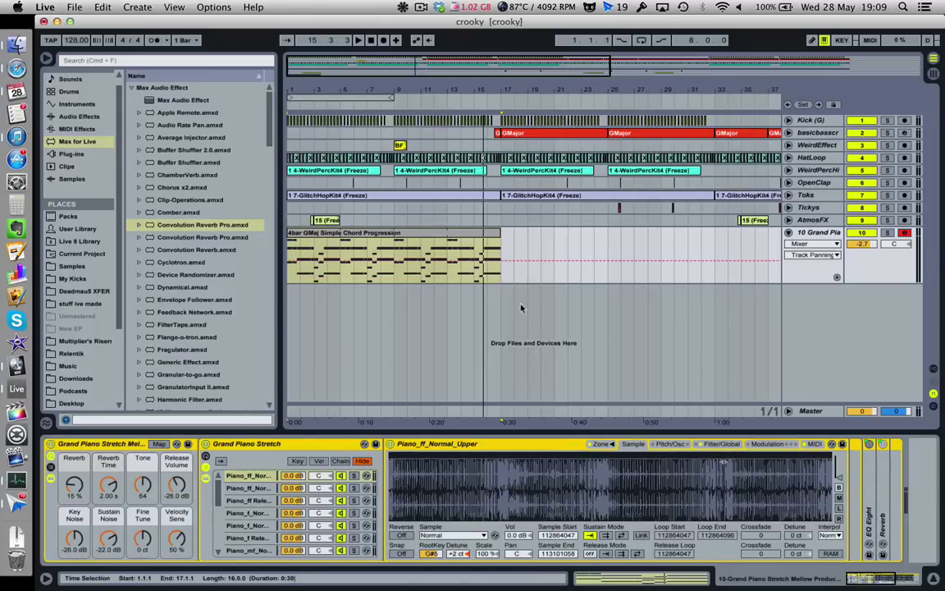
Shorten the chord progression clip to four bars, ending at bar 5, and freeze the grand piano track
{"action": "left_click_drag", "start_coordinate": [500, 258], "coordinate": [337, 263]}
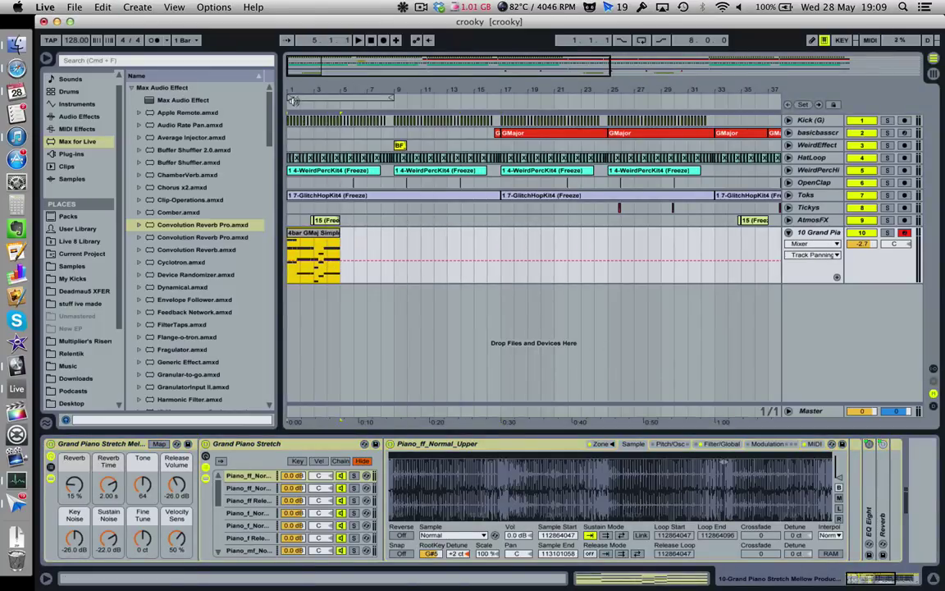
{"action": "left_click_drag", "start_coordinate": [297, 91], "coordinate": [364, 95]}
{"action": "left_click", "coordinate": [827, 234]}
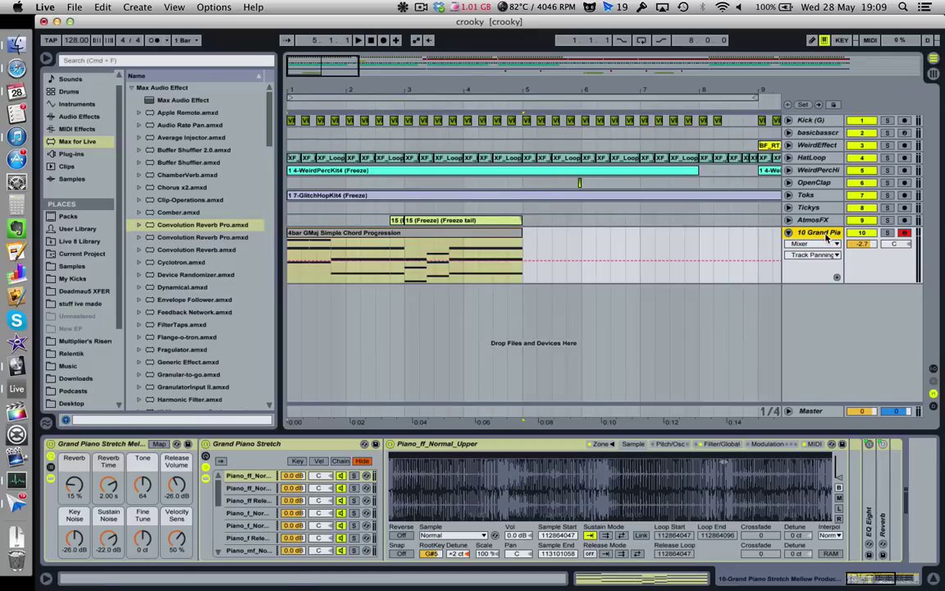
{"action": "right_click", "coordinate": [827, 235]}
{"action": "left_click", "coordinate": [647, 283]}
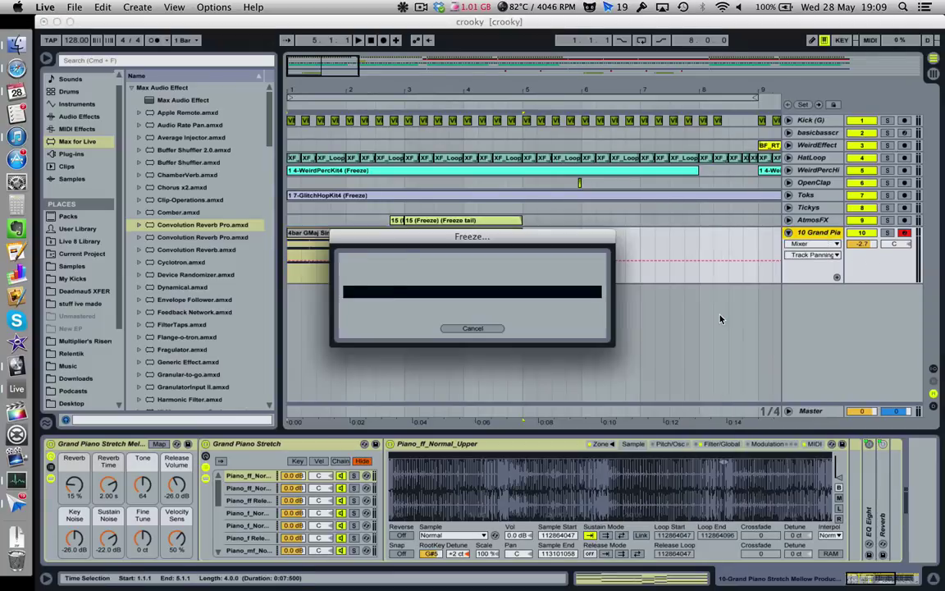
Flatten the frozen grand piano track to audio and delete the leftover tail after bar 5
{"action": "right_click", "coordinate": [813, 234]}
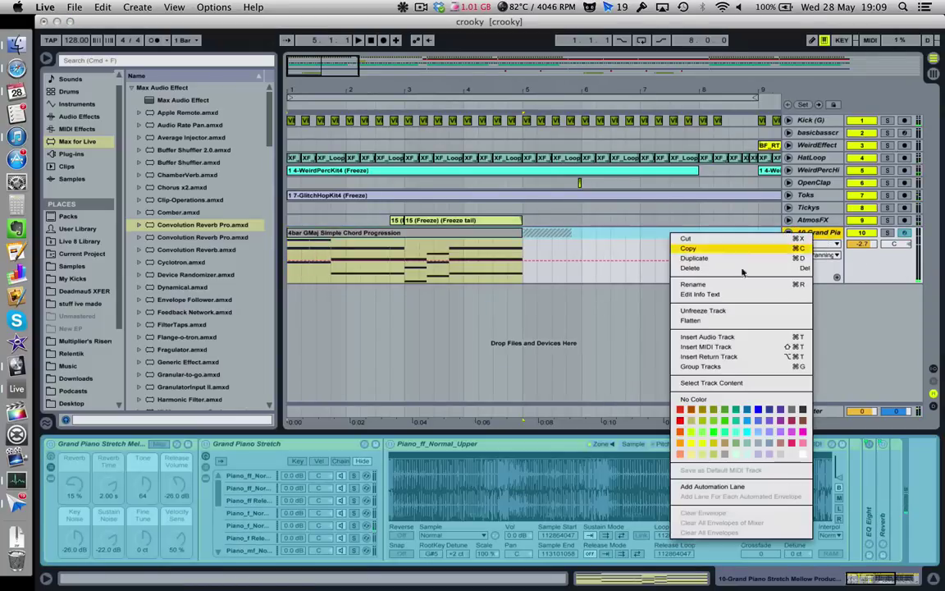
{"action": "left_click", "coordinate": [704, 321]}
{"action": "left_click_drag", "start_coordinate": [618, 239], "coordinate": [528, 241]}
{"action": "key", "text": "Delete"}
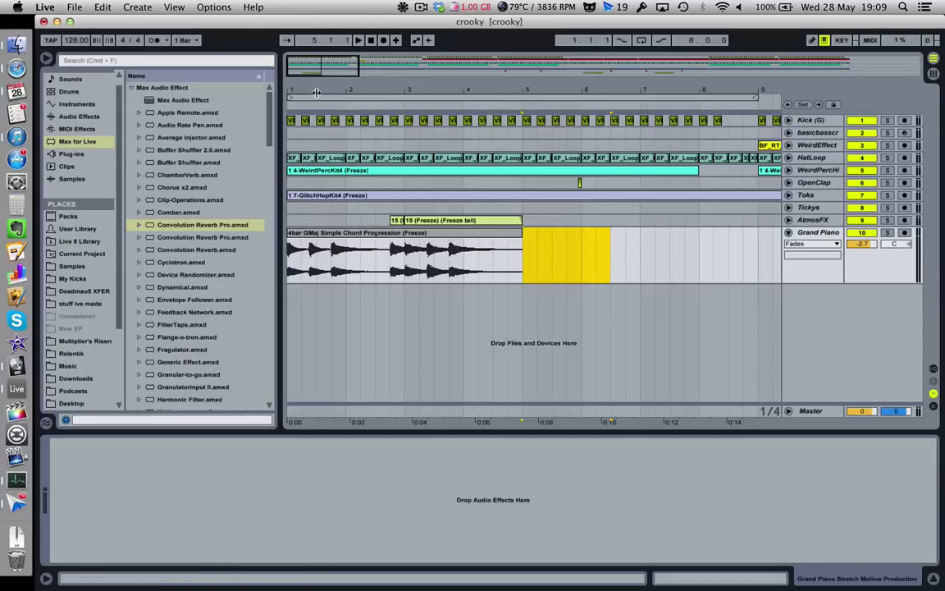
Split the grand piano audio at every chord onset so each chord is its own clip between bars 1 and 5
{"action": "left_click_drag", "start_coordinate": [297, 89], "coordinate": [297, 92]}
{"action": "left_click_drag", "start_coordinate": [374, 266], "coordinate": [276, 267]}
{"action": "key", "text": "super+e"}
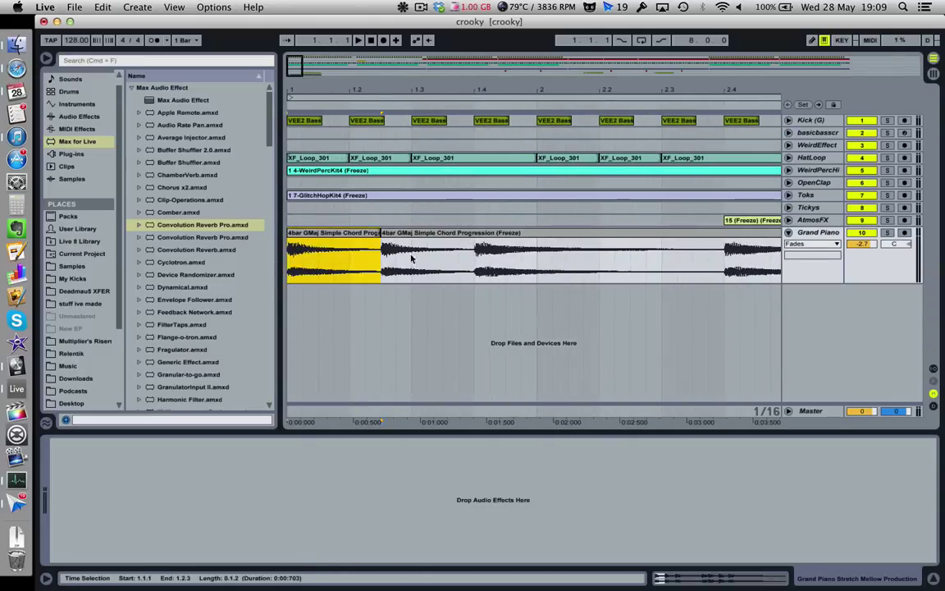
{"action": "scroll", "coordinate": [417, 256], "scroll_direction": "right", "scroll_amount": 10}
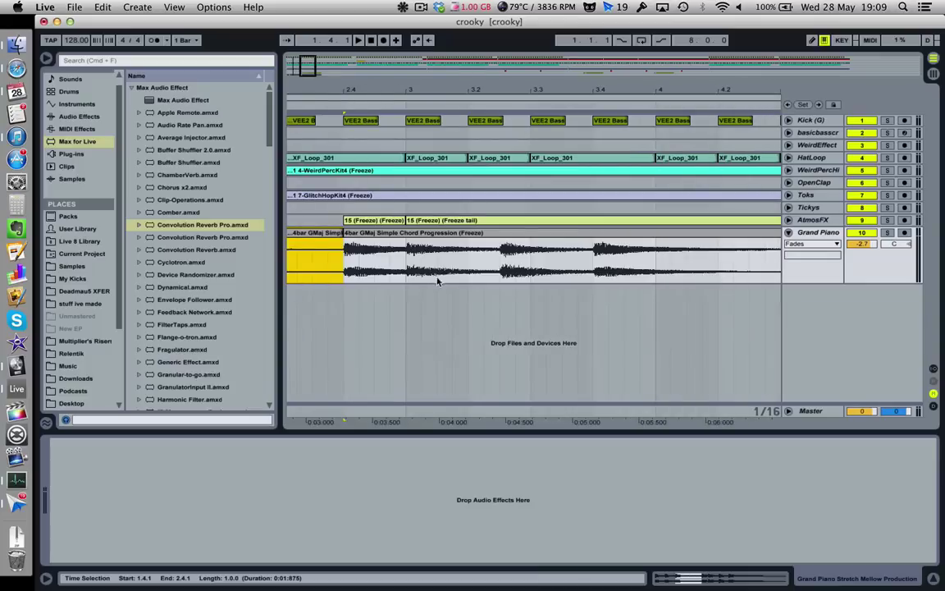
{"action": "left_click_drag", "start_coordinate": [406, 262], "coordinate": [501, 273]}
{"action": "key", "text": "super+e"}
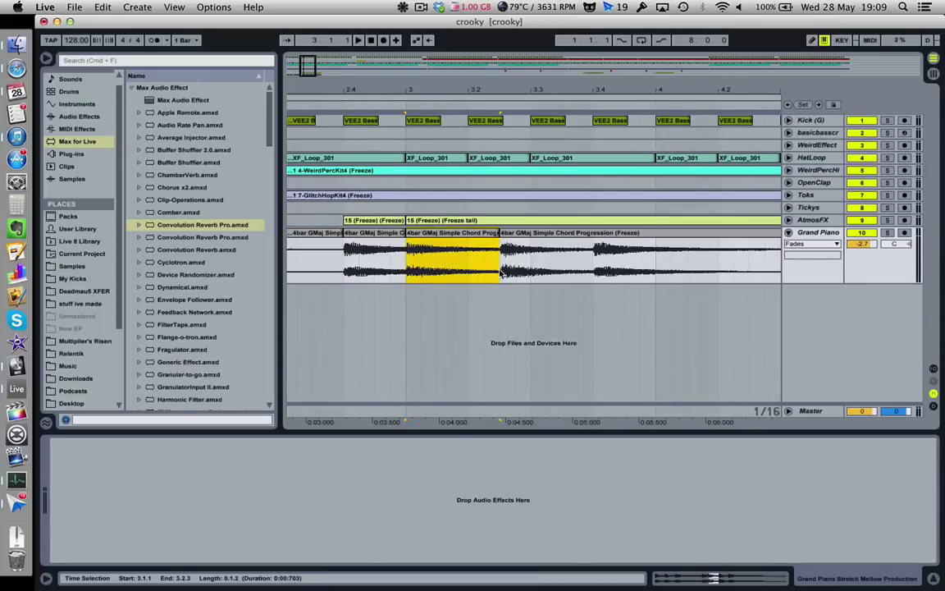
{"action": "left_click_drag", "start_coordinate": [590, 262], "coordinate": [733, 272]}
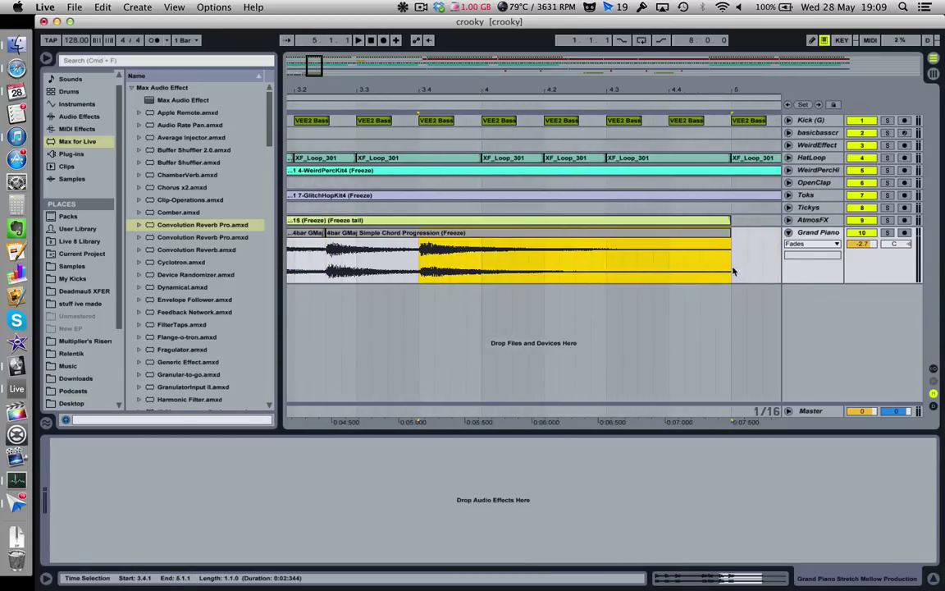
{"action": "key", "text": "super+e"}
{"action": "key", "text": "minus"}
{"action": "key", "text": "minus"}
{"action": "key", "text": "minus"}
Show the sample settings of the chord clips and reverse the first three grand piano clips individually
{"action": "left_click", "coordinate": [301, 234]}
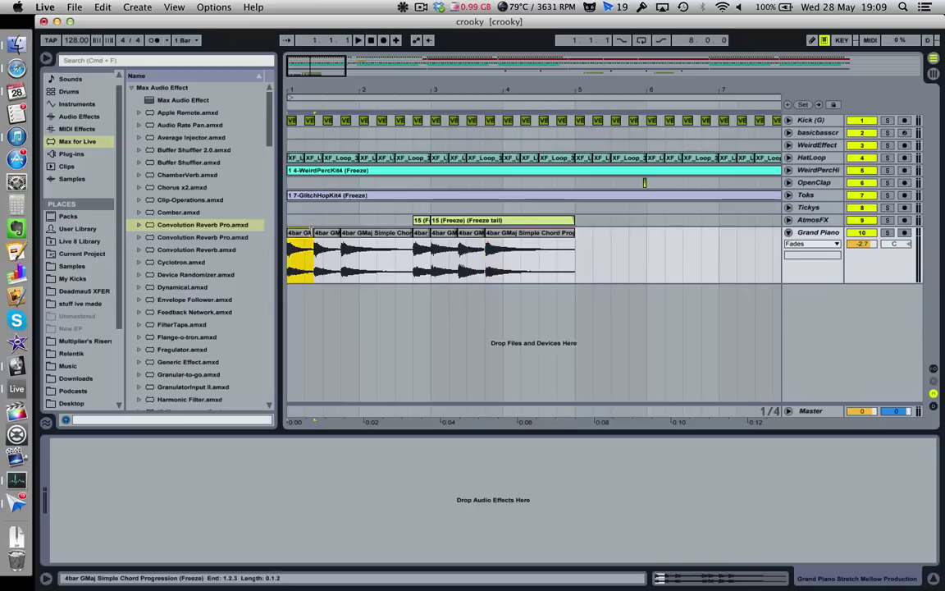
{"action": "left_click", "coordinate": [569, 233], "text": "shift"}
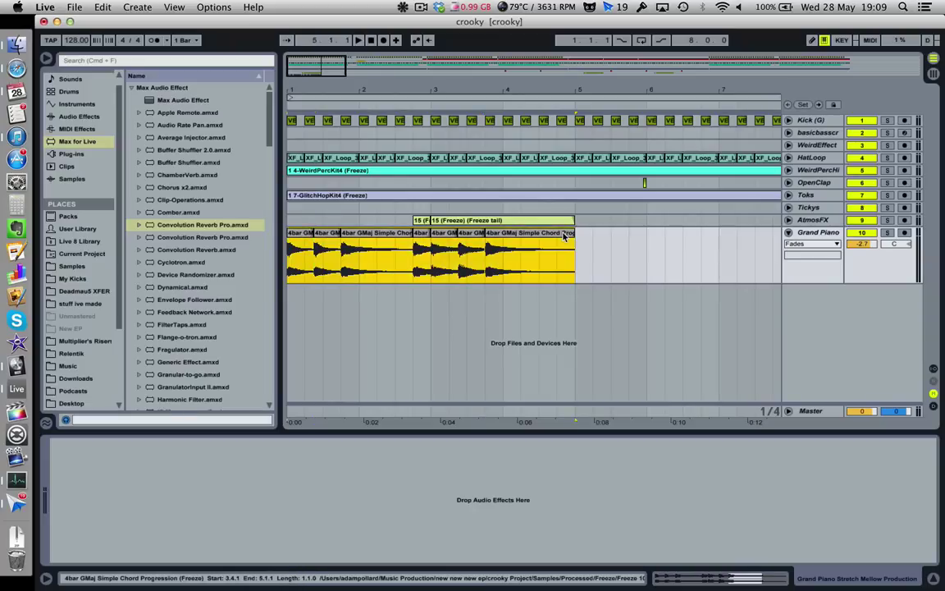
{"action": "left_click", "coordinate": [707, 580]}
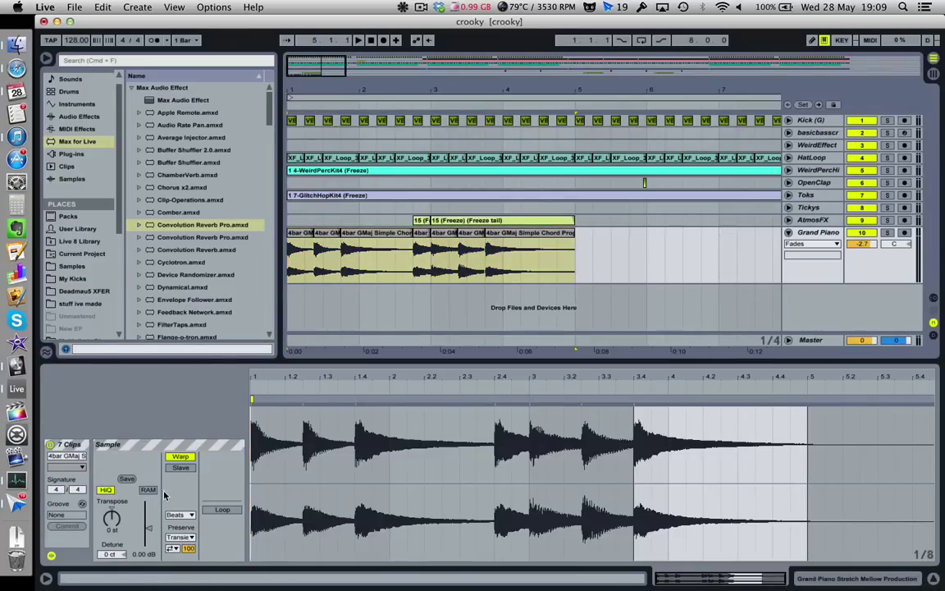
{"action": "left_click", "coordinate": [303, 233]}
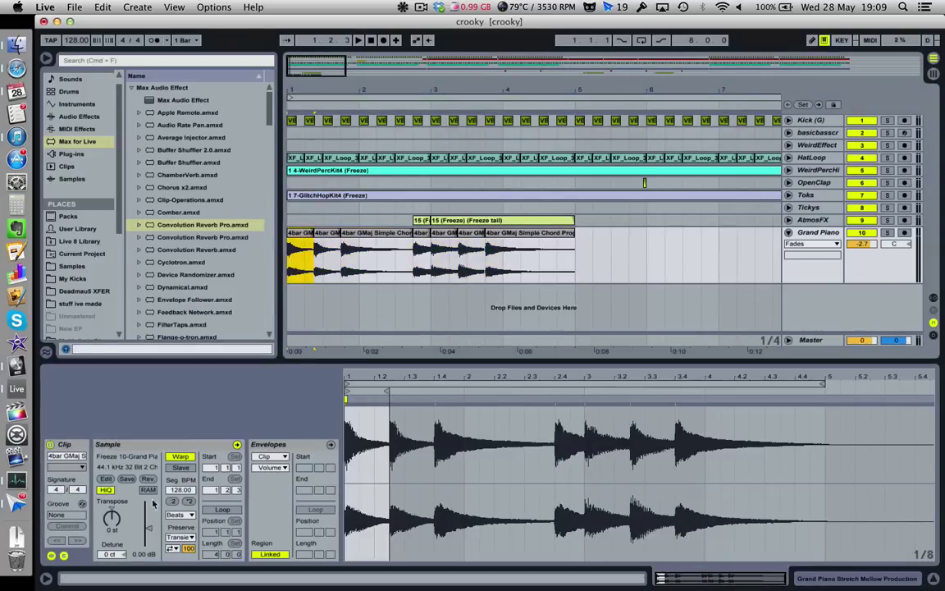
{"action": "left_click", "coordinate": [148, 479]}
{"action": "left_click", "coordinate": [324, 234]}
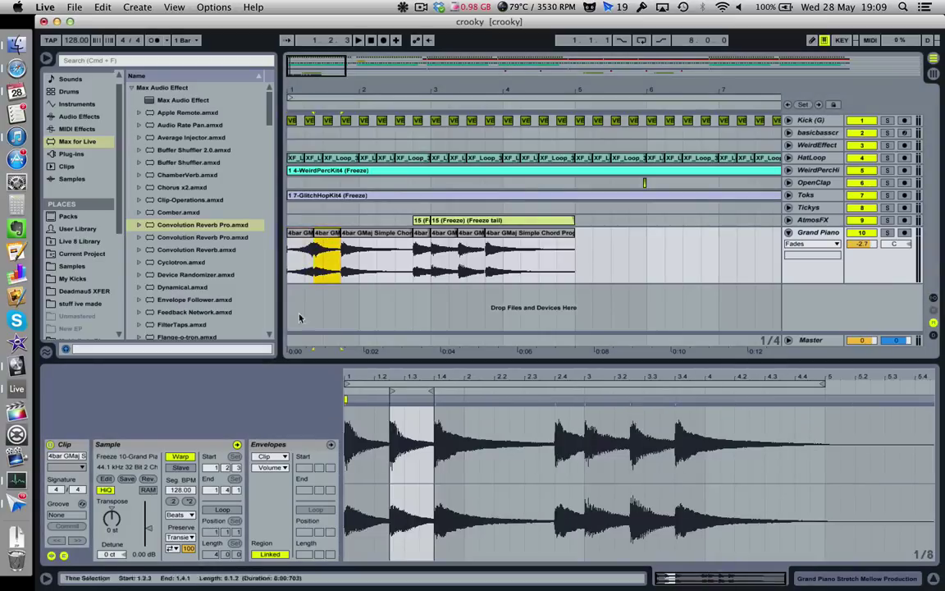
{"action": "left_click", "coordinate": [148, 479]}
{"action": "left_click", "coordinate": [360, 234]}
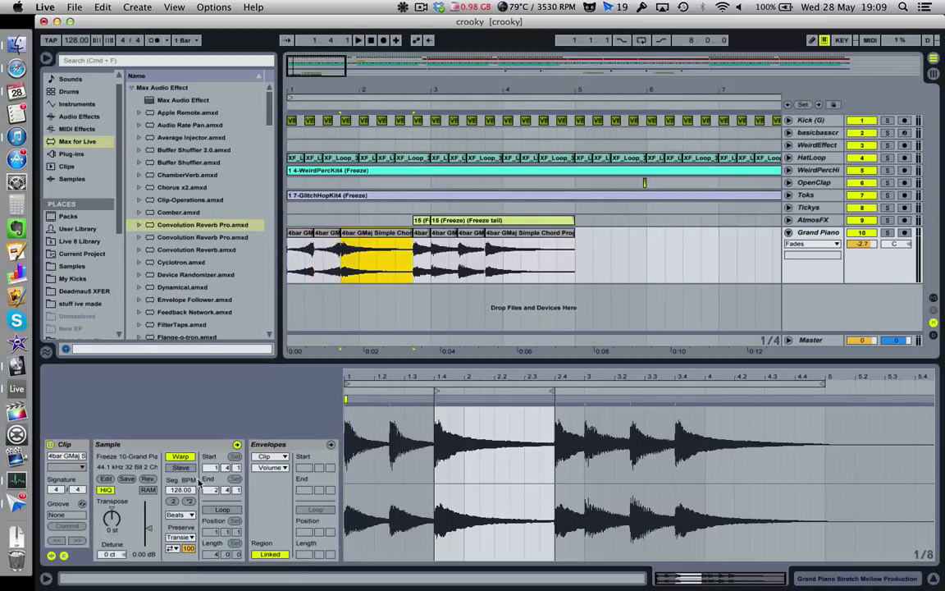
{"action": "left_click", "coordinate": [149, 480]}
Reverse the remaining four grand piano chord clips individually, from 2.4 to bar 5
{"action": "left_click", "coordinate": [420, 234]}
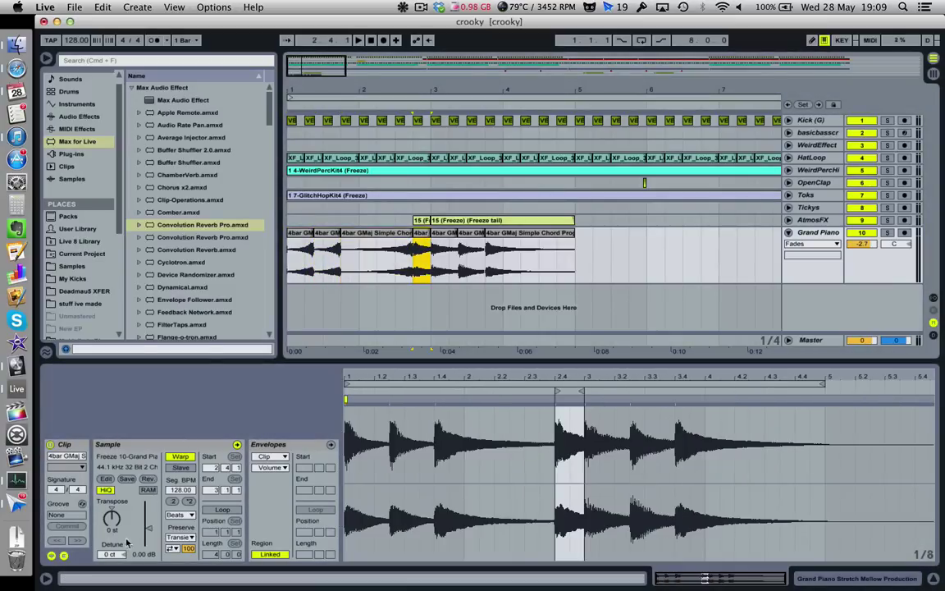
{"action": "left_click", "coordinate": [150, 480]}
{"action": "left_click", "coordinate": [443, 234]}
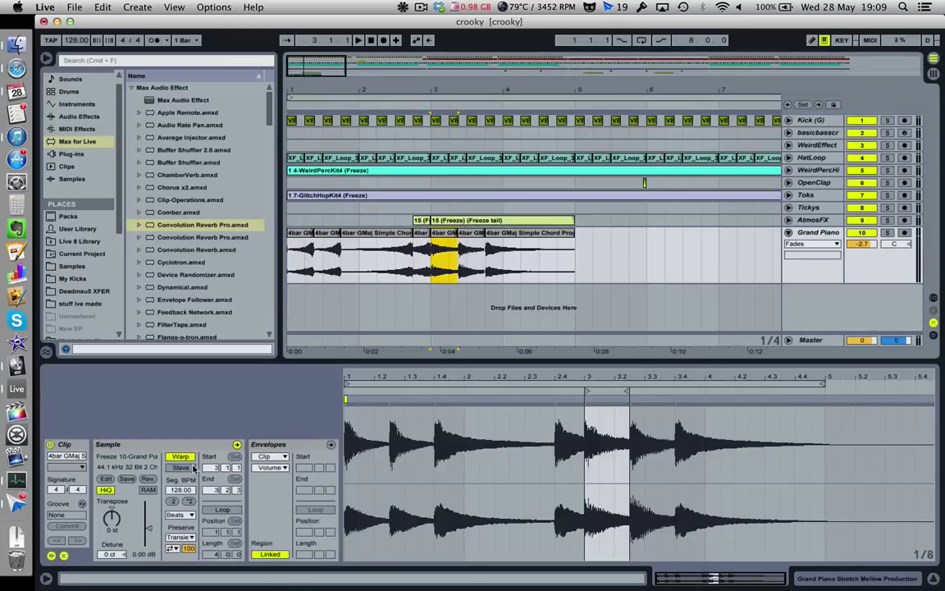
{"action": "left_click", "coordinate": [150, 480]}
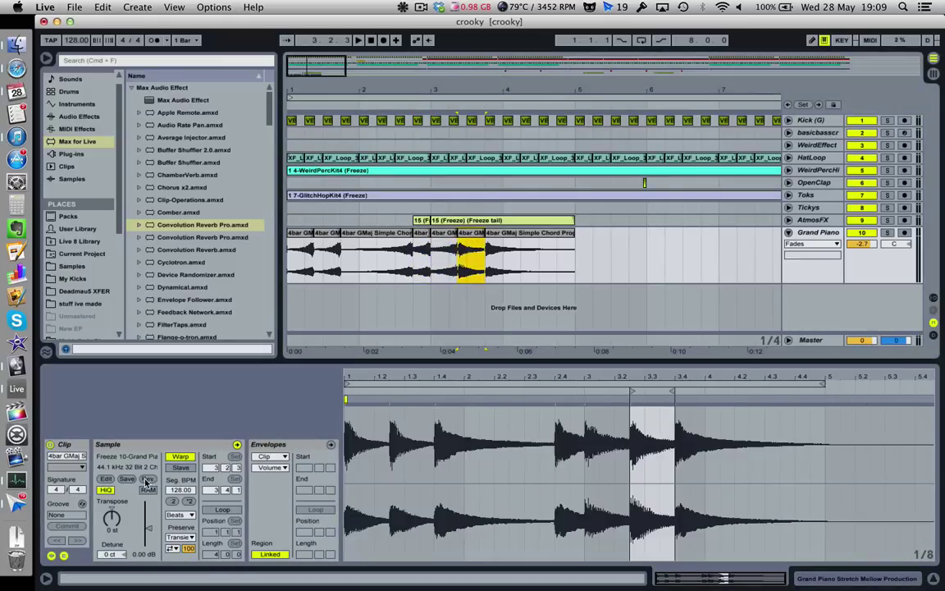
{"action": "left_click", "coordinate": [482, 277]}
{"action": "left_click", "coordinate": [529, 234]}
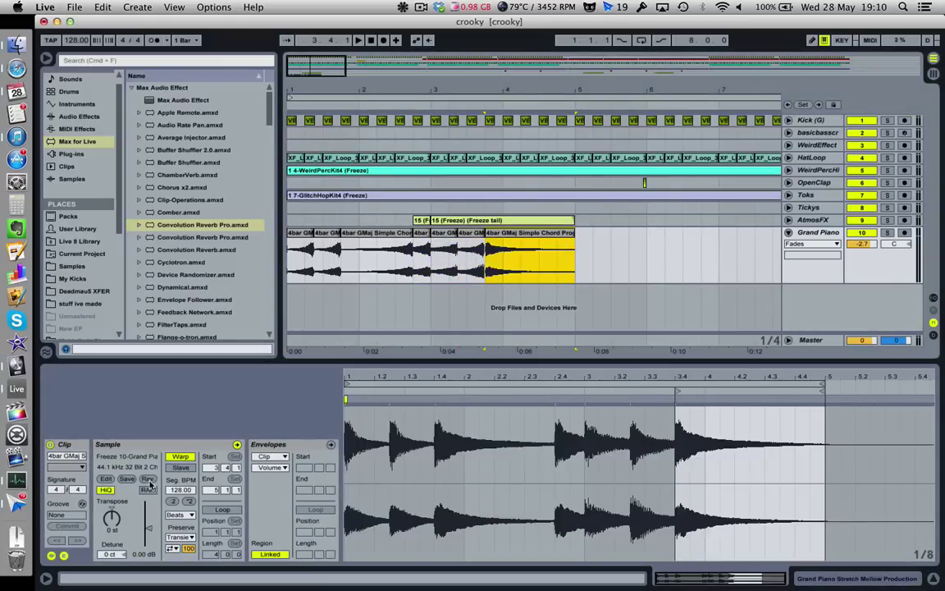
{"action": "left_click", "coordinate": [148, 480]}
Solo the Grand Piano track and play the reversed chords from bar 1
{"action": "left_click", "coordinate": [294, 274]}
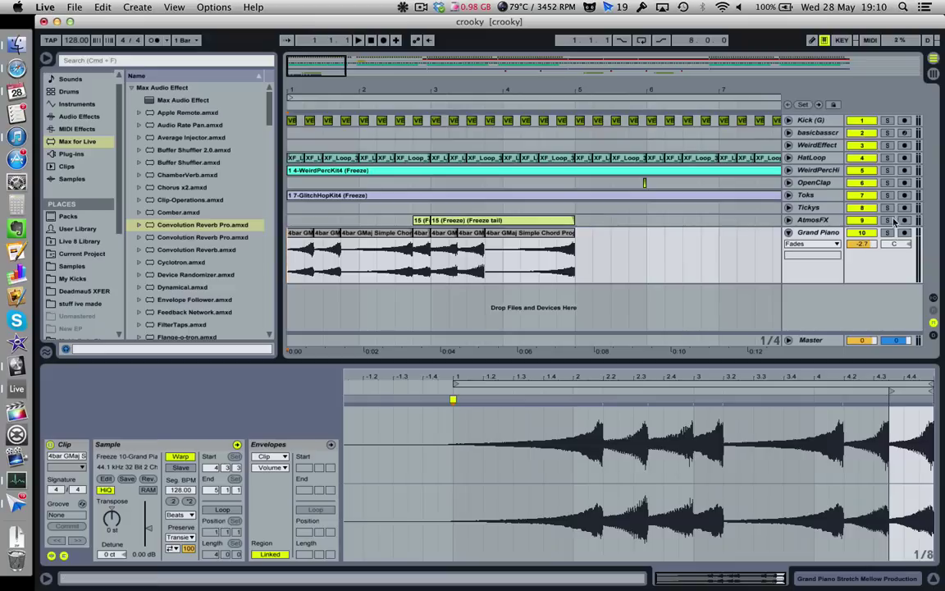
{"action": "left_click", "coordinate": [888, 233]}
{"action": "left_click", "coordinate": [305, 234]}
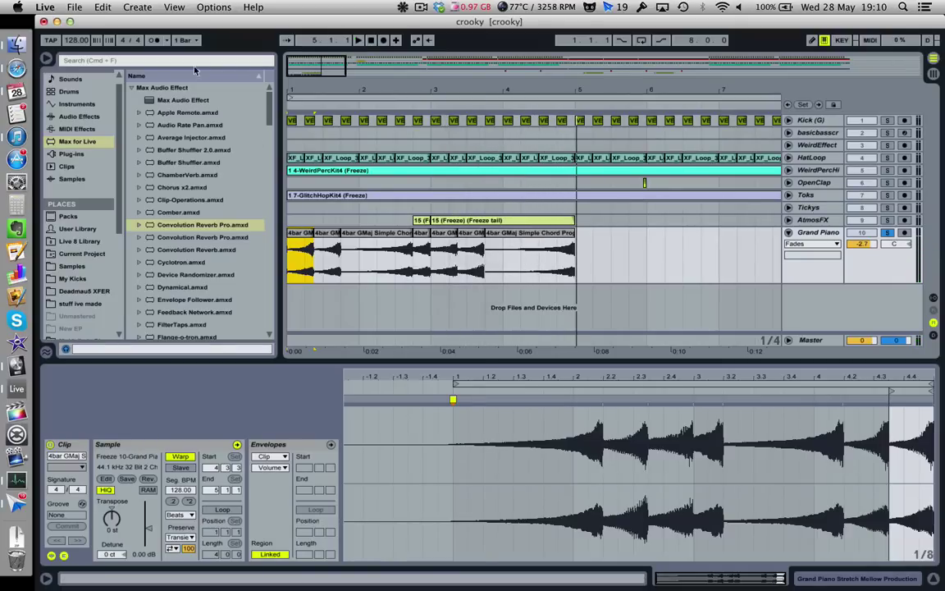
{"action": "left_click_drag", "start_coordinate": [395, 92], "coordinate": [348, 89]}
{"action": "key", "text": "space"}
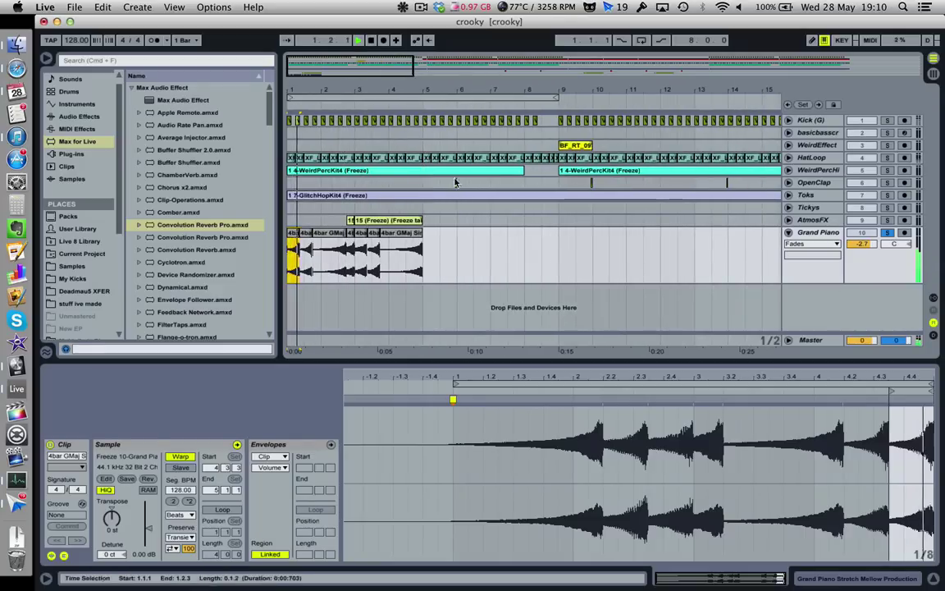
Duplicate the four bars of reversed chords to bars 5 through 8 and set the track volume to -11.1 dB
{"action": "left_click_drag", "start_coordinate": [419, 266], "coordinate": [302, 250]}
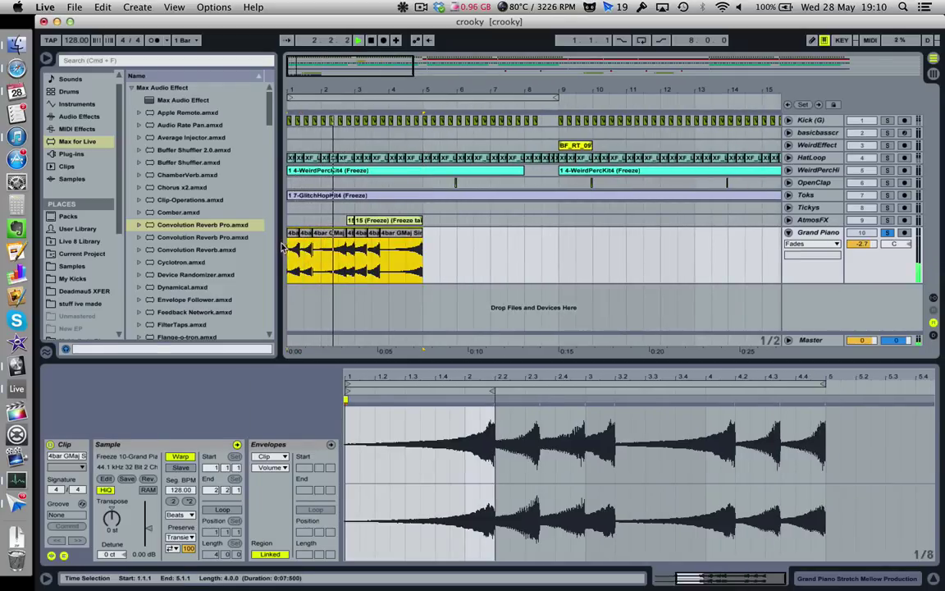
{"action": "key", "text": "super+d"}
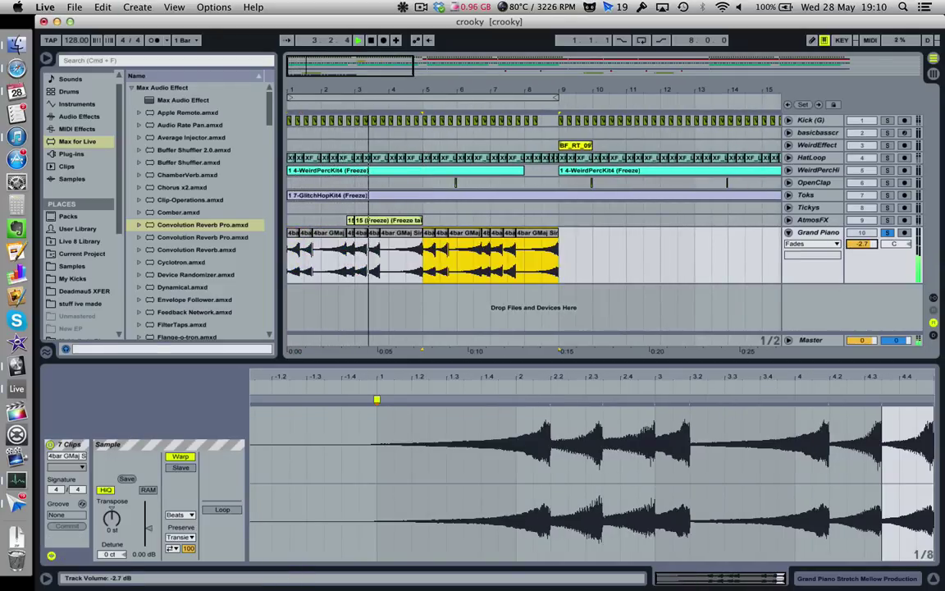
{"action": "mouse_move", "coordinate": [850, 246]}
{"action": "left_mouse_down"}
{"action": "mouse_move", "coordinate": [849, 283]}
{"action": "mouse_move", "coordinate": [858, 247]}
{"action": "left_mouse_up"}
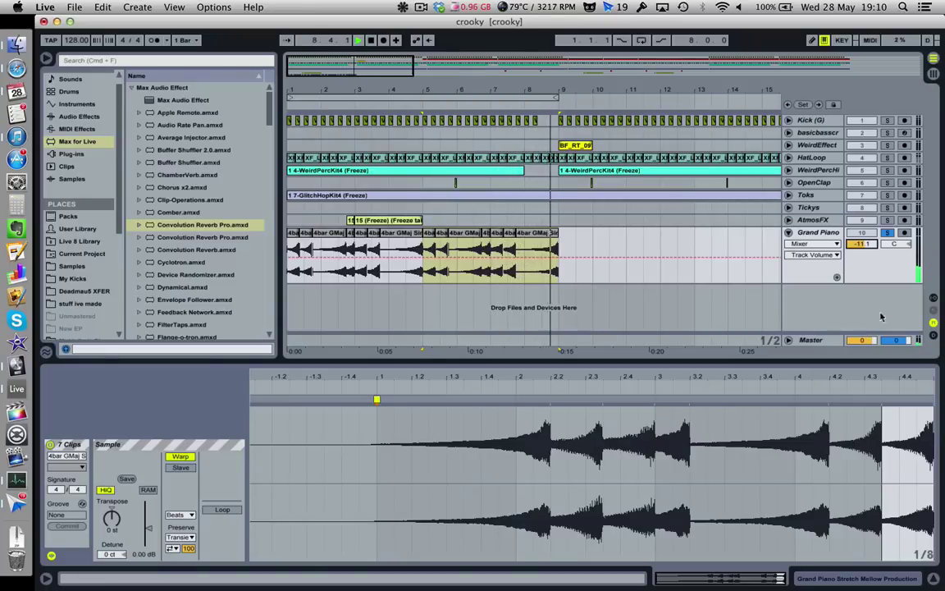
Turn on loop playback and add the Sigmund plug-in to the Grand Piano track, closing its window
{"action": "left_click", "coordinate": [642, 39]}
{"action": "left_click", "coordinate": [857, 578]}
{"action": "left_click", "coordinate": [72, 154]}
{"action": "scroll", "coordinate": [193, 287], "scroll_direction": "down", "scroll_amount": 10}
{"action": "double_click", "coordinate": [170, 366]}
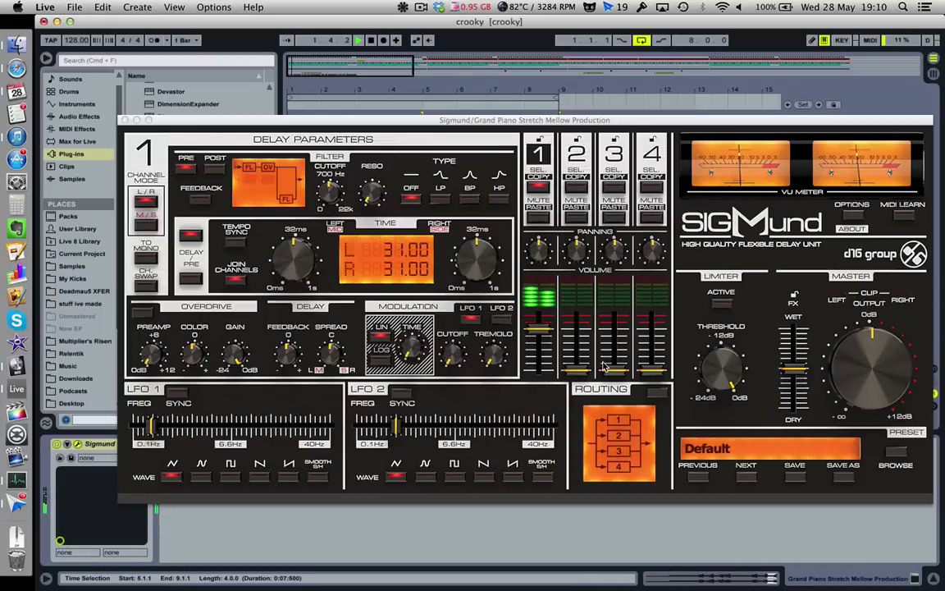
{"action": "left_click", "coordinate": [126, 120]}
{"action": "scroll", "coordinate": [166, 200], "scroll_direction": "up", "scroll_amount": 5}
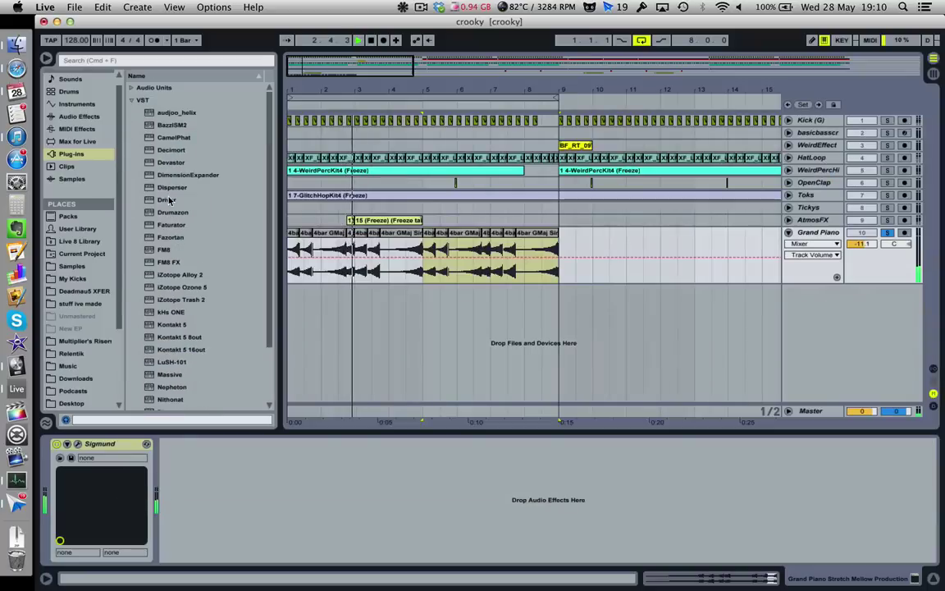
Add a Compressor after Sigmund on the Grand Piano track and set its threshold to -17.9 dB
{"action": "left_click", "coordinate": [79, 116]}
{"action": "left_click_drag", "start_coordinate": [168, 175], "coordinate": [182, 457]}
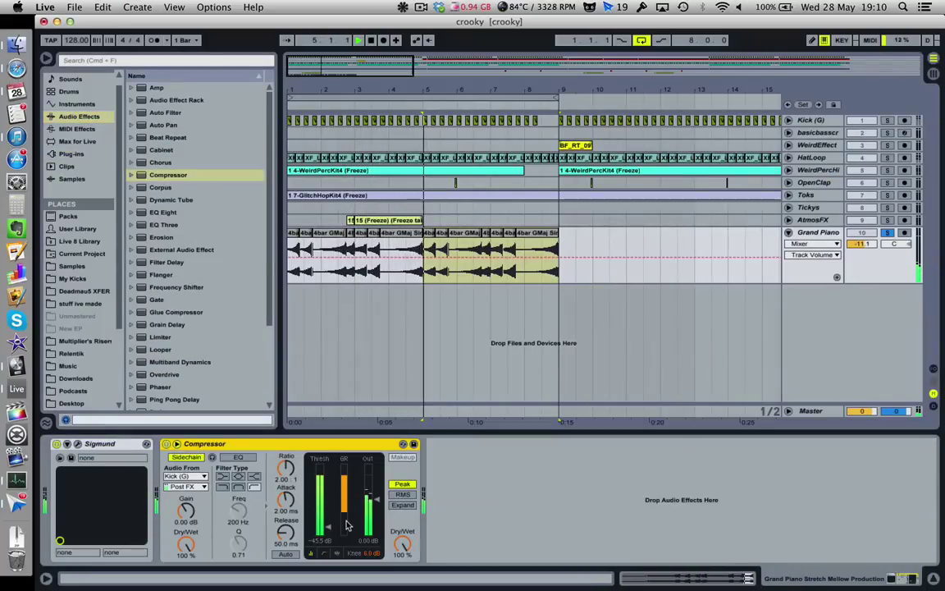
{"action": "left_click_drag", "start_coordinate": [328, 527], "coordinate": [328, 506]}
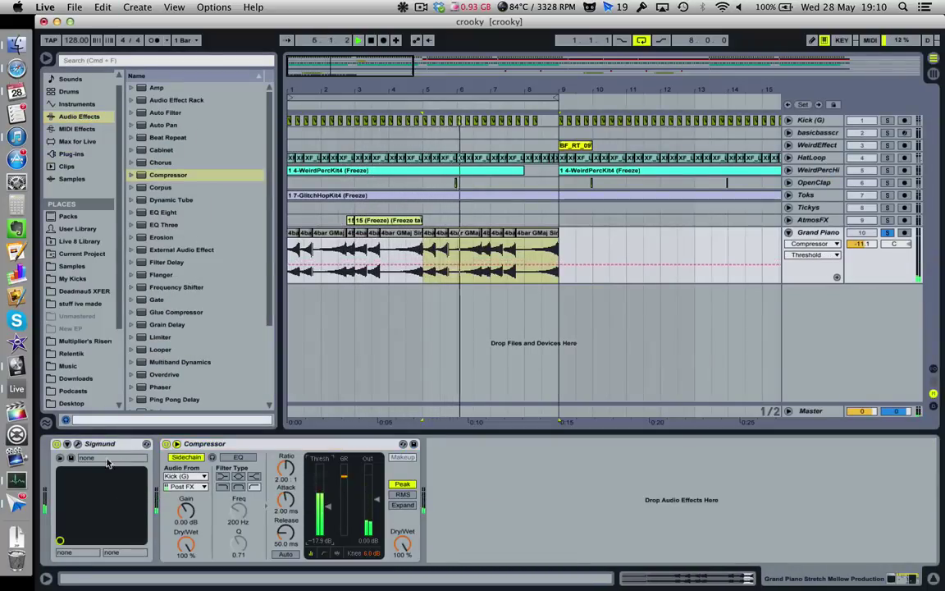
Audition Sigmund's bar-aligned Synth Riffs presets Batalion, Complextro, Choked to Death, Floater and Arrhythmy on the chords
{"action": "left_click", "coordinate": [107, 463]}
{"action": "left_click", "coordinate": [244, 190]}
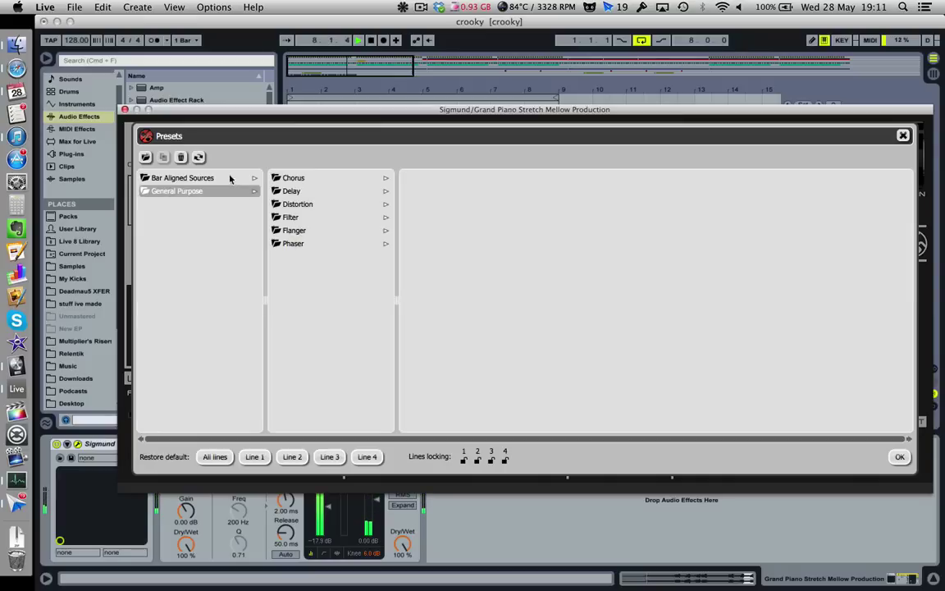
{"action": "left_click", "coordinate": [233, 177]}
{"action": "left_click", "coordinate": [322, 192]}
{"action": "left_click", "coordinate": [471, 229]}
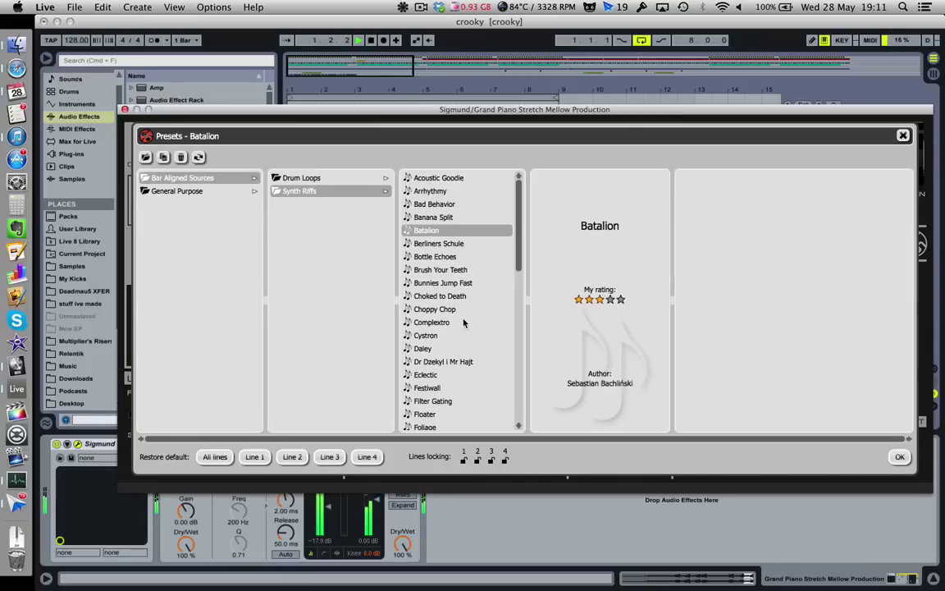
{"action": "left_click", "coordinate": [432, 323]}
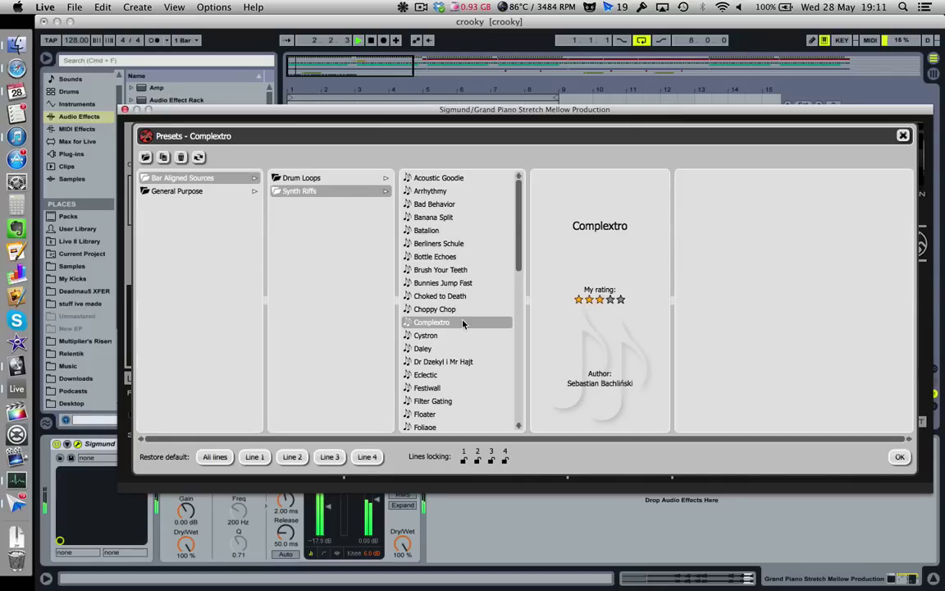
{"action": "left_click", "coordinate": [463, 297]}
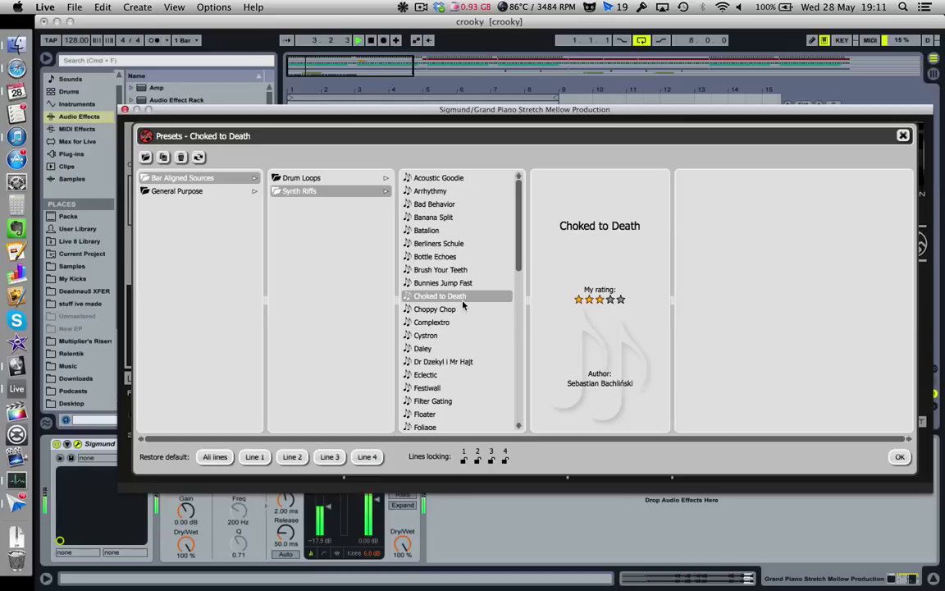
{"action": "left_click", "coordinate": [458, 414]}
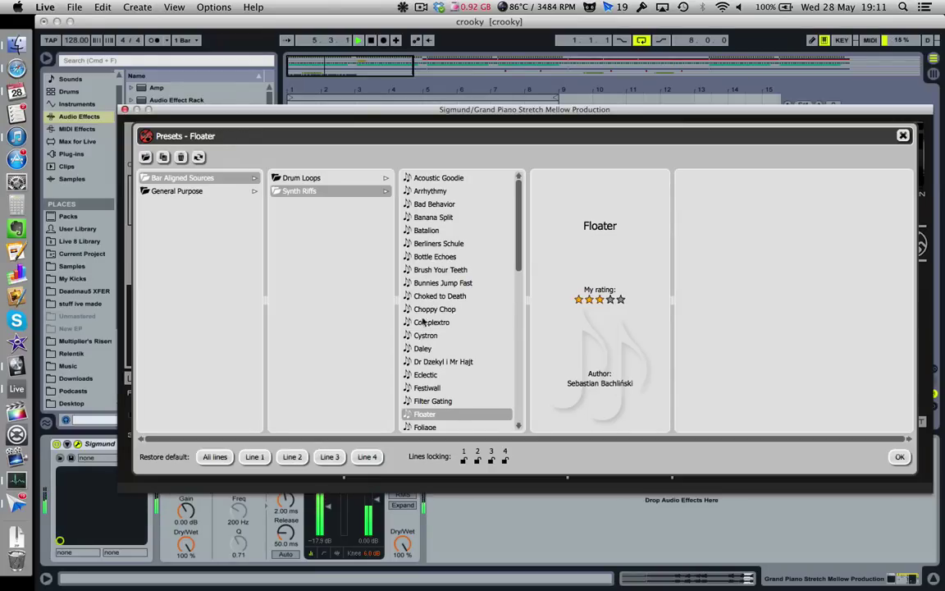
{"action": "left_click", "coordinate": [441, 191]}
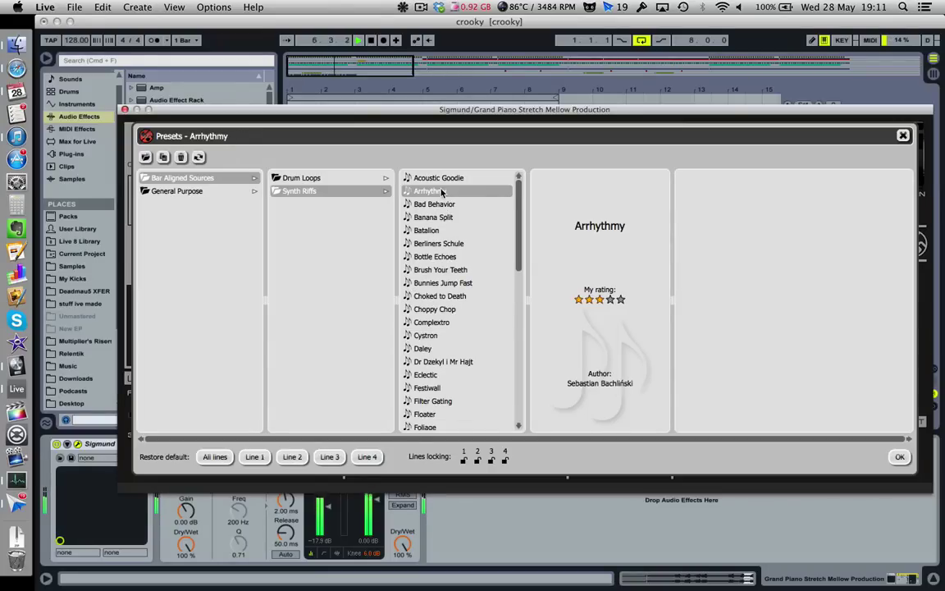
Audition further Synth Riffs presets in Sigmund, including Miami Vice, Side Kick and Slippers
{"action": "scroll", "coordinate": [447, 328], "scroll_direction": "down", "scroll_amount": 5}
{"action": "left_click", "coordinate": [431, 265]}
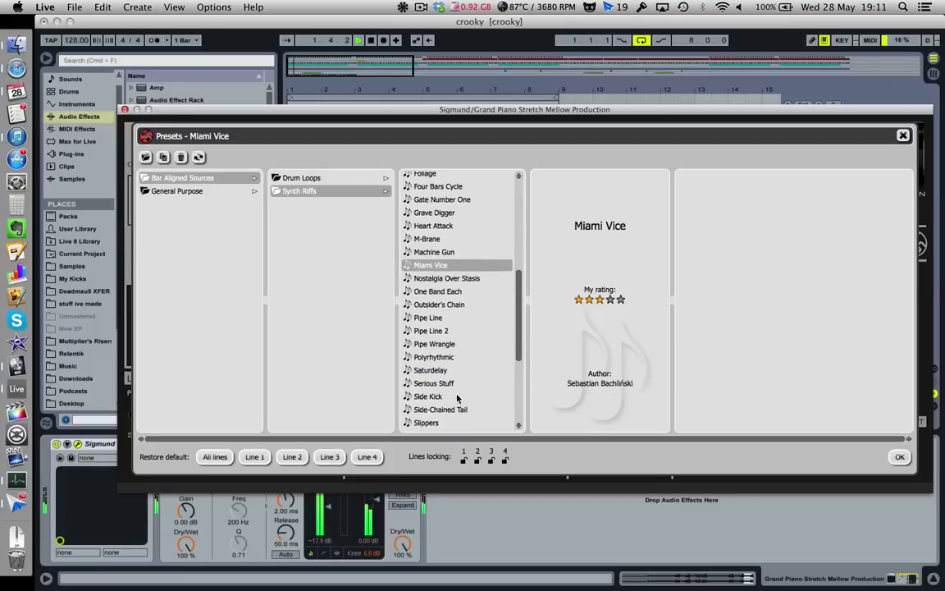
{"action": "left_click", "coordinate": [457, 397]}
{"action": "left_click", "coordinate": [459, 422]}
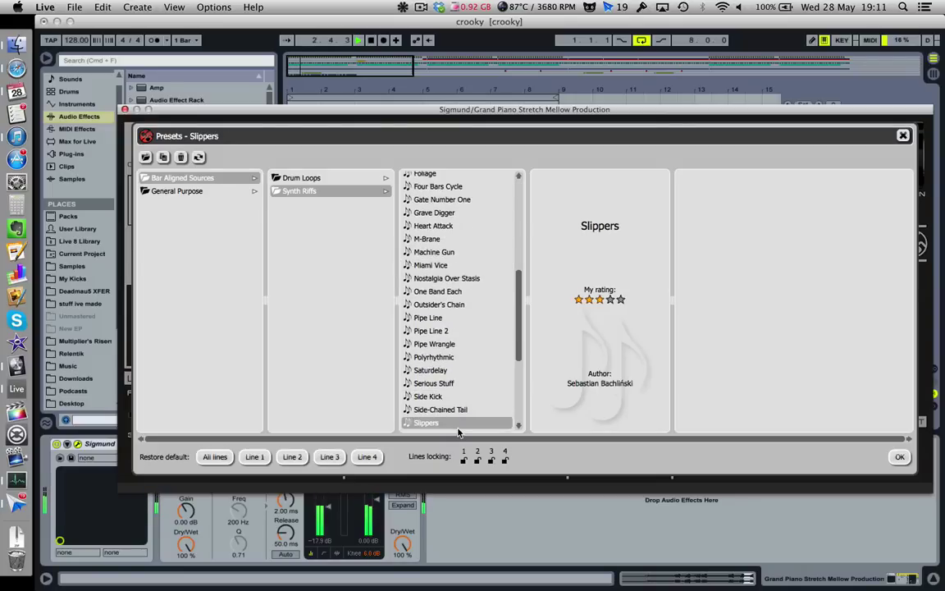
{"action": "left_click", "coordinate": [448, 390]}
Load Sigmund's Hourse preset from the Drum Loops category and close the plug-in window
{"action": "left_click", "coordinate": [343, 178]}
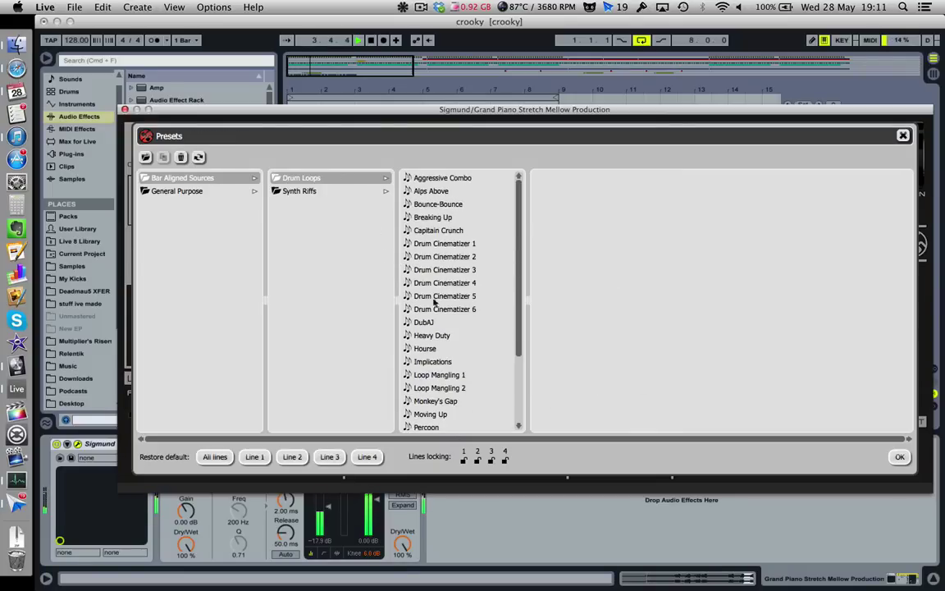
{"action": "left_click", "coordinate": [450, 349]}
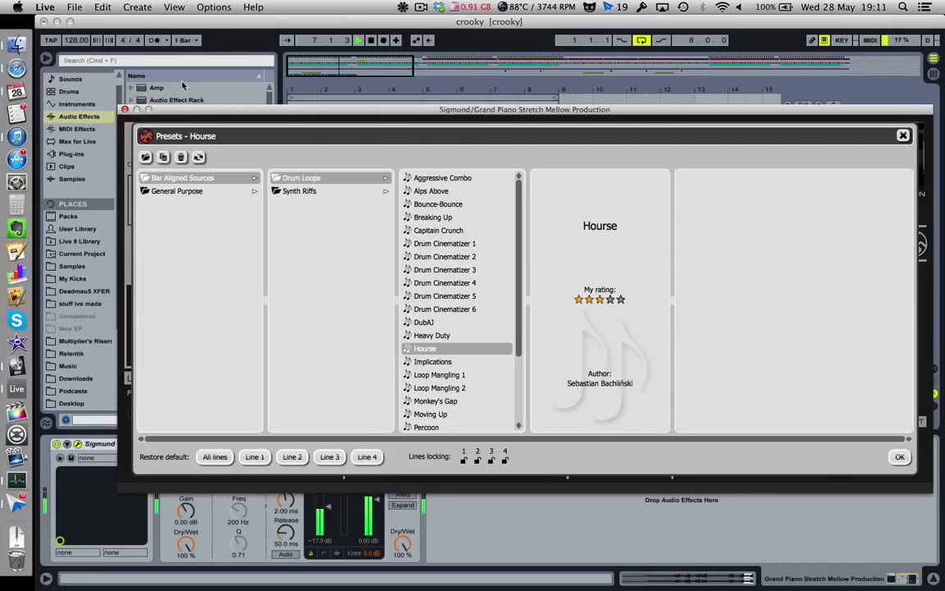
{"action": "left_click", "coordinate": [124, 110]}
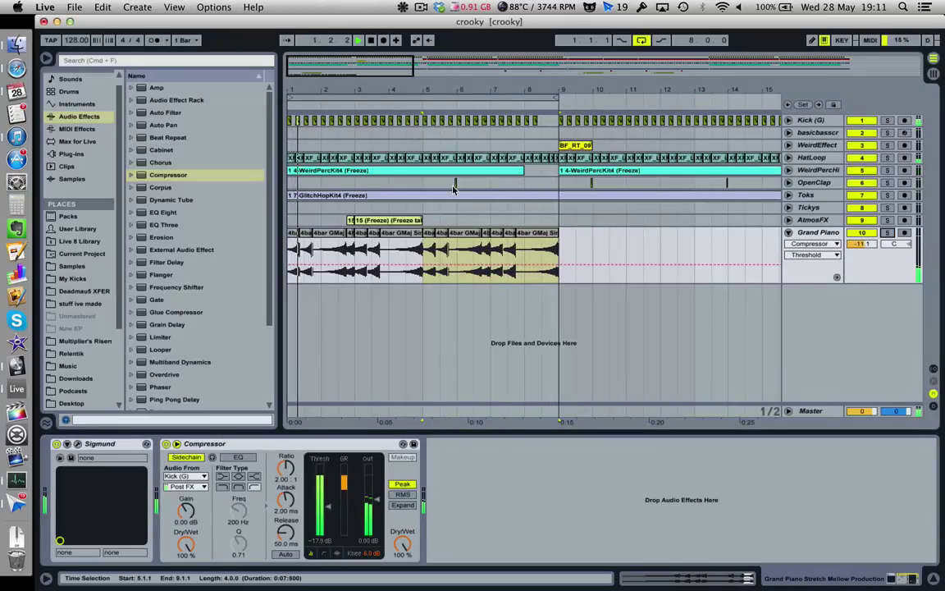
Reopen Sigmund, try the Bounce-Bounce preset, load Aggressive Combo instead and close the plug-in window
{"action": "left_click", "coordinate": [78, 443]}
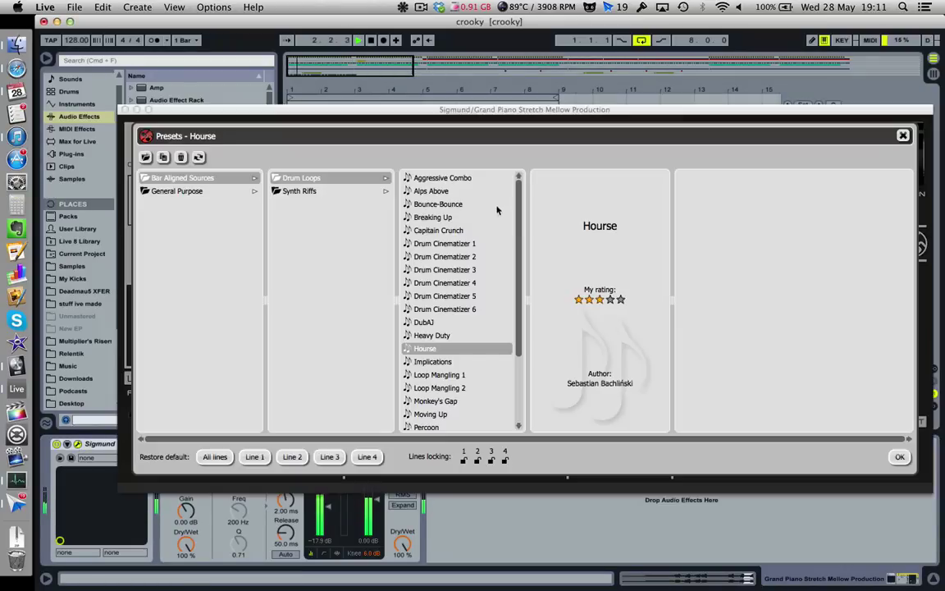
{"action": "left_click", "coordinate": [461, 207]}
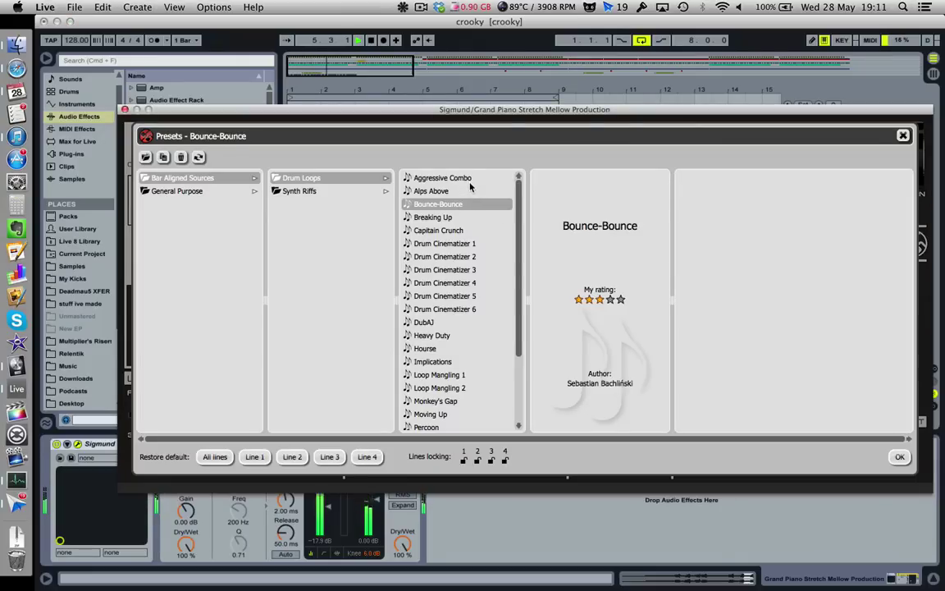
{"action": "left_click", "coordinate": [459, 178]}
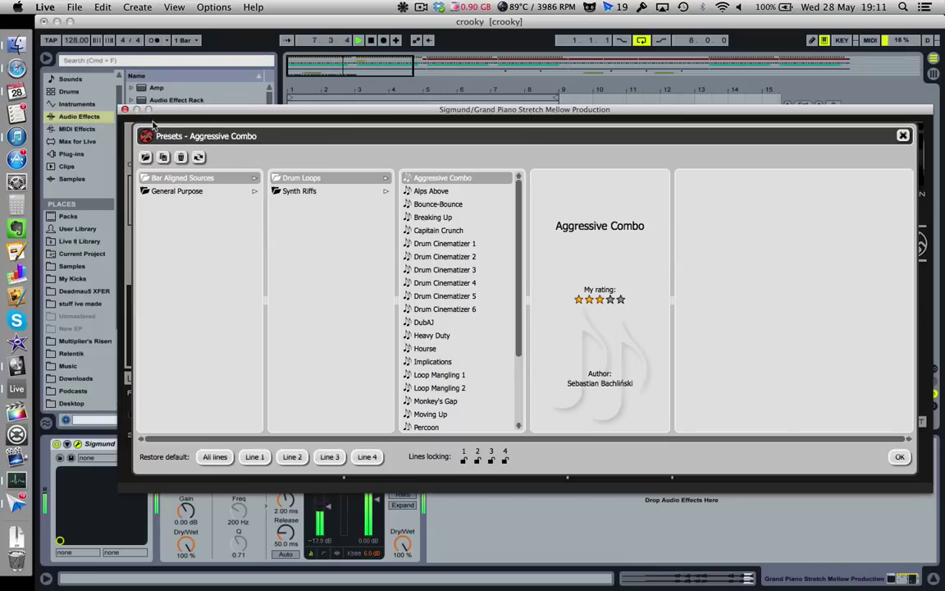
{"action": "left_click", "coordinate": [124, 110]}
Insert the Max for Live Convolution Reverb Pro between Sigmund and the Compressor
{"action": "left_click", "coordinate": [78, 142]}
{"action": "left_click", "coordinate": [90, 154]}
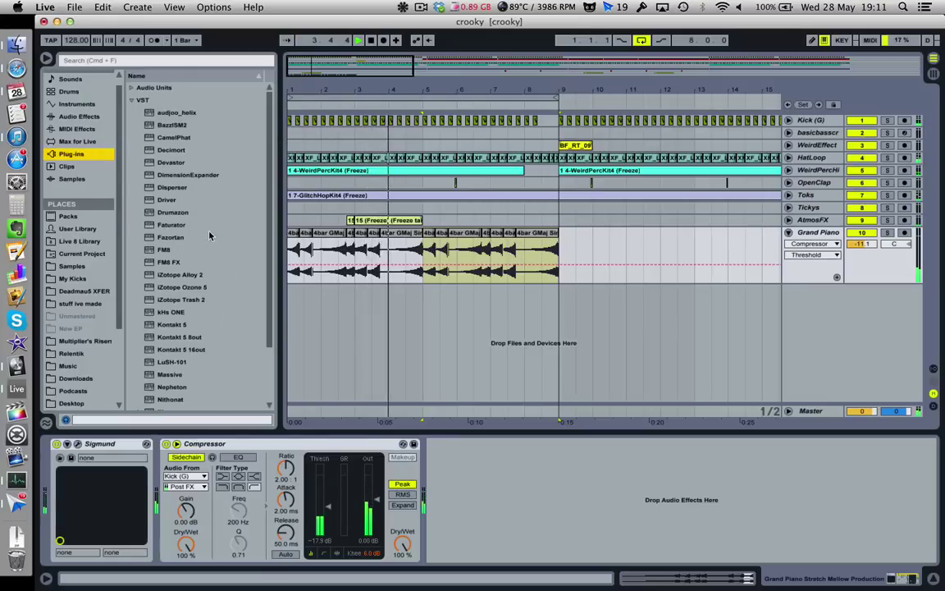
{"action": "scroll", "coordinate": [179, 168], "scroll_direction": "down", "scroll_amount": 5}
{"action": "left_click", "coordinate": [85, 117]}
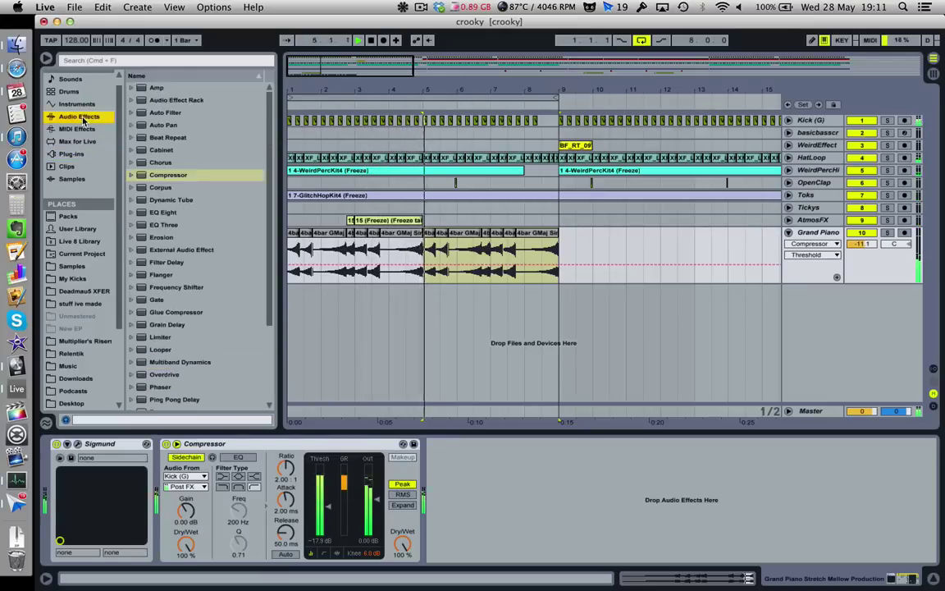
{"action": "left_click", "coordinate": [86, 144]}
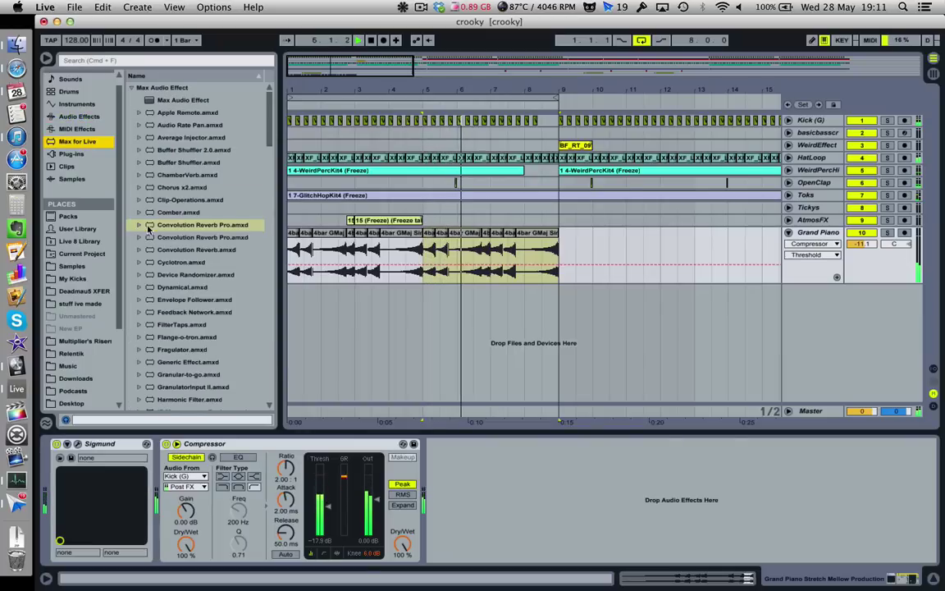
{"action": "mouse_move", "coordinate": [151, 225]}
{"action": "left_mouse_down"}
{"action": "mouse_move", "coordinate": [197, 461]}
{"action": "mouse_move", "coordinate": [172, 460]}
{"action": "left_mouse_up"}
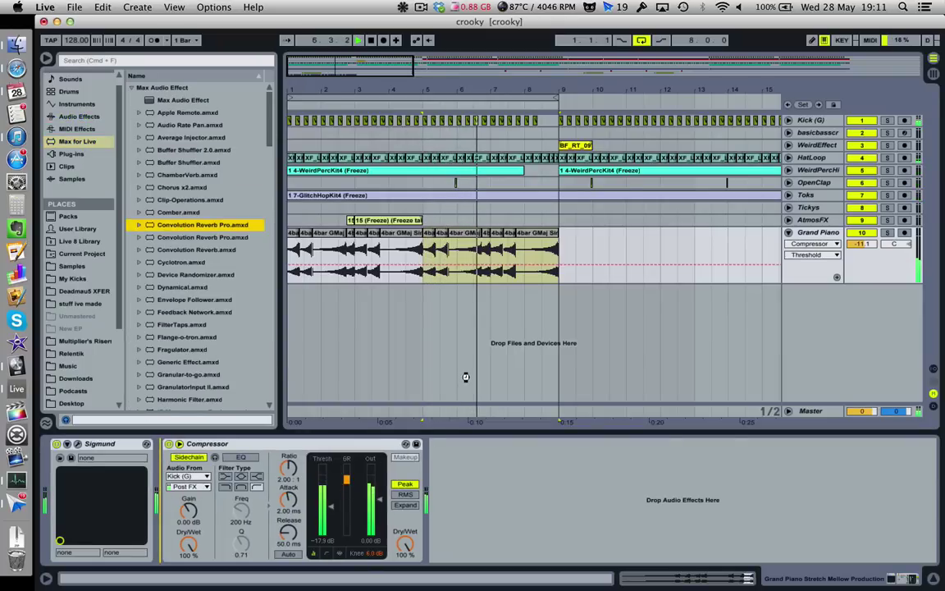
Set the Convolution Reverb Pro type to 11 Experimental with an EDSP7500 Phantom and Reverb impulse response
{"action": "left_click", "coordinate": [262, 545]}
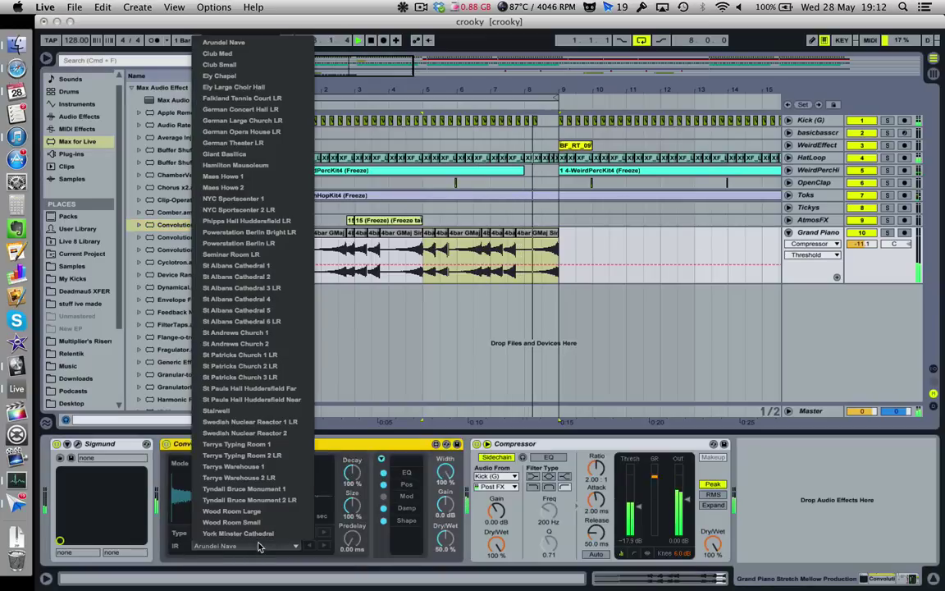
{"action": "left_click", "coordinate": [273, 433]}
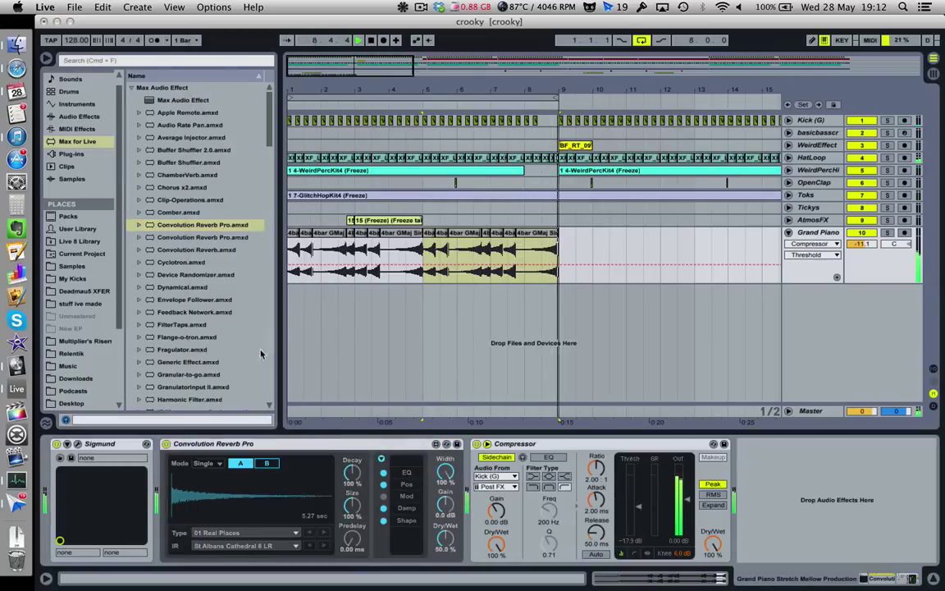
{"action": "left_click", "coordinate": [246, 533]}
{"action": "left_click", "coordinate": [246, 526]}
{"action": "left_click", "coordinate": [246, 545]}
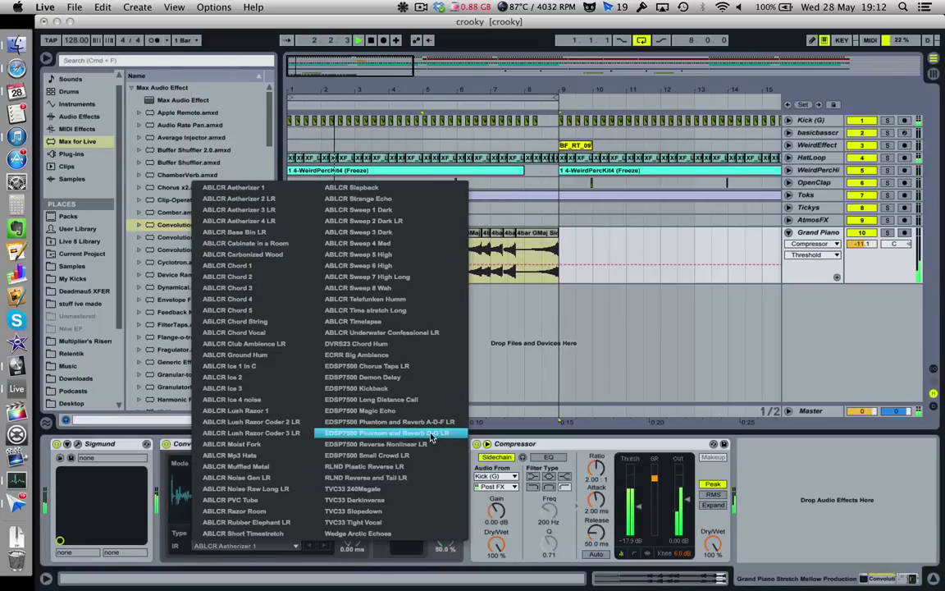
{"action": "left_click", "coordinate": [369, 446]}
Turn off loop playback and duplicate the eight bars of grand piano chords three times, up to bar 33
{"action": "left_click_drag", "start_coordinate": [458, 90], "coordinate": [457, 62]}
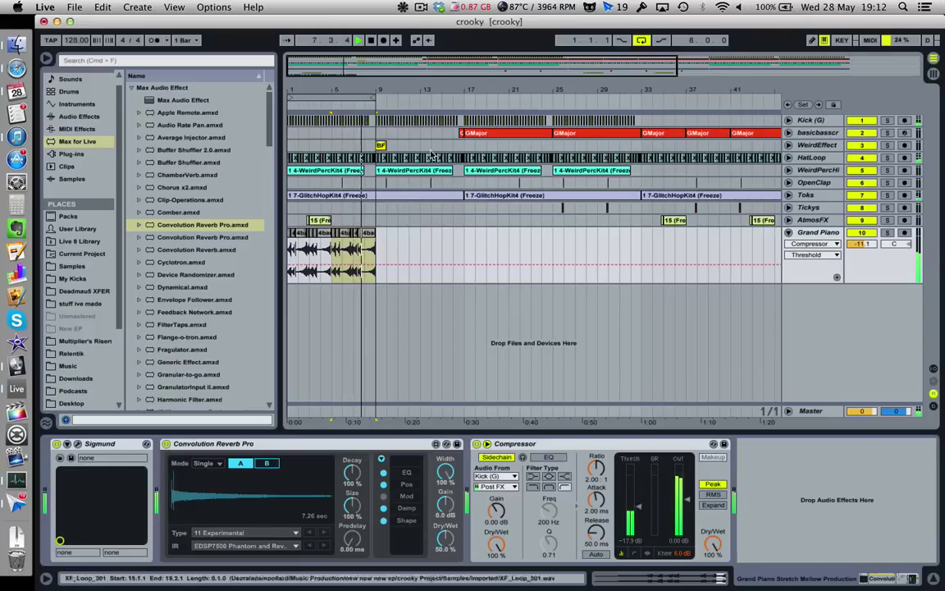
{"action": "left_click", "coordinate": [643, 42]}
{"action": "left_click_drag", "start_coordinate": [376, 254], "coordinate": [279, 256]}
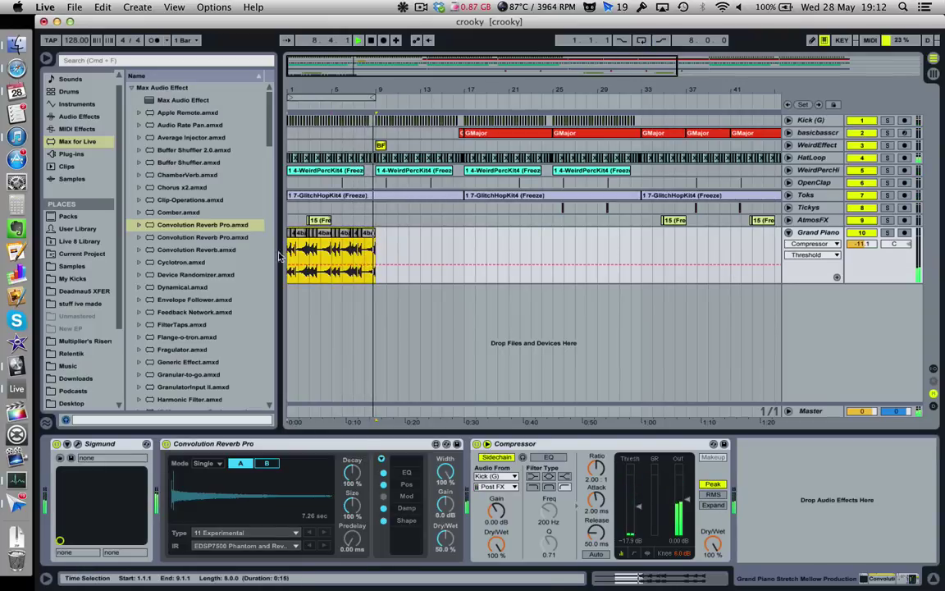
{"action": "key", "text": "super+d"}
{"action": "key", "text": "super+d"}
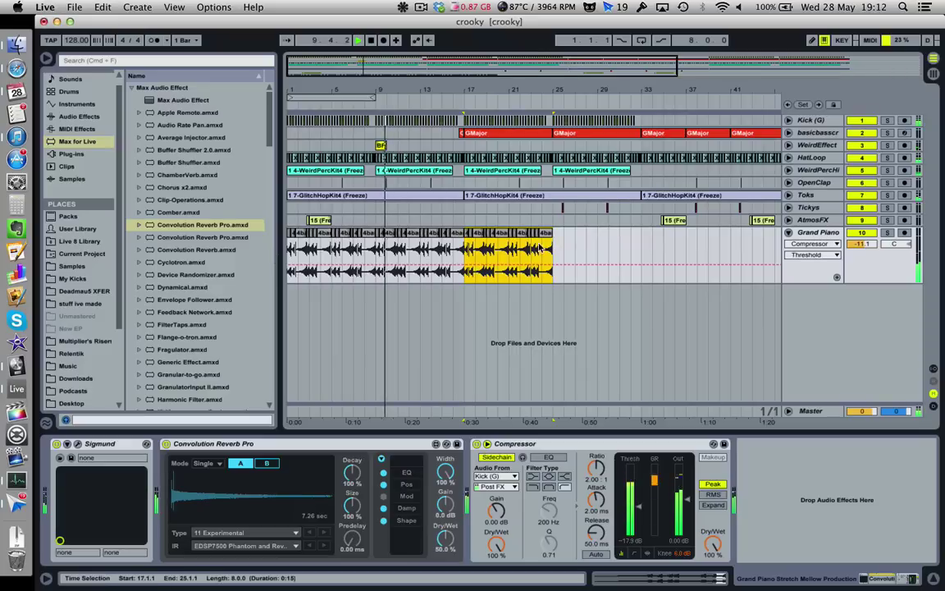
{"action": "key", "text": "super+d"}
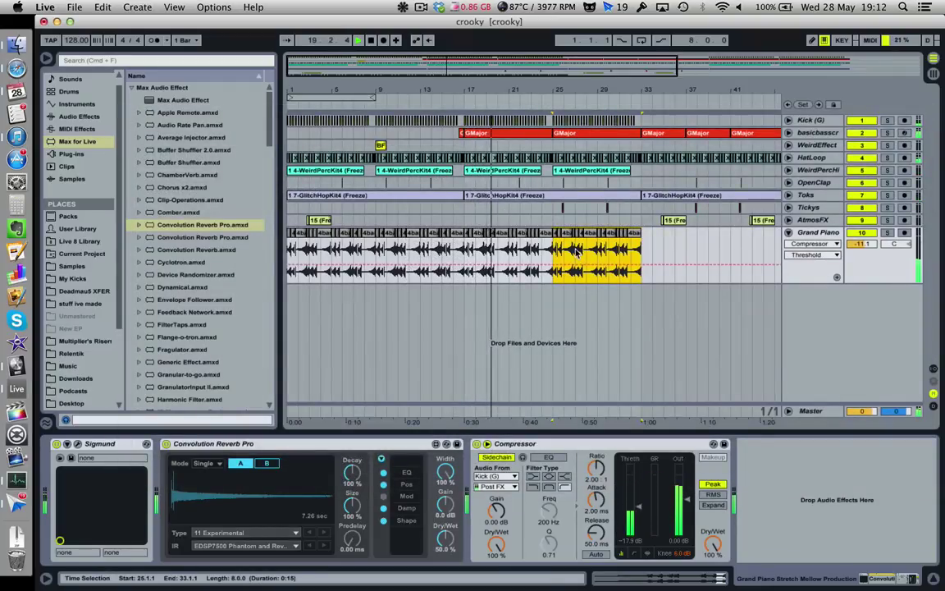
Delete the grand piano chords from bar 17 onward and play the arrangement from bar 1
{"action": "left_click_drag", "start_coordinate": [671, 250], "coordinate": [463, 251]}
{"action": "left_click", "coordinate": [289, 213]}
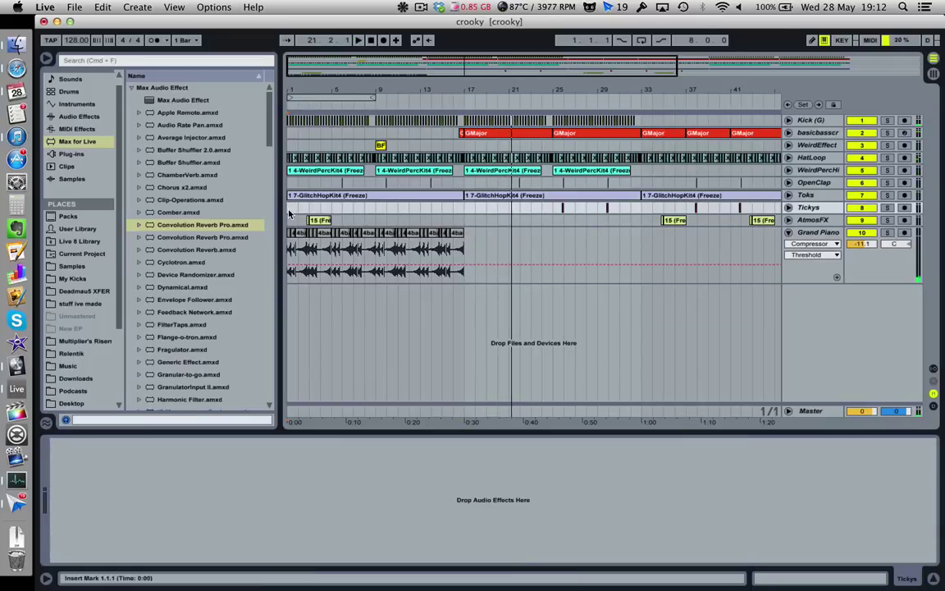
{"action": "key", "text": "space"}
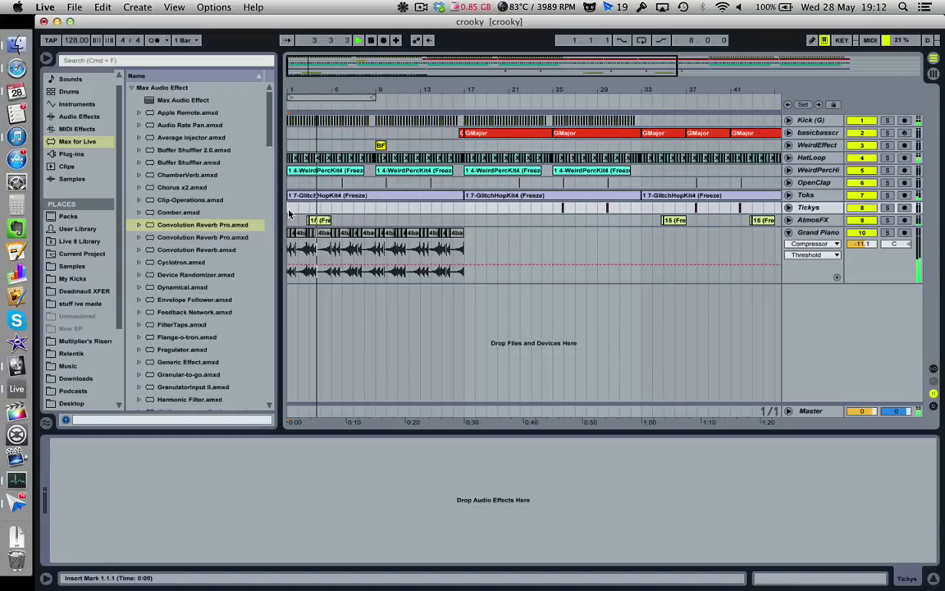
Solo the Grand Piano track and lower the Convolution Reverb Pro dry/wet to 16.5 %
{"action": "left_click", "coordinate": [888, 233]}
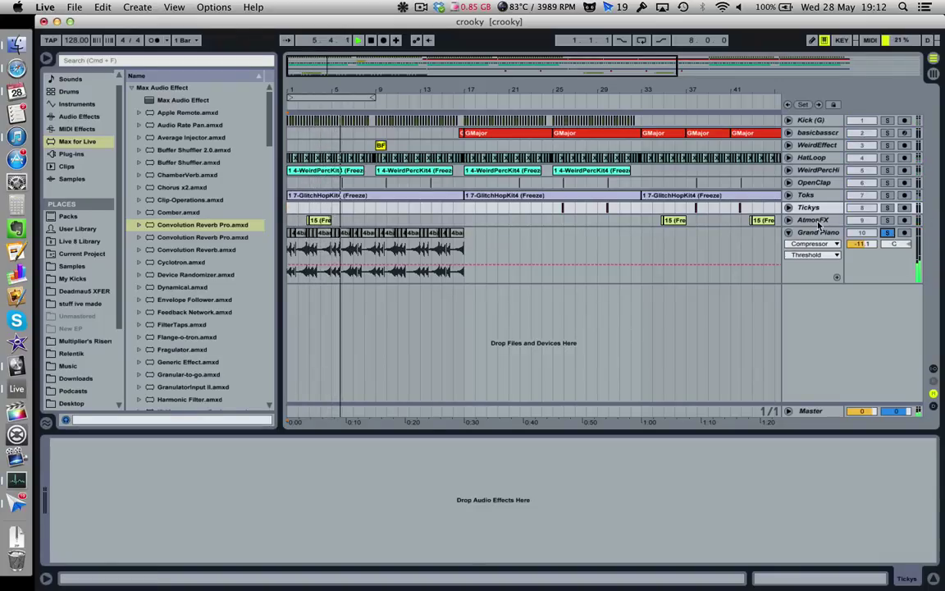
{"action": "left_click", "coordinate": [819, 233]}
{"action": "left_click_drag", "start_coordinate": [446, 539], "coordinate": [445, 589]}
{"action": "left_click", "coordinate": [888, 233]}
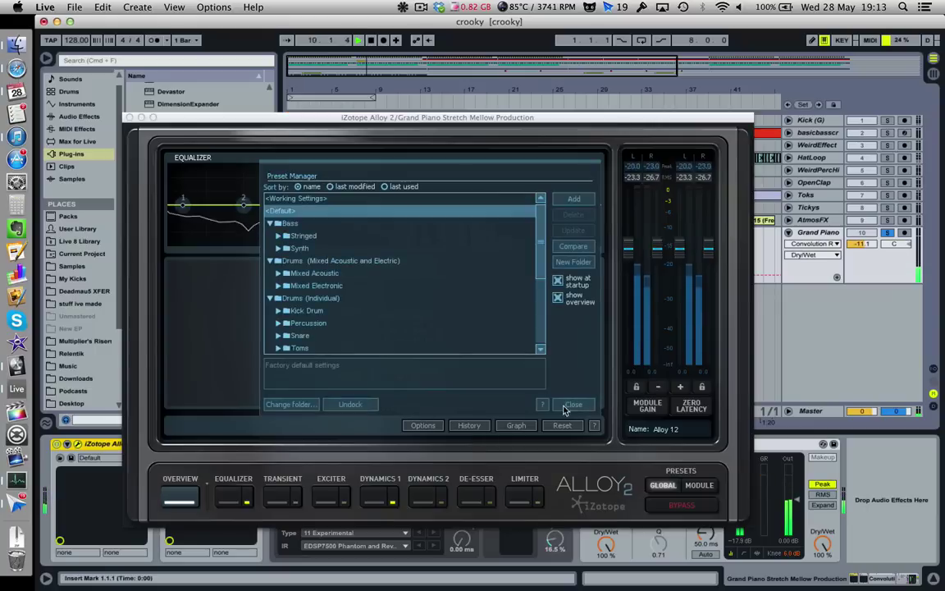
Close Alloy 2's preset manager, switch to the Exciter and choose a preset for that module
{"action": "left_click", "coordinate": [572, 404]}
{"action": "left_click", "coordinate": [331, 496]}
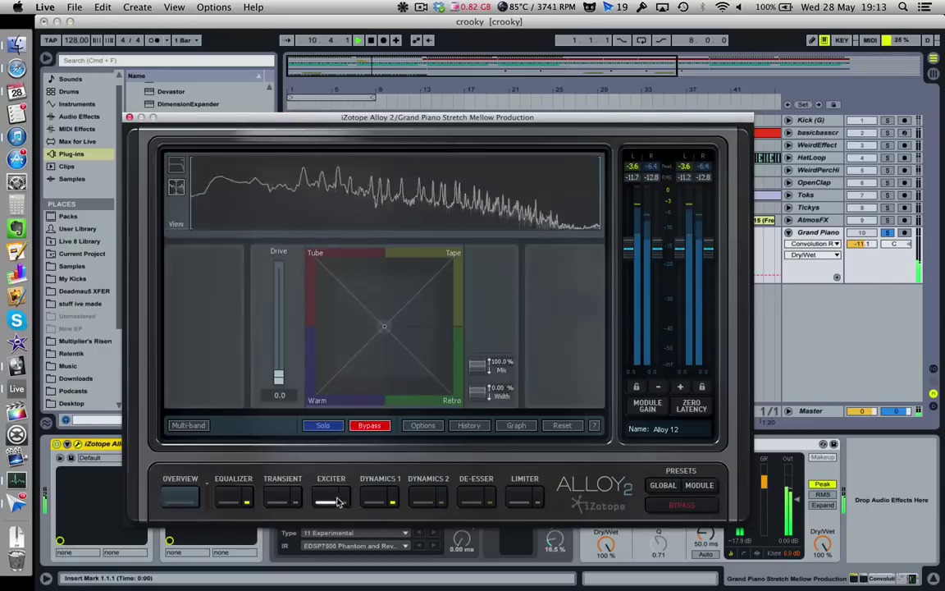
{"action": "left_click", "coordinate": [699, 485]}
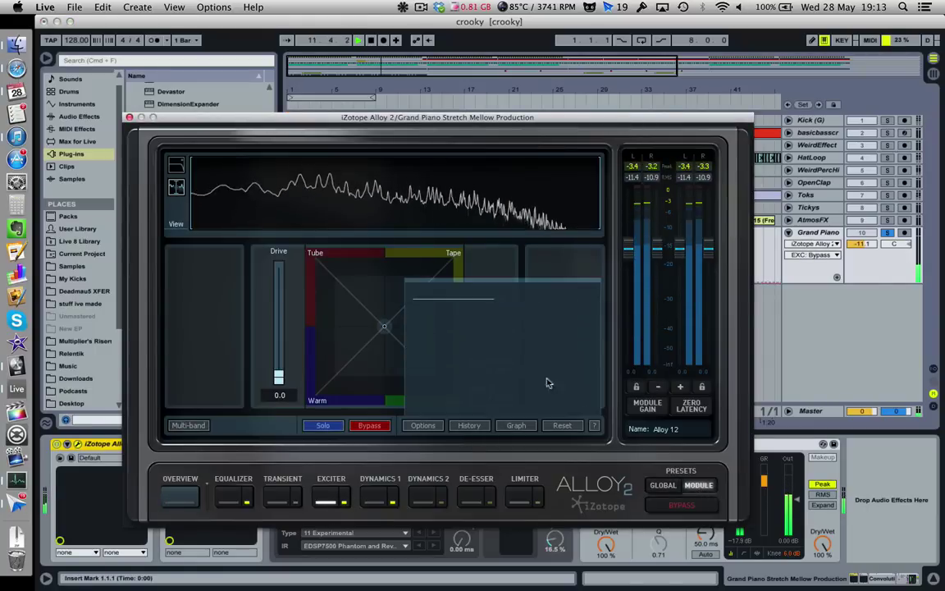
{"action": "left_click", "coordinate": [443, 374]}
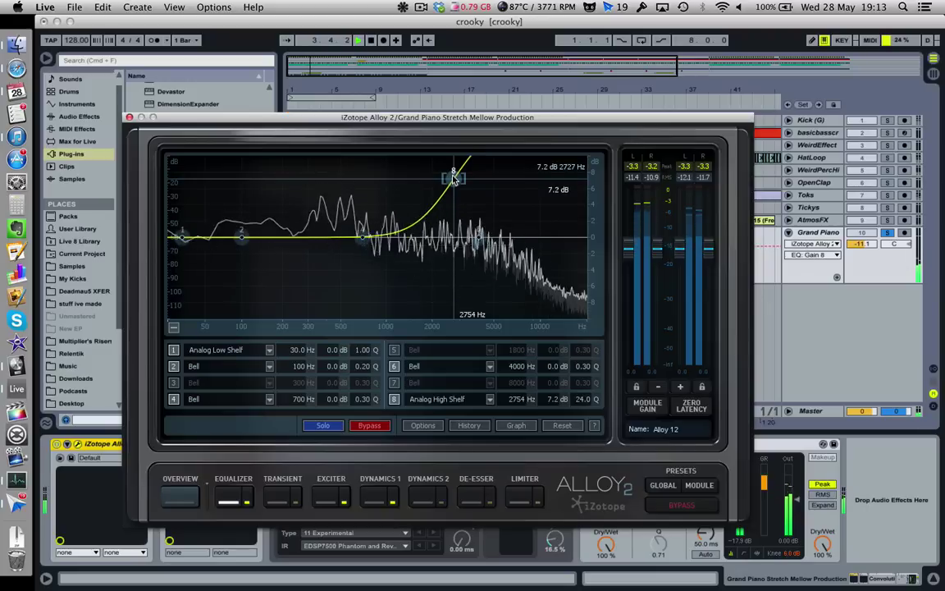
Set Alloy 2 equalizer band 2 to an HP Flat filter at 1160 Hz and reset the band 8 high shelf
{"action": "left_click_drag", "start_coordinate": [453, 184], "coordinate": [450, 194]}
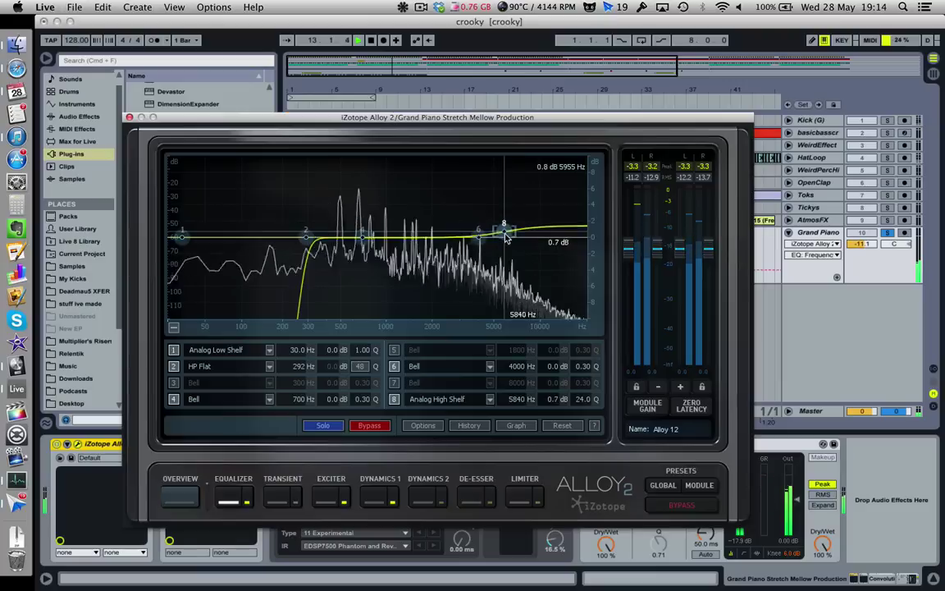
{"action": "left_click_drag", "start_coordinate": [507, 232], "coordinate": [506, 240]}
{"action": "double_click", "coordinate": [505, 240]}
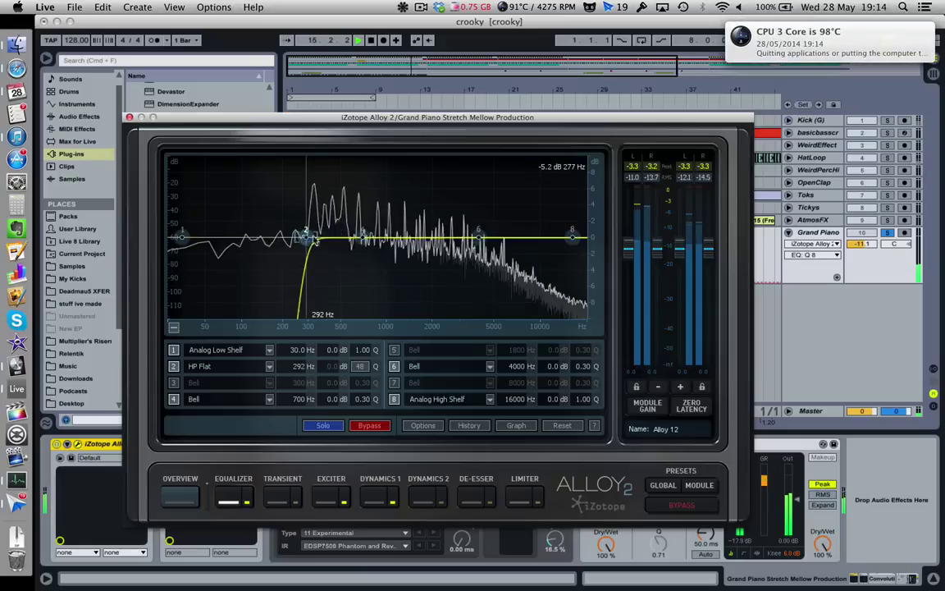
{"action": "left_click_drag", "start_coordinate": [382, 239], "coordinate": [388, 281]}
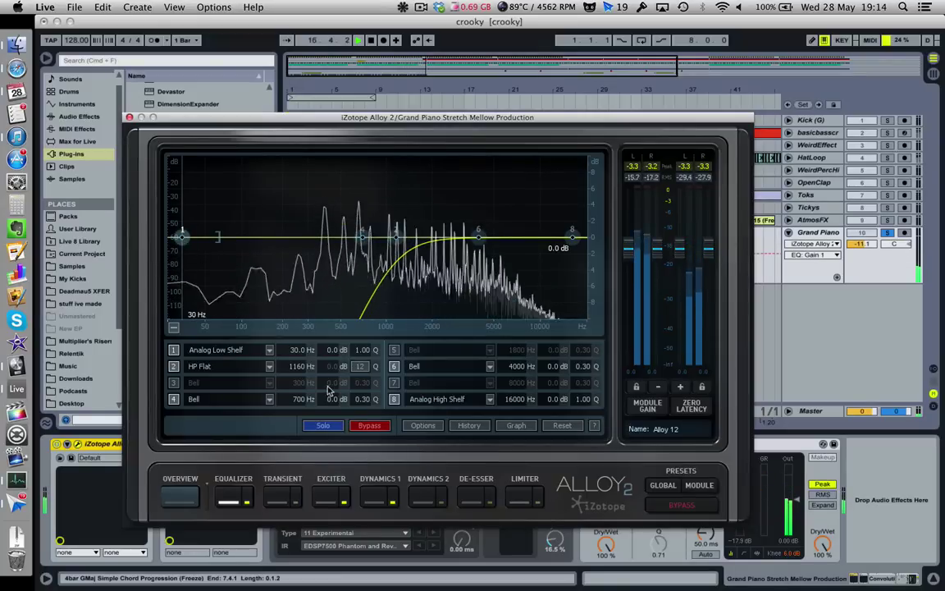
Change equalizer band 1 to an HP Flat filter and raise its cutoff to 742 Hz
{"action": "left_click", "coordinate": [274, 352]}
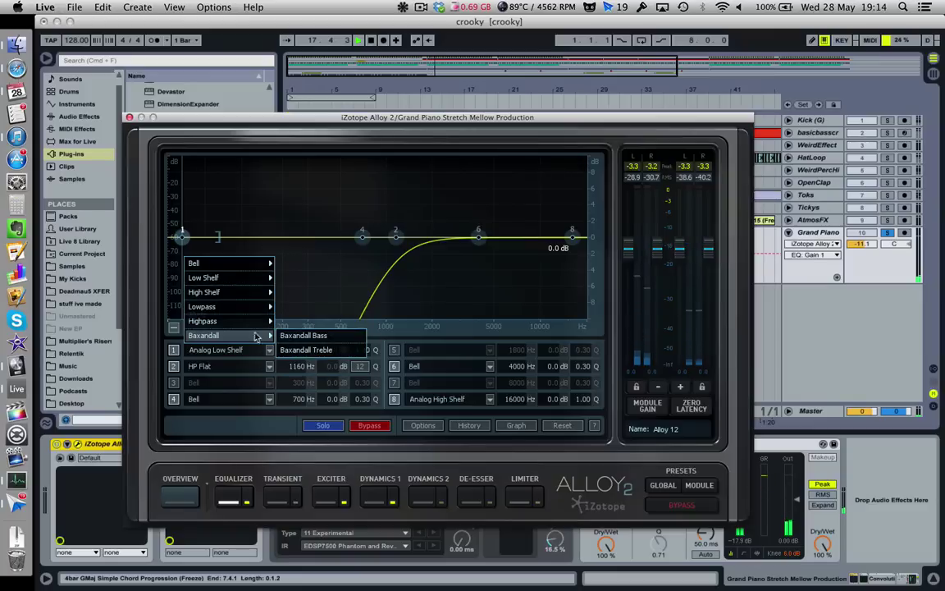
{"action": "mouse_move", "coordinate": [267, 331]}
{"action": "left_click", "coordinate": [302, 325]}
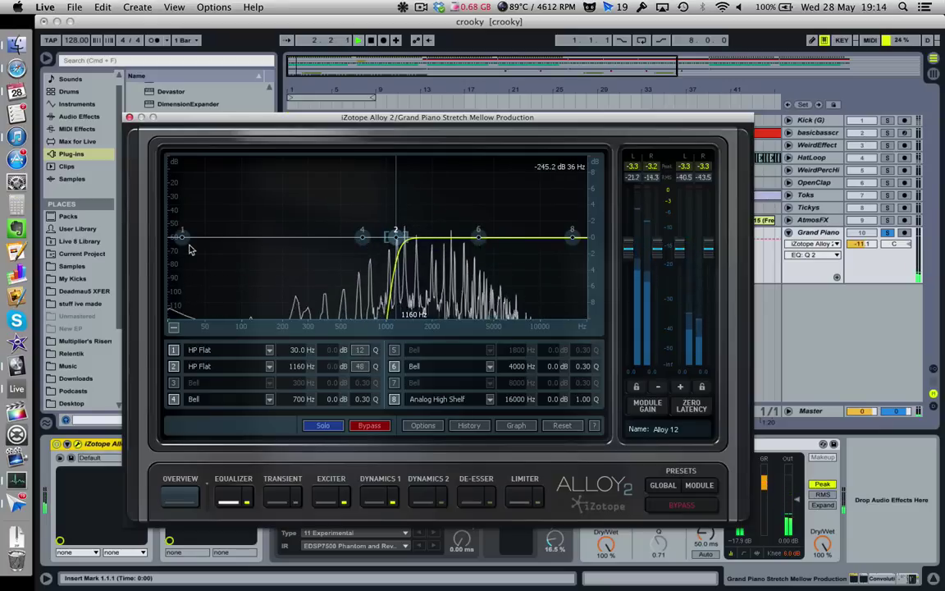
{"action": "left_click_drag", "start_coordinate": [185, 240], "coordinate": [367, 260]}
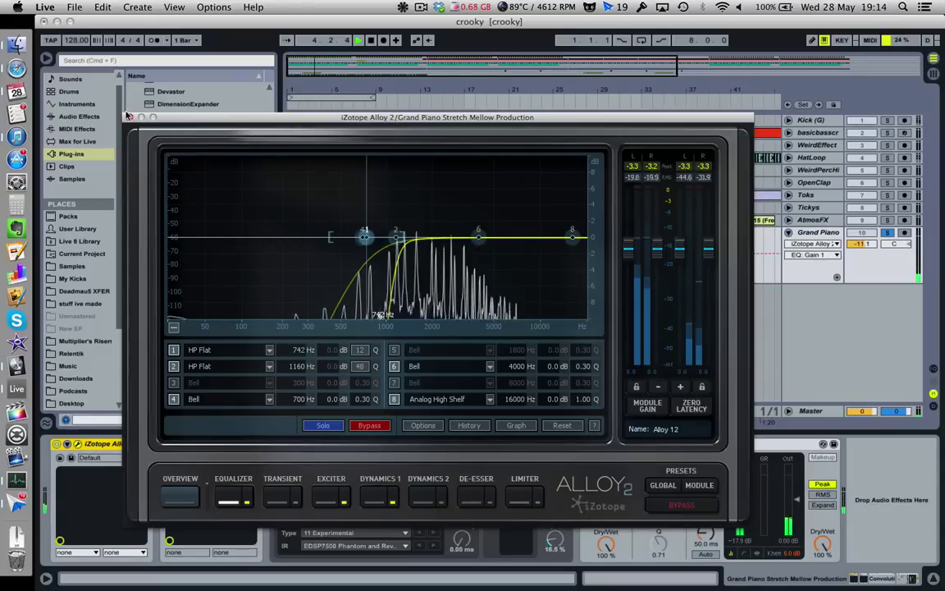
Close Alloy 2, unsolo the Grand Piano track and raise its volume to -5.0 dB
{"action": "left_click", "coordinate": [129, 117]}
{"action": "left_click", "coordinate": [887, 233]}
{"action": "left_click_drag", "start_coordinate": [862, 243], "coordinate": [861, 224]}
Lower Alloy 2's equalizer band 2 cutoff to 845 Hz and raise the Convolution Reverb Pro dry/wet to 74.0 %
{"action": "left_click", "coordinate": [78, 444]}
{"action": "left_click", "coordinate": [569, 393]}
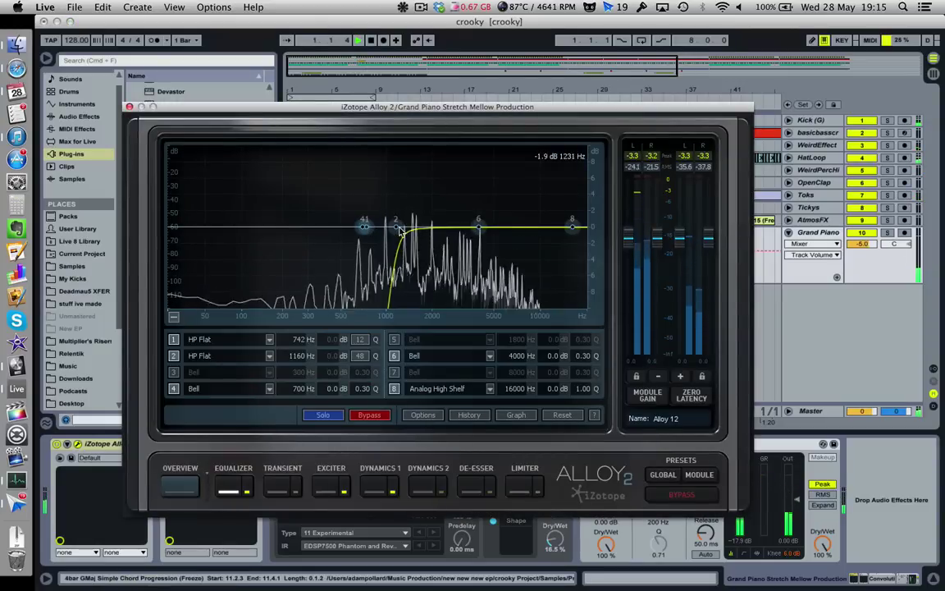
{"action": "left_click_drag", "start_coordinate": [401, 231], "coordinate": [378, 250]}
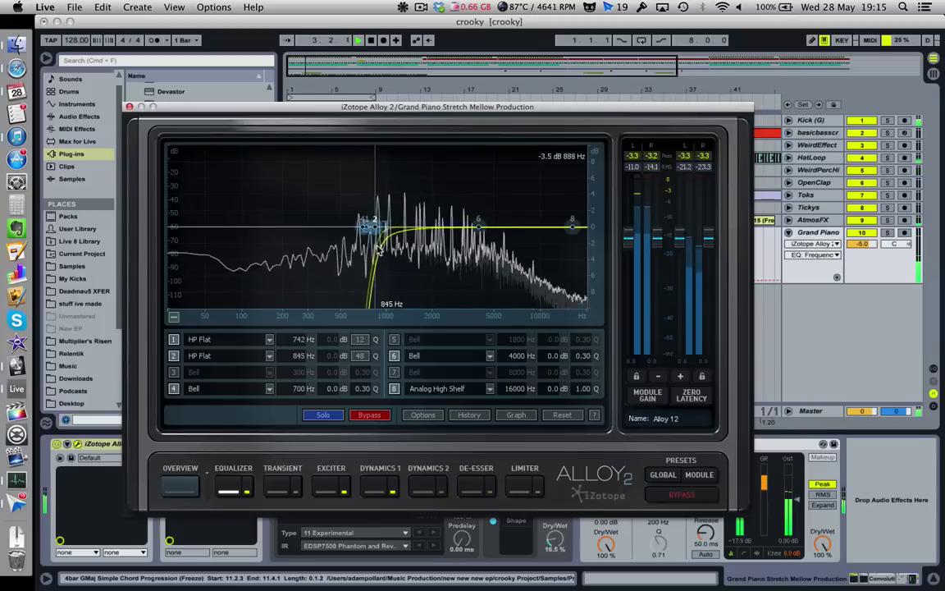
{"action": "left_click", "coordinate": [129, 107]}
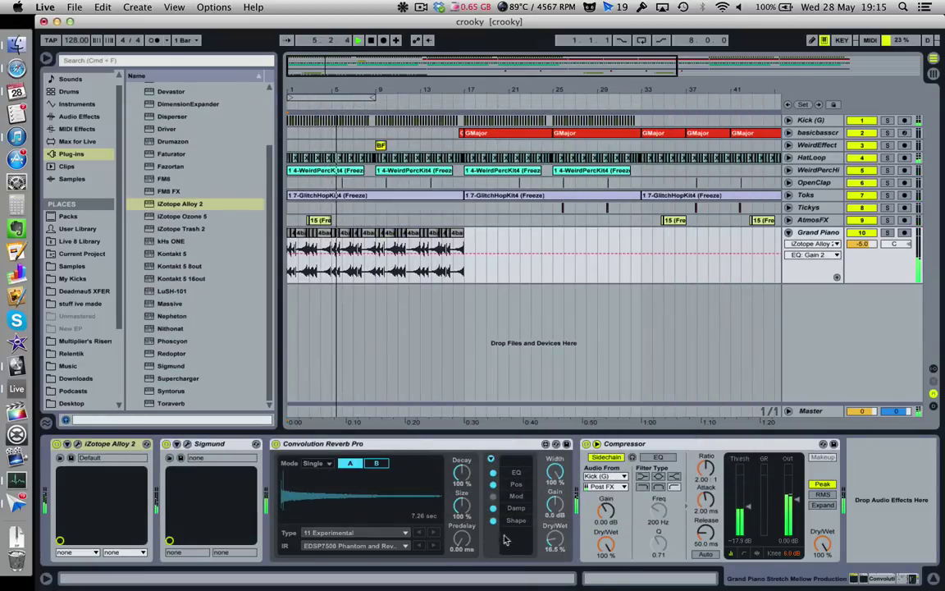
{"action": "left_click_drag", "start_coordinate": [555, 538], "coordinate": [555, 534]}
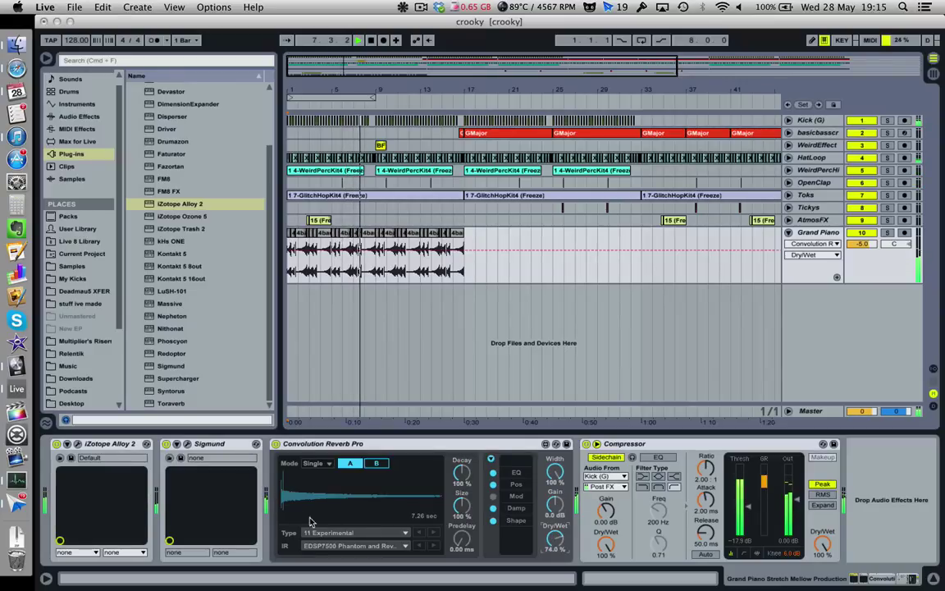
{"action": "left_click", "coordinate": [84, 445]}
{"action": "key", "text": "BackSpace"}
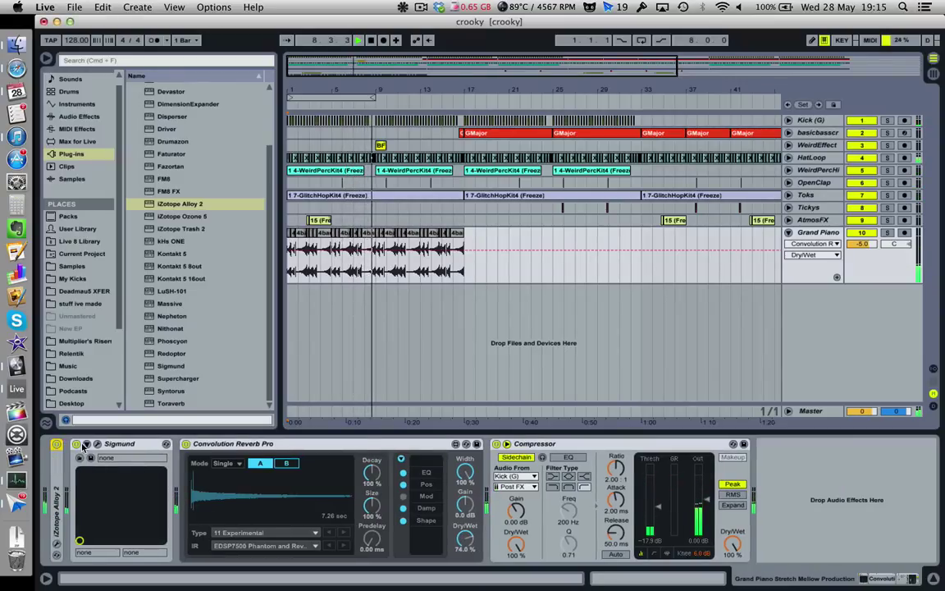
{"action": "key", "text": "super+z"}
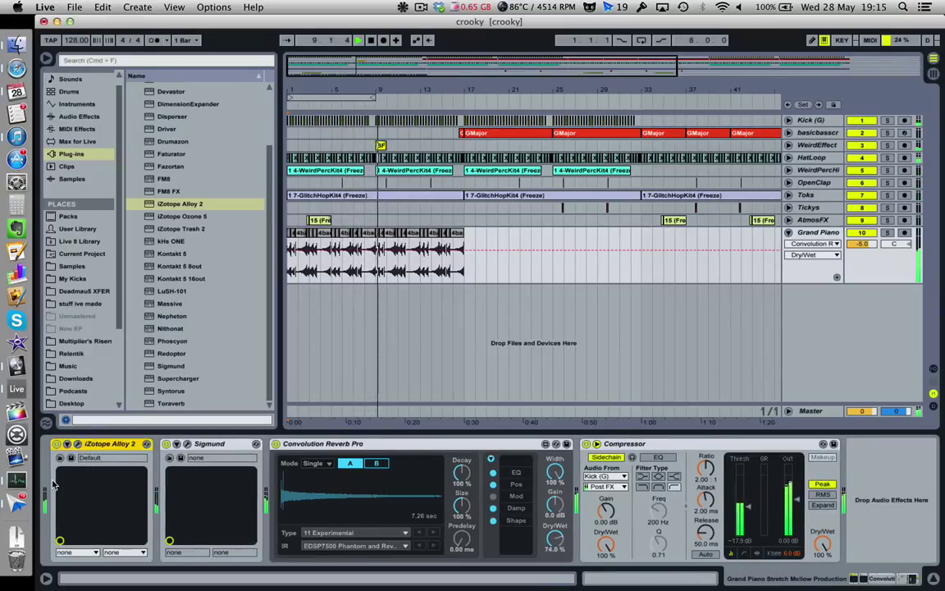
Lower Alloy 2's high-pass bands 1 and 2 to 298 Hz and 206 Hz, and solo the Grand Piano track
{"action": "left_click", "coordinate": [78, 444]}
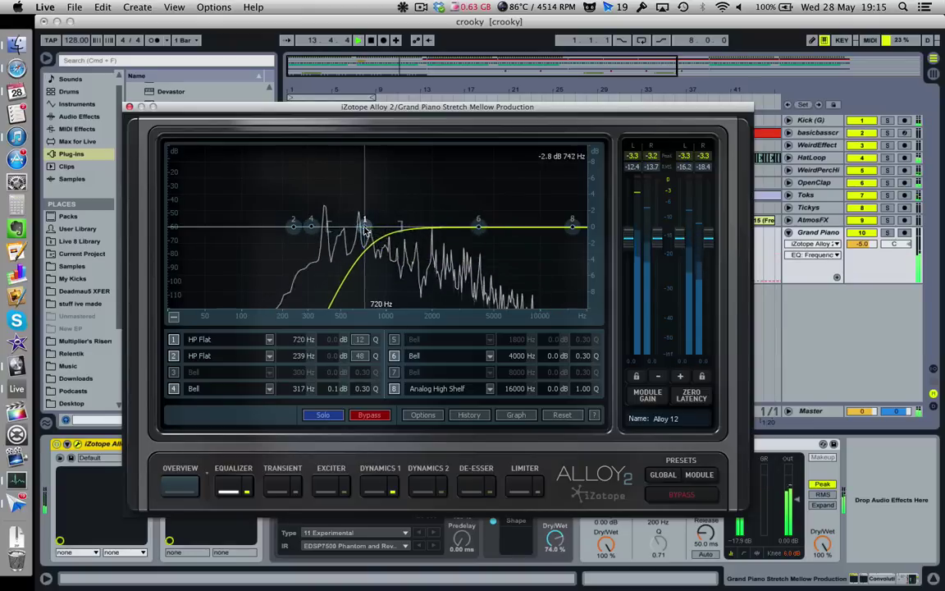
{"action": "left_click_drag", "start_coordinate": [342, 234], "coordinate": [283, 249]}
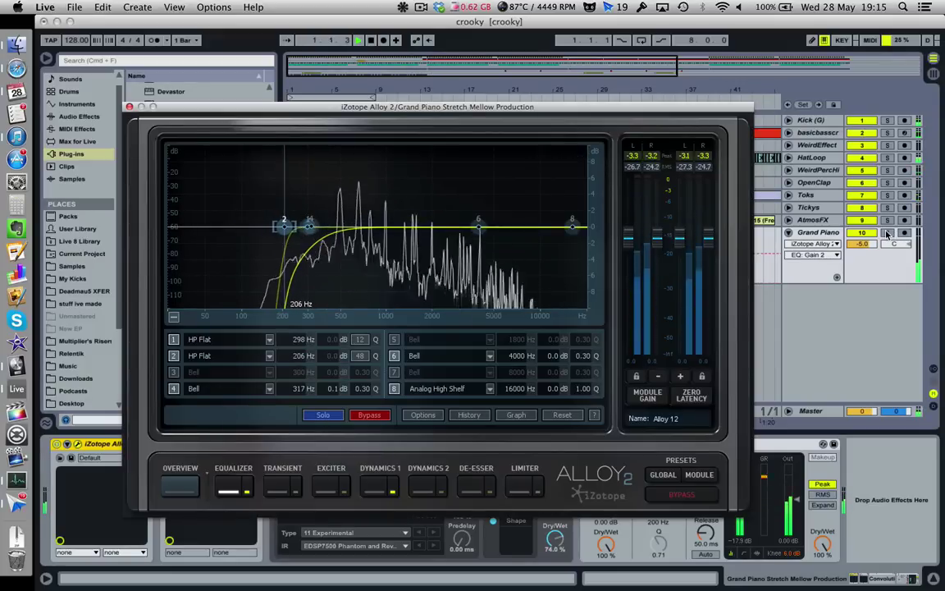
{"action": "left_click", "coordinate": [887, 234]}
{"action": "left_click", "coordinate": [130, 107]}
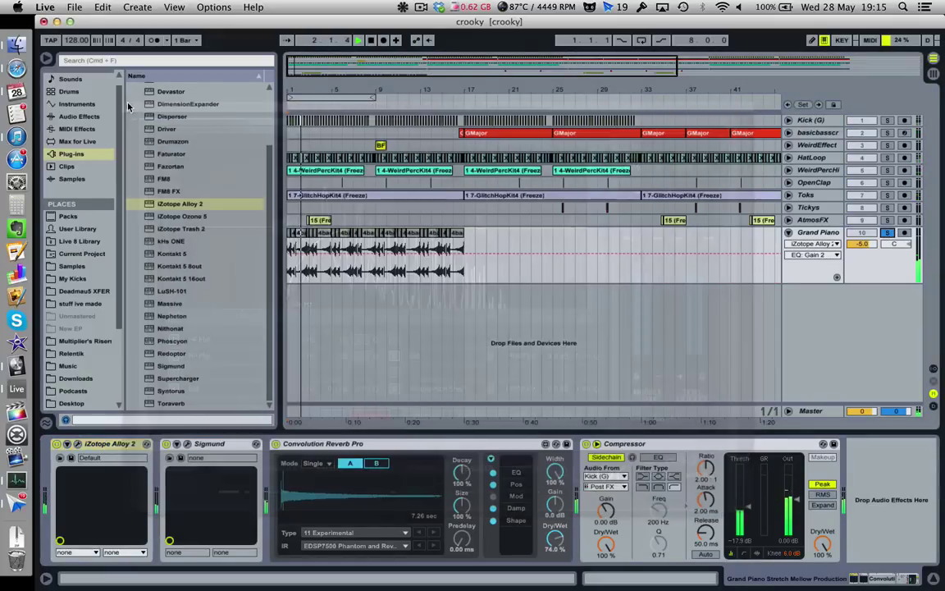
Restart playback from bar 1 and unsolo the Grand Piano track, leaving Alloy 2 closed
{"action": "key", "text": "minus"}
{"action": "key", "text": "space"}
{"action": "key", "text": "space"}
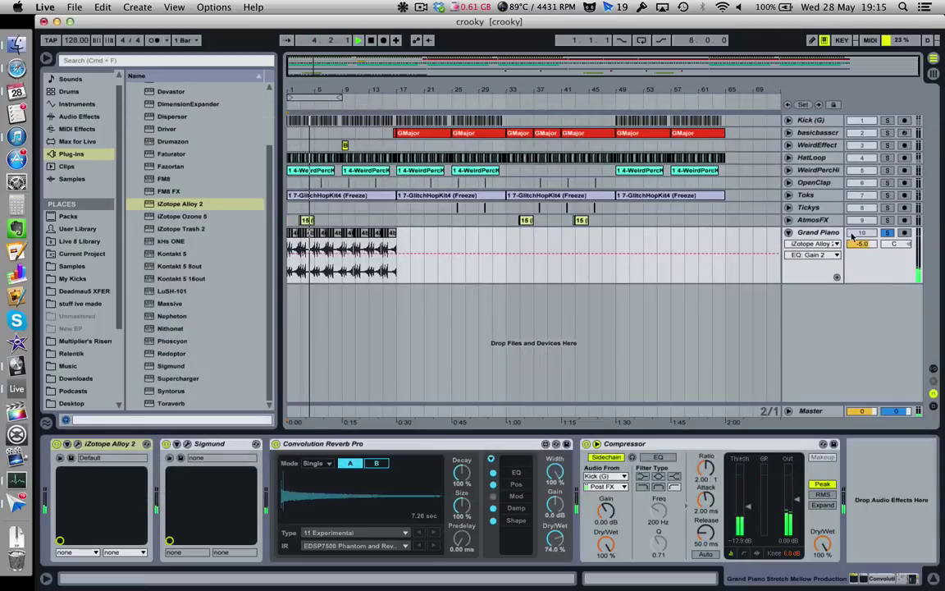
{"action": "left_click", "coordinate": [887, 233]}
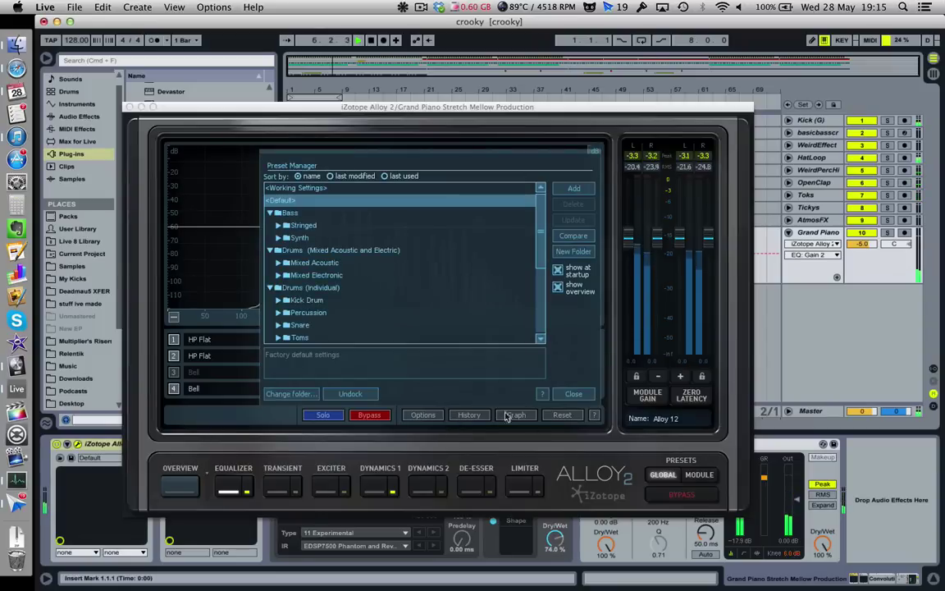
{"action": "left_click", "coordinate": [576, 395]}
{"action": "left_click", "coordinate": [130, 107]}
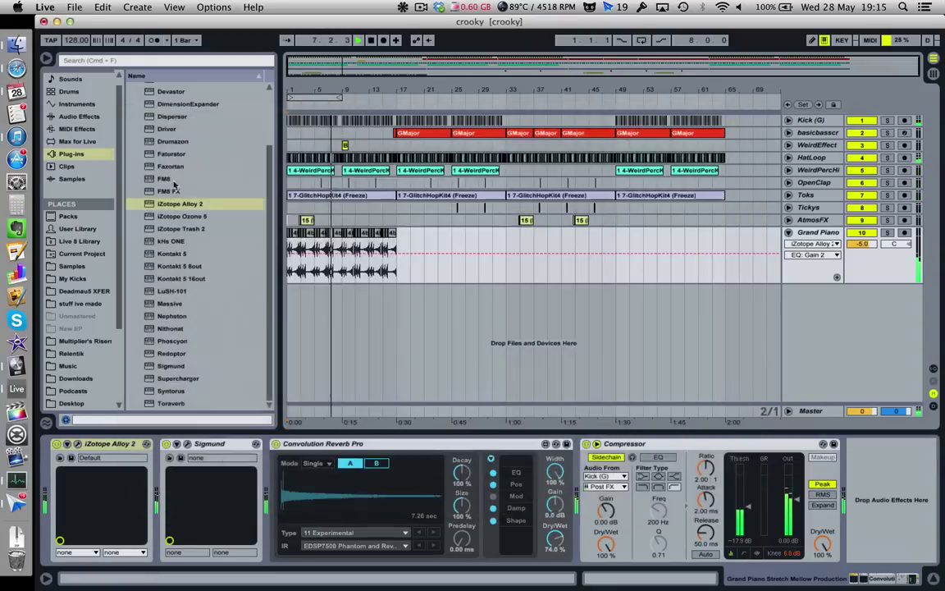
Audition Sigmund's Drum Loops presets Two Giants, Triball and Aggressive Combo on the grand piano chords
{"action": "left_click", "coordinate": [189, 444]}
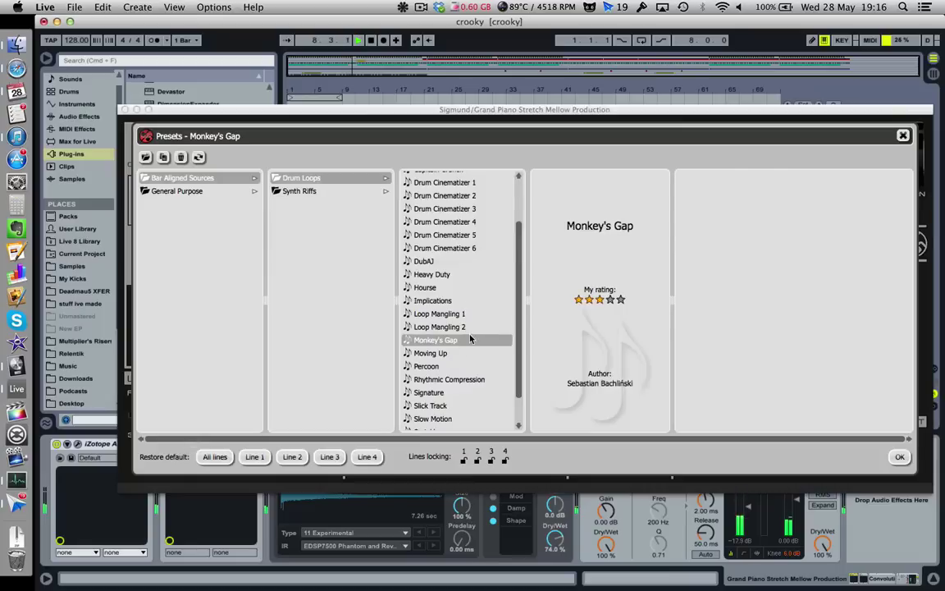
{"action": "scroll", "coordinate": [470, 337], "scroll_direction": "down", "scroll_amount": 3}
{"action": "left_click", "coordinate": [449, 422]}
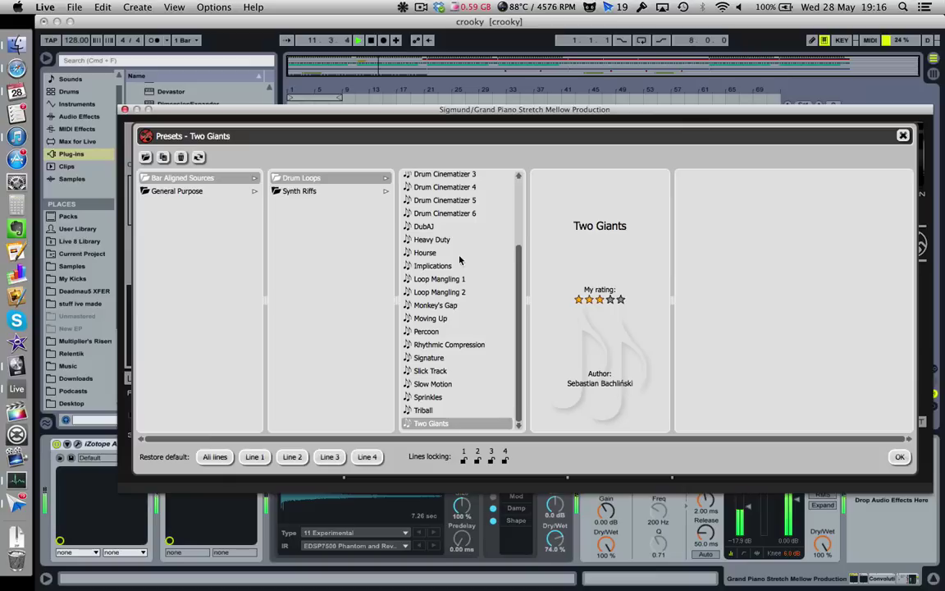
{"action": "left_click", "coordinate": [474, 409]}
{"action": "scroll", "coordinate": [474, 409], "scroll_direction": "up", "scroll_amount": 5}
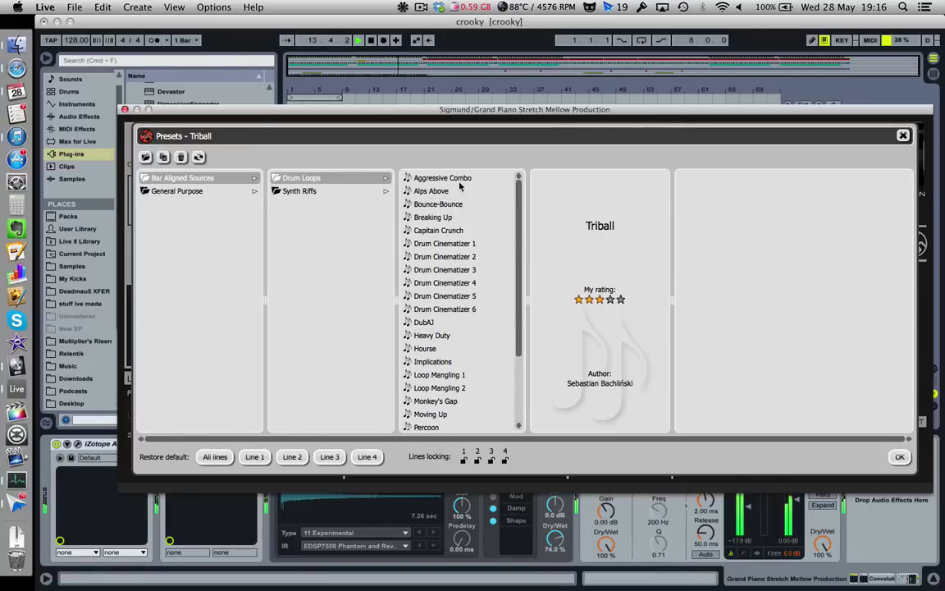
{"action": "left_click", "coordinate": [431, 179]}
Audition Sigmund's Synth Riffs presets Complextro and Bad Behavior, restarting playback from bar 1
{"action": "left_click", "coordinate": [382, 191]}
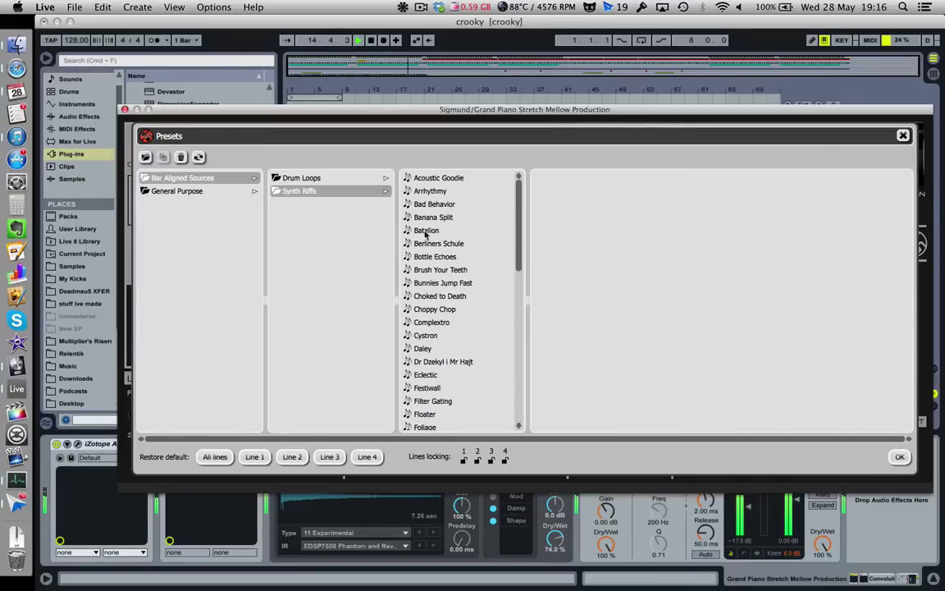
{"action": "left_click", "coordinate": [460, 333]}
{"action": "left_click", "coordinate": [457, 324]}
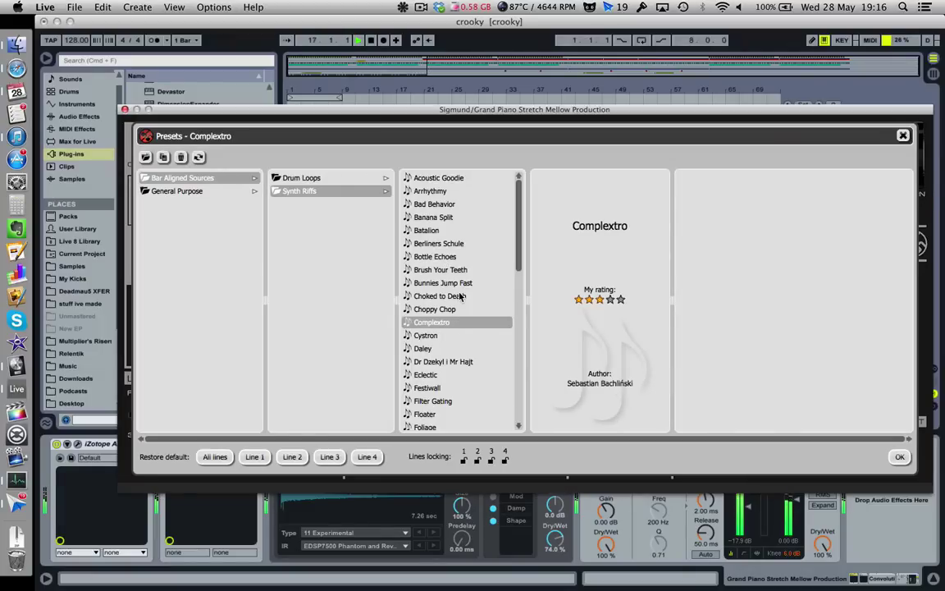
{"action": "left_click", "coordinate": [356, 41]}
{"action": "left_click", "coordinate": [356, 41]}
{"action": "left_click", "coordinate": [434, 203]}
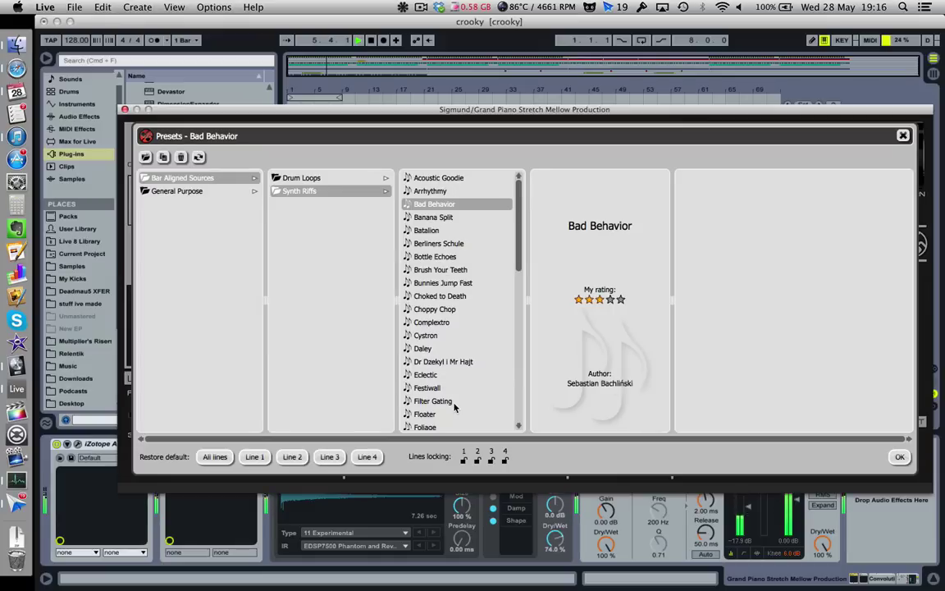
Try the presets Dr Dzekyl i Mr Hajt, Side-Chained Tail and Polyrhythmic, settle on Pipe Line and close Sigmund
{"action": "left_click", "coordinate": [454, 364]}
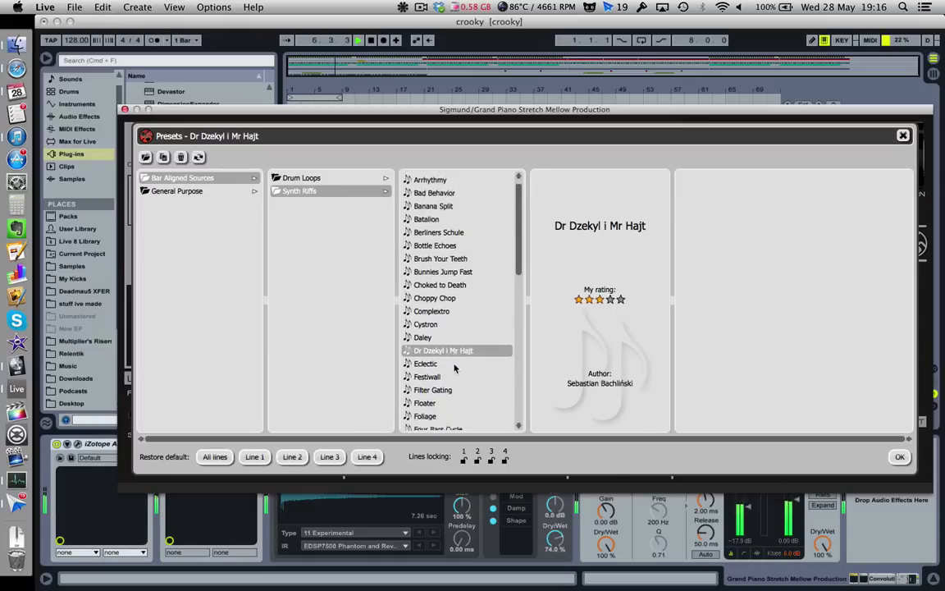
{"action": "scroll", "coordinate": [455, 367], "scroll_direction": "down", "scroll_amount": 8}
{"action": "left_click", "coordinate": [451, 353]}
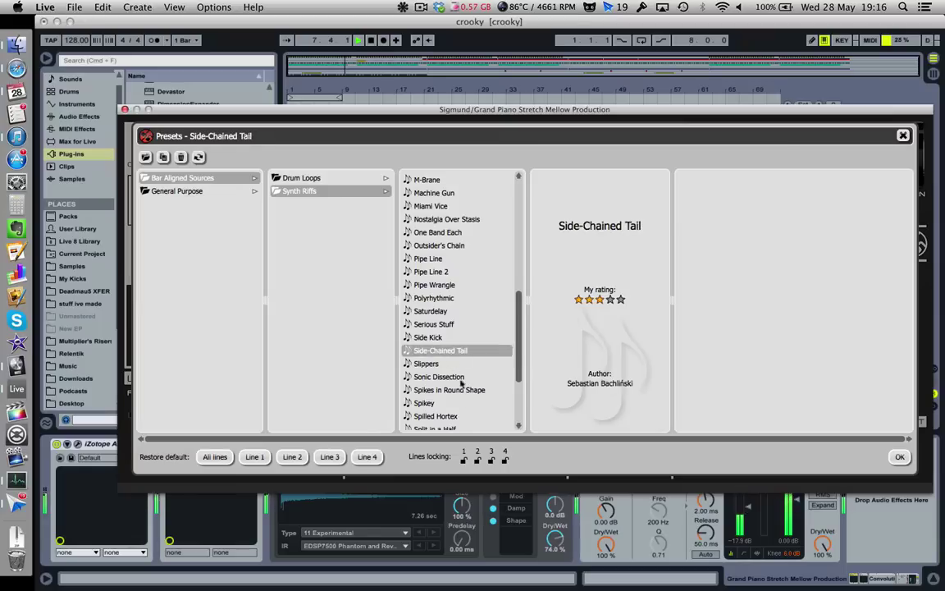
{"action": "left_click", "coordinate": [451, 300]}
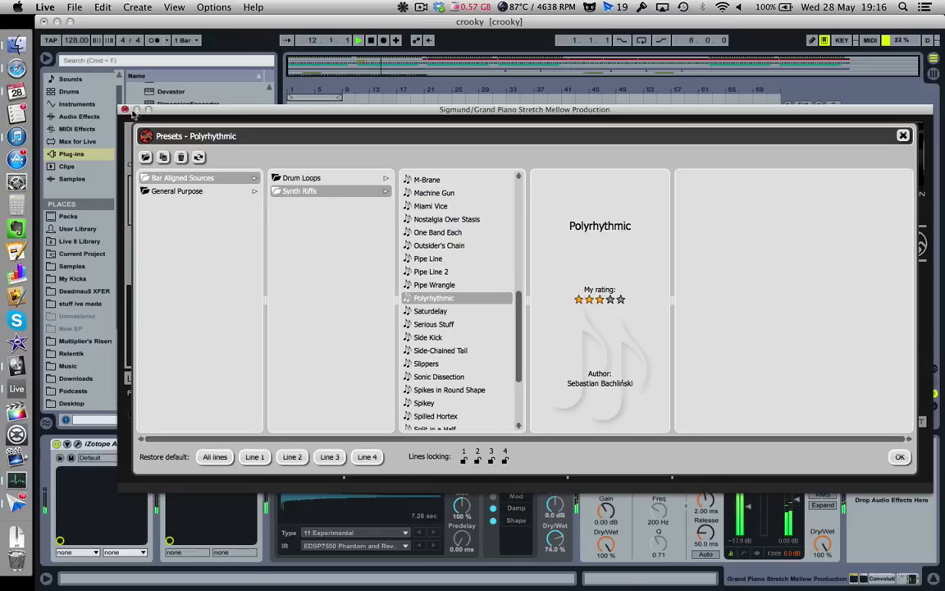
{"action": "left_click", "coordinate": [455, 261]}
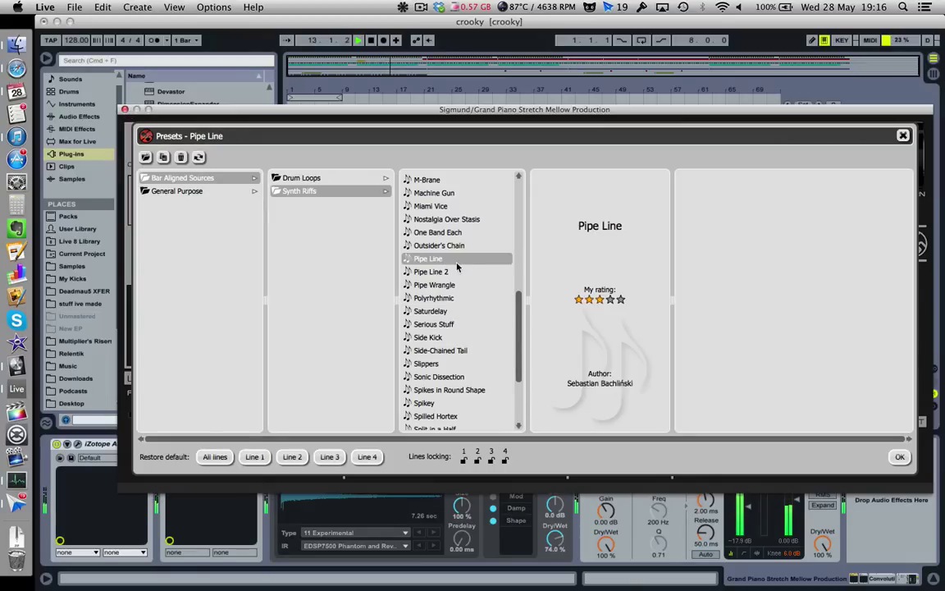
{"action": "left_click", "coordinate": [125, 110]}
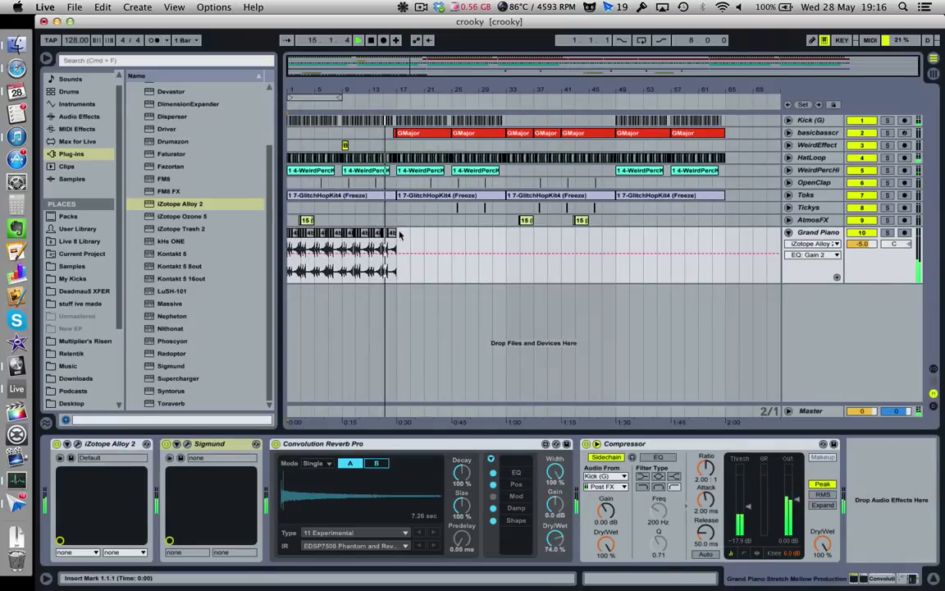
Try deleting the end of the grand piano chords from 15.4.1 to 17.1.1 and undo the deletion
{"action": "left_click_drag", "start_coordinate": [399, 235], "coordinate": [391, 235]}
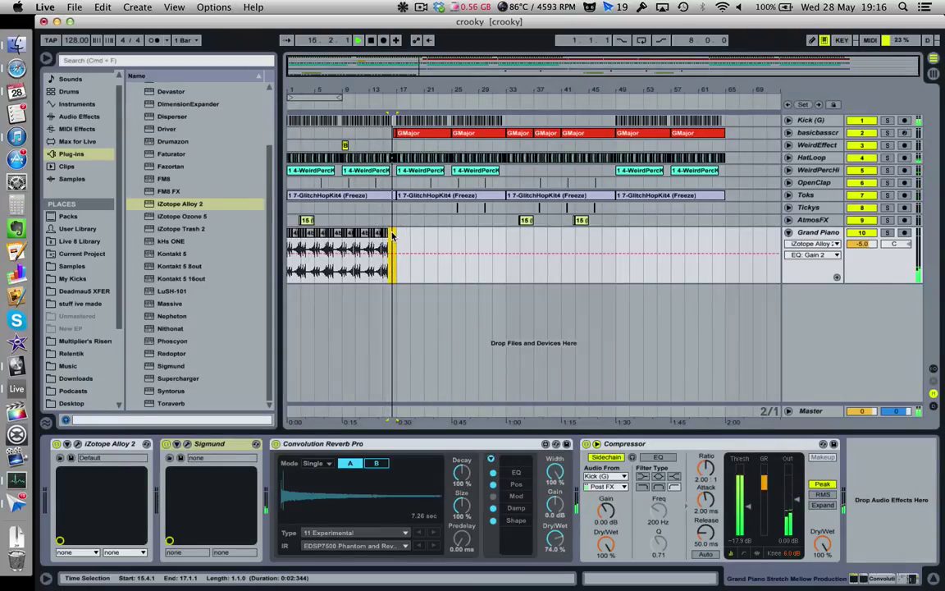
{"action": "key", "text": "super+z"}
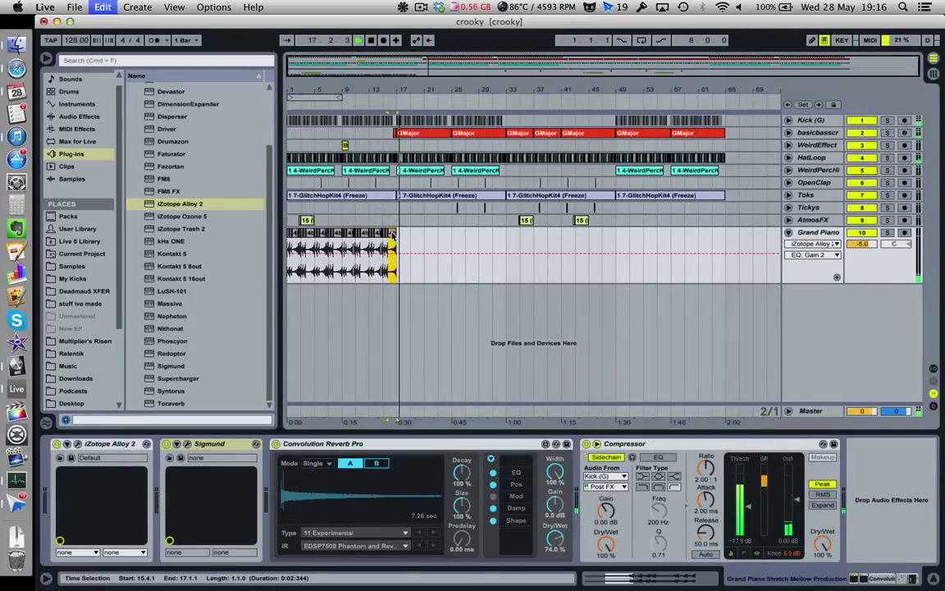
Stop playback, solo the Grand Piano track and play it from bar 1
{"action": "key", "text": "space"}
{"action": "left_click", "coordinate": [496, 238]}
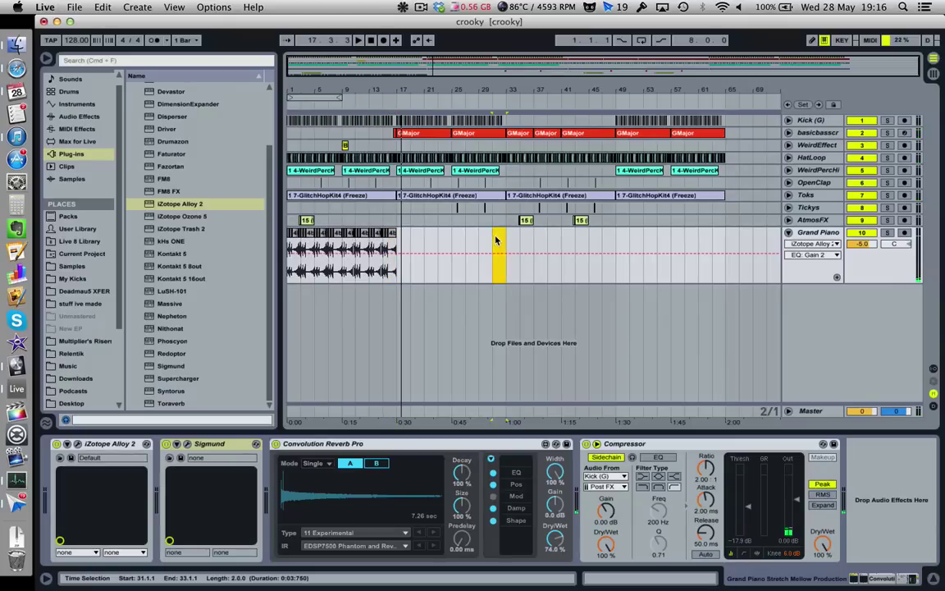
{"action": "left_click", "coordinate": [292, 219]}
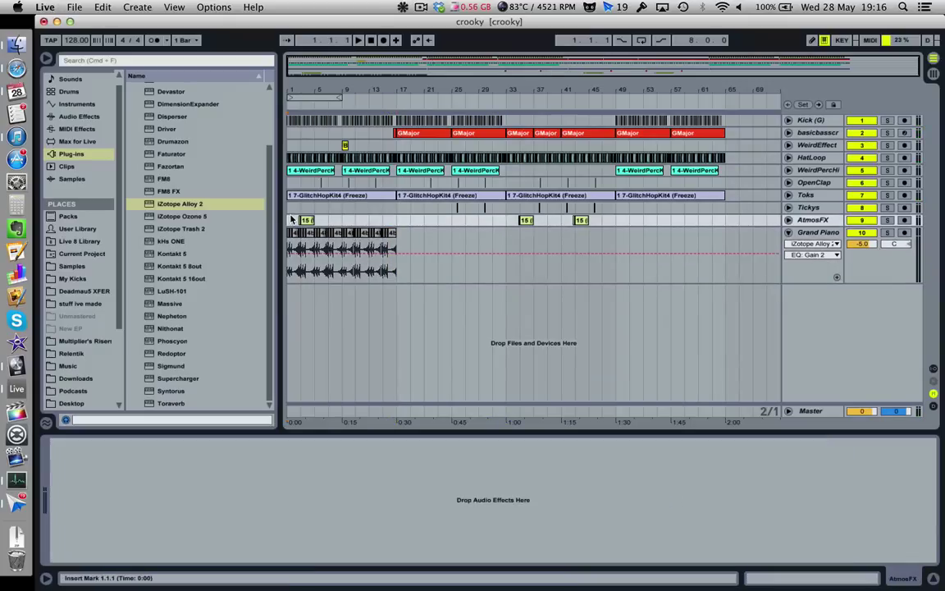
{"action": "left_click", "coordinate": [886, 233]}
{"action": "key", "text": "space"}
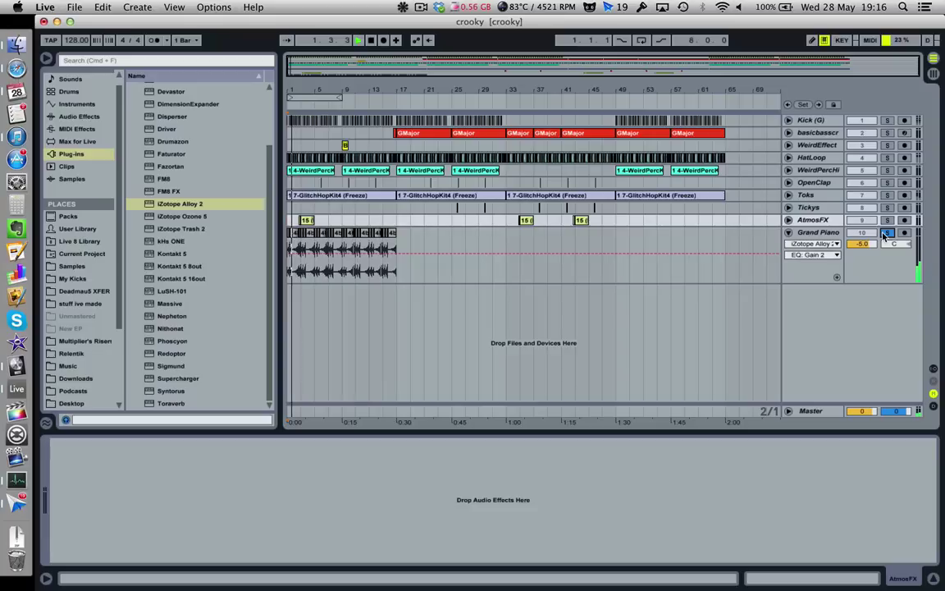